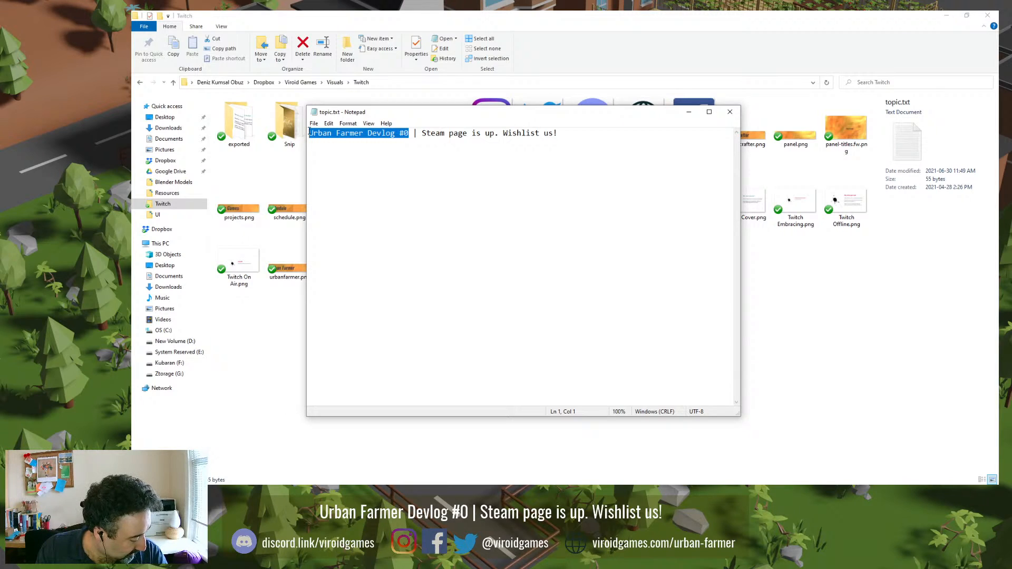
# Step: Replace the selected devlog title in topic.txt with "Blender stuff, ", keeping the Steam wishlist note after it
pyautogui.write('Blen')
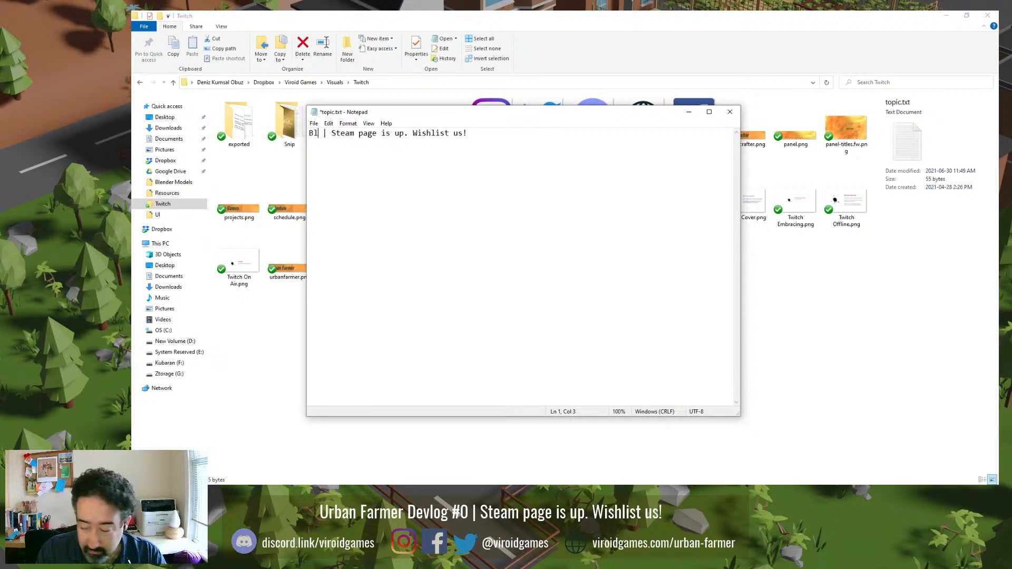
pyautogui.write('der work')
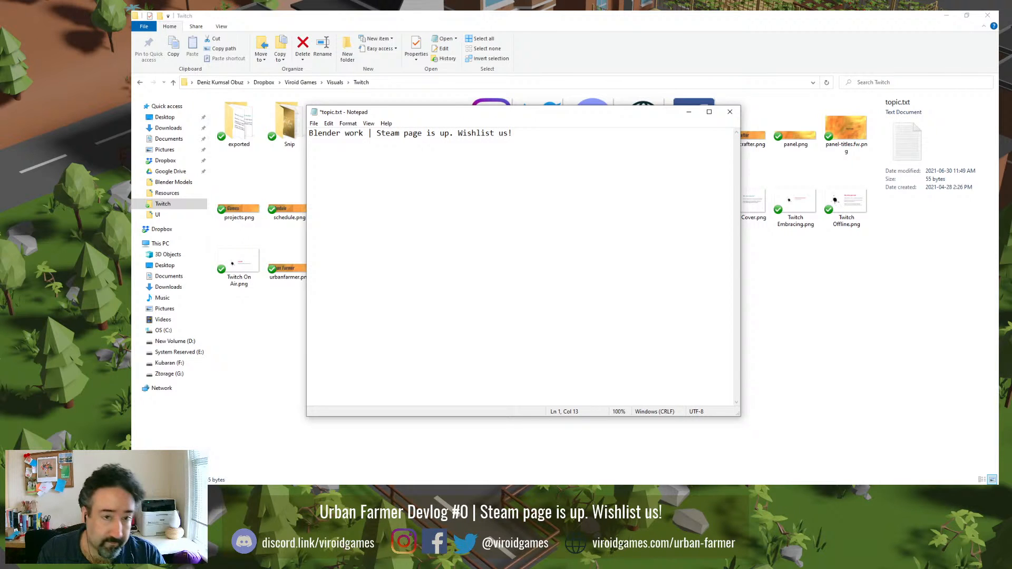
pyautogui.press('BackSpace')
pyautogui.press('BackSpace')
pyautogui.press('BackSpace')
pyautogui.press('BackSpace')
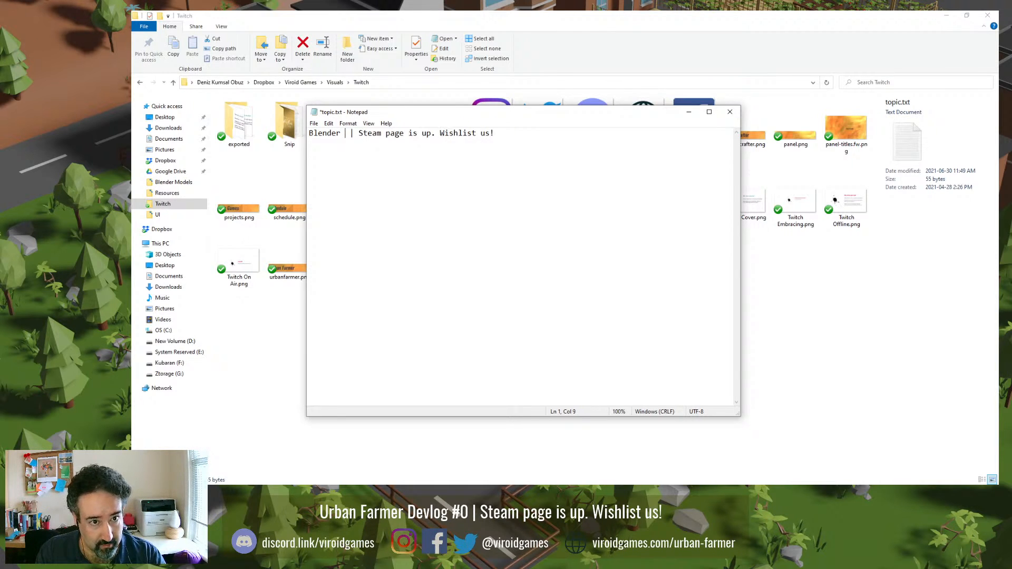
pyautogui.write('stuff, ')
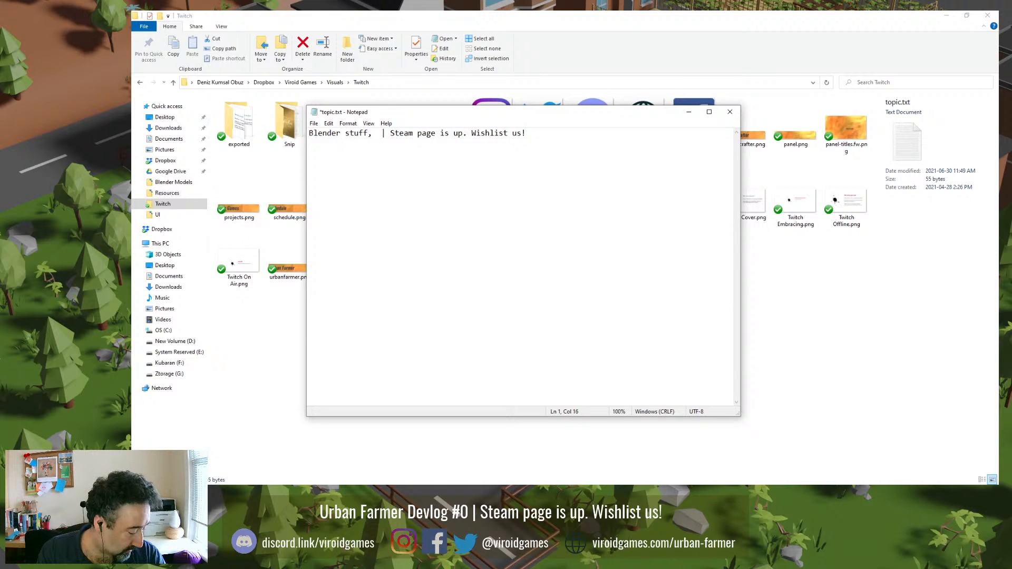
# Step: Extend the topic line with "Godot things, other stuff" before the Steam note, then save and close topic.txt
pyautogui.write('Godot thing')
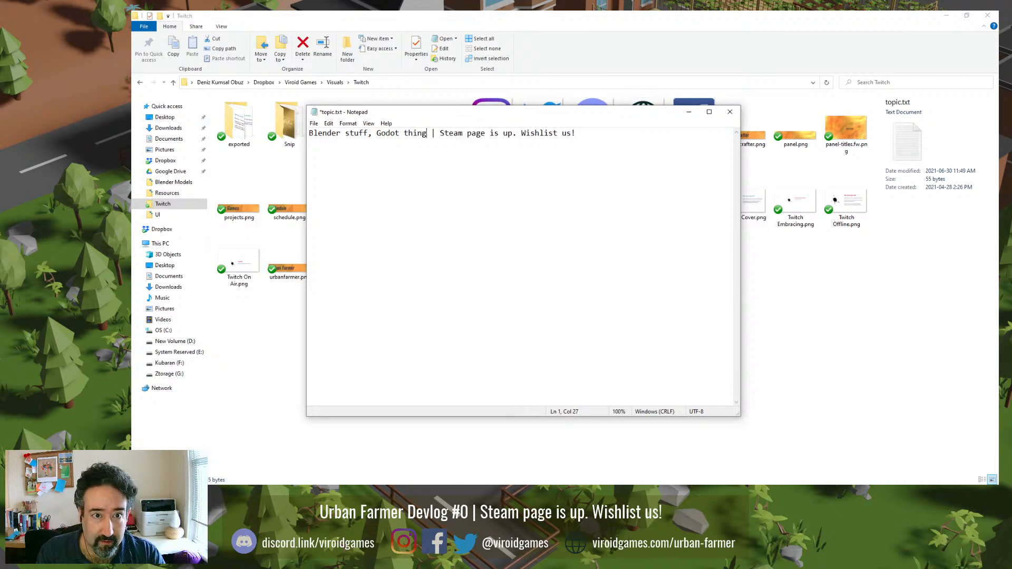
pyautogui.write('s, thi')
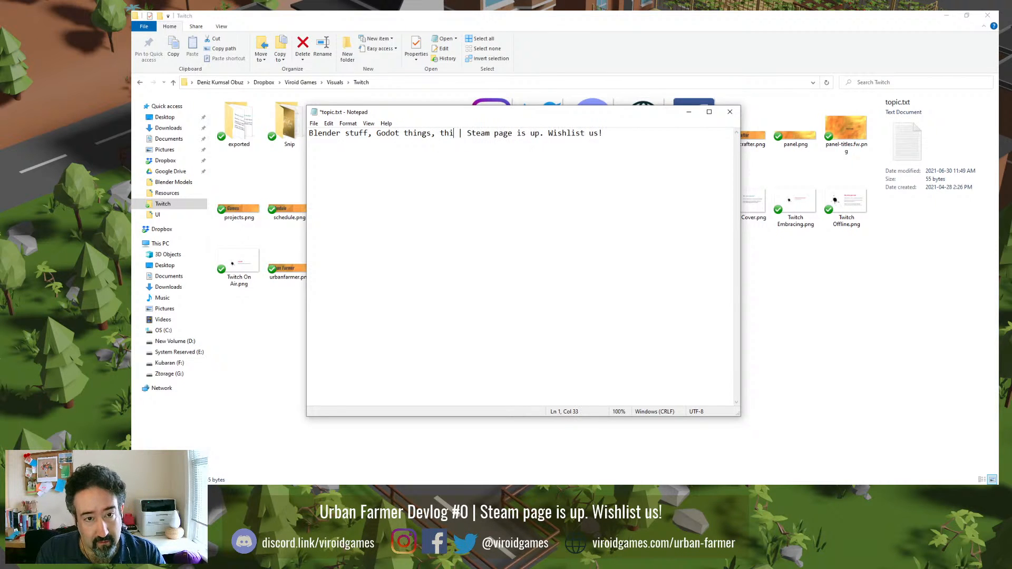
pyautogui.write('n')
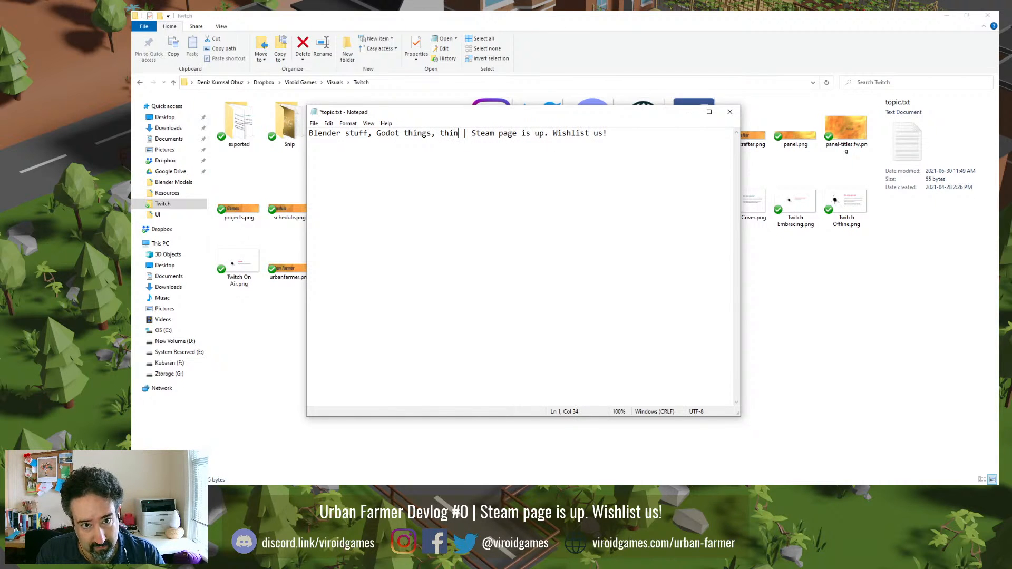
pyautogui.press('BackSpace')
pyautogui.press('BackSpace')
pyautogui.press('BackSpace')
pyautogui.press('BackSpace')
pyautogui.write('ot things, oth')
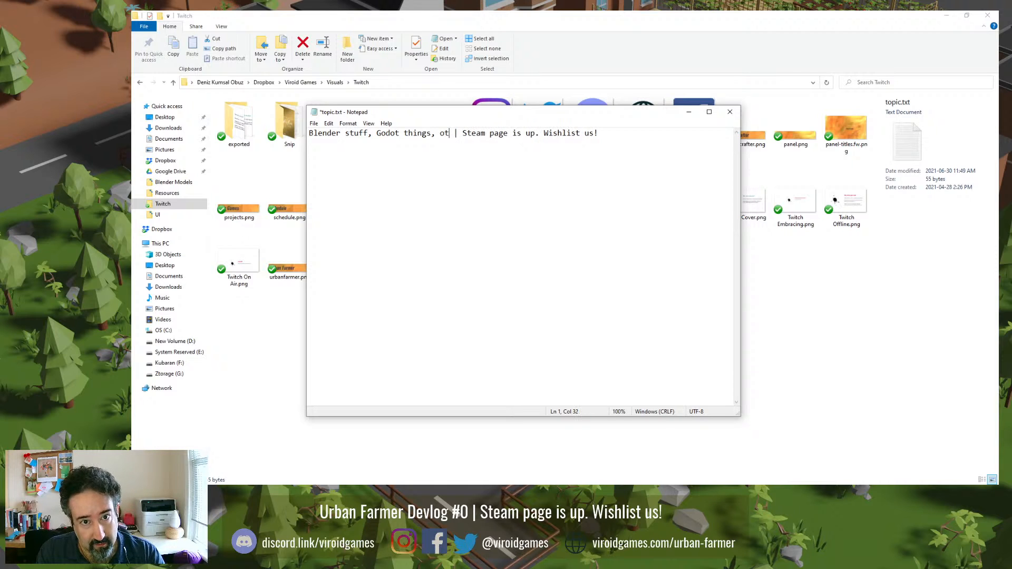
pyautogui.write('er stuff')
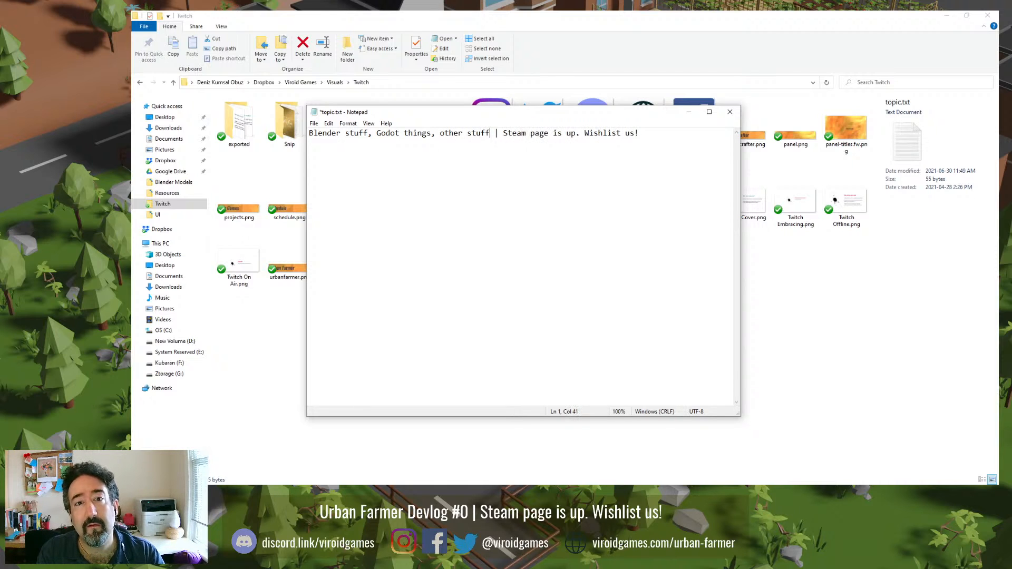
pyautogui.hotkey('ctrl', 's')
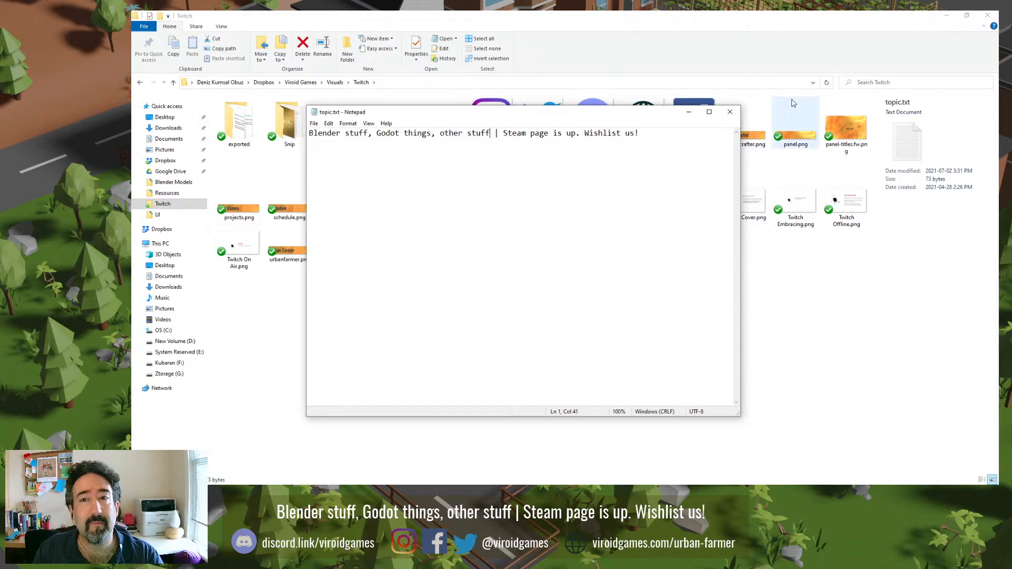
pyautogui.click(730, 111)
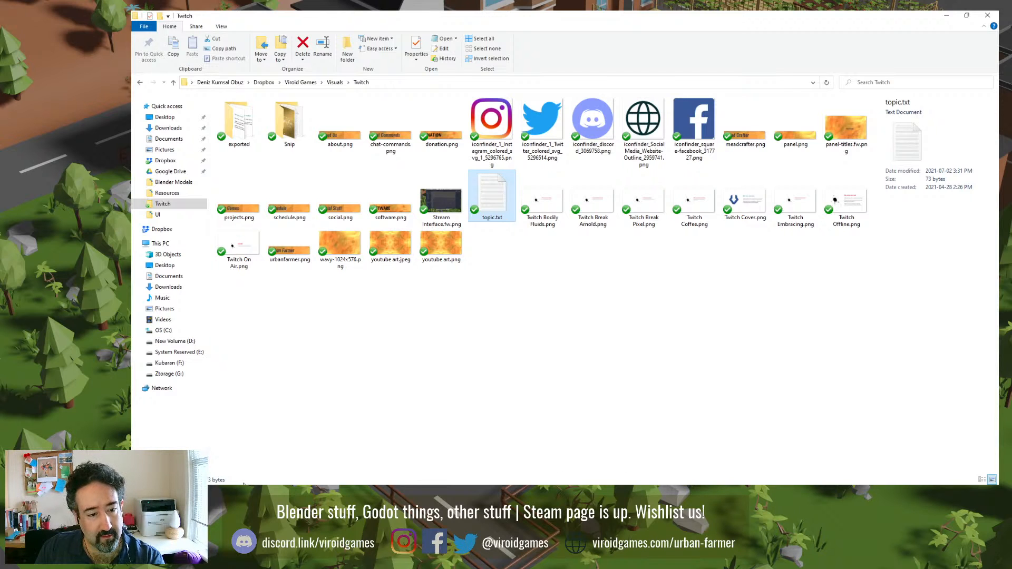
# Step: Open the Blender Models folder, then bring up the Urban Farmer project in Godot
pyautogui.click(167, 183)
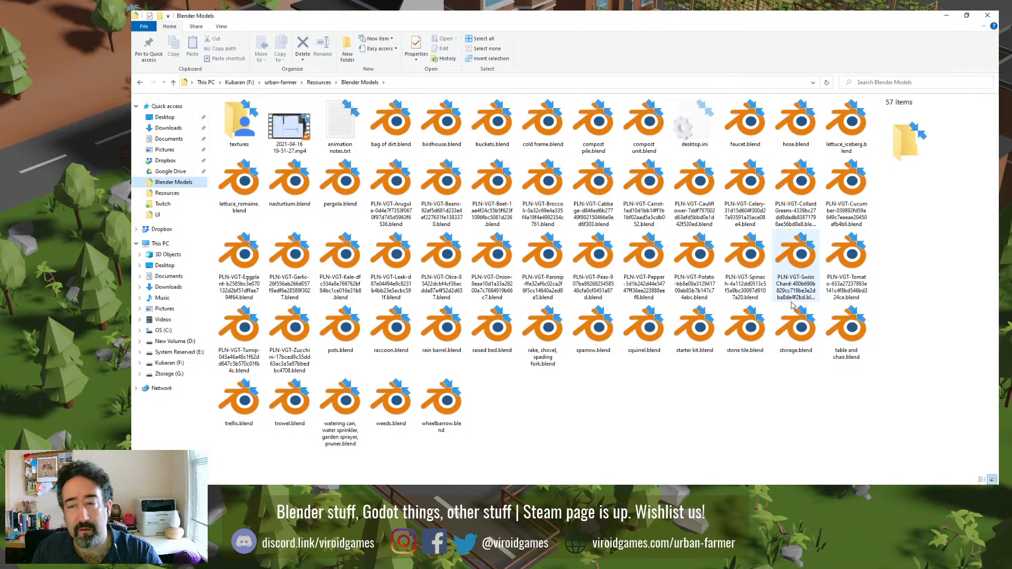
pyautogui.press('super+d')
pyautogui.doubleClick(352, 72)
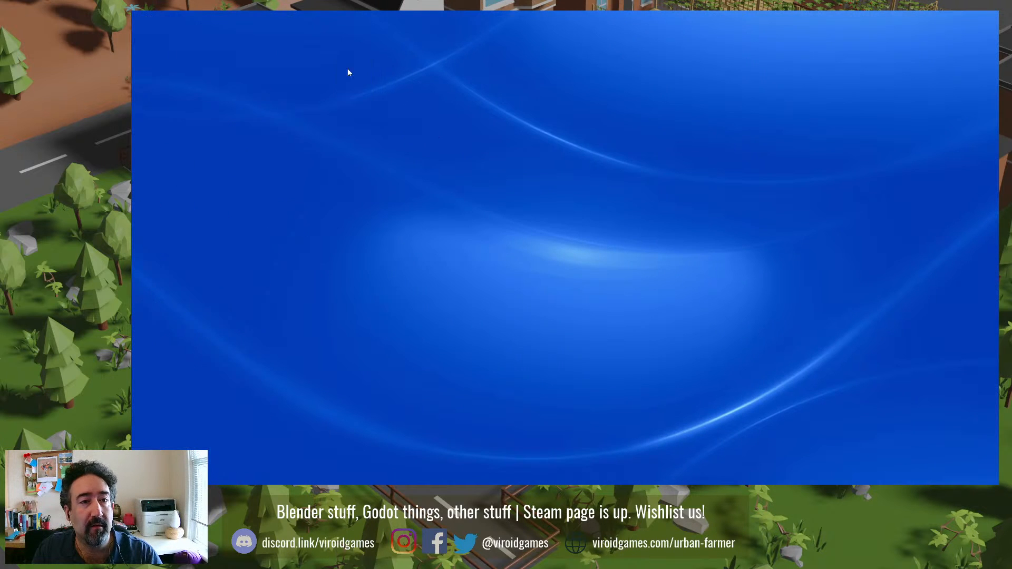
pyautogui.doubleClick(442, 212)
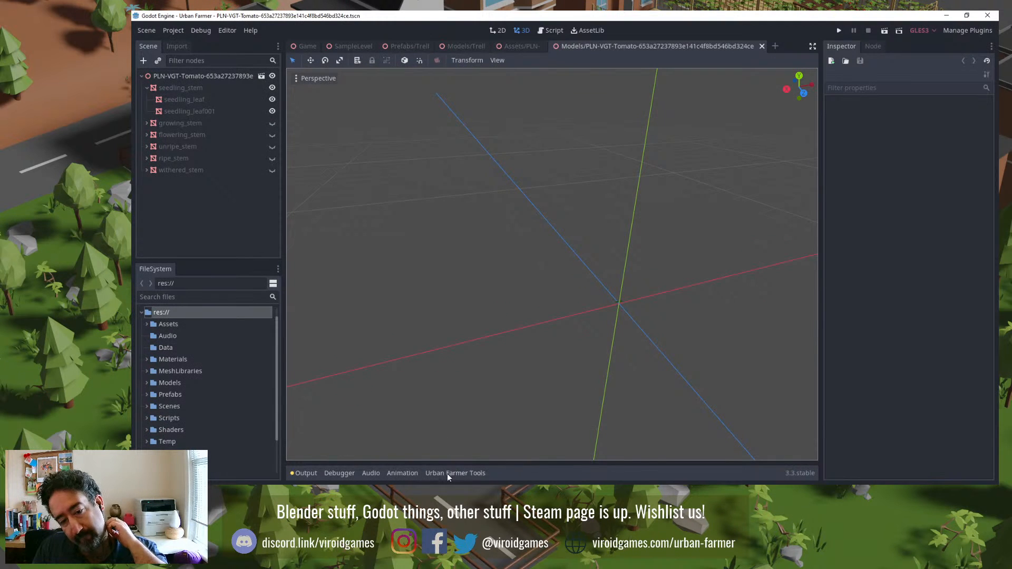
# Step: In the Asset Factory of Urban Farmer Tools, set both the model and the variety to Compost Unit
pyautogui.click(450, 473)
pyautogui.moveTo(589, 431); pyautogui.dragTo(580, 301)
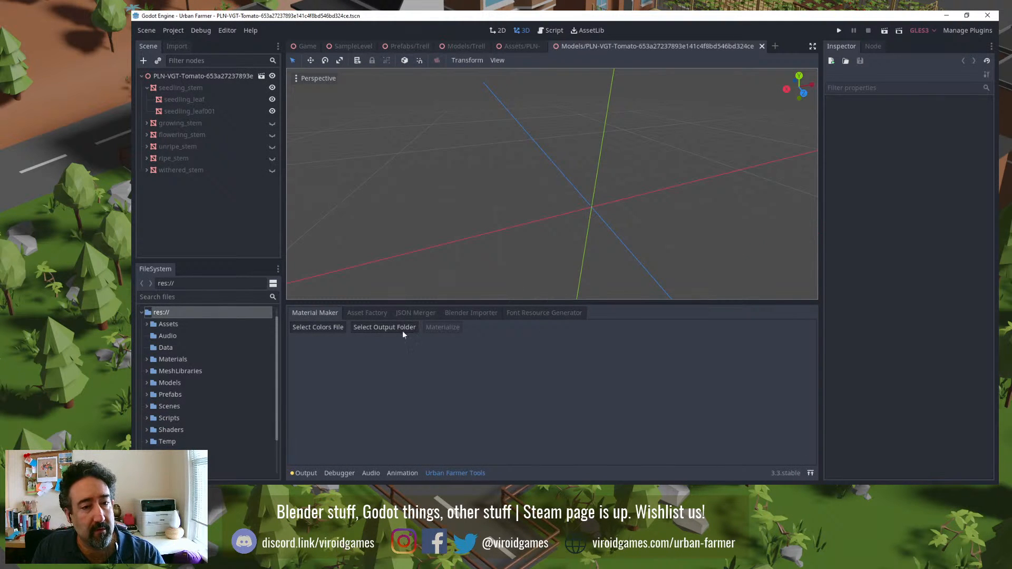
pyautogui.click(366, 314)
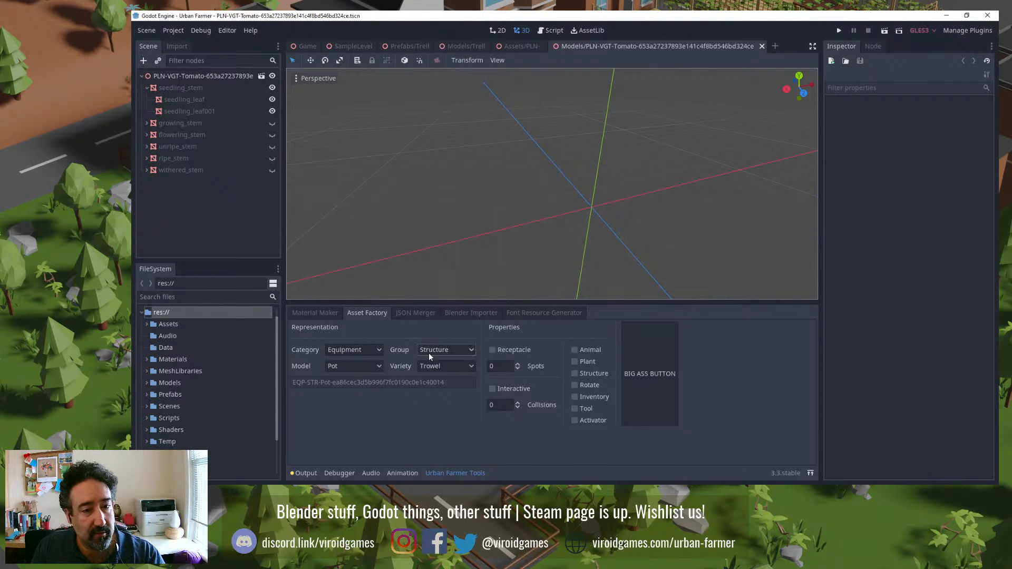
pyautogui.click(377, 368)
pyautogui.click(358, 410)
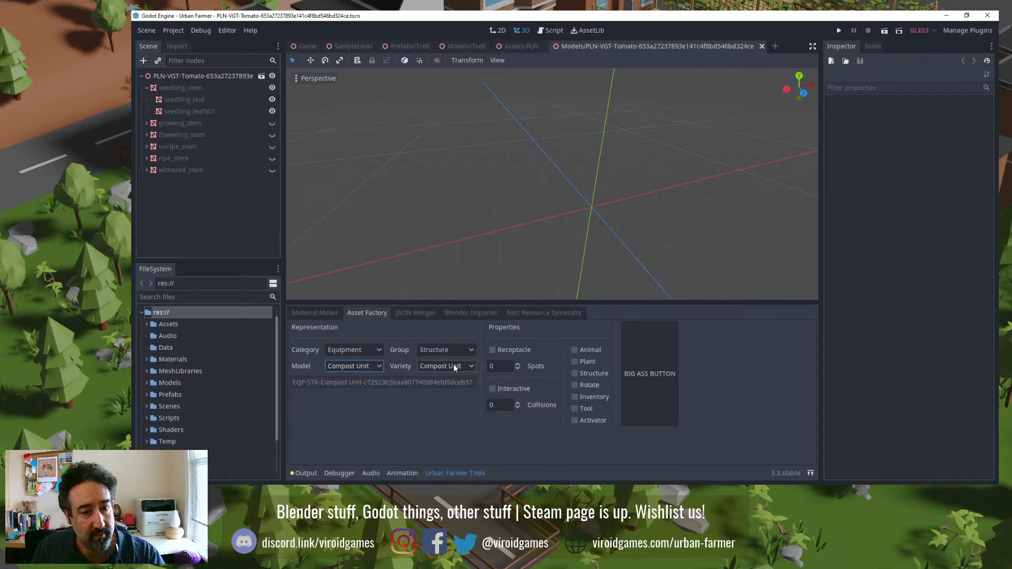
pyautogui.click(455, 366)
pyautogui.click(446, 379)
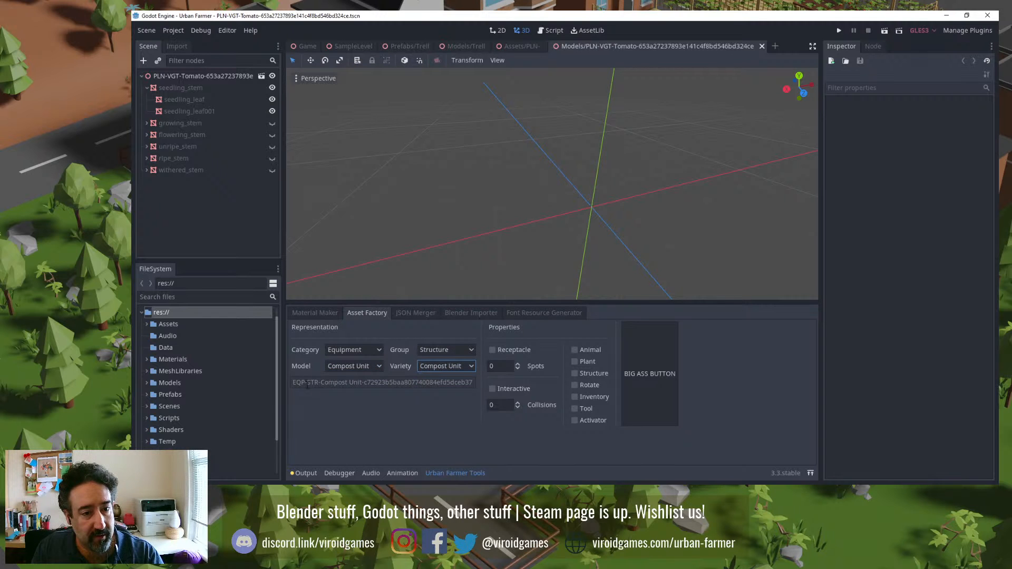
# Step: Switch to File Explorer and select compost unit.blend in the Blender Models folder
pyautogui.hotkey('alt', 'Tab')
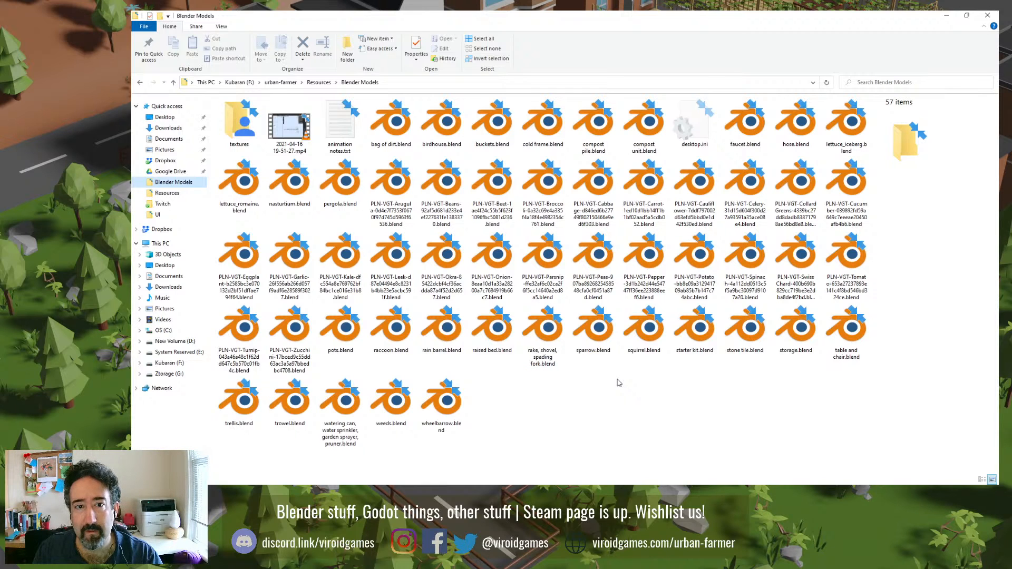
pyautogui.click(647, 115)
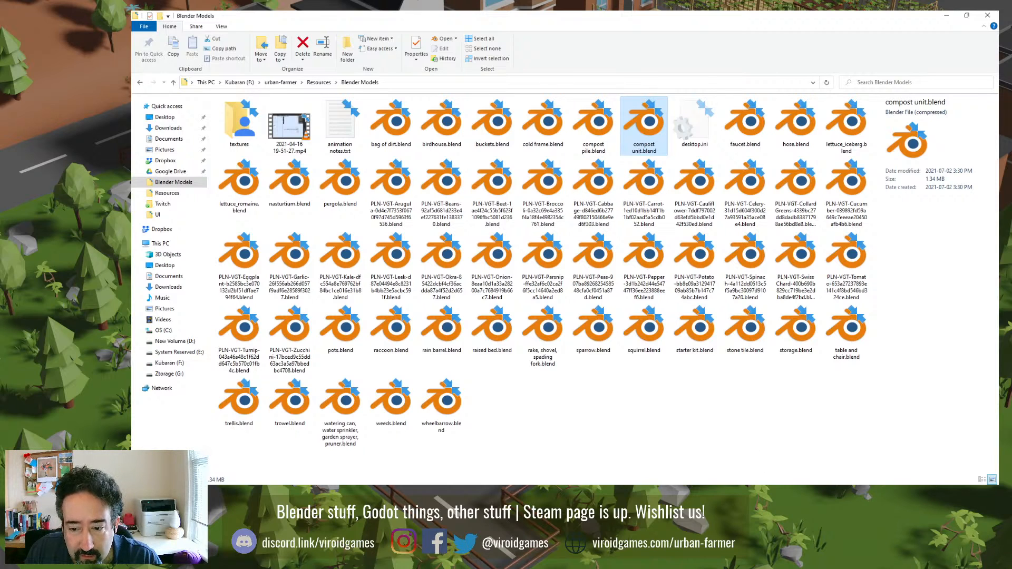
# Step: Switch to the Git client and examine the compost unit files in the release commit "Importing Blender models cleaning project"
pyautogui.hotkey('alt', 'Tab')
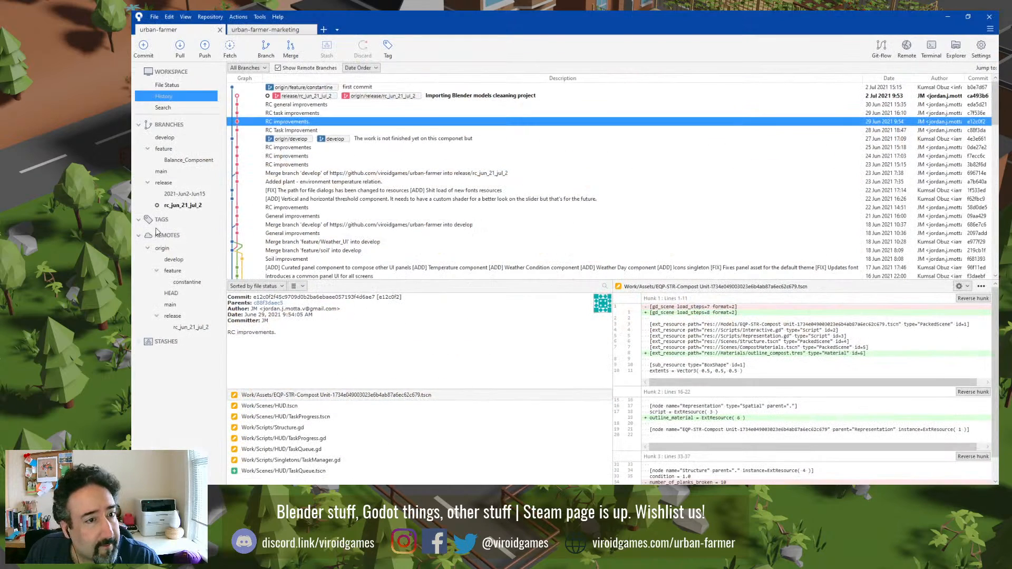
pyautogui.click(180, 207)
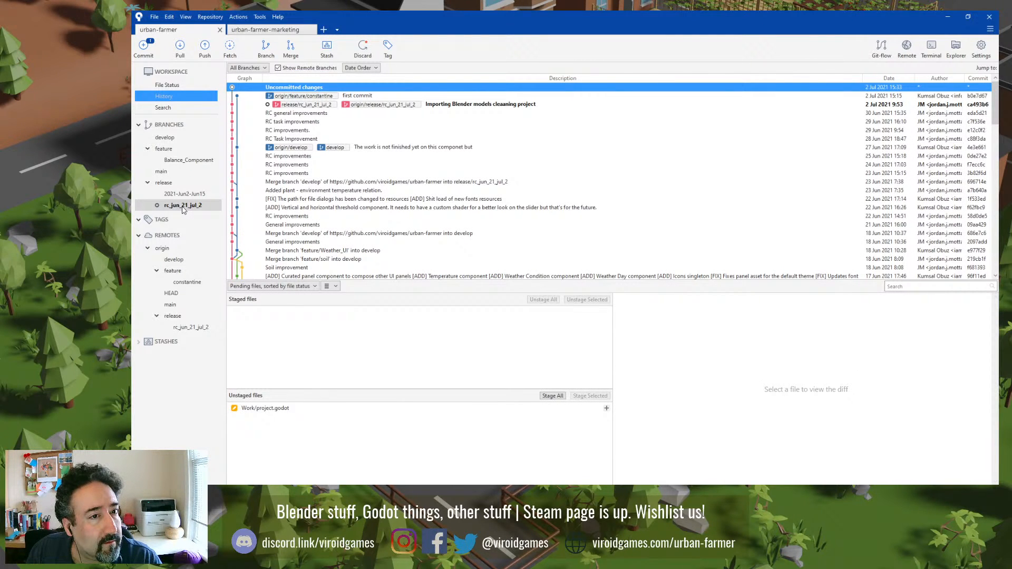
pyautogui.click(452, 106)
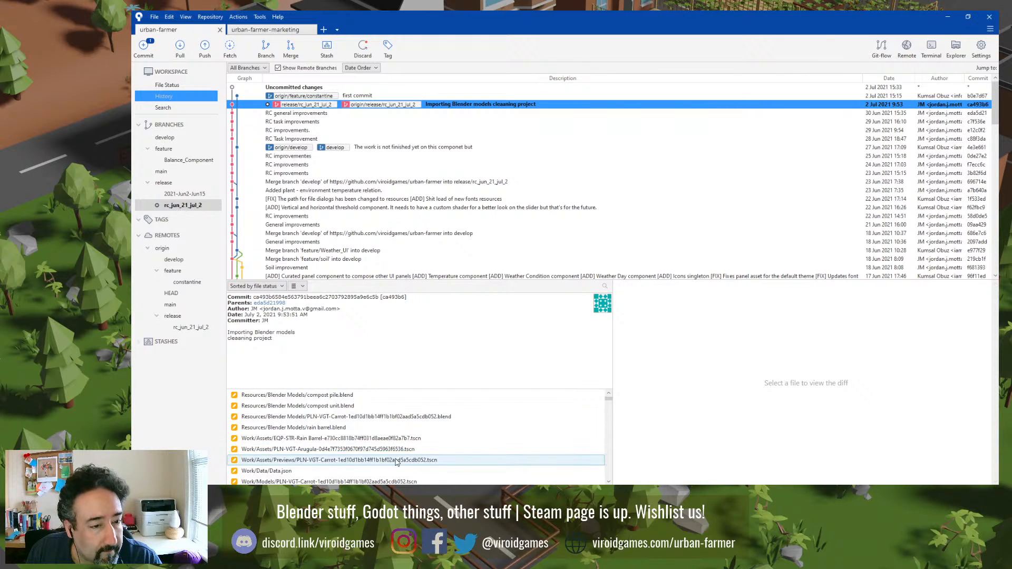
pyautogui.scroll(-1, 322, 448)
pyautogui.scroll(-3, 318, 449)
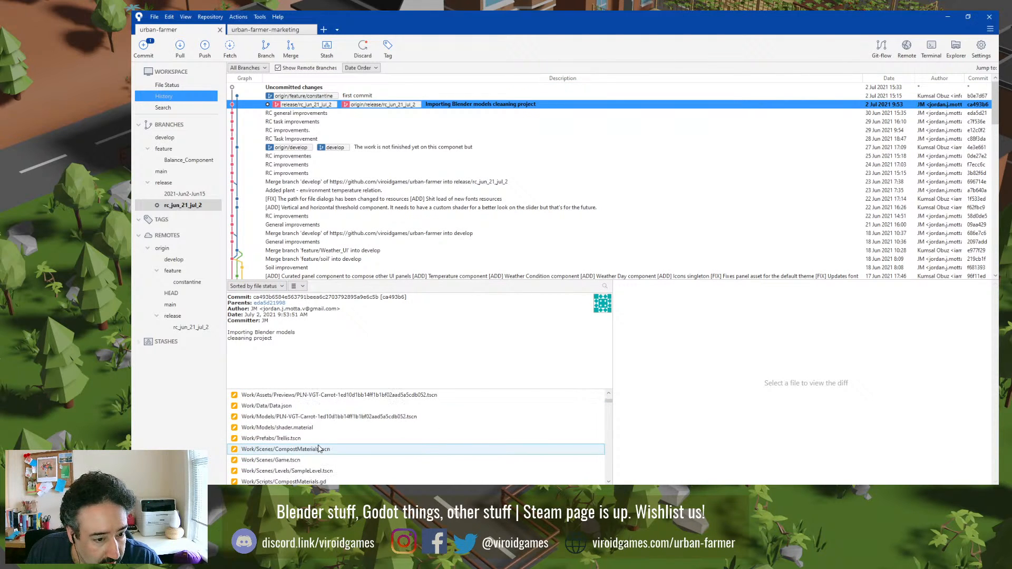
pyautogui.click(319, 448)
pyautogui.scroll(-1, 318, 448)
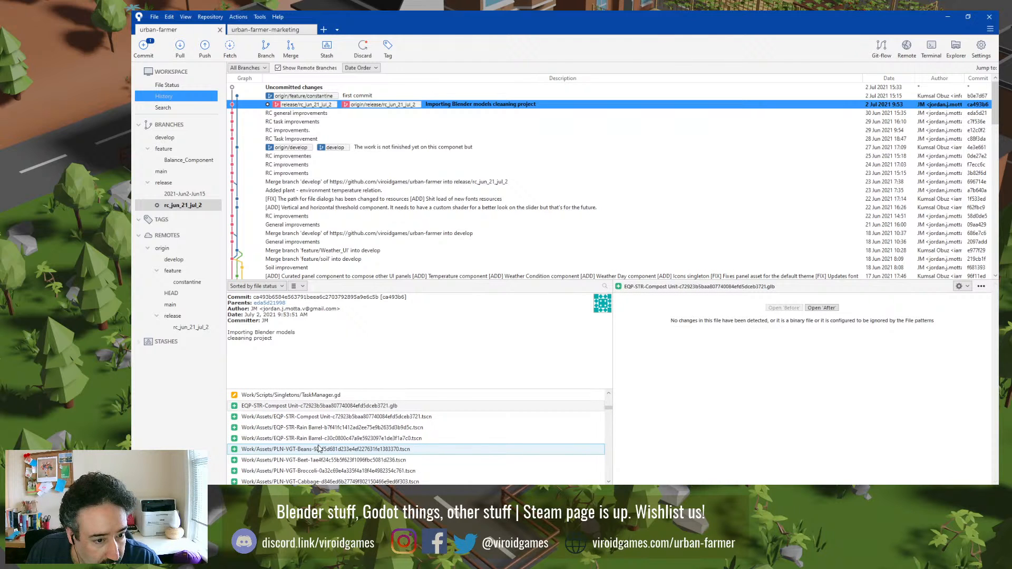
pyautogui.click(320, 417)
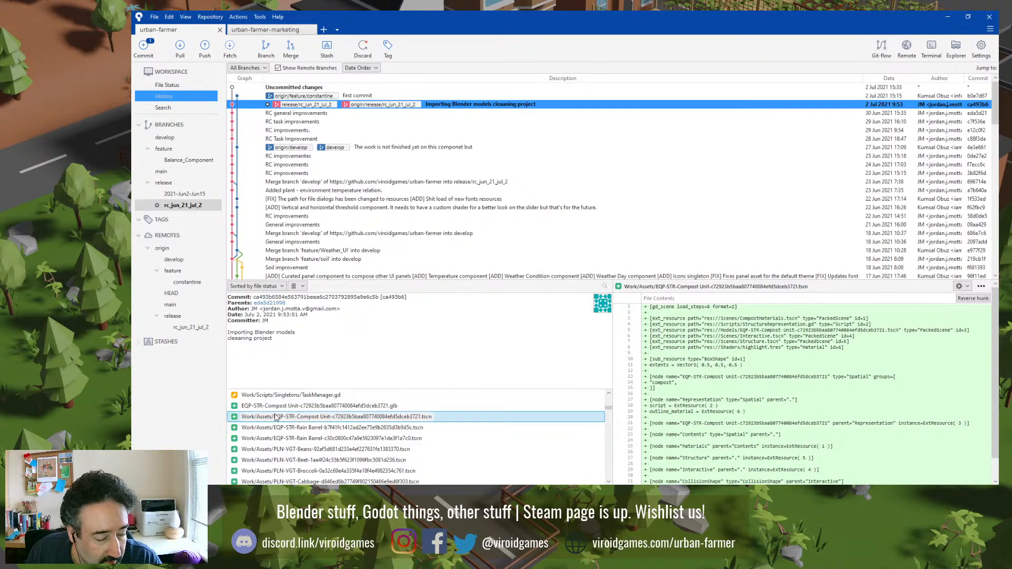
pyautogui.scroll(3, 304, 419)
pyautogui.scroll(2, 304, 420)
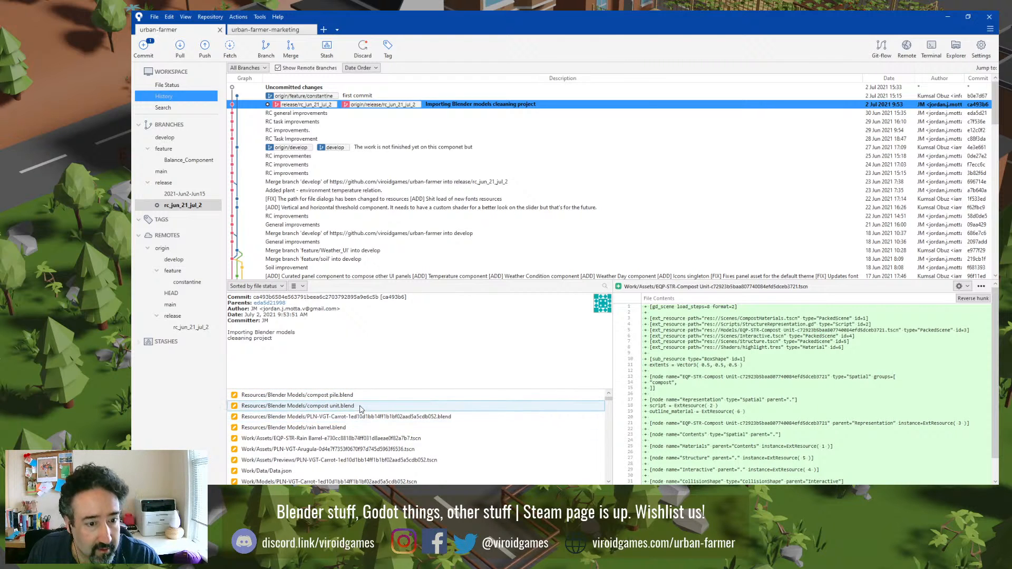
# Step: Return to Godot and copy the full Compost Unit asset name from the Asset Factory
pyautogui.hotkey('alt', 'Tab')
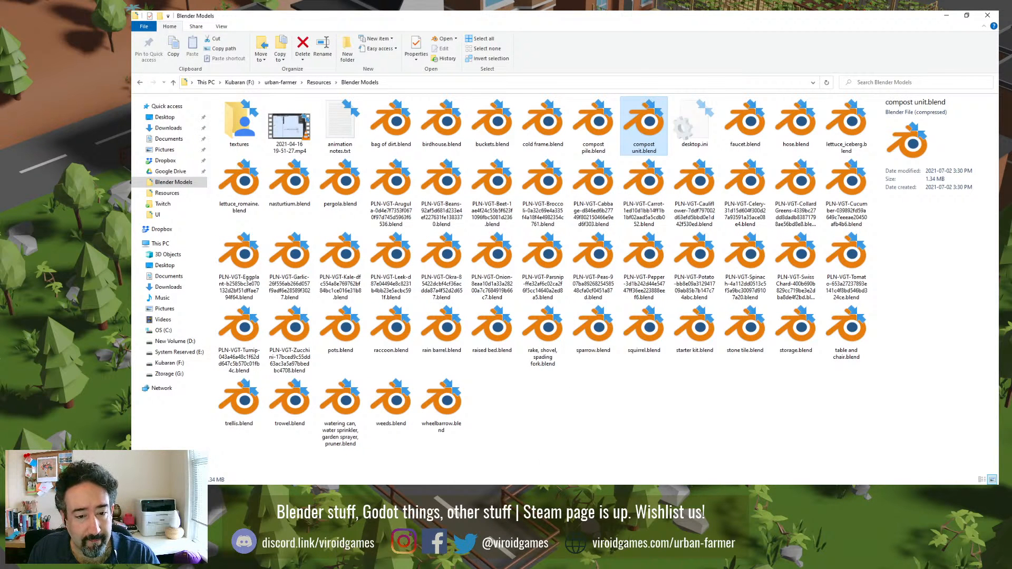
pyautogui.hotkey('alt', 'Tab')
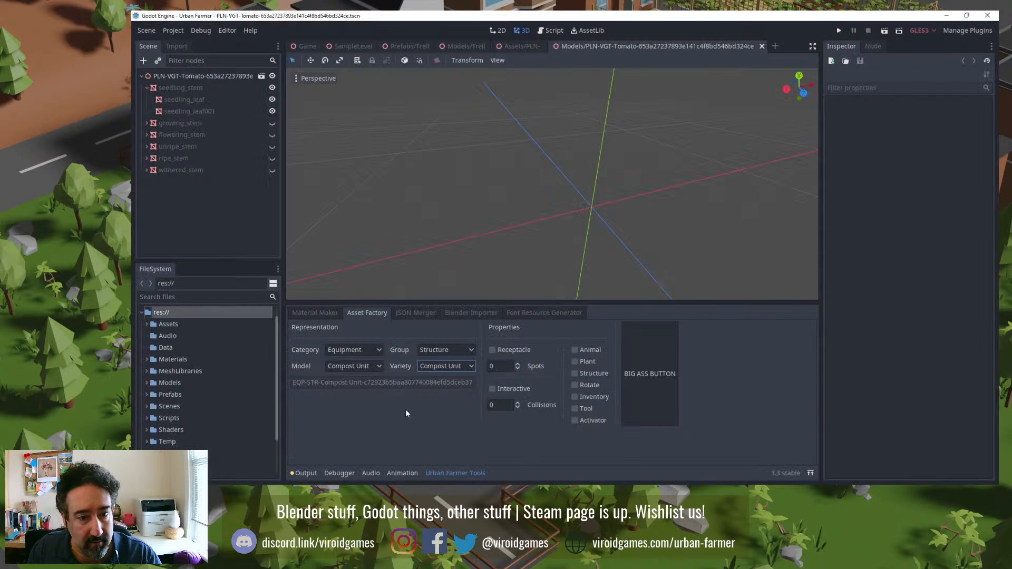
pyautogui.doubleClick(421, 384)
pyautogui.doubleClick(422, 384)
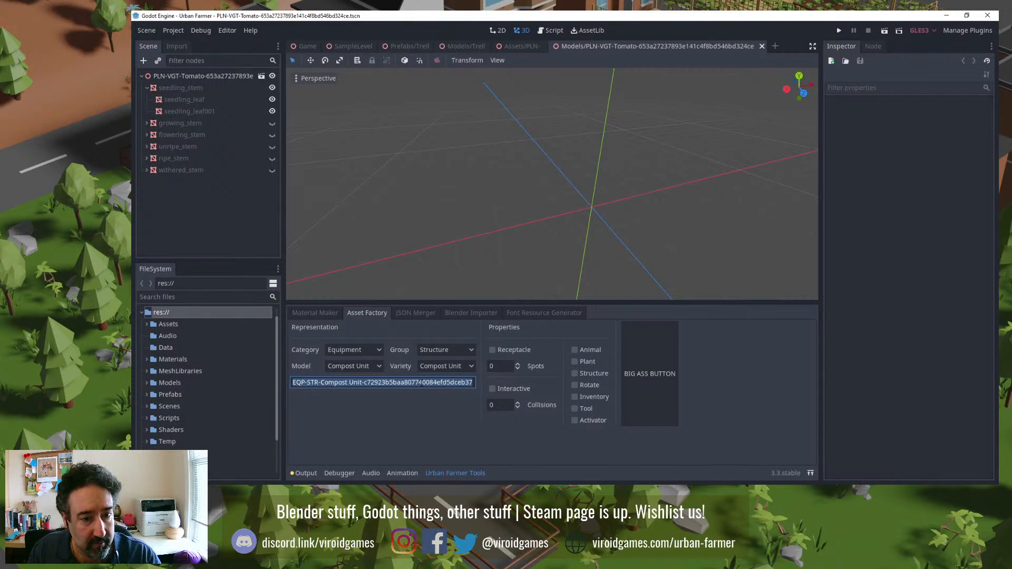
pyautogui.rightClick(422, 384)
pyautogui.click(430, 394)
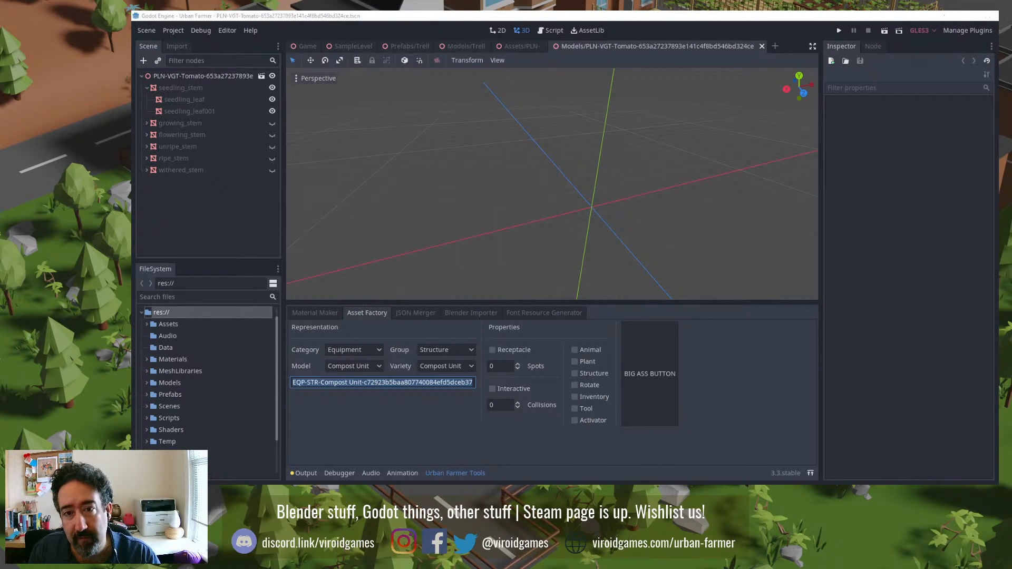
pyautogui.hotkey('alt', 'Tab')
pyautogui.click(643, 148)
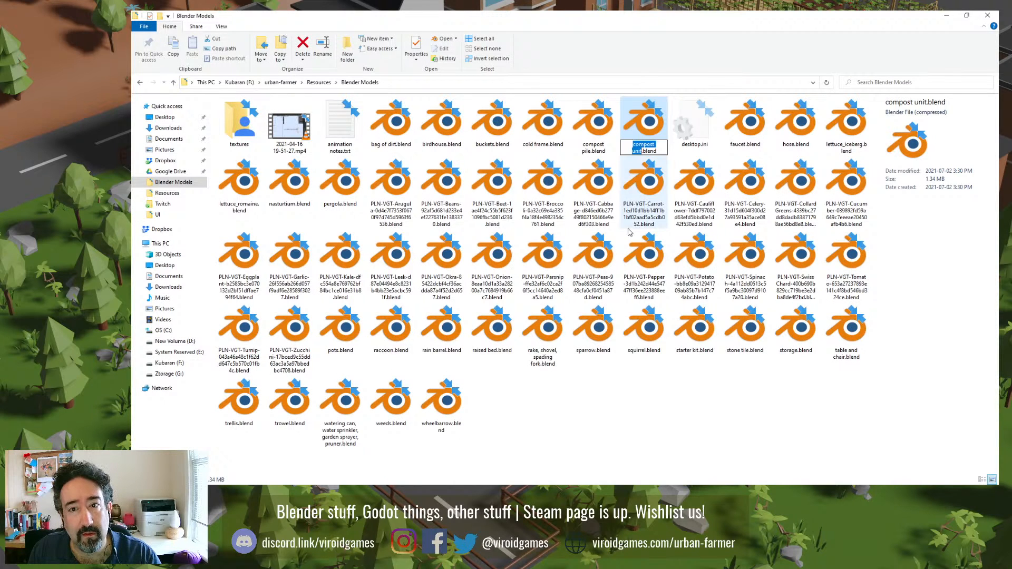
pyautogui.click(622, 396)
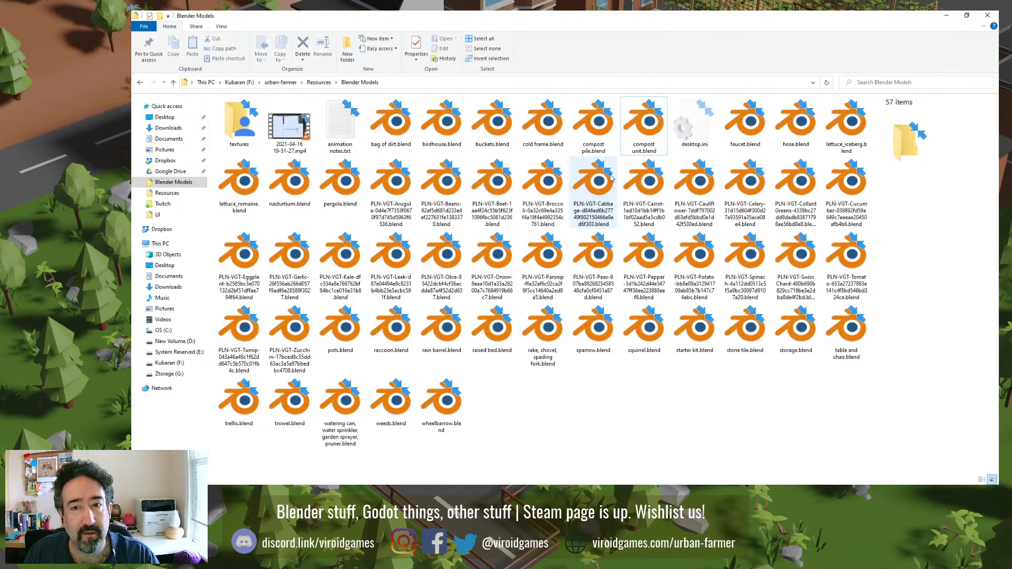
# Step: Open compost unit.blend in Blender, then exclude Collection 2 from the view layer and enable Collection 5
pyautogui.click(633, 150)
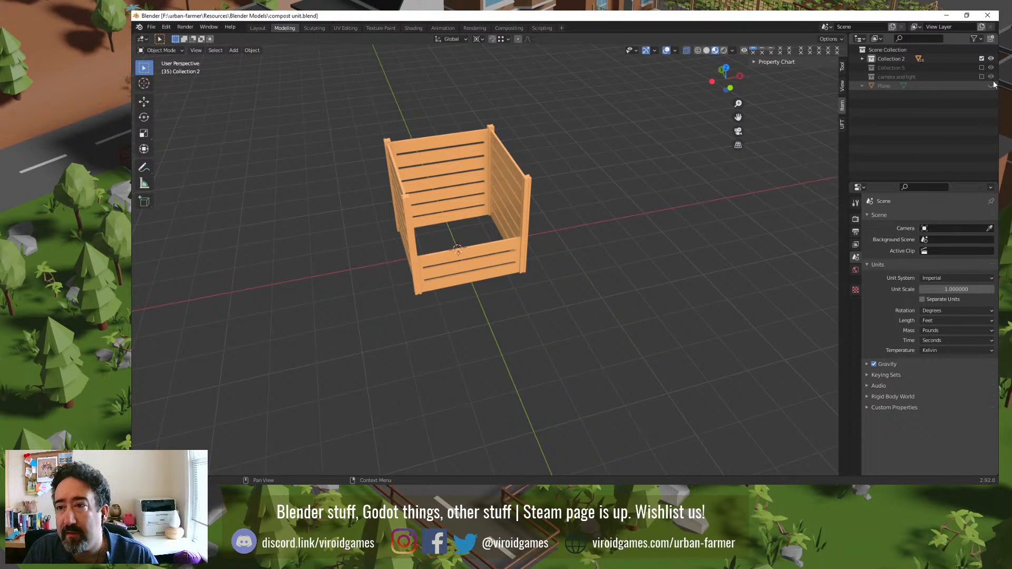
pyautogui.click(981, 58)
pyautogui.click(982, 67)
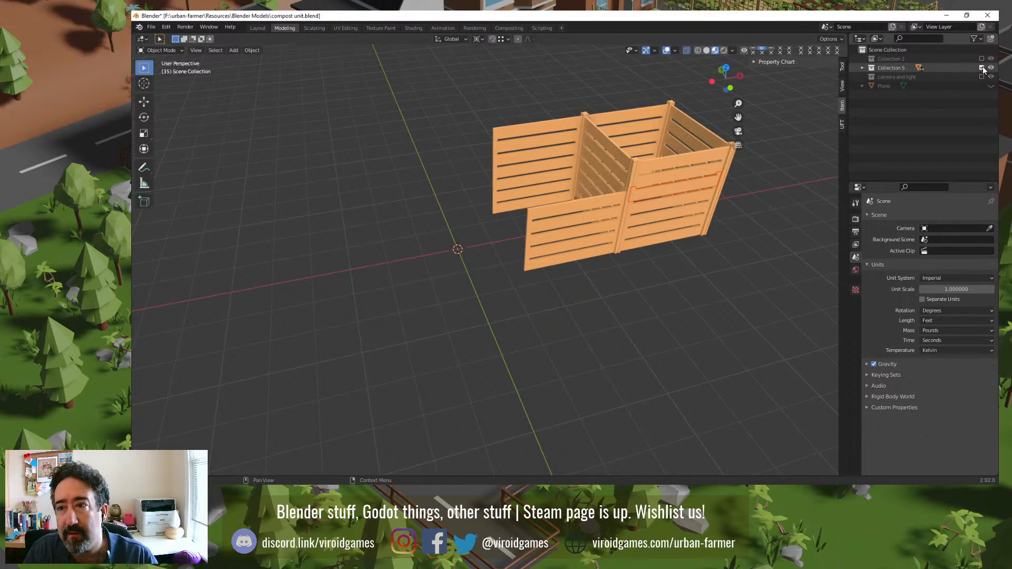
# Step: Show Collection 2 together with Collection 5 and examine the complete three-bay compost unit from several angles
pyautogui.click(981, 59)
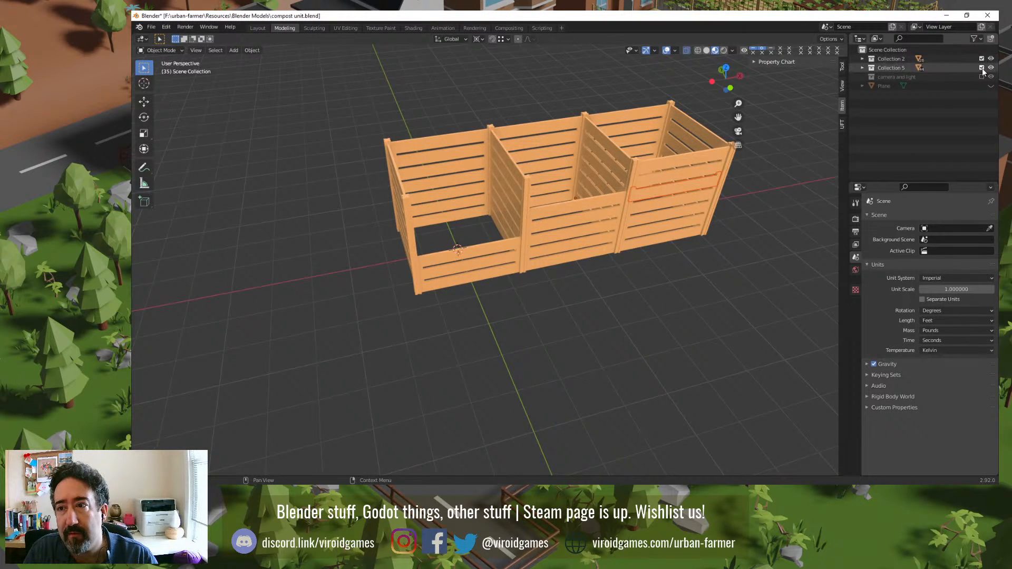
pyautogui.moveTo(604, 173); pyautogui.dragTo(652, 224, button='middle')
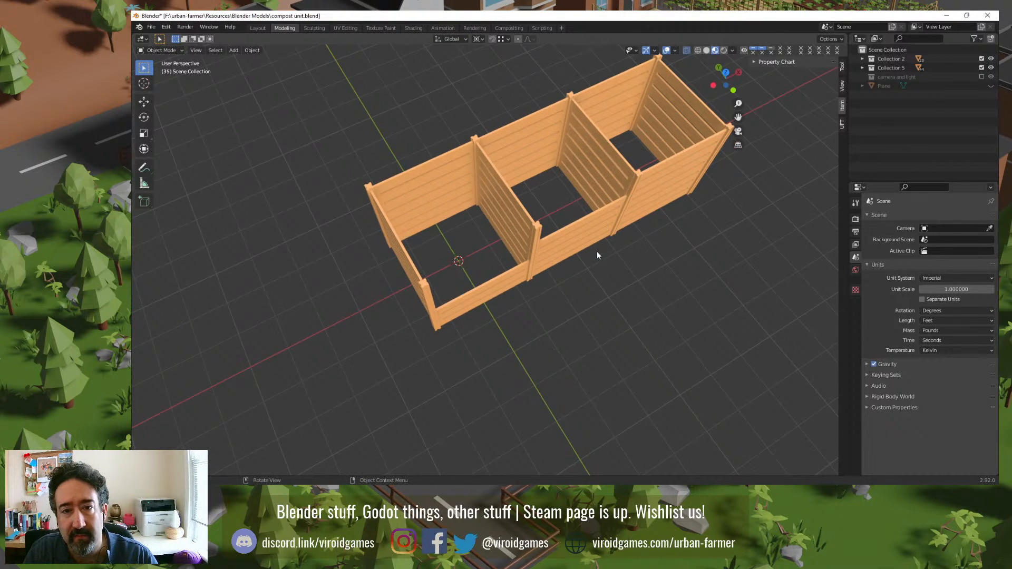
pyautogui.moveTo(597, 255); pyautogui.dragTo(587, 211, button='middle')
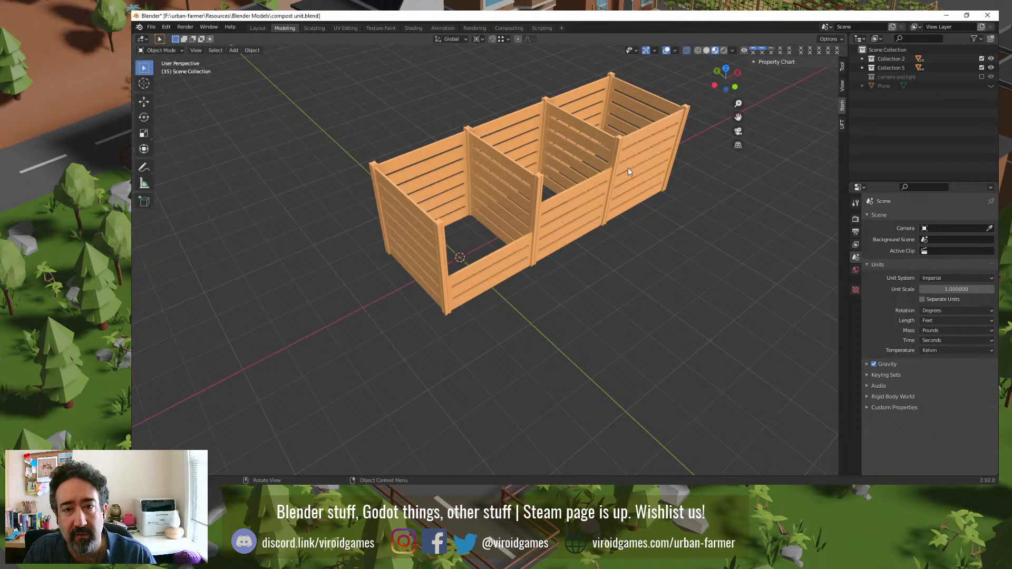
# Step: Exclude Collection 5 and Collection 2 from the view layer, and check the camera and light collection on its own
pyautogui.click(982, 67)
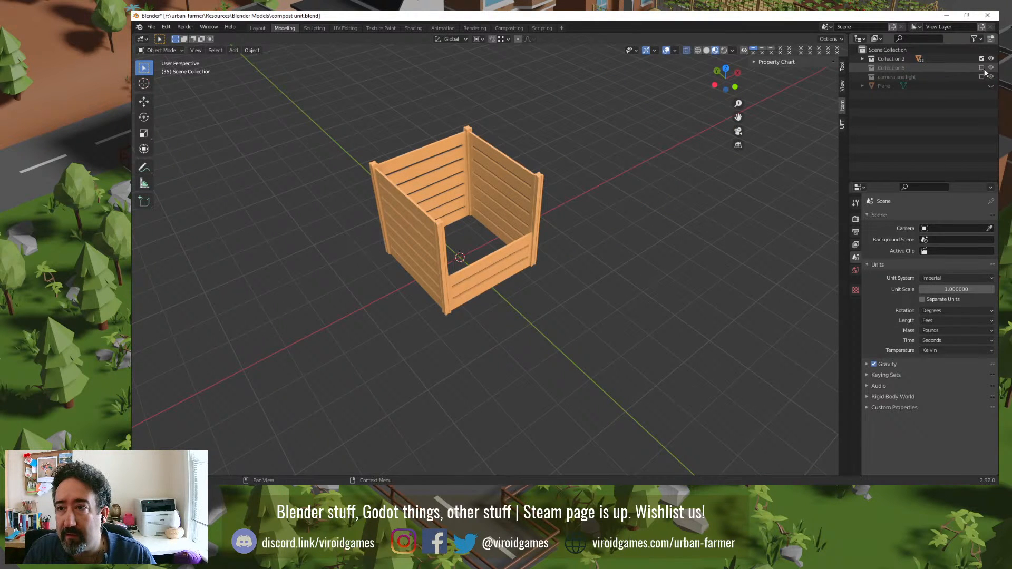
pyautogui.click(981, 59)
pyautogui.click(982, 77)
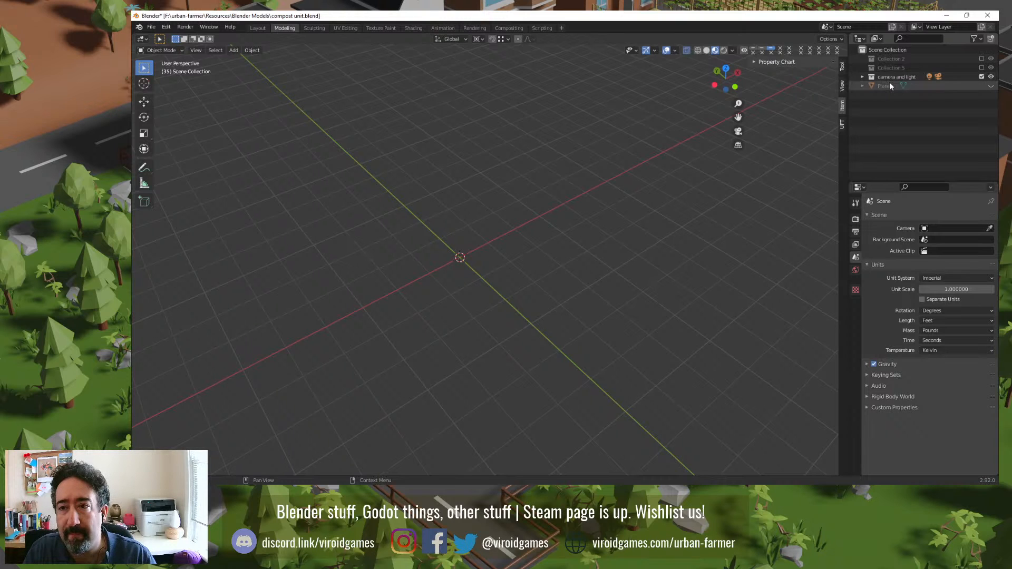
pyautogui.click(981, 76)
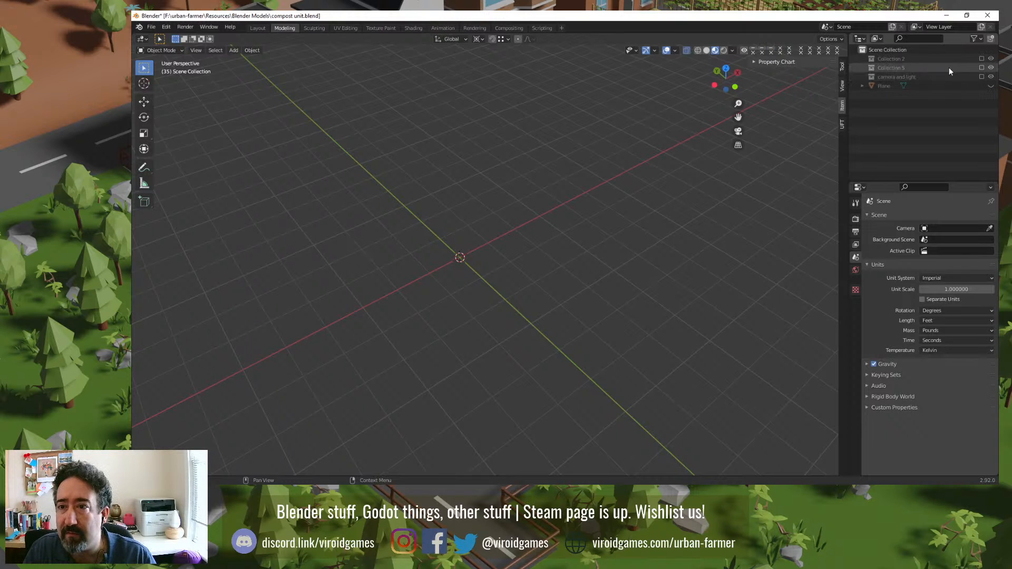
# Step: Compare Collection 2 and Collection 5 by showing each alone and both together in the view layer
pyautogui.click(981, 59)
pyautogui.moveTo(798, 162); pyautogui.dragTo(501, 267, button='middle')
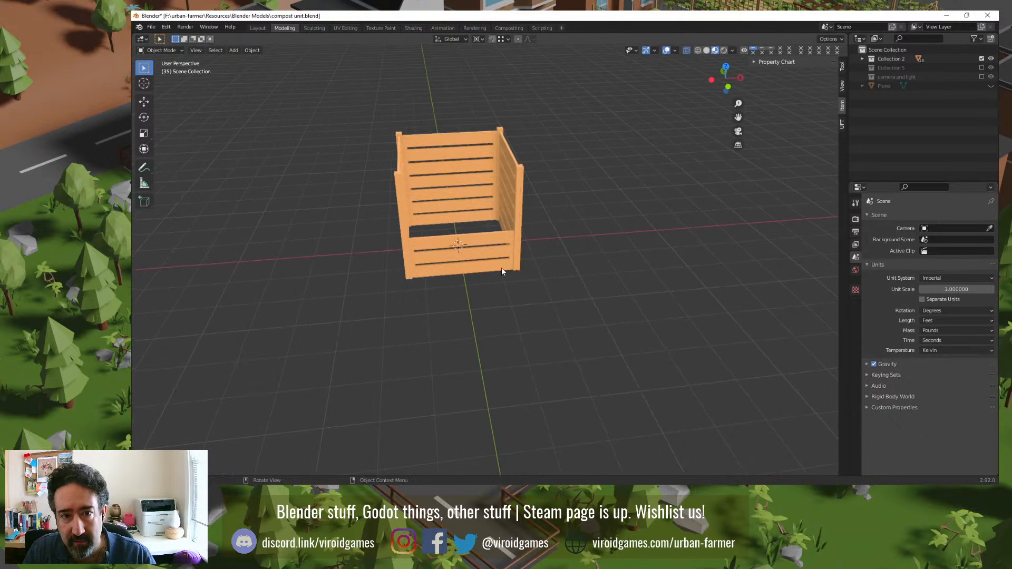
pyautogui.moveTo(513, 209); pyautogui.dragTo(535, 264, button='middle')
pyautogui.click(982, 59)
pyautogui.click(982, 67)
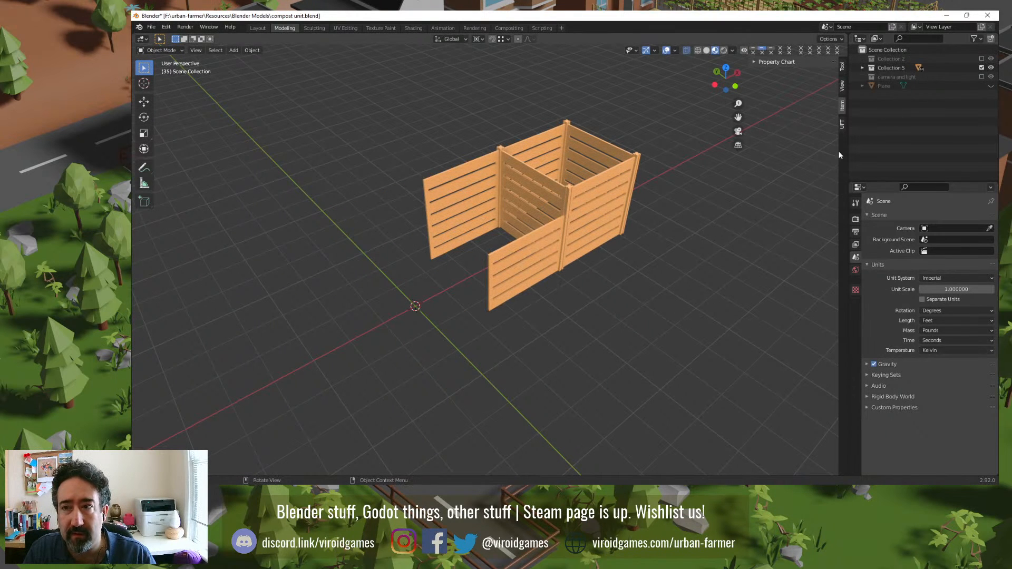
pyautogui.click(982, 58)
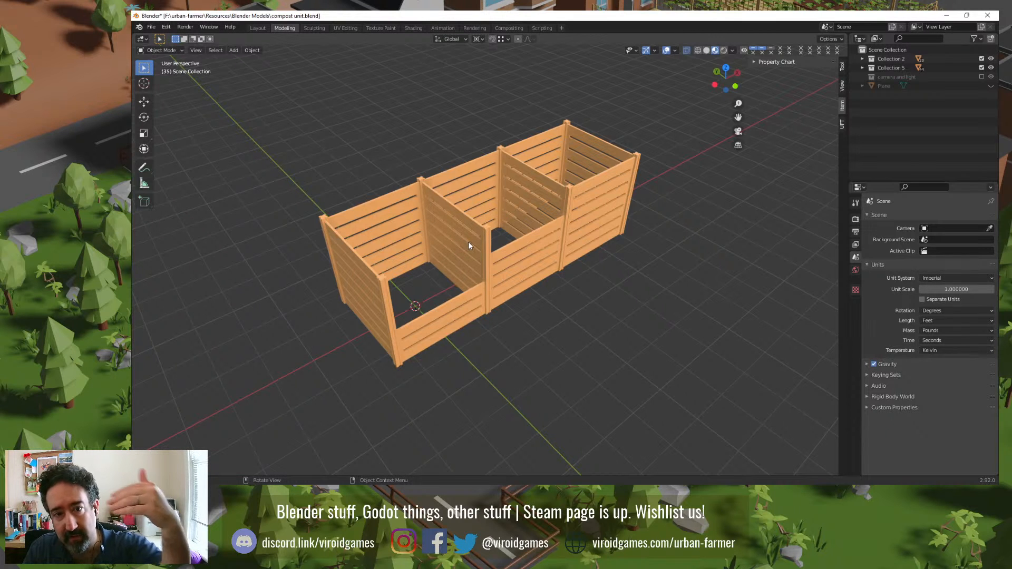
pyautogui.moveTo(548, 270)
pyautogui.mouseDown(button='middle')
pyautogui.moveTo(542, 288)
pyautogui.moveTo(523, 284)
pyautogui.moveTo(542, 282)
pyautogui.mouseUp(button='middle')
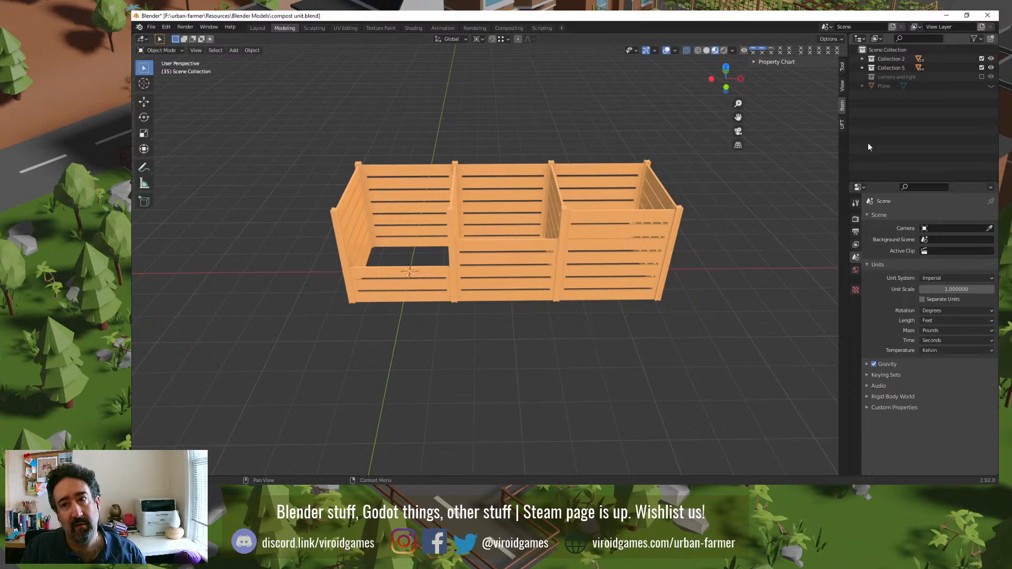
# Step: Exclude Collection 5 and rename Collection 2 to the copied asset name EQP-STR-Compost Unit-c72923b5baa807740084efd5dceb3721
pyautogui.click(982, 68)
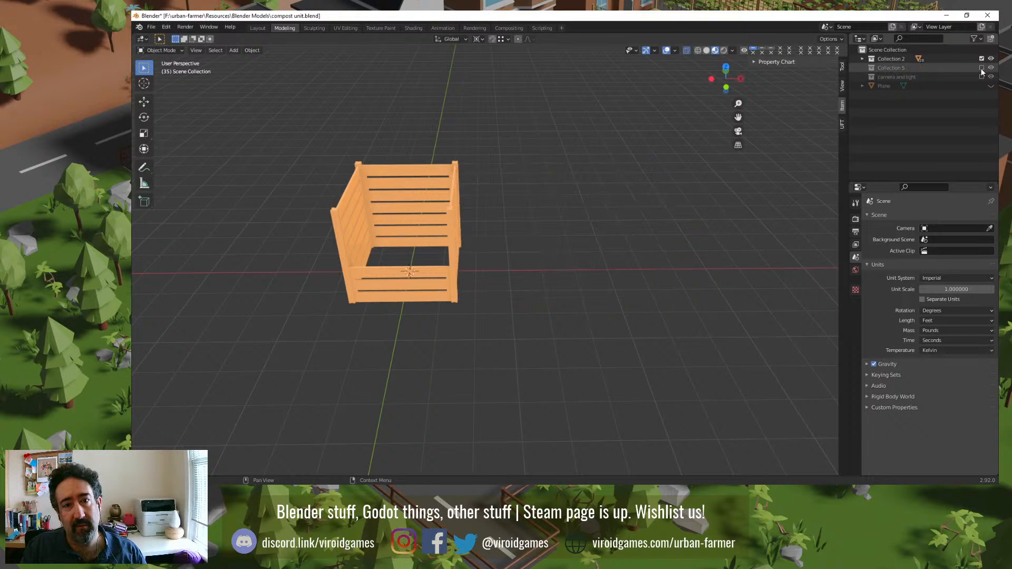
pyautogui.click(871, 59)
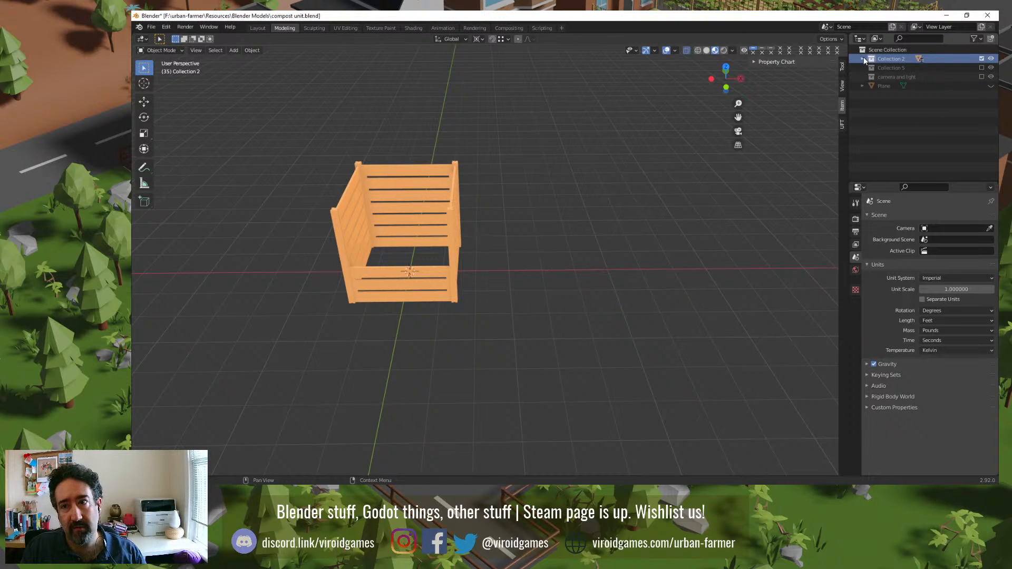
pyautogui.click(863, 59)
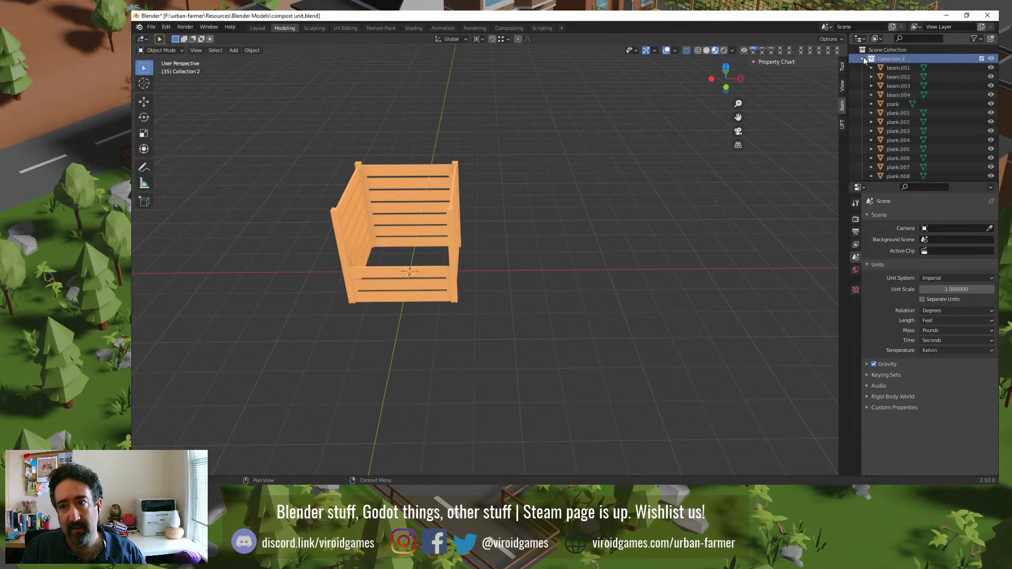
pyautogui.doubleClick(890, 58)
pyautogui.write('c72923b5baa807740084efd5dceb3721')
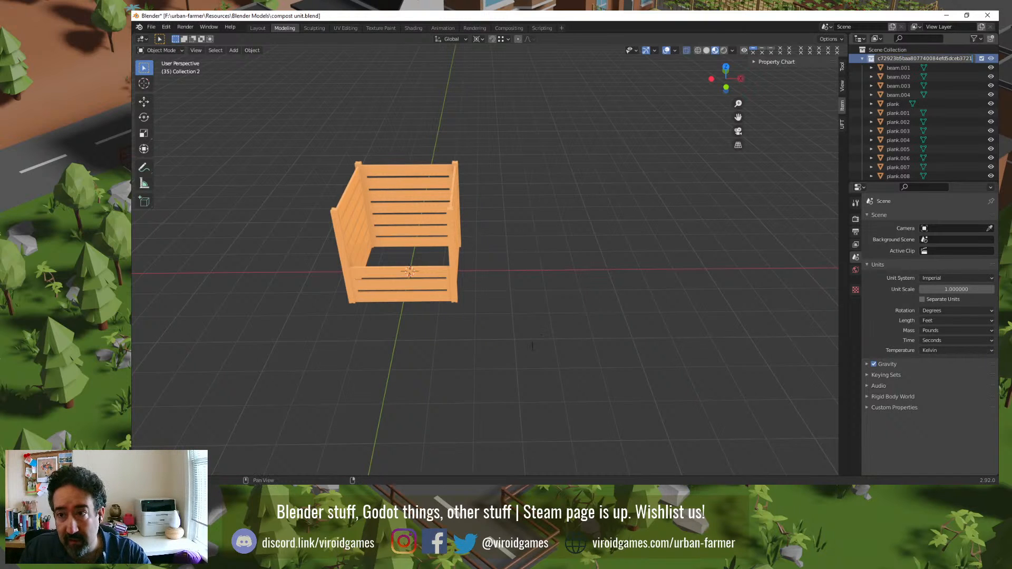
pyautogui.press('Return')
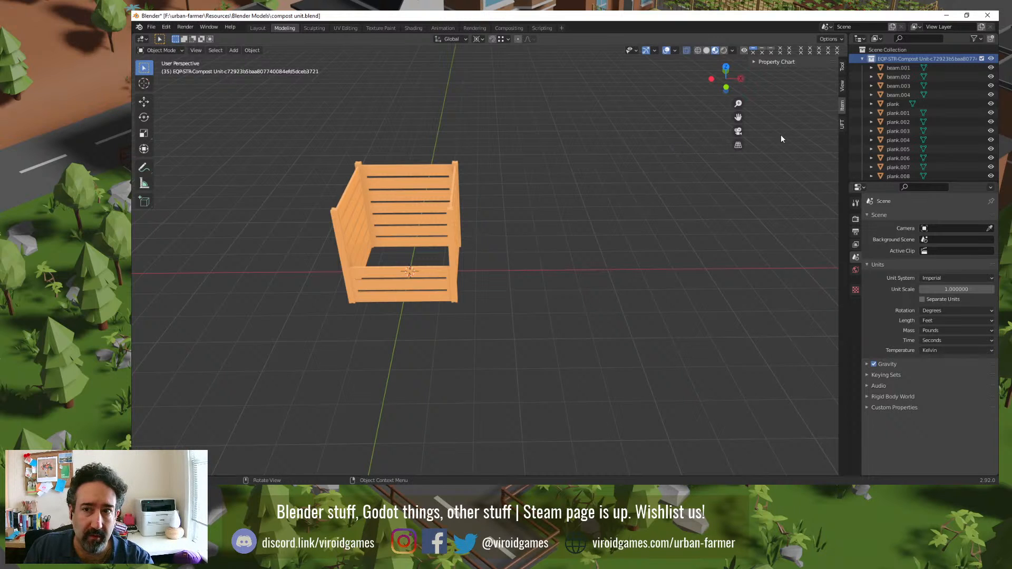
# Step: Select every beam and plank in the renamed compost unit collection, from beam.001 through plank.023
pyautogui.click(899, 69)
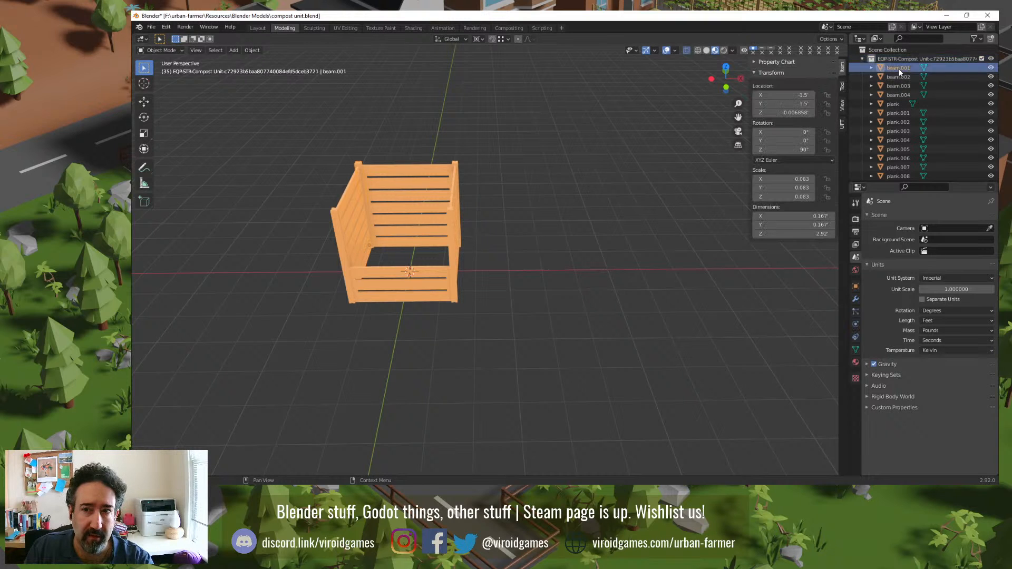
pyautogui.scroll(-6, 899, 74)
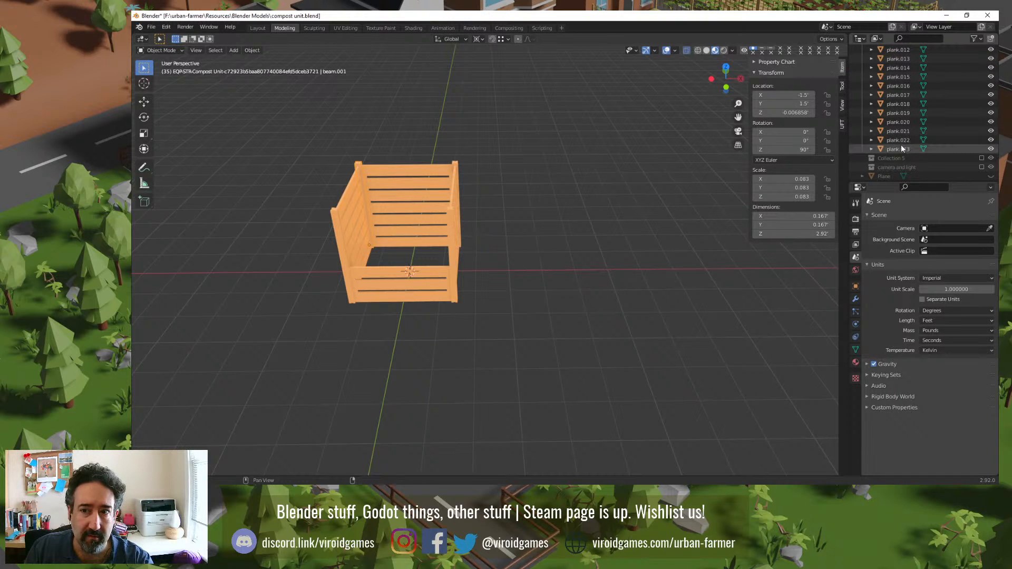
pyautogui.keyDown('shift'); pyautogui.click(900, 149); pyautogui.keyUp('shift')
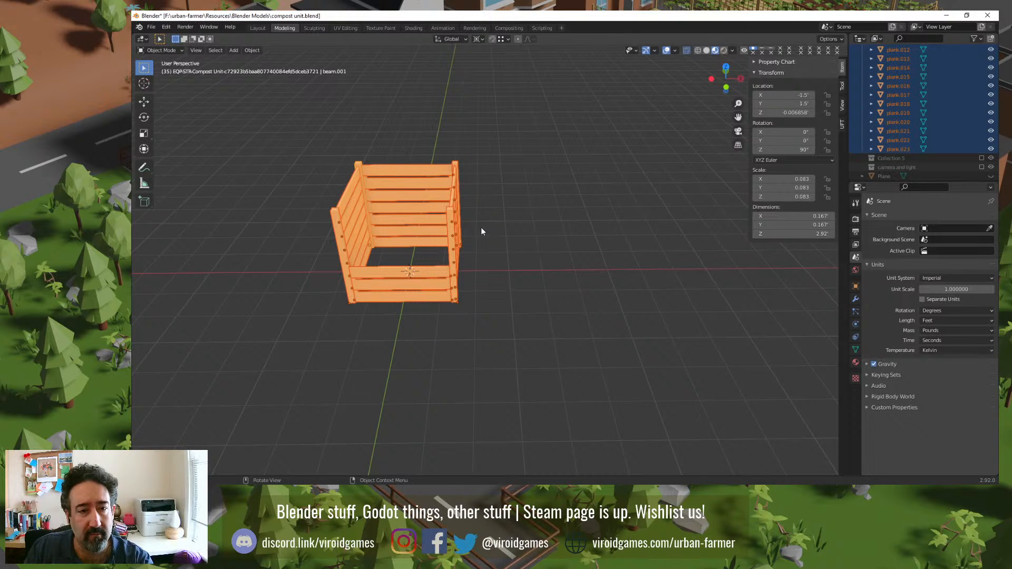
# Step: Try parenting the selected beams and planks to beam.001 using the Object parent type, and check the resulting hierarchy
pyautogui.rightClick(441, 195)
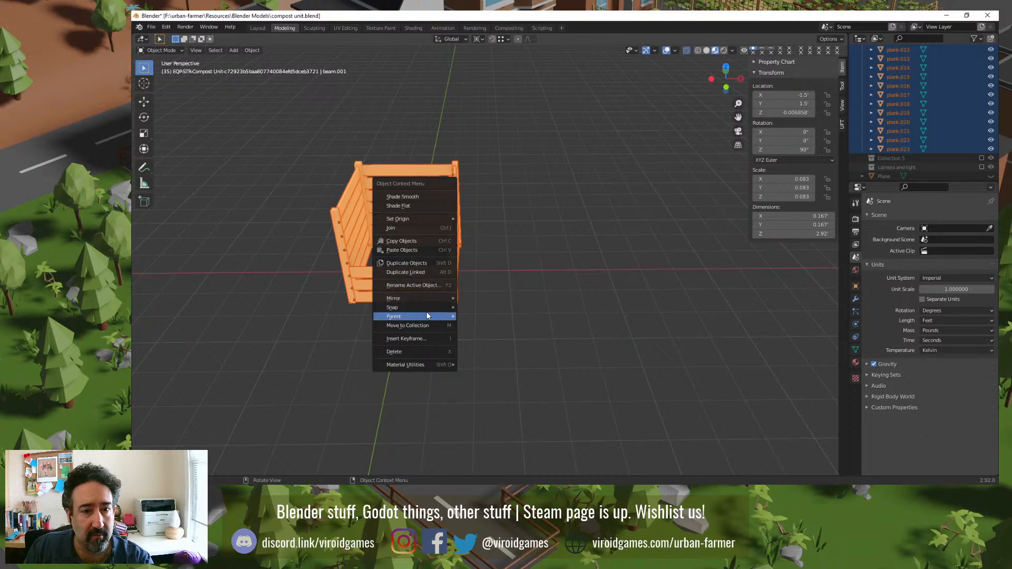
pyautogui.moveTo(427, 315)
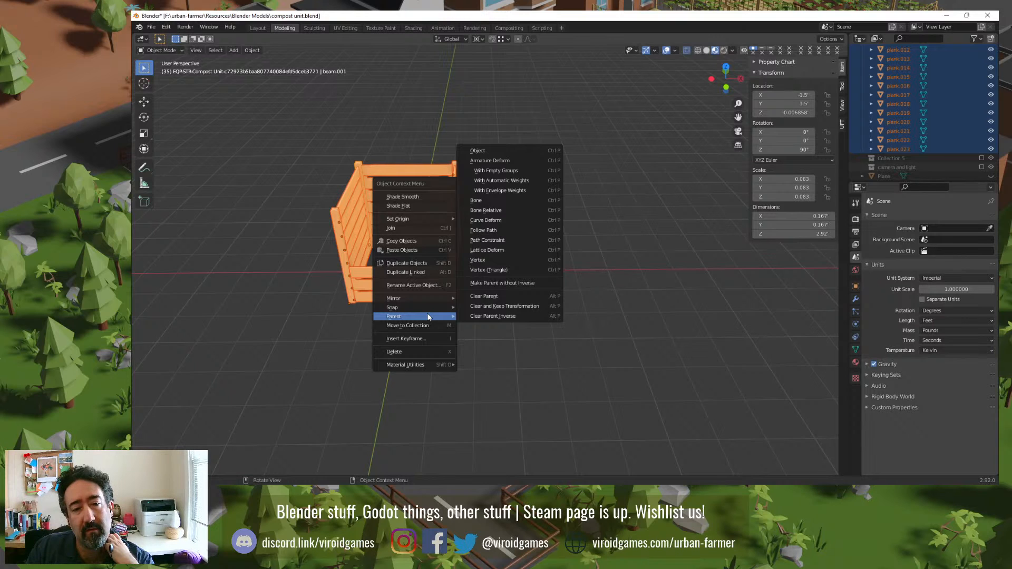
pyautogui.click(252, 51)
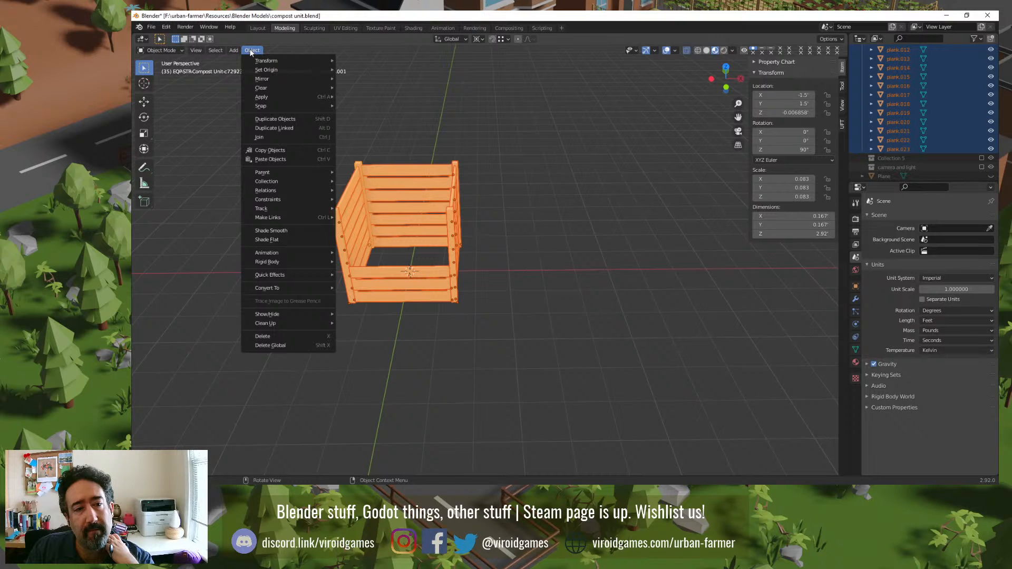
pyautogui.moveTo(328, 174)
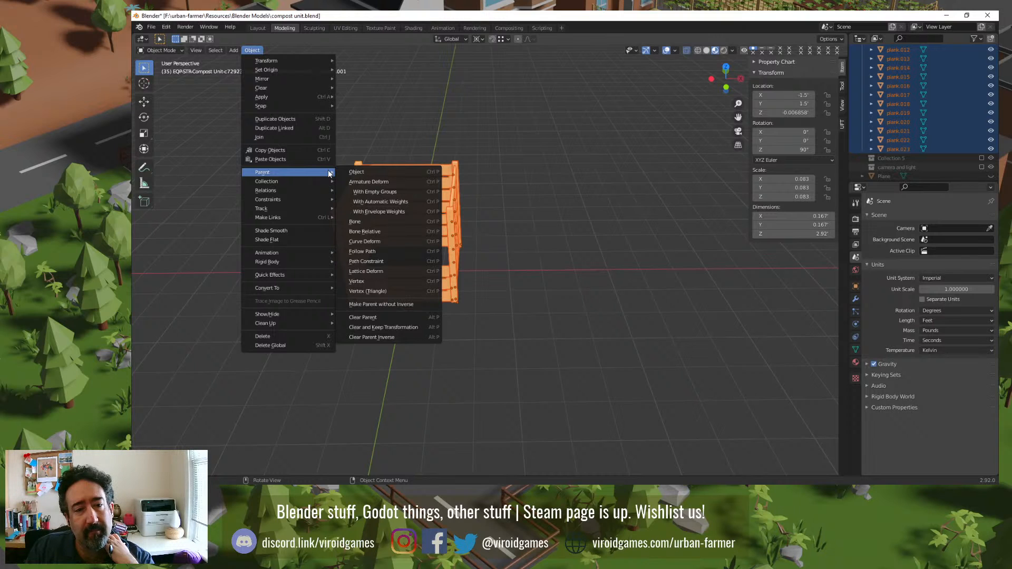
pyautogui.click(416, 175)
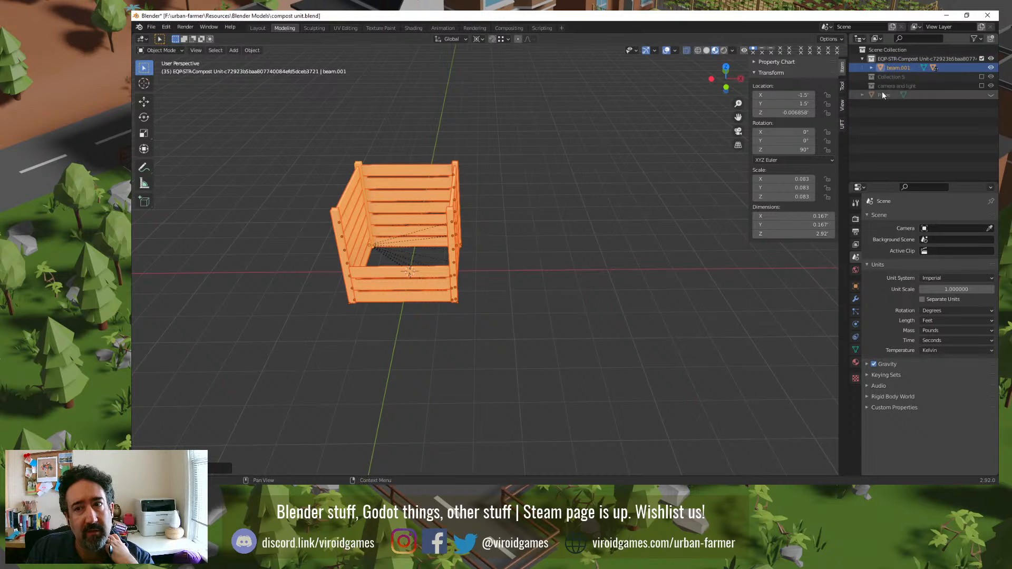
pyautogui.click(871, 68)
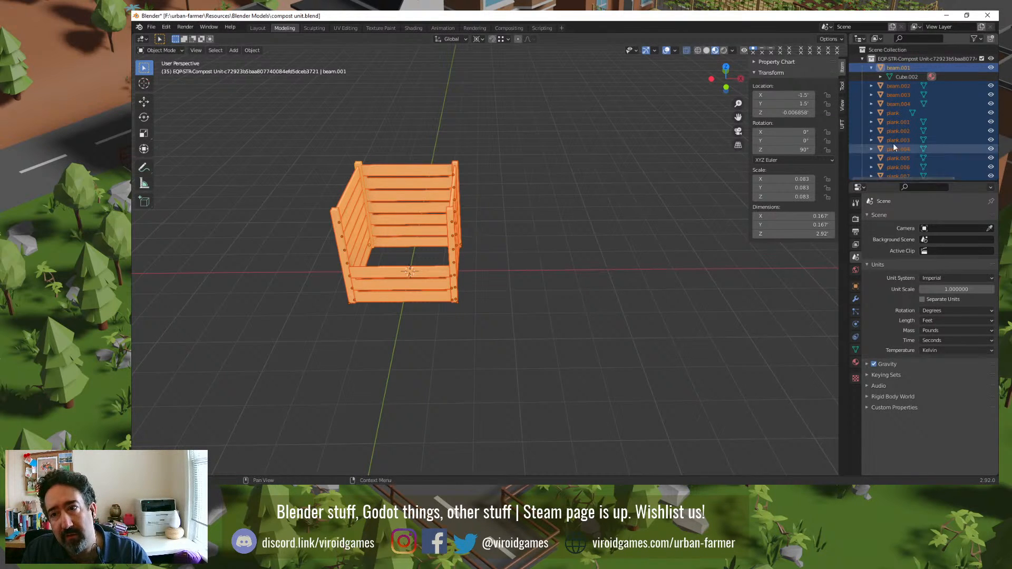
# Step: Make the object named plank active and parent all selected beams and planks to it with the Object type
pyautogui.click(900, 113)
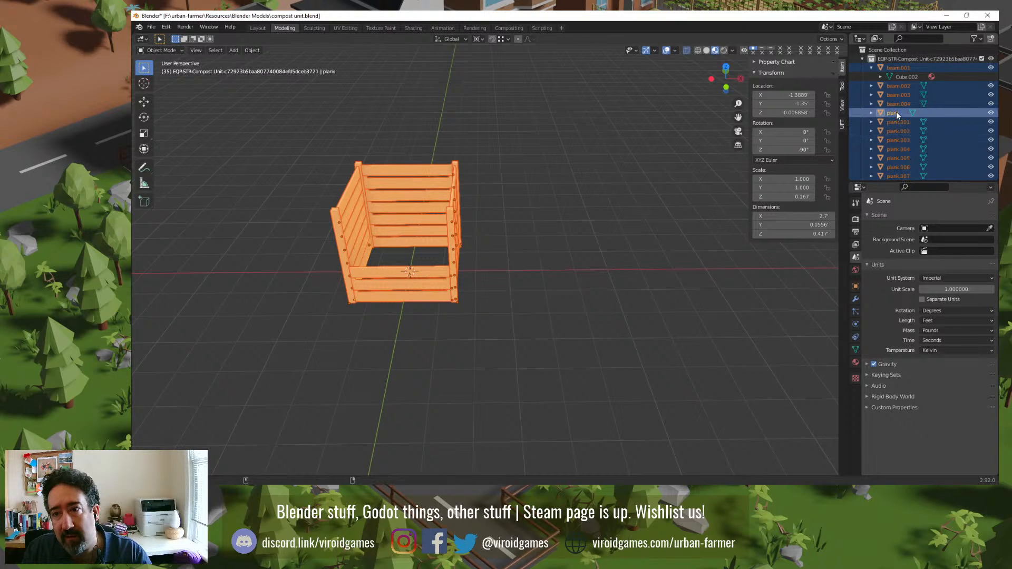
pyautogui.keyDown('ctrl'); pyautogui.click(896, 113); pyautogui.keyUp('ctrl')
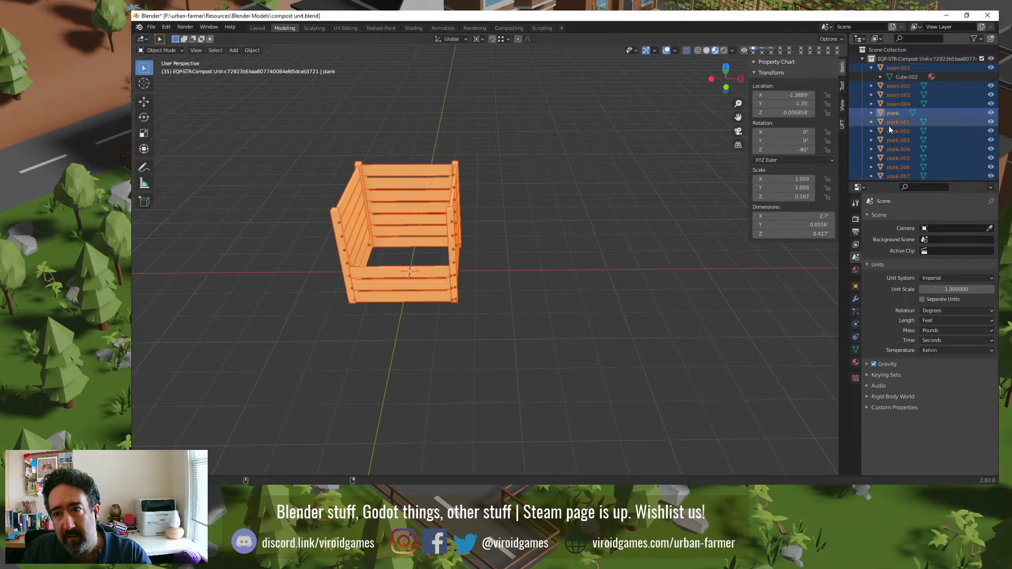
pyautogui.keyDown('ctrl'); pyautogui.click(893, 114); pyautogui.keyUp('ctrl')
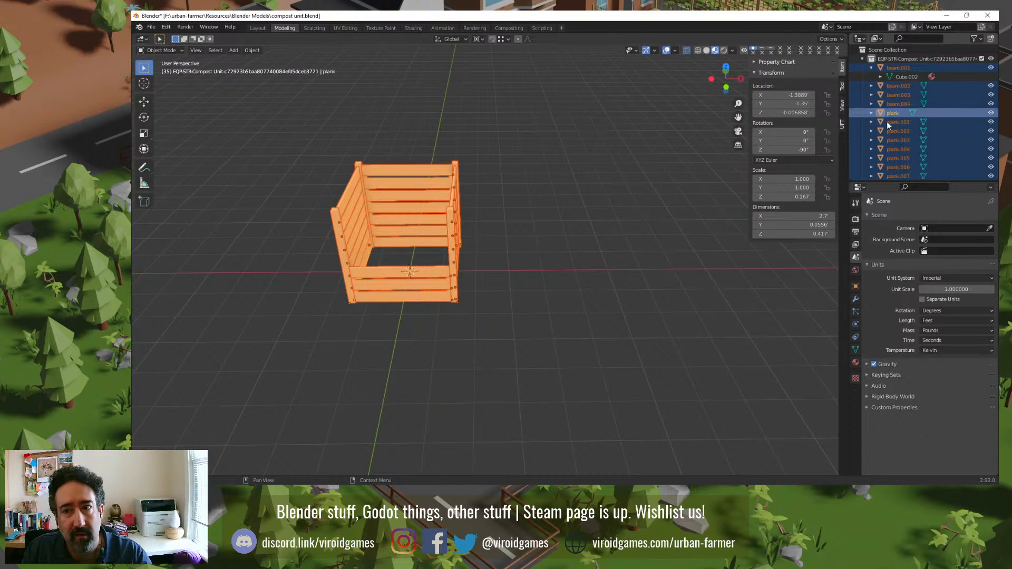
pyautogui.click(252, 50)
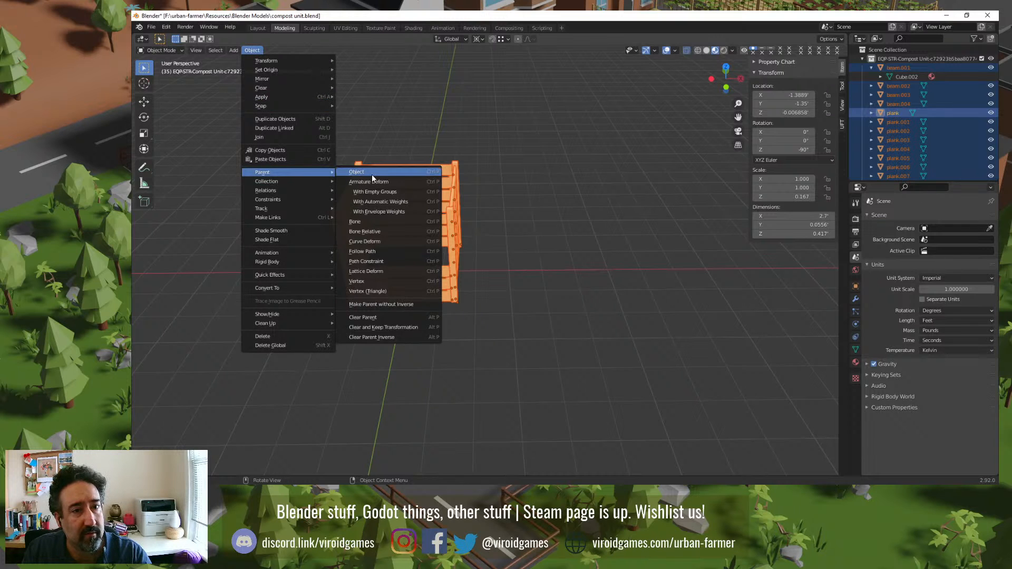
pyautogui.click(371, 175)
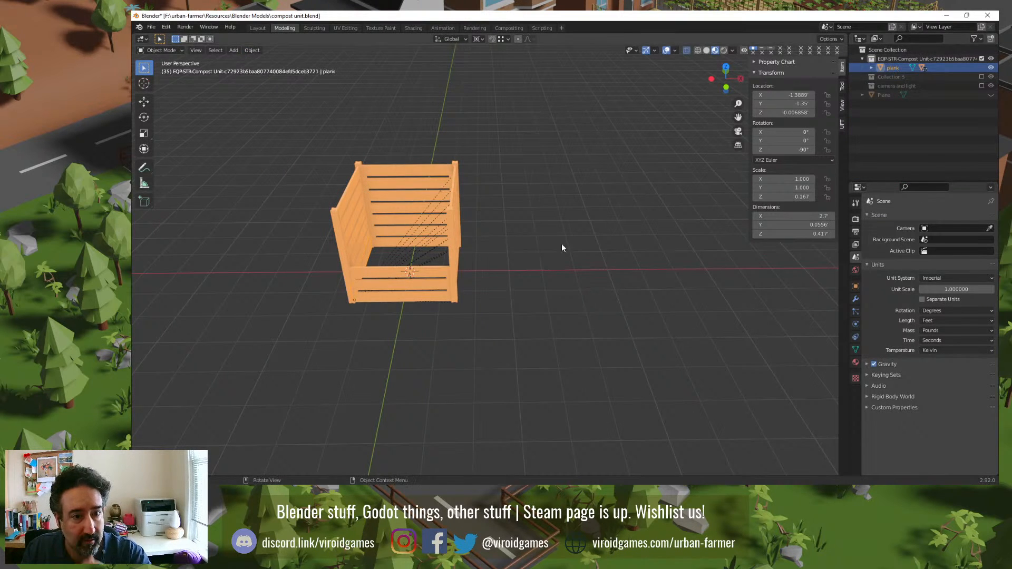
# Step: Inspect the parented compost bay up close, then select all objects in the renamed compost unit collection
pyautogui.moveTo(561, 245); pyautogui.dragTo(422, 223, button='middle')
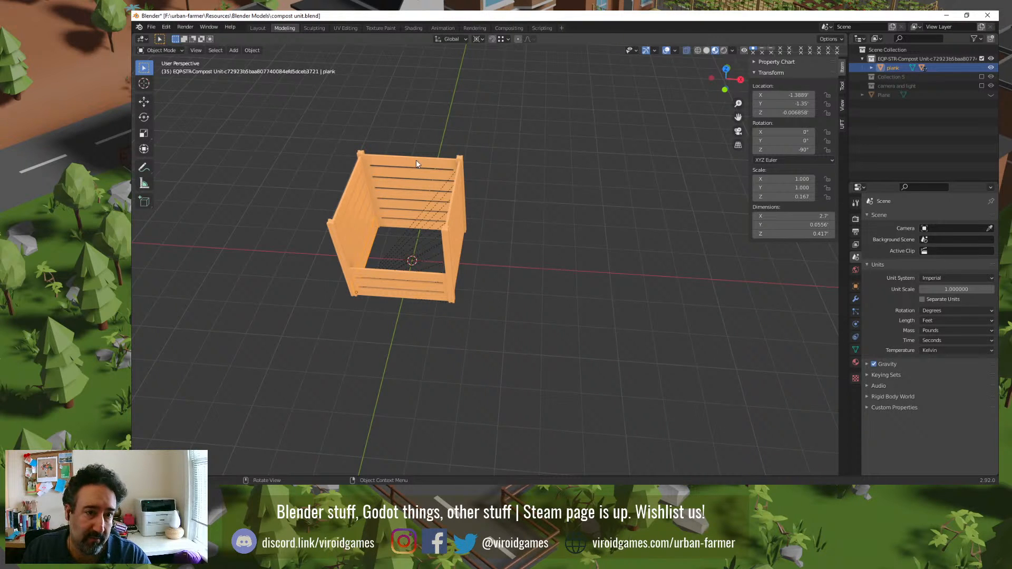
pyautogui.moveTo(414, 236); pyautogui.dragTo(529, 189, button='middle')
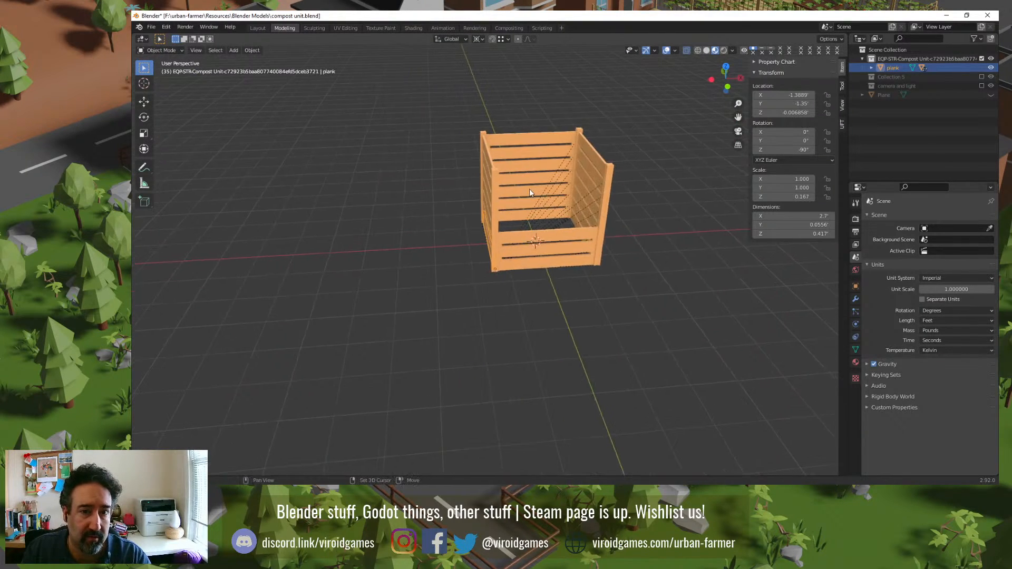
pyautogui.scroll(5, 528, 190)
pyautogui.keyDown('shift'); pyautogui.moveTo(557, 156); pyautogui.dragTo(529, 275, button='middle'); pyautogui.keyUp('shift')
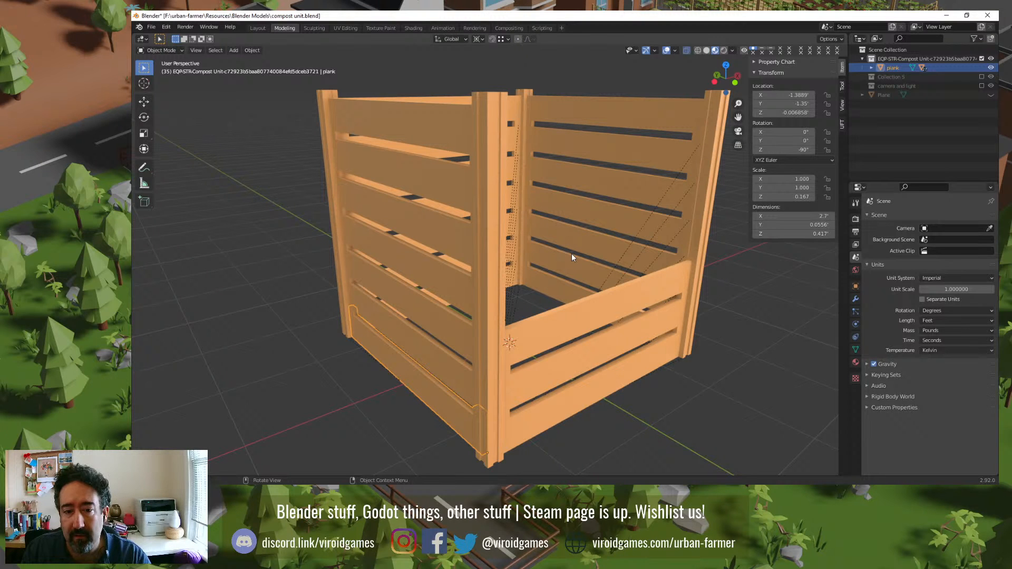
pyautogui.rightClick(895, 59)
pyautogui.click(831, 131)
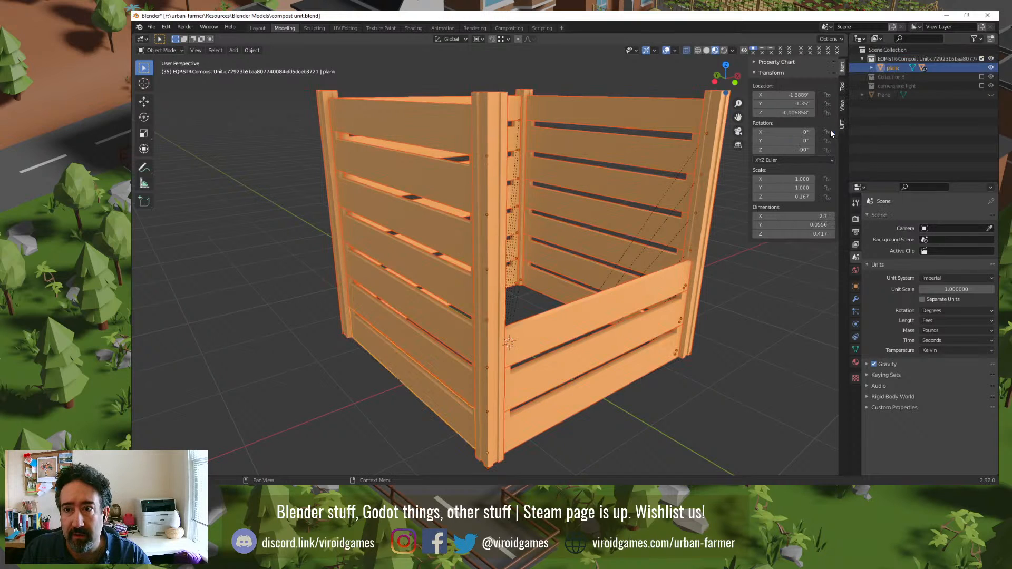
# Step: Start a glTF 2.0 export into F:\urban-farmer\Work\Models\ with the file name EQP-STR-Compost Unit-c72923b5baa807740084efd5dceb3721
pyautogui.click(153, 27)
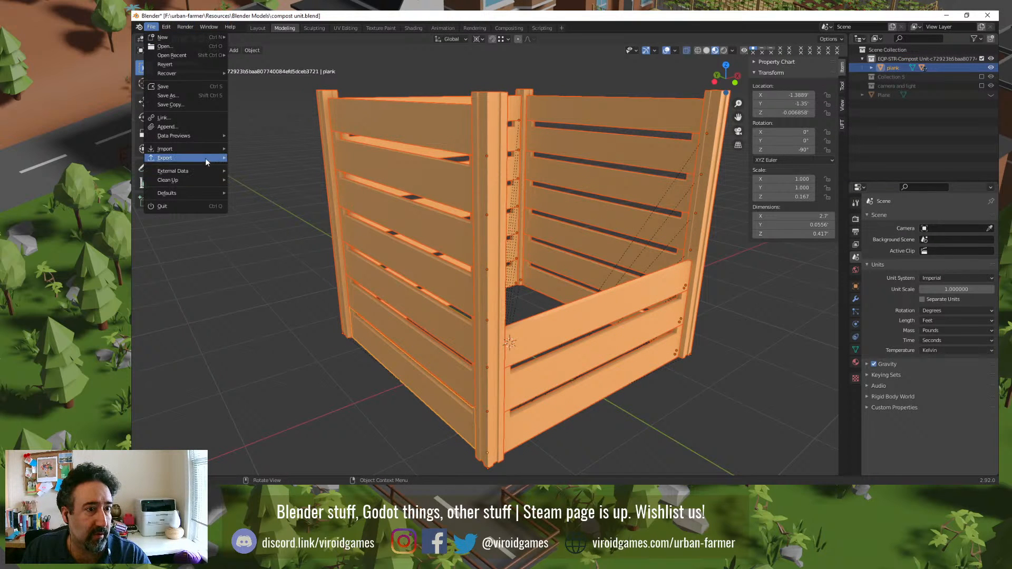
pyautogui.moveTo(187, 157)
pyautogui.click(286, 221)
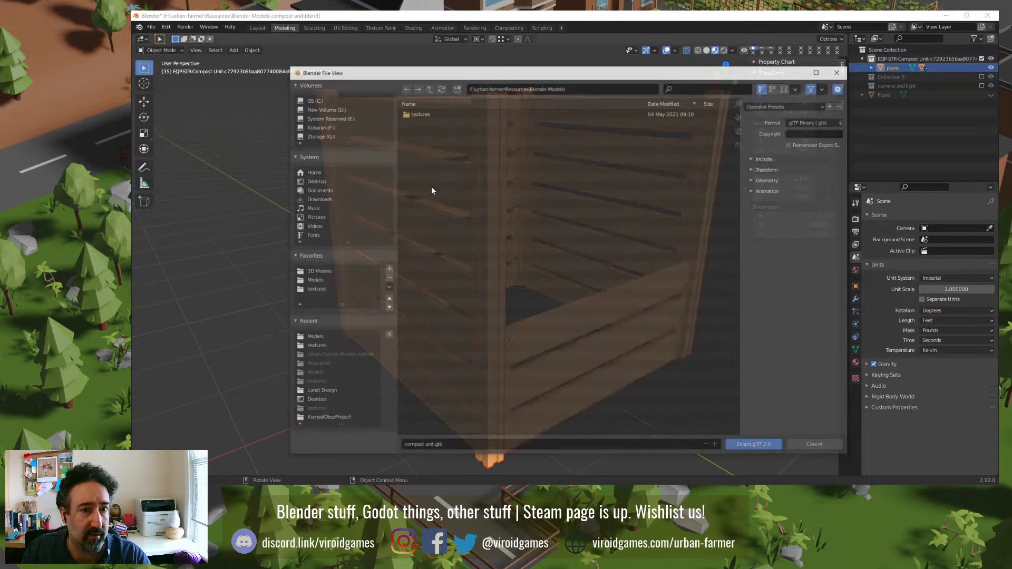
pyautogui.click(340, 338)
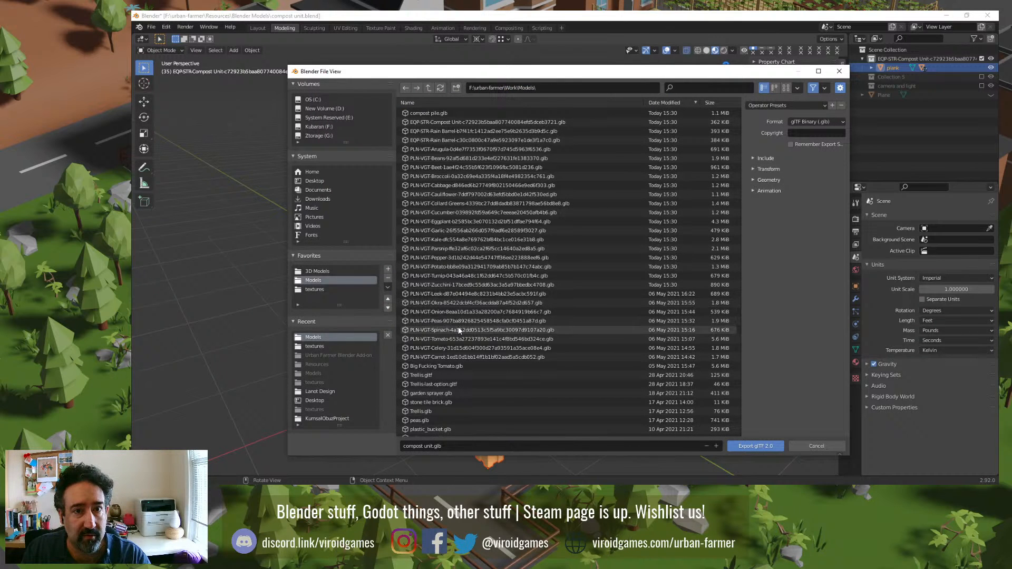
pyautogui.click(442, 446)
pyautogui.write('EQP-STR-Compost Unit-c72923b5baa807740084efd5dceb3721')
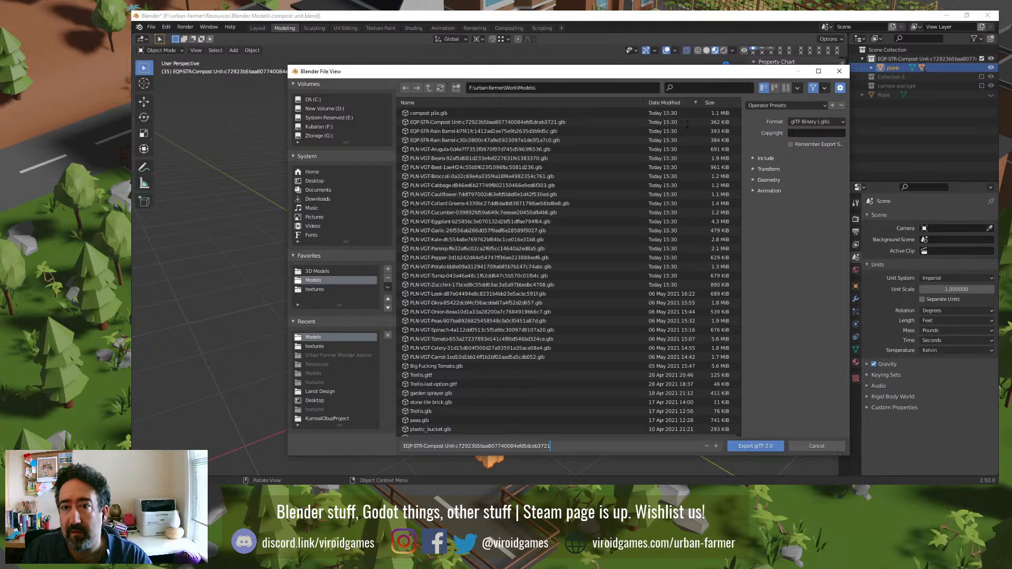
# Step: Apply the Basic Export With Material preset, review its Include, Transform, Geometry and Animation settings, and export the model over the existing file
pyautogui.click(824, 106)
pyautogui.click(824, 106)
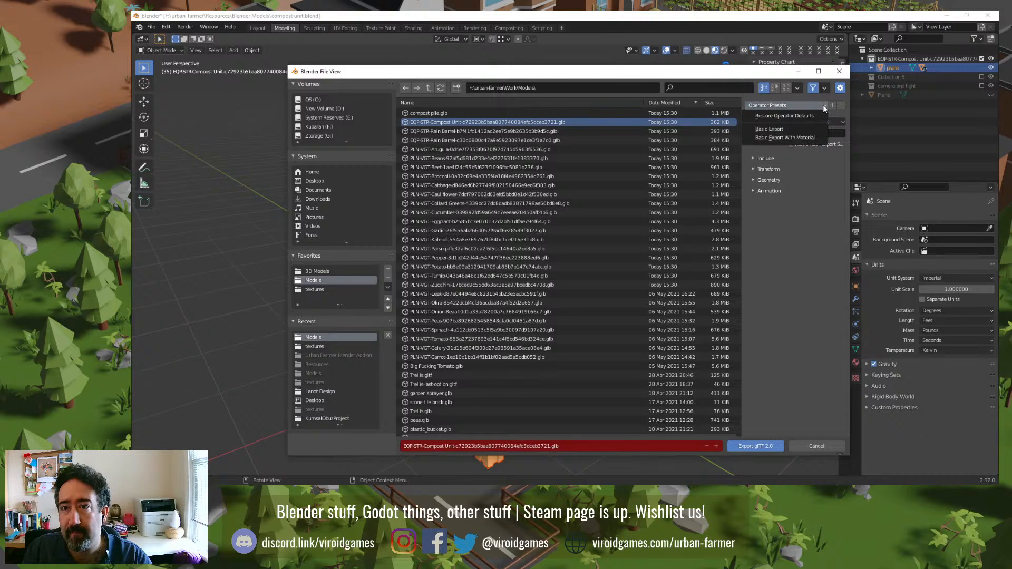
pyautogui.click(793, 138)
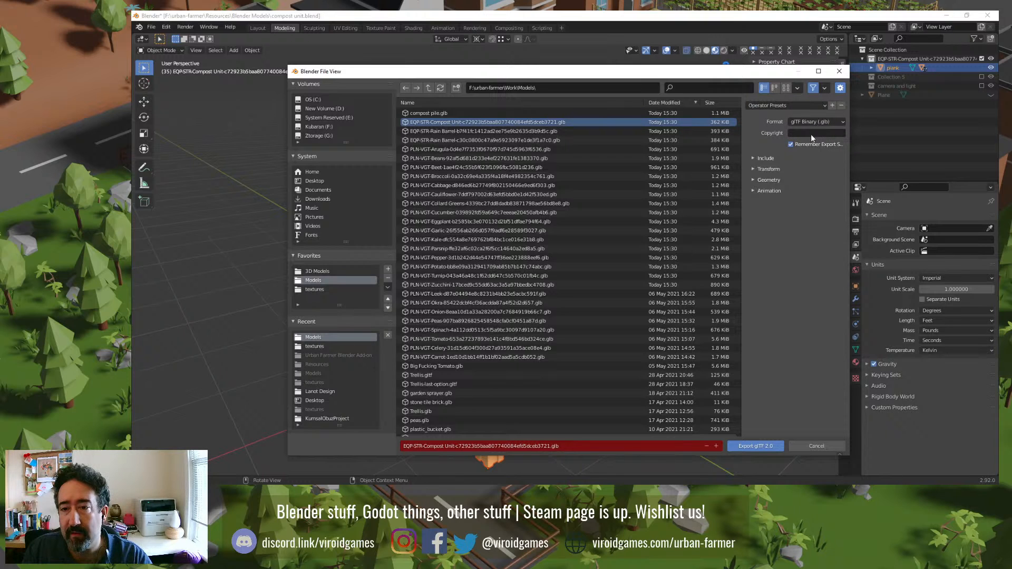
pyautogui.click(757, 158)
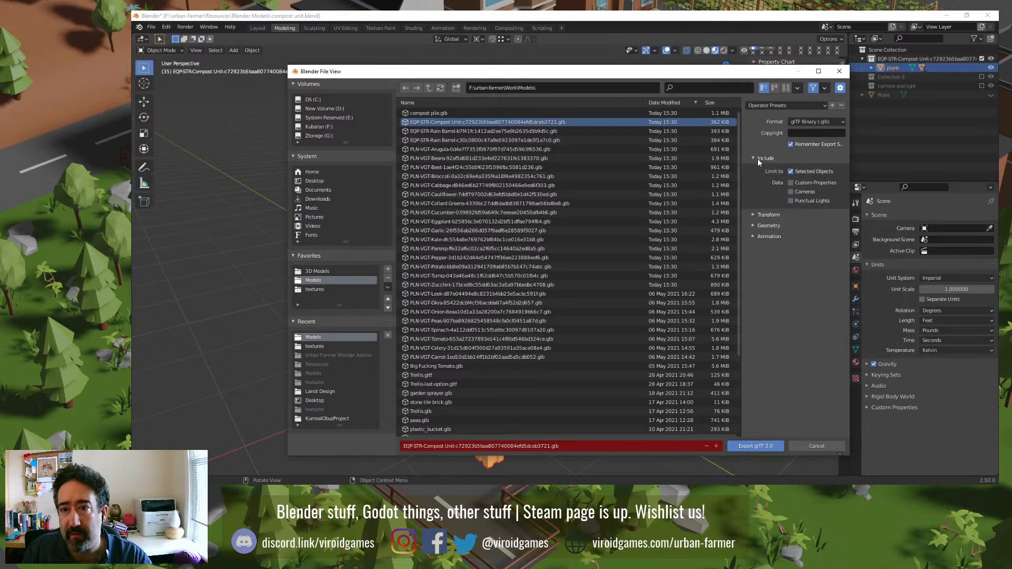
pyautogui.click(763, 217)
pyautogui.click(764, 252)
pyautogui.click(765, 242)
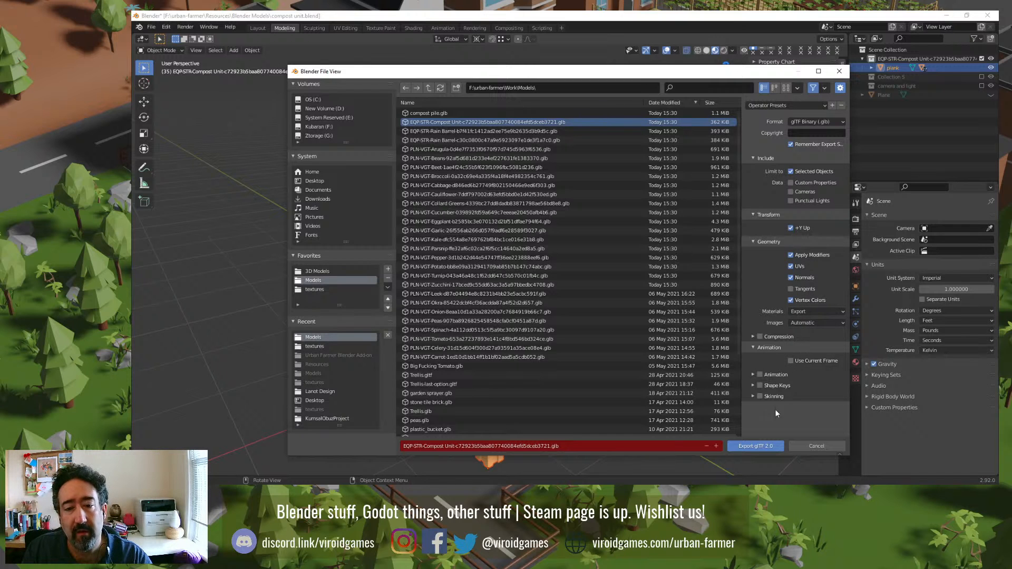
pyautogui.click(756, 446)
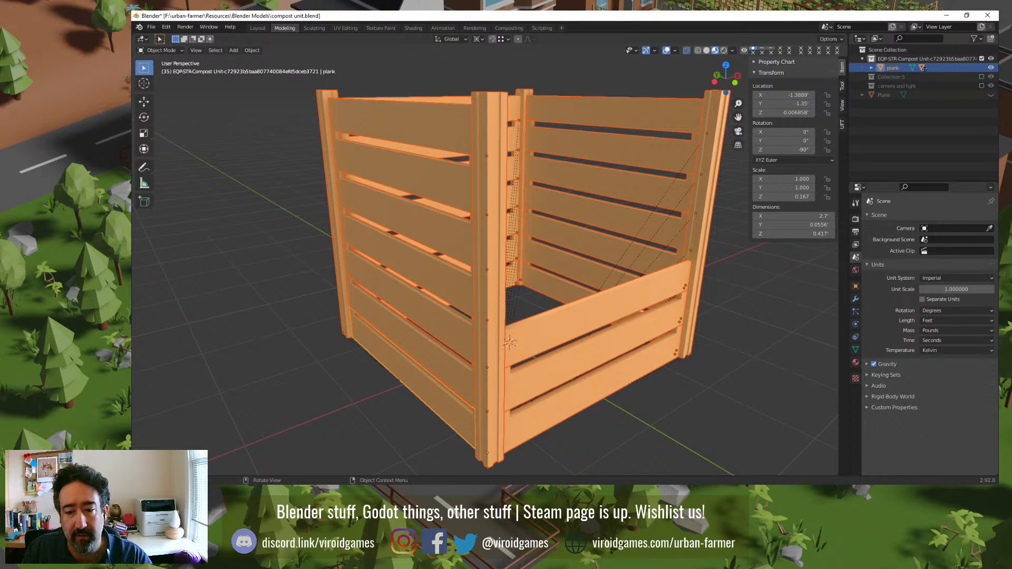
# Step: Switch to Godot and close all open scenes, discarding the unsaved changes to the tomato scene
pyautogui.hotkey('alt', 'Tab')
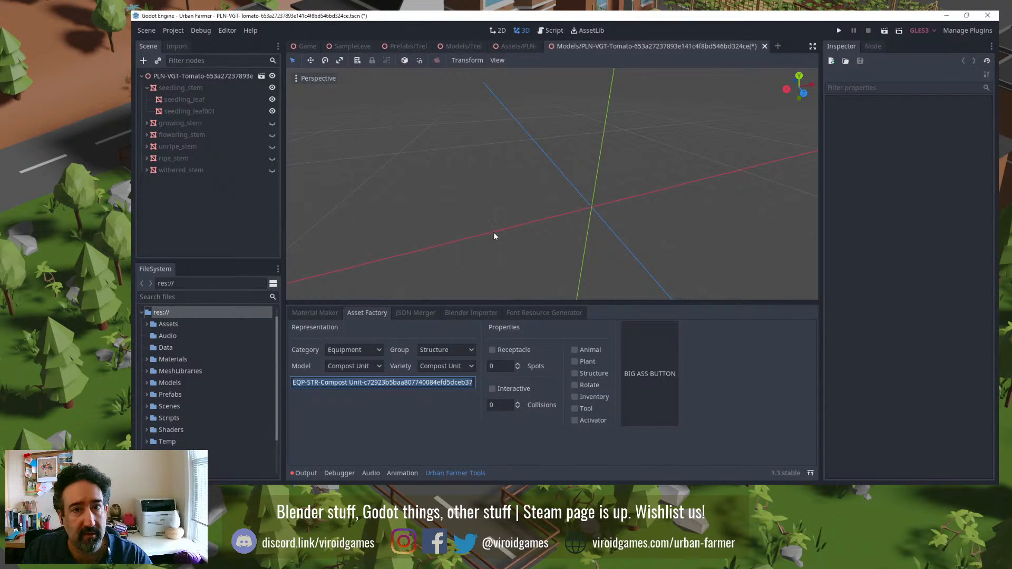
pyautogui.rightClick(585, 48)
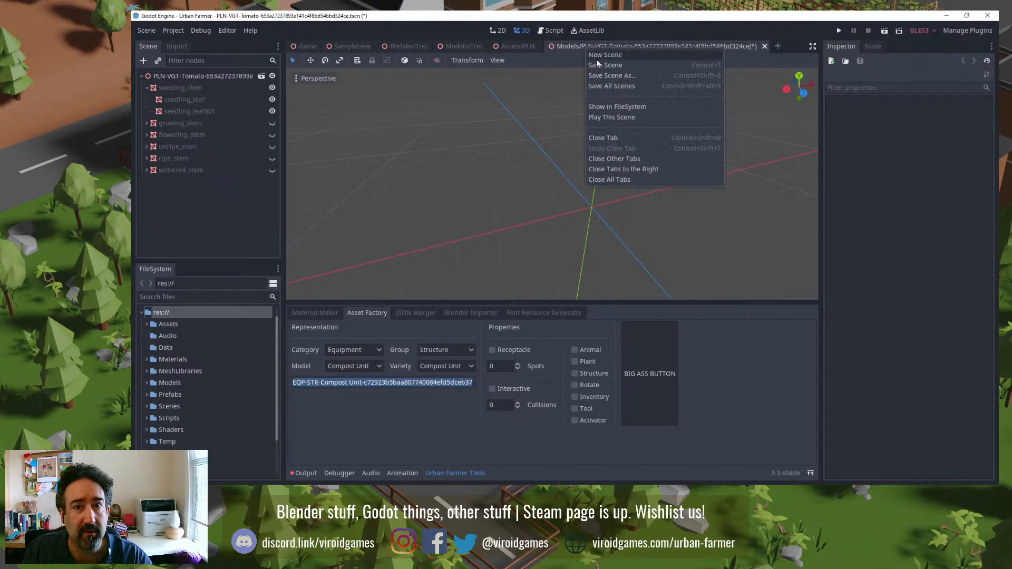
pyautogui.click(606, 180)
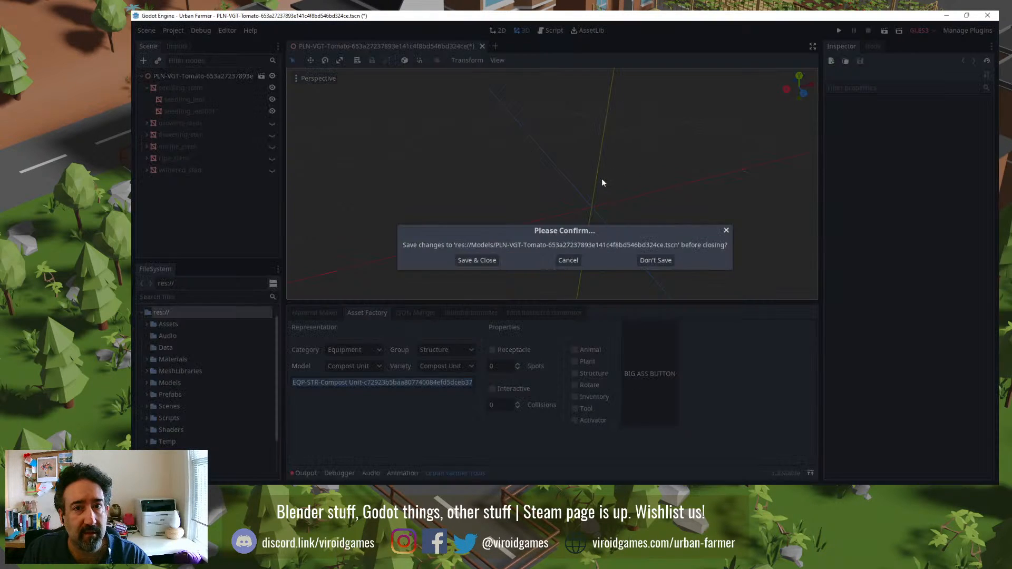
pyautogui.click(646, 261)
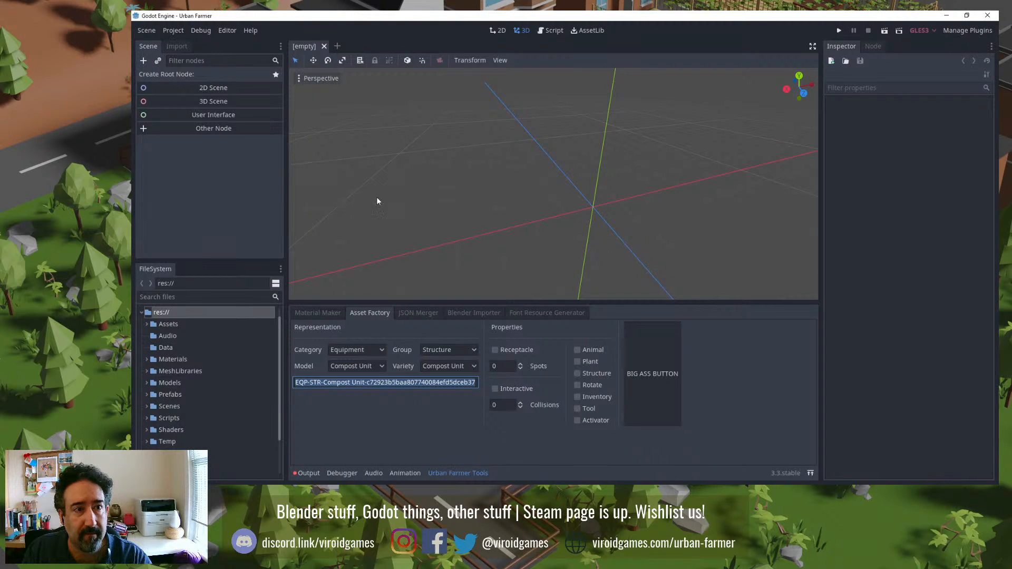
# Step: Open the EQP-STR-Compost Unit scene from the Assets folder and inspect the model up close
pyautogui.click(147, 325)
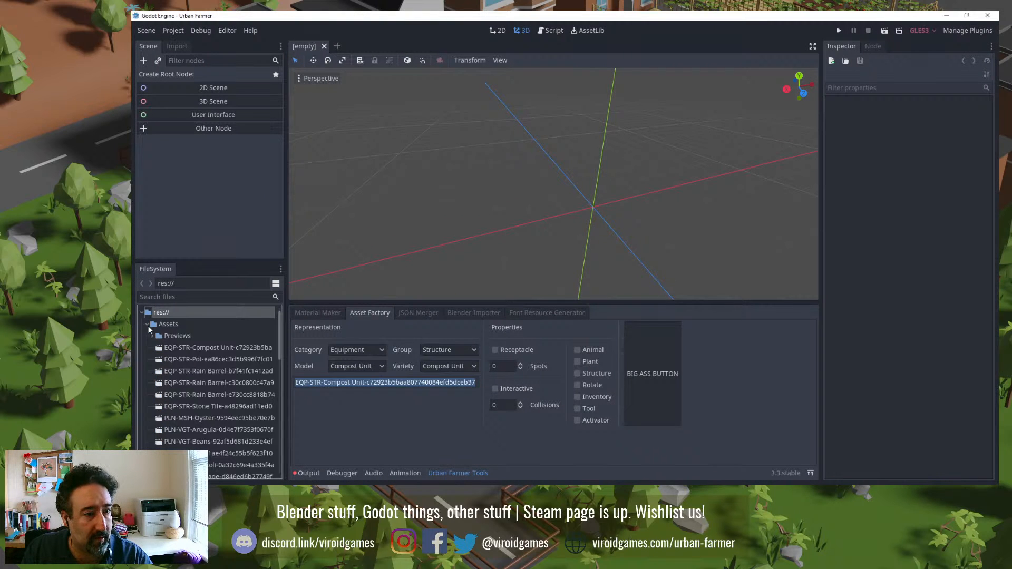
pyautogui.doubleClick(199, 348)
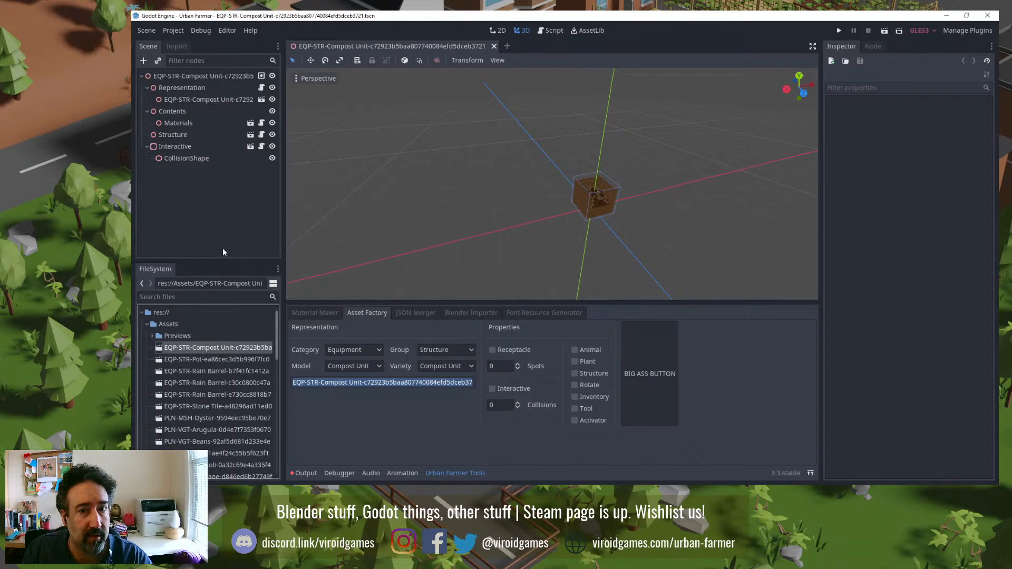
pyautogui.scroll(8, 564, 192)
pyautogui.keyDown('shift'); pyautogui.moveTo(628, 200); pyautogui.dragTo(443, 178, button='middle'); pyautogui.keyUp('shift')
pyautogui.scroll(3, 454, 144)
pyautogui.scroll(-6, 445, 177)
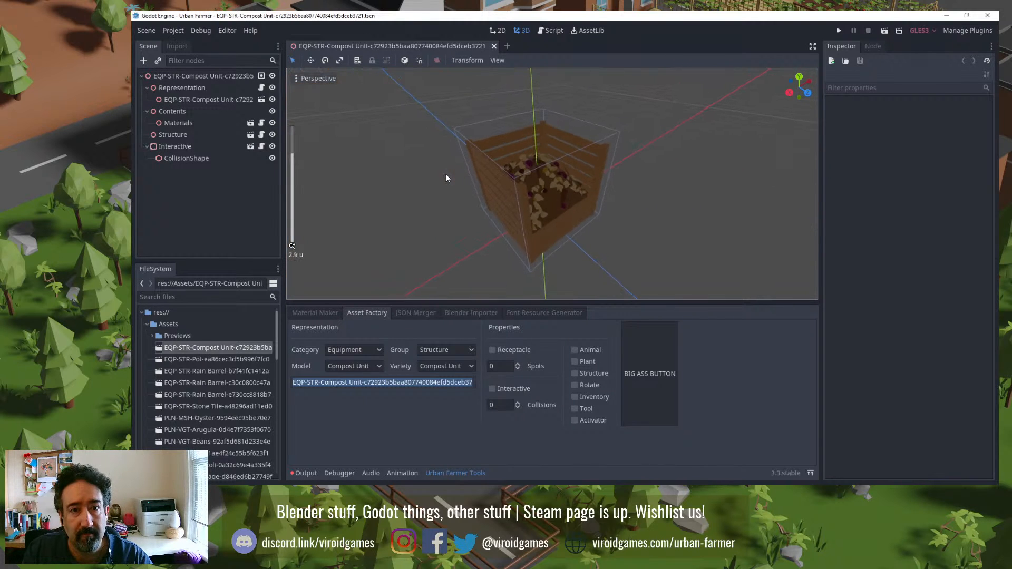
# Step: Open the nested compost unit model scene to check its node hierarchy, then close both compost unit scenes
pyautogui.click(262, 99)
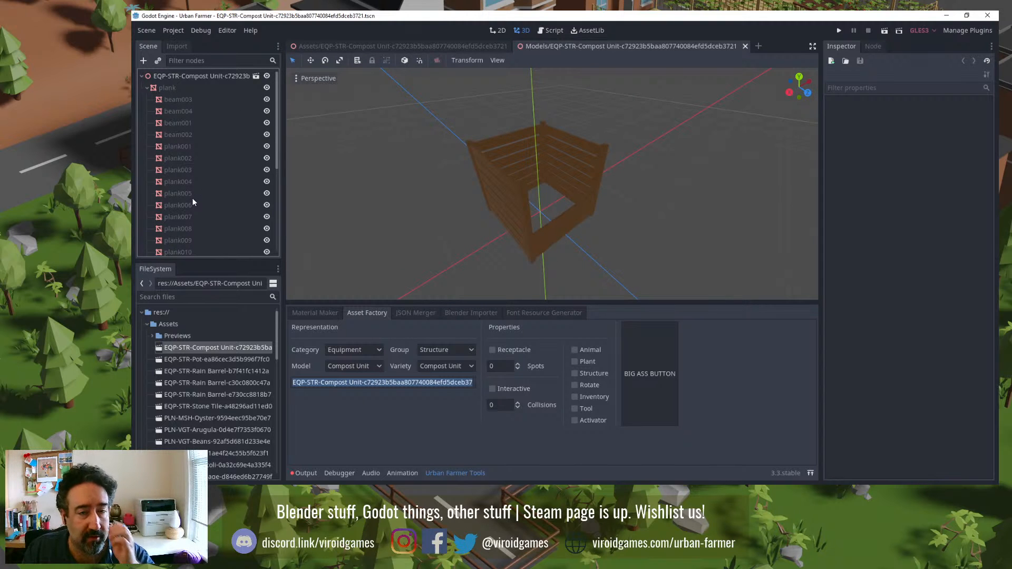
pyautogui.click(745, 47)
pyautogui.click(494, 46)
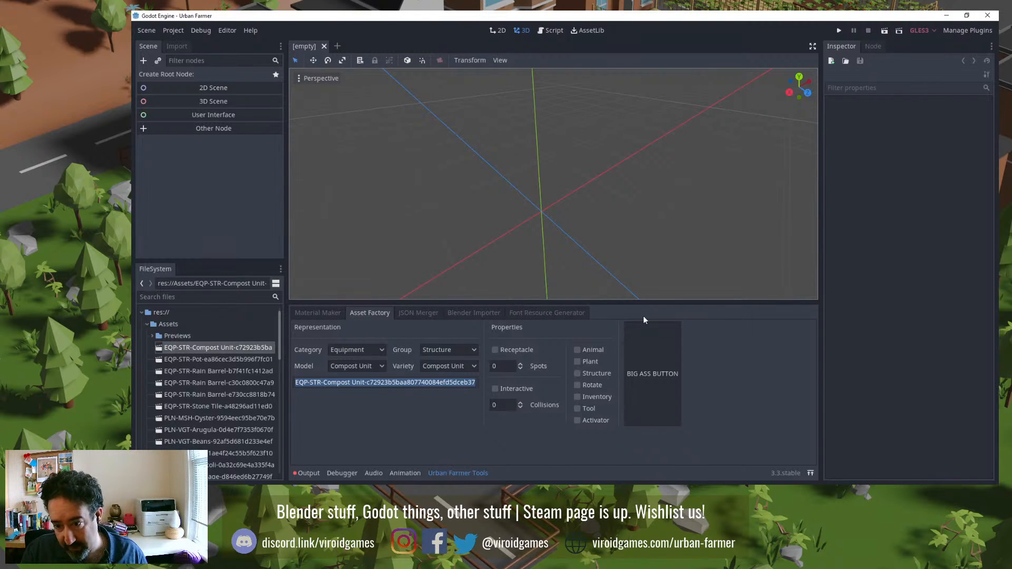
# Step: Switch back to Blender, save compost unit.blend and close the program
pyautogui.hotkey('alt', 'Tab')
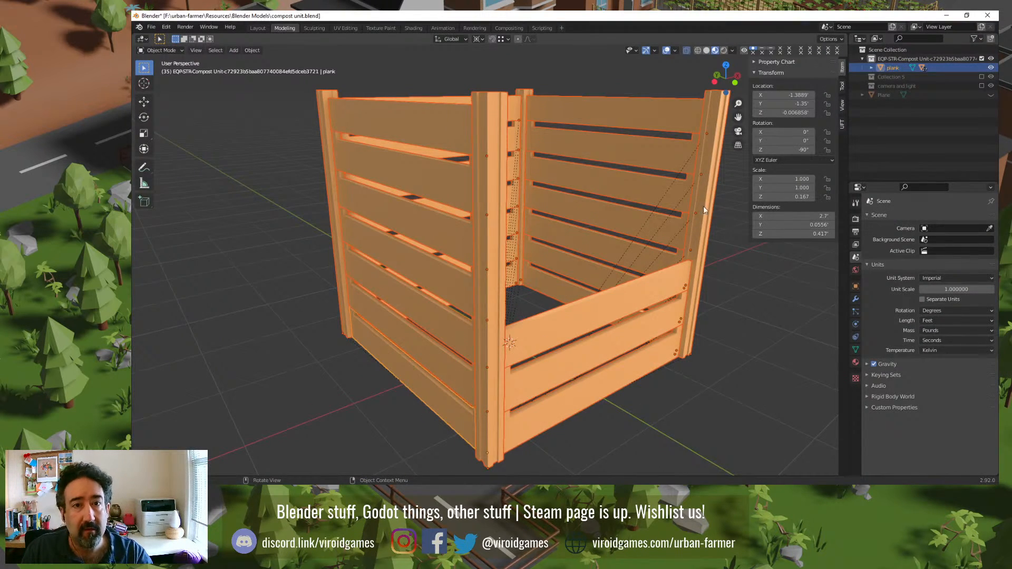
pyautogui.hotkey('ctrl', 's')
pyautogui.click(988, 15)
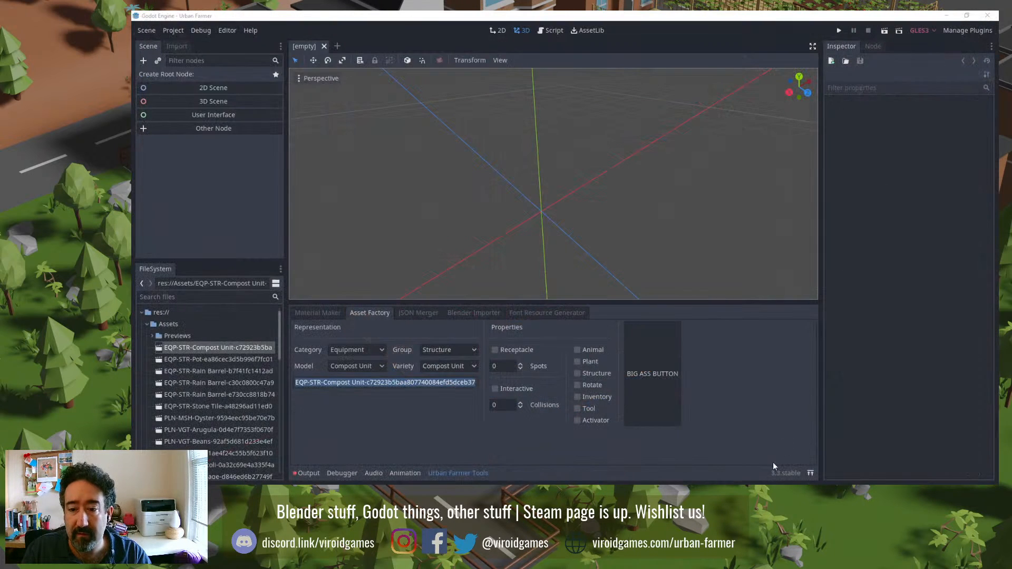
# Step: In Sourcetree's urban-farmer repository, begin the commit message "[FIX] The world's most awesome planks have been used in the production of this compost unit."
pyautogui.hotkey('alt', 'Tab')
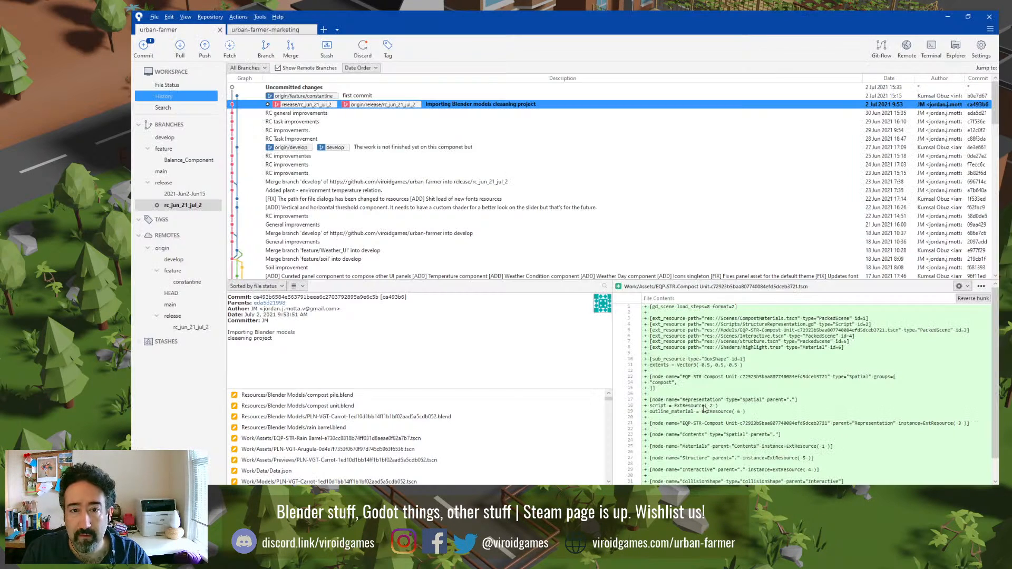
pyautogui.click(142, 49)
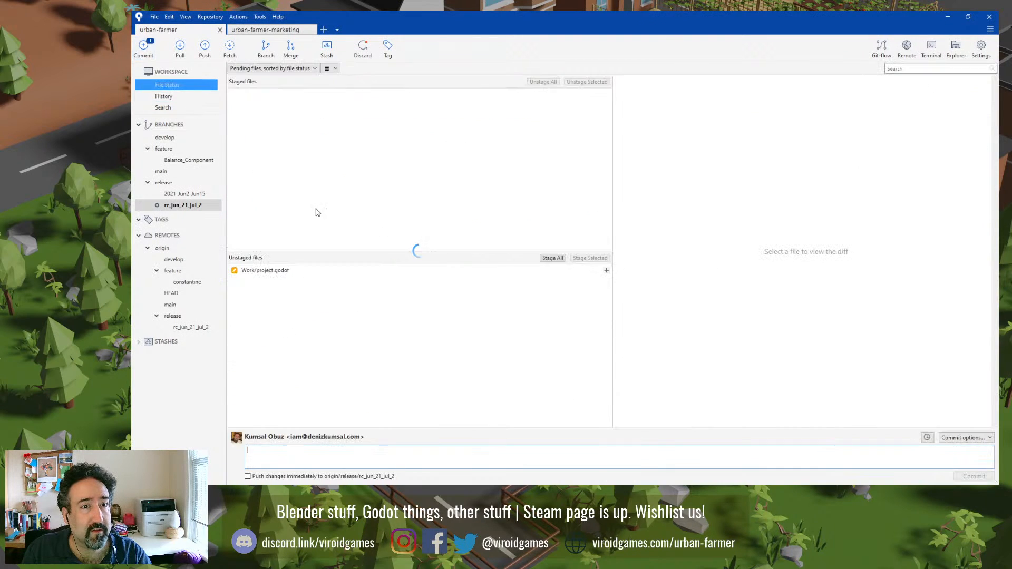
pyautogui.click(321, 456)
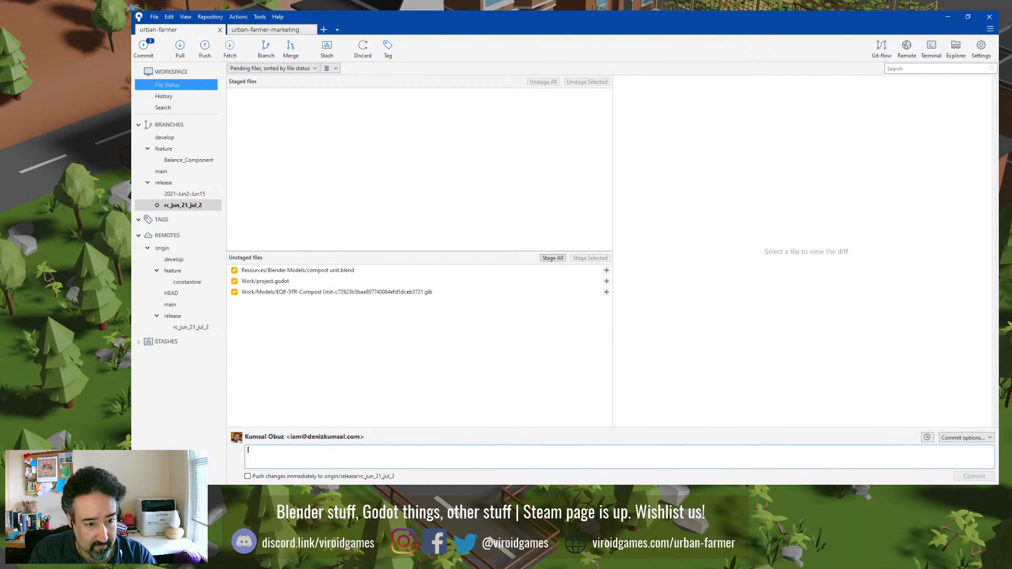
pyautogui.write('[FIX]')
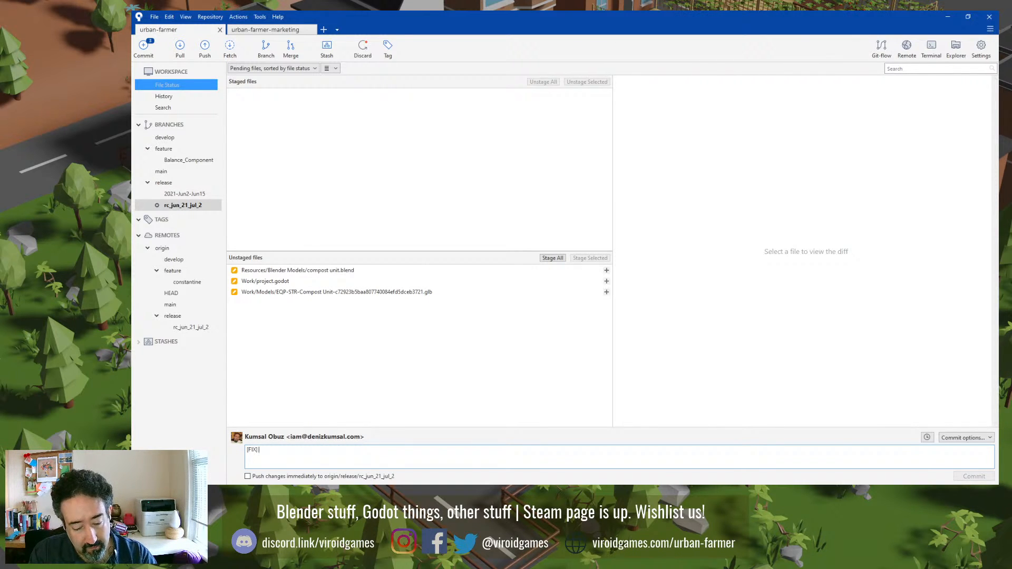
pyautogui.write('The')
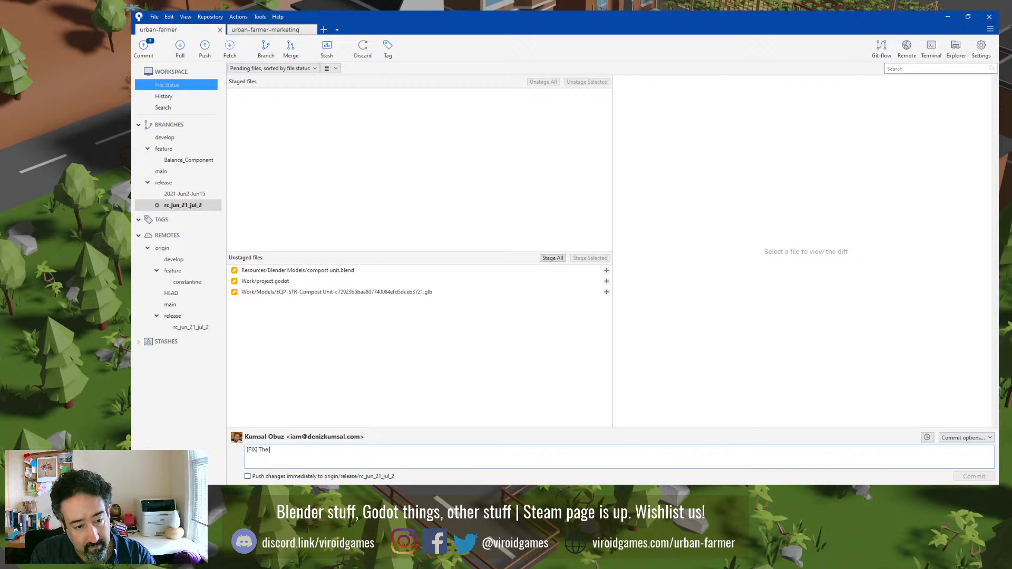
pyautogui.write(" world's most")
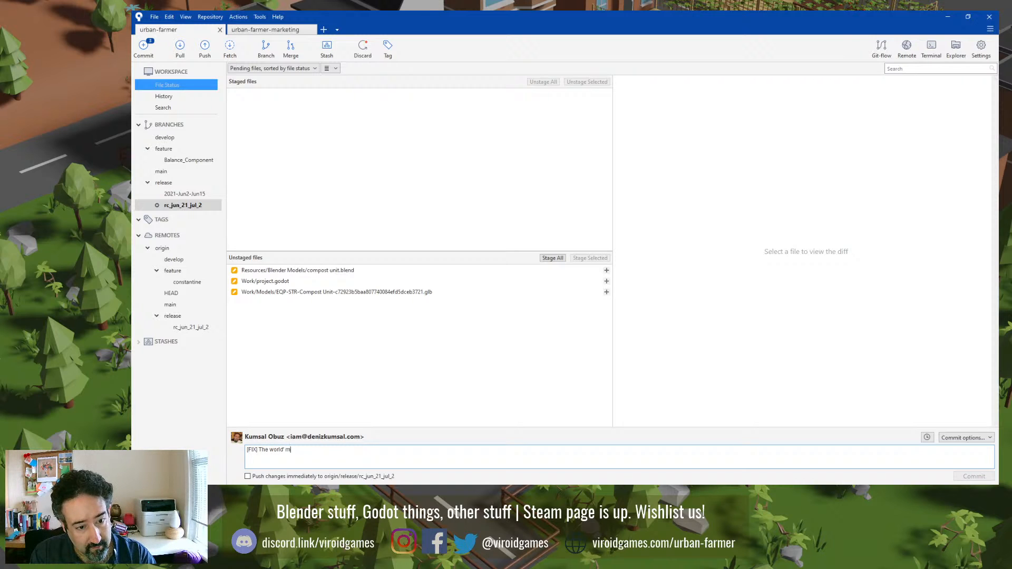
pyautogui.write(' awesome plans')
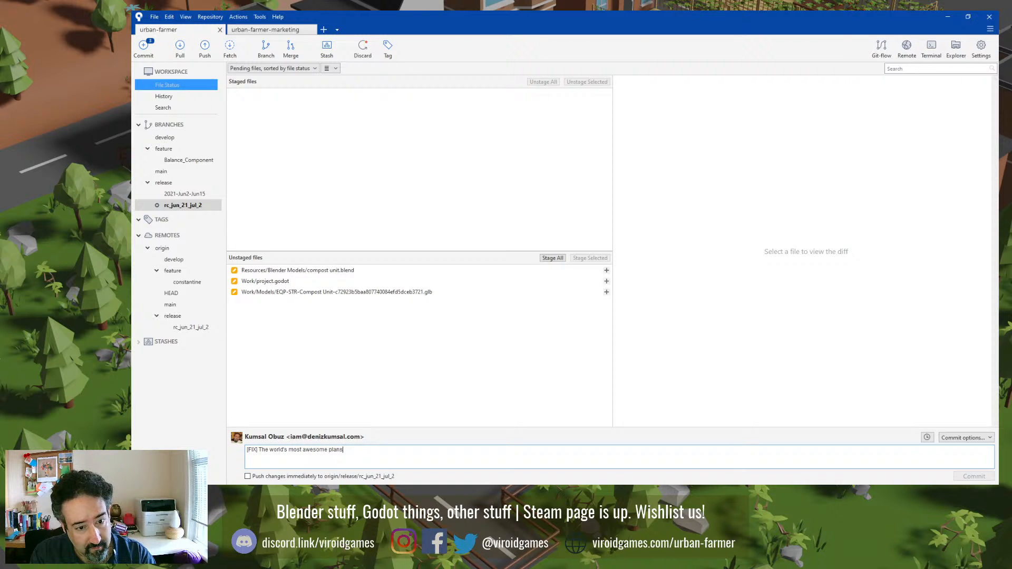
pyautogui.press('BackSpace')
pyautogui.write('ks have been use')
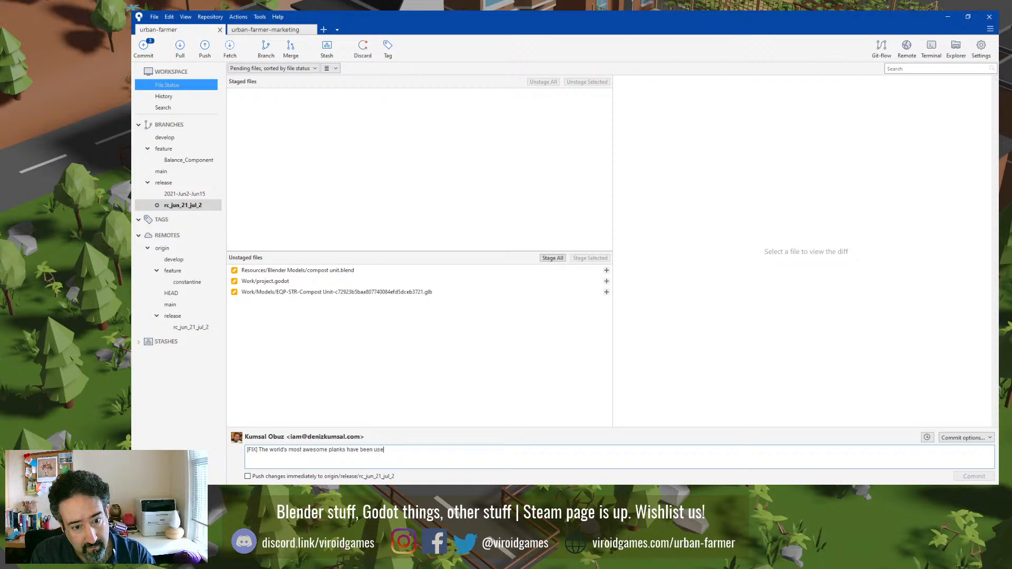
pyautogui.write('d in the production of this com')
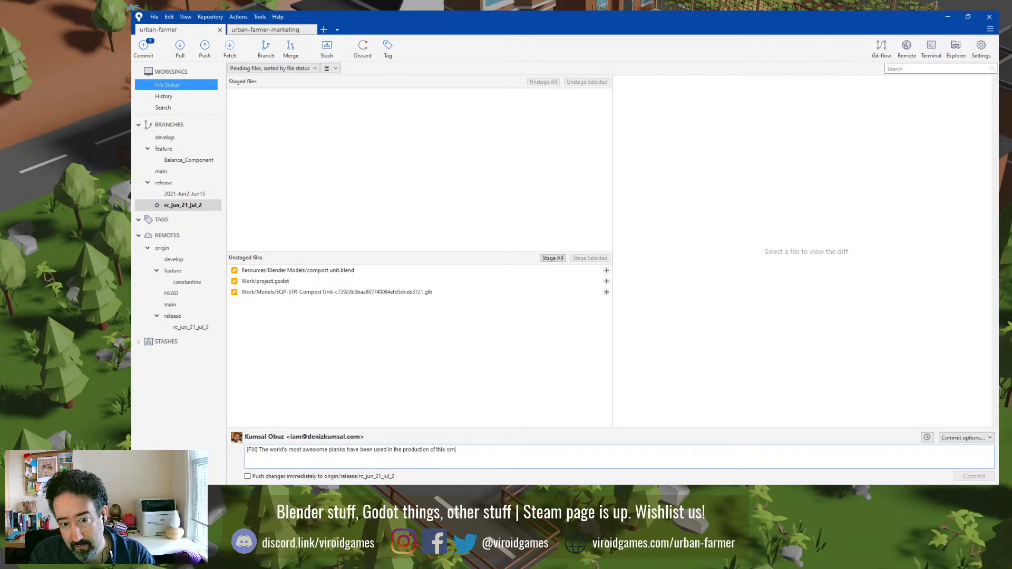
pyautogui.write('post unit.')
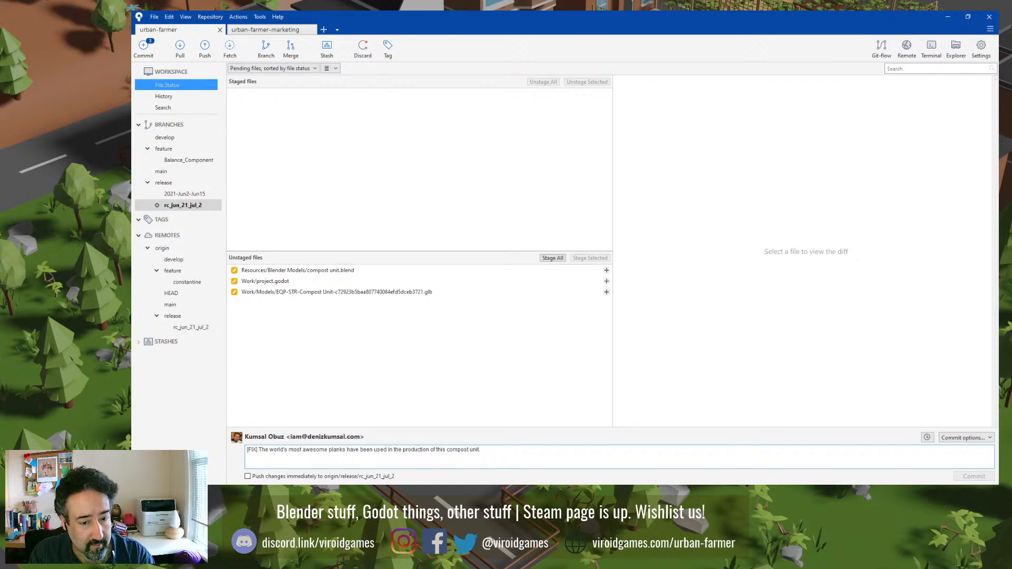
# Step: Extend the commit message with the sentence "The root plank is proud parent of all its children."
pyautogui.write('Th')
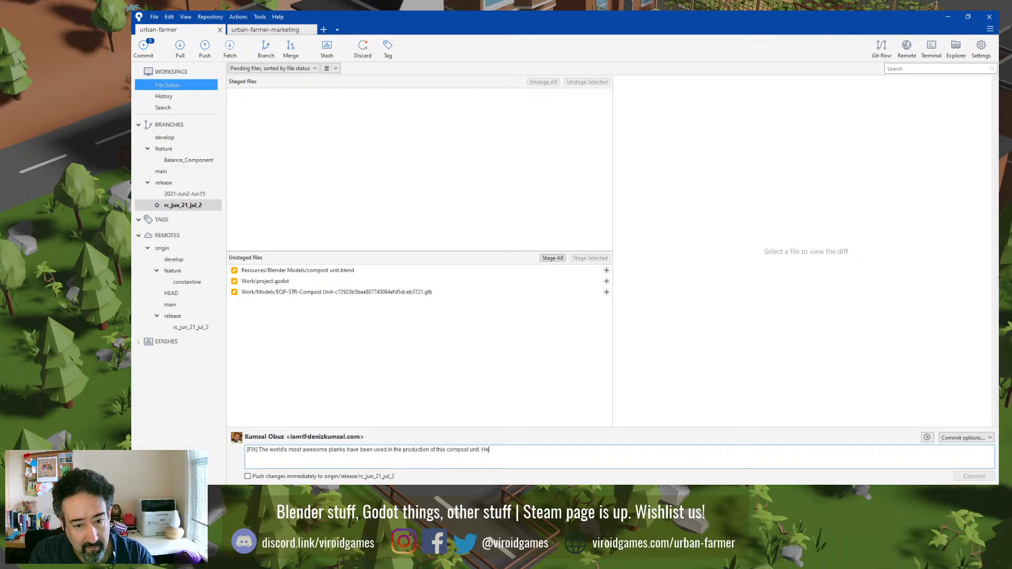
pyautogui.press('BackSpace')
pyautogui.press('BackSpace')
pyautogui.write('ITh')
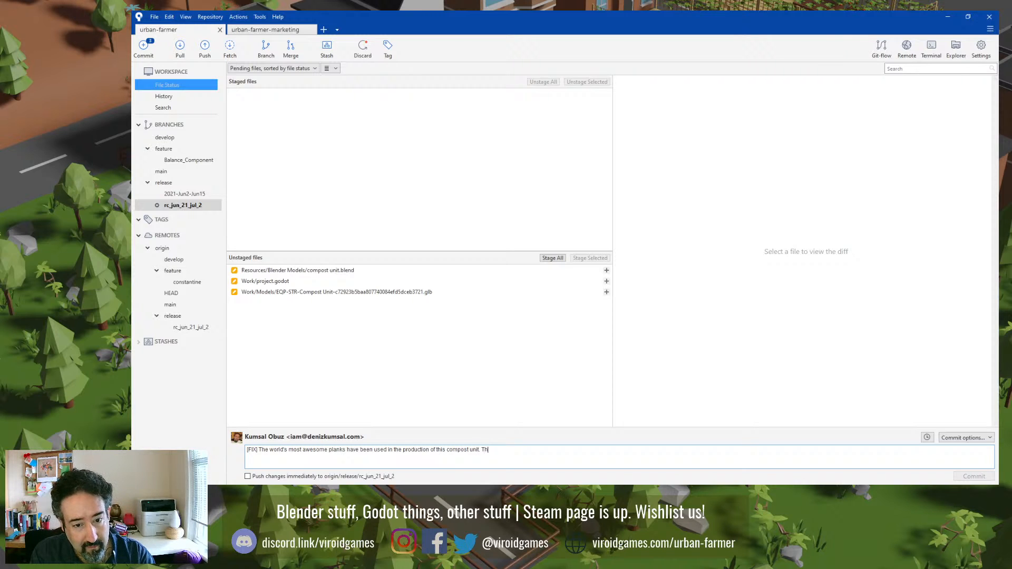
pyautogui.write('e root plan')
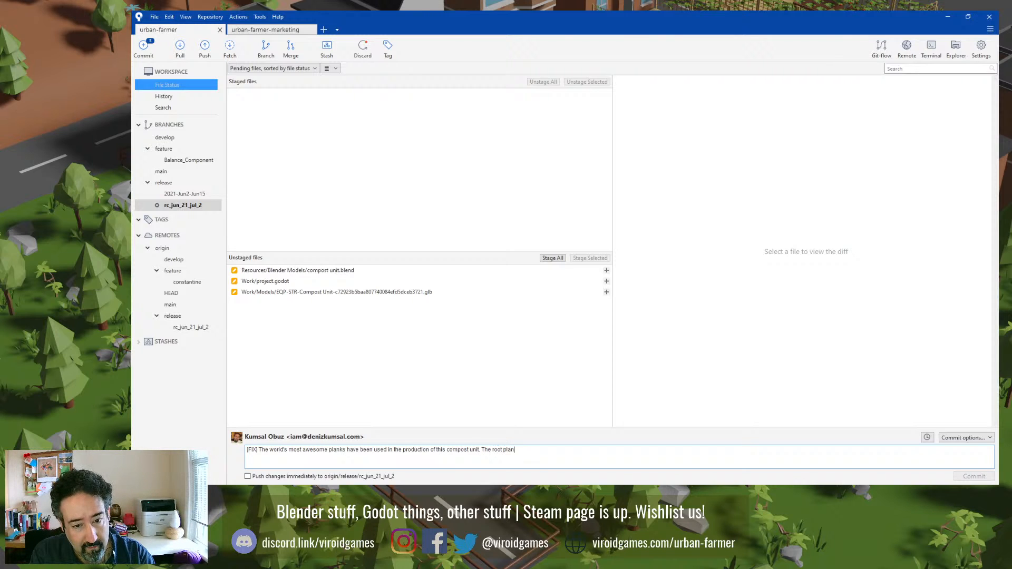
pyautogui.write('k is rp')
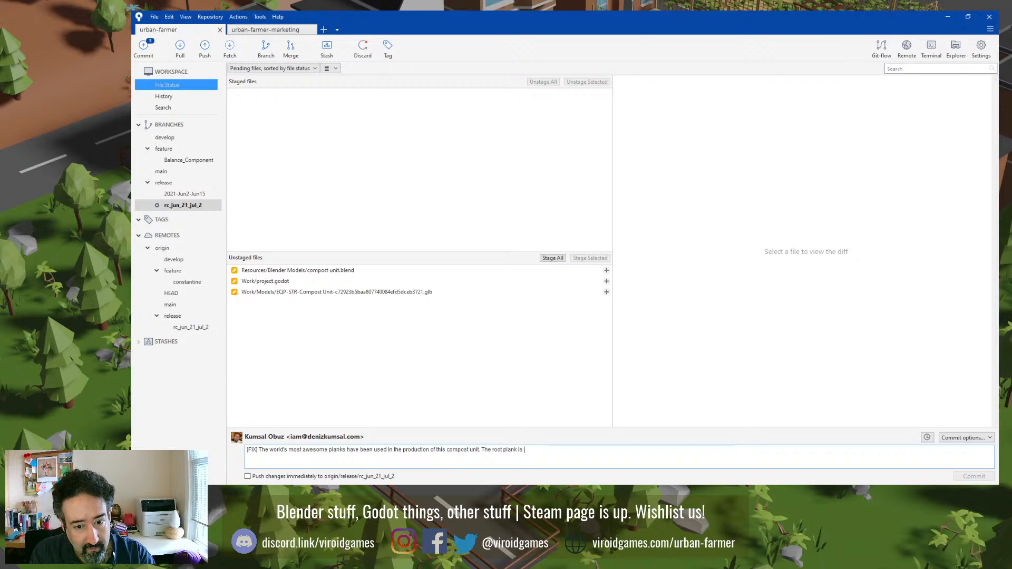
pyautogui.press('BackSpace')
pyautogui.press('BackSpace')
pyautogui.write('pro')
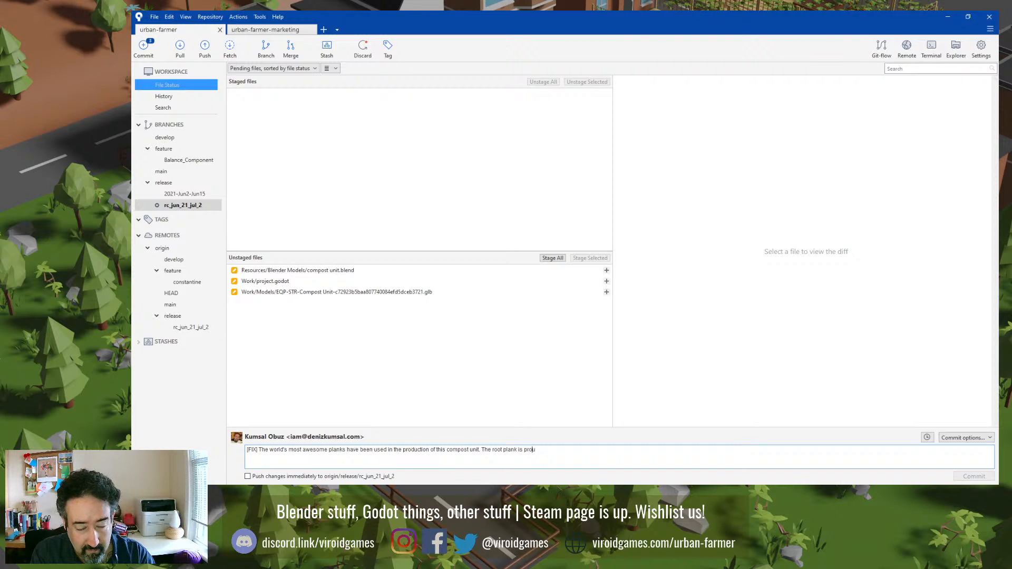
pyautogui.write('ud parent of ')
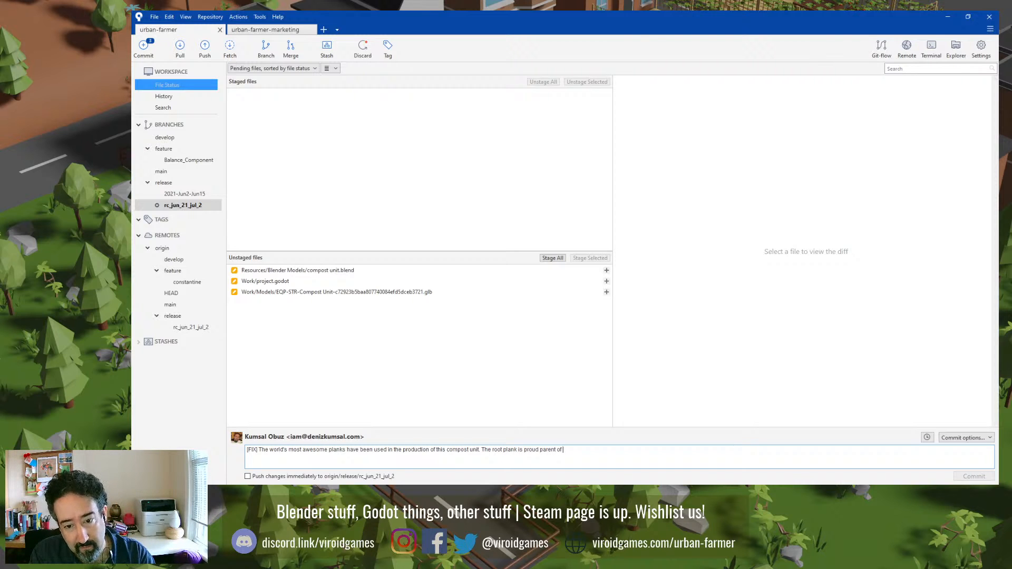
pyautogui.write('all its c')
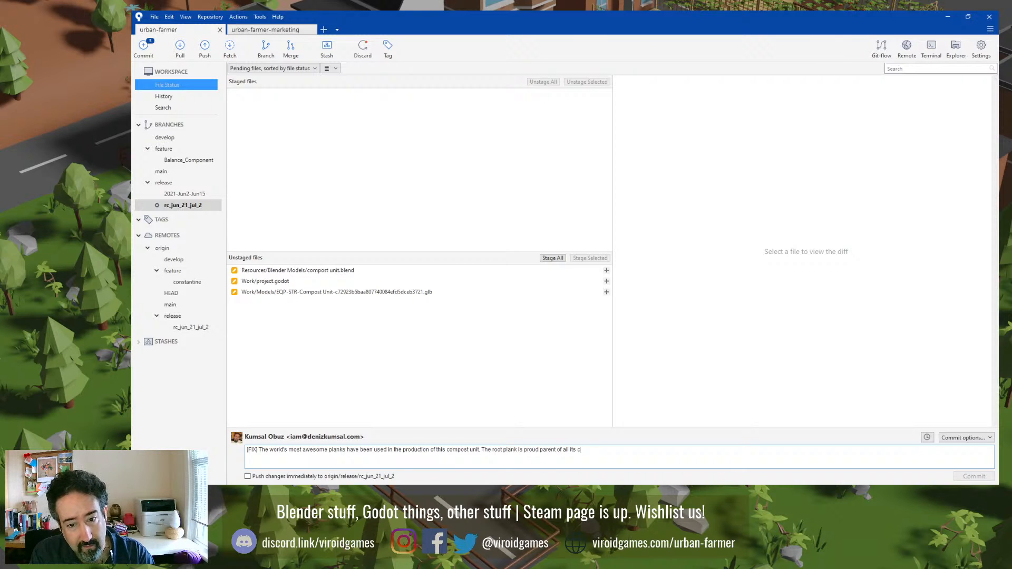
pyautogui.write('hildren')
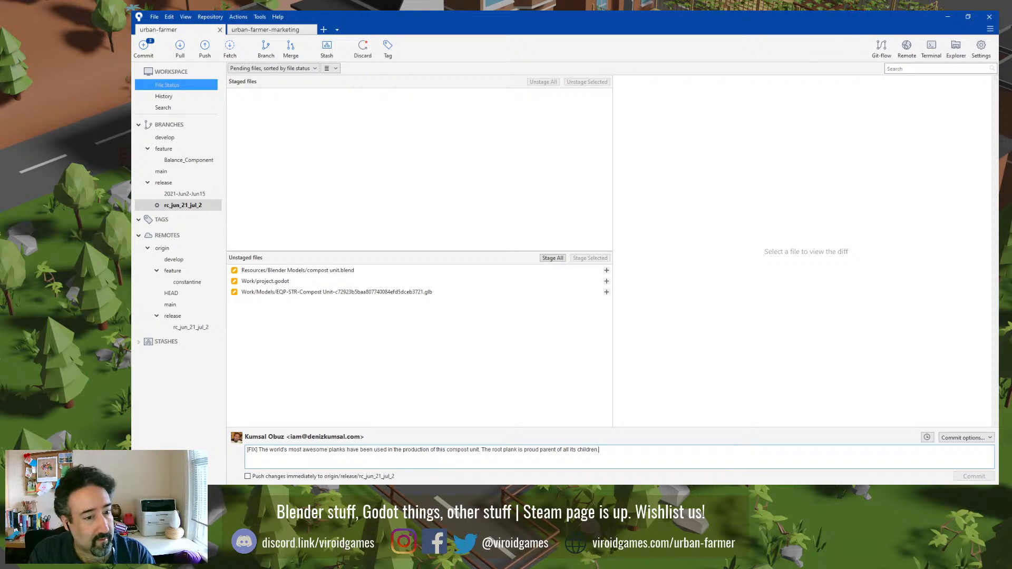
pyautogui.write('.')
# Step: Enable immediate pushing to origin/release/rc_jun_21_jul_2, stage all three changed files and commit them
pyautogui.click(265, 477)
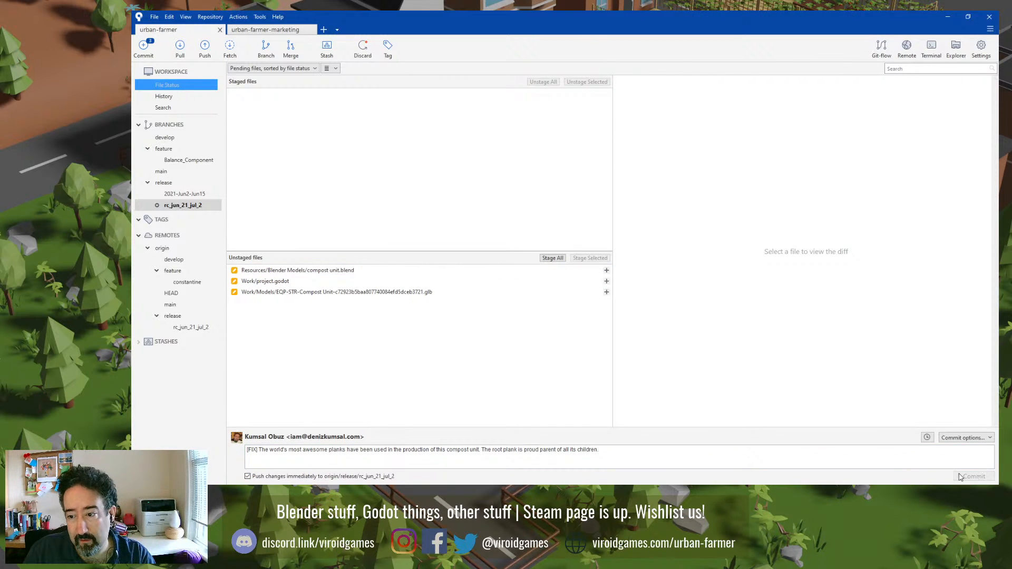
pyautogui.click(770, 455)
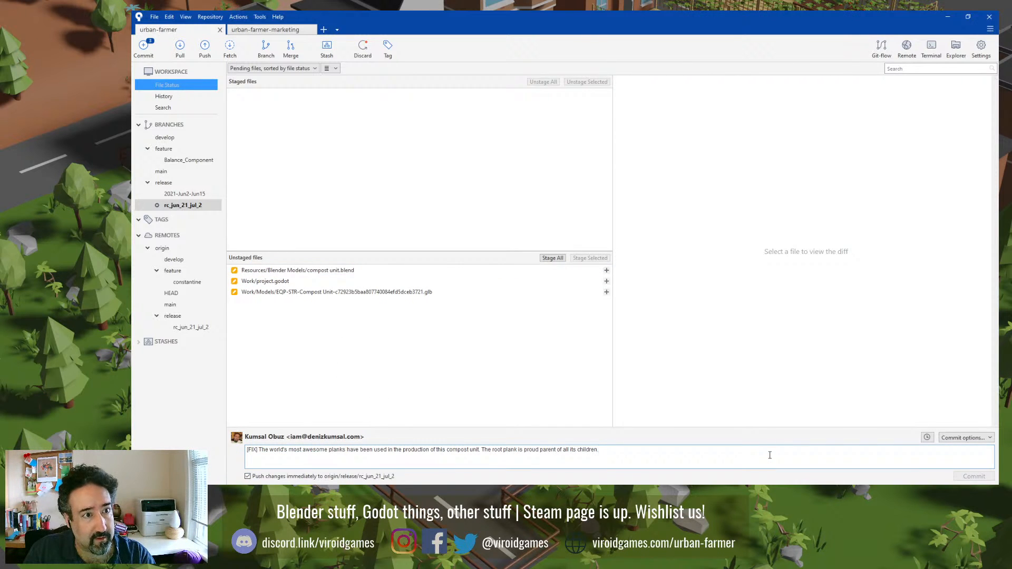
pyautogui.click(553, 257)
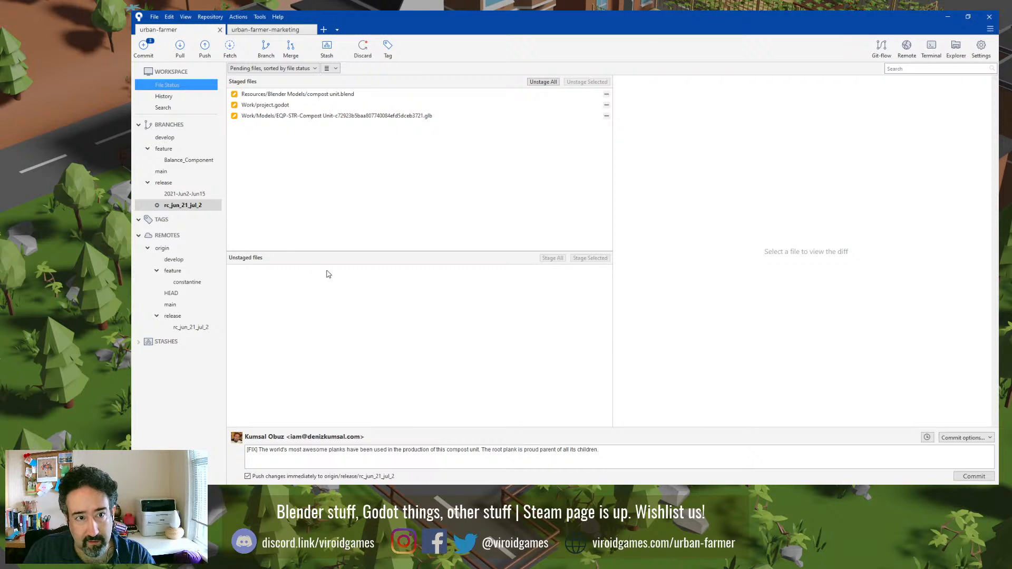
pyautogui.click(974, 476)
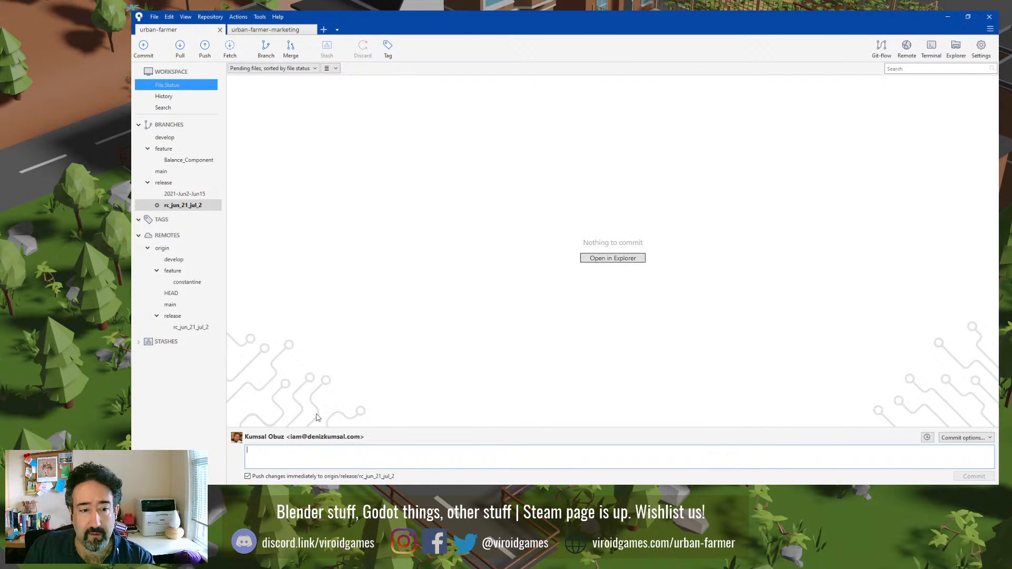
# Step: Switch to File Explorer and open the PLN-VGT-Zucchini .blend file from the Blender Models folder
pyautogui.click(280, 491)
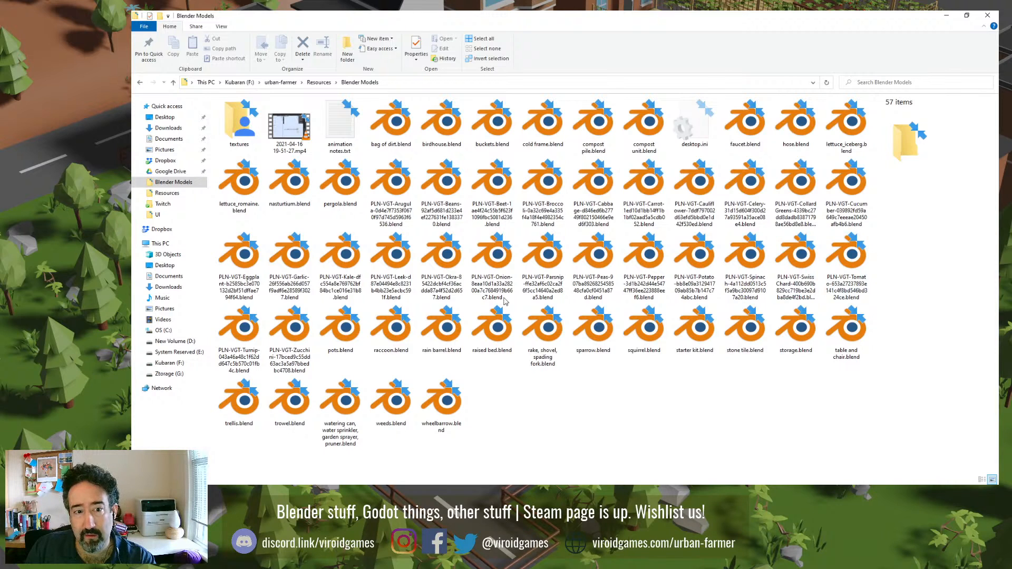
pyautogui.click(289, 333)
pyautogui.doubleClick(288, 332)
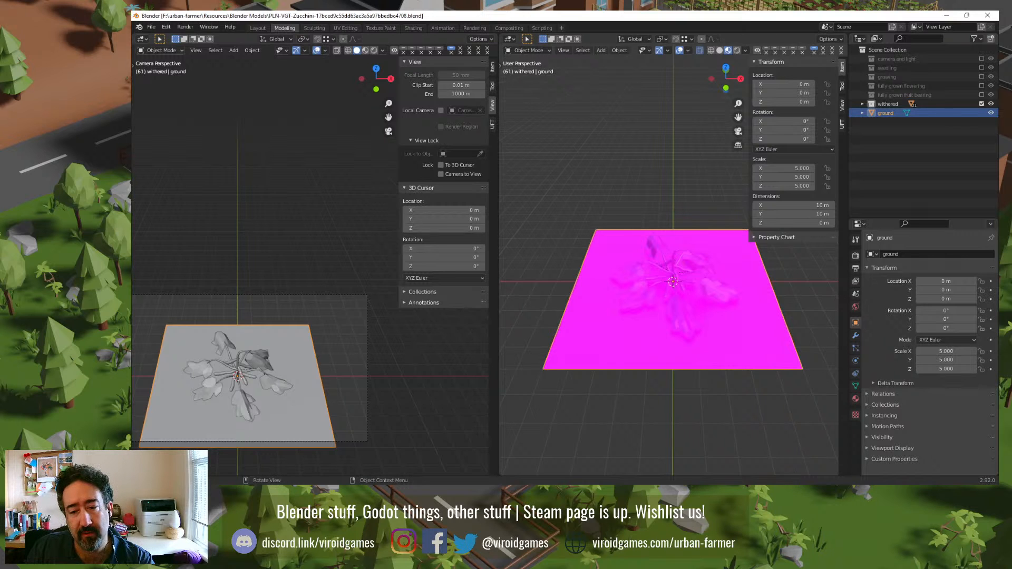
# Step: Switch to Godot, filter the project files by "zucc", widen the file dock and open the zucchini .tscn scene from Models
pyautogui.hotkey('alt', 'Tab')
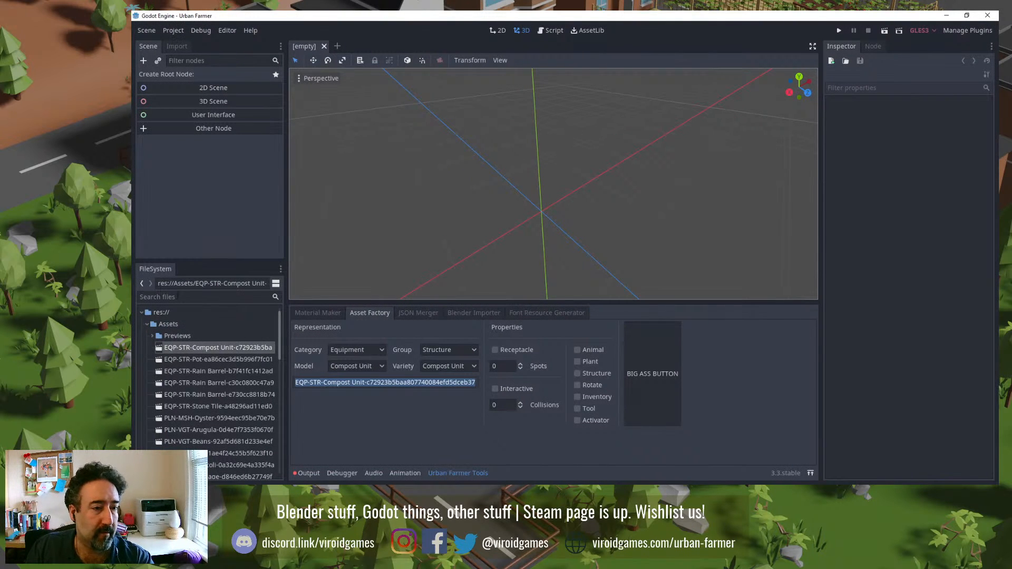
pyautogui.click(179, 297)
pyautogui.write('zucc')
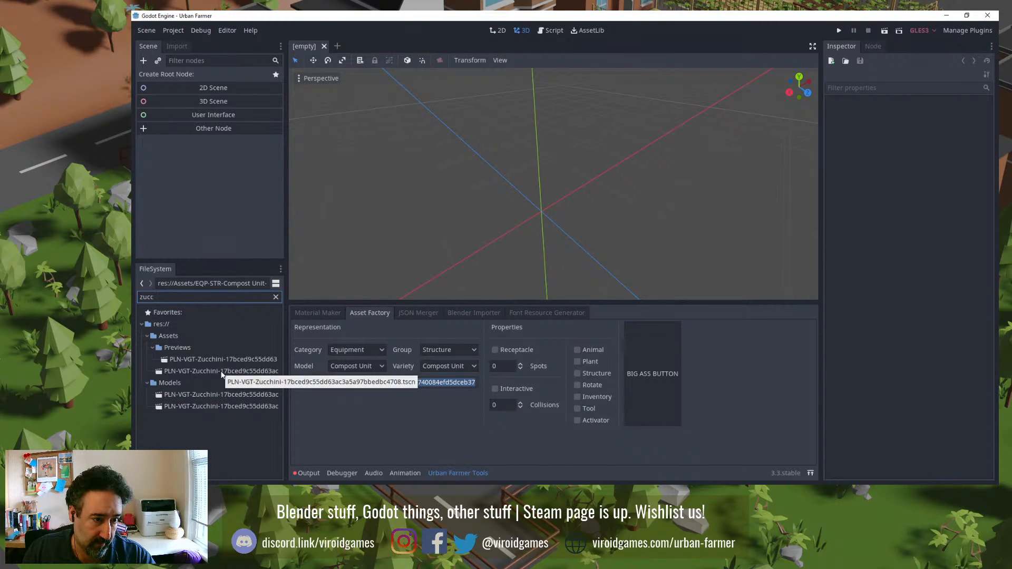
pyautogui.moveTo(285, 431); pyautogui.dragTo(379, 434)
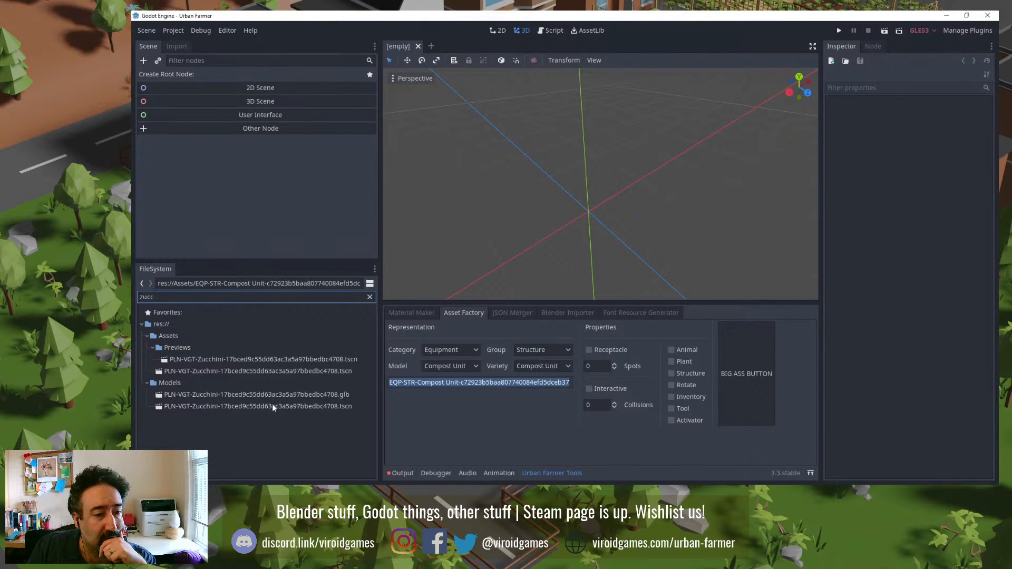
pyautogui.doubleClick(331, 407)
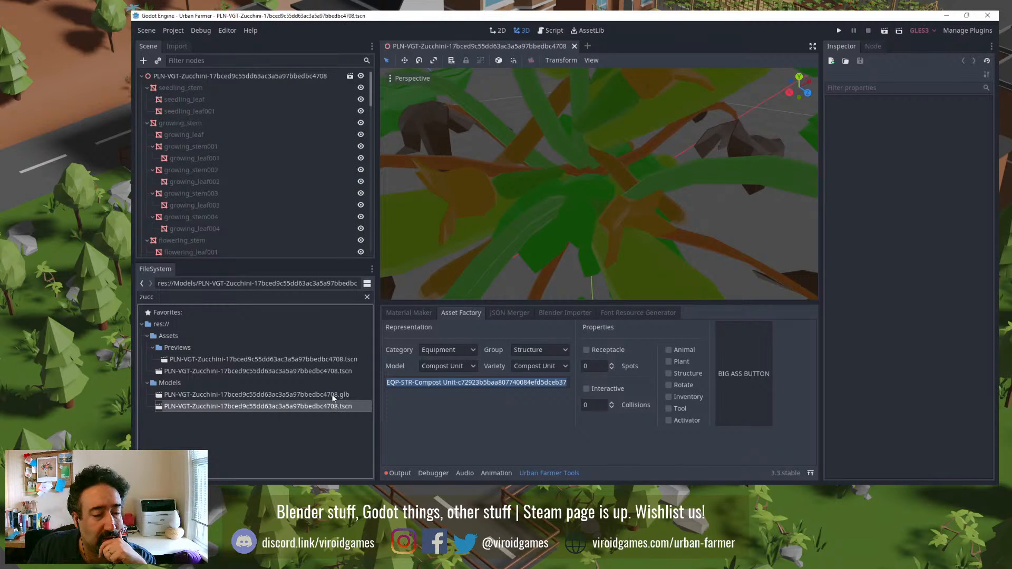
pyautogui.click(333, 396)
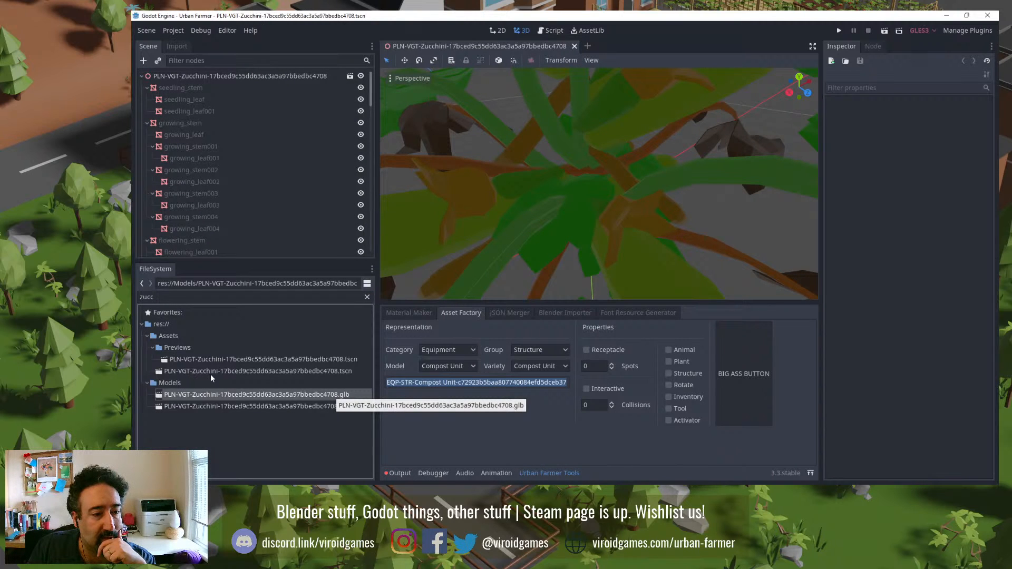
pyautogui.click(326, 407)
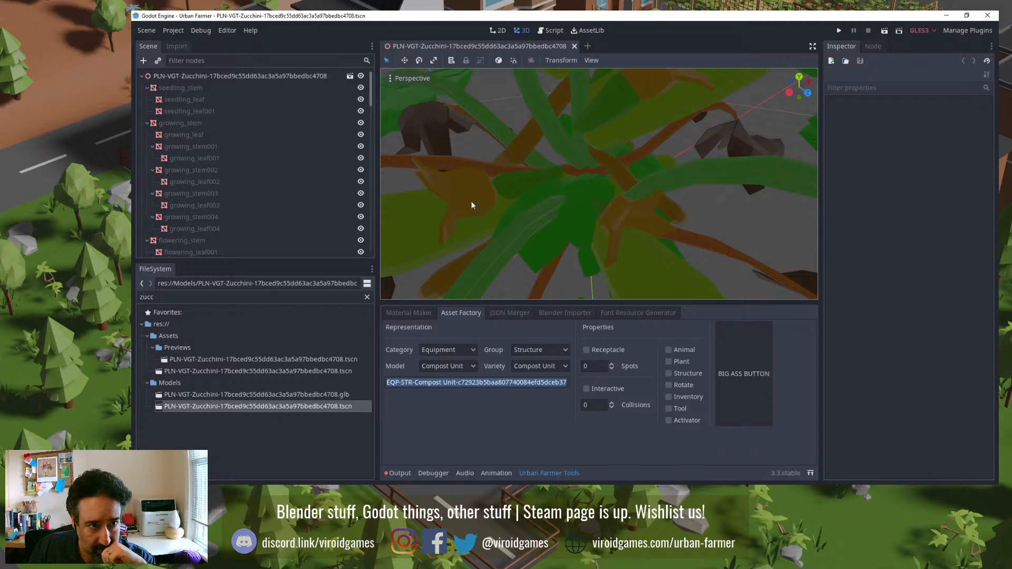
# Step: Switch back to Blender and load texture_atlas.jpg from the textures folder as the ground material's base color image
pyautogui.click(770, 488)
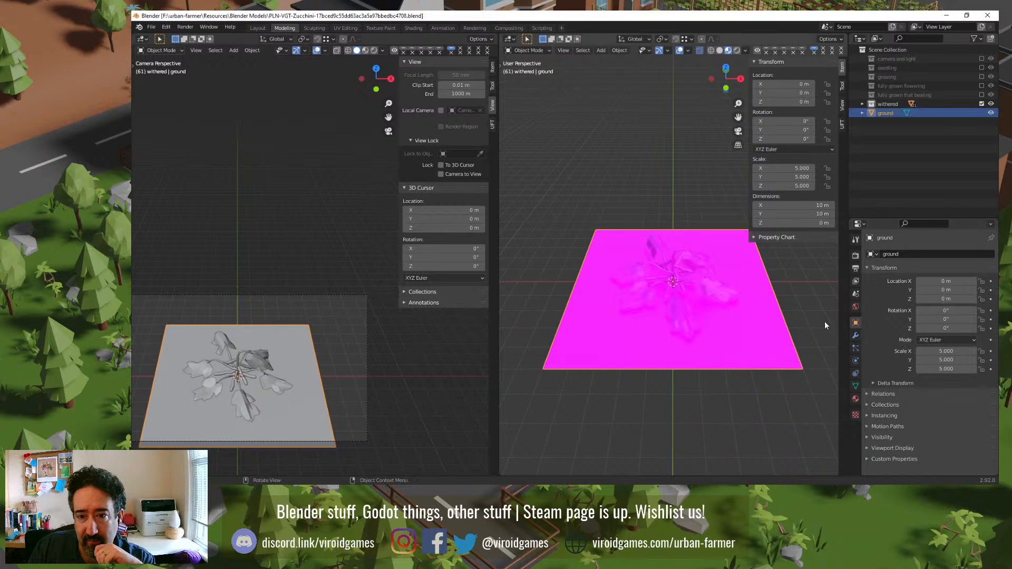
pyautogui.click(855, 399)
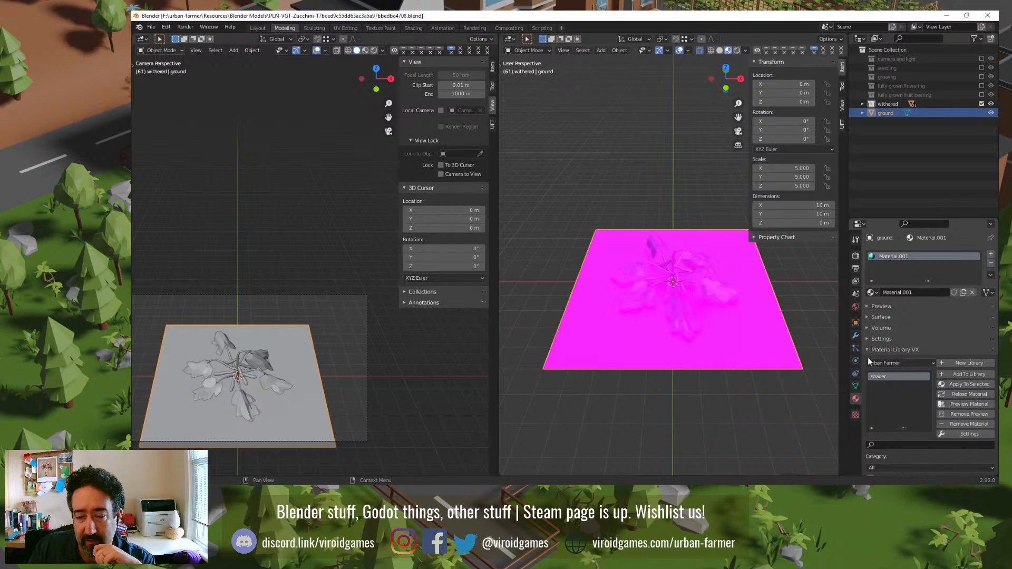
pyautogui.click(871, 317)
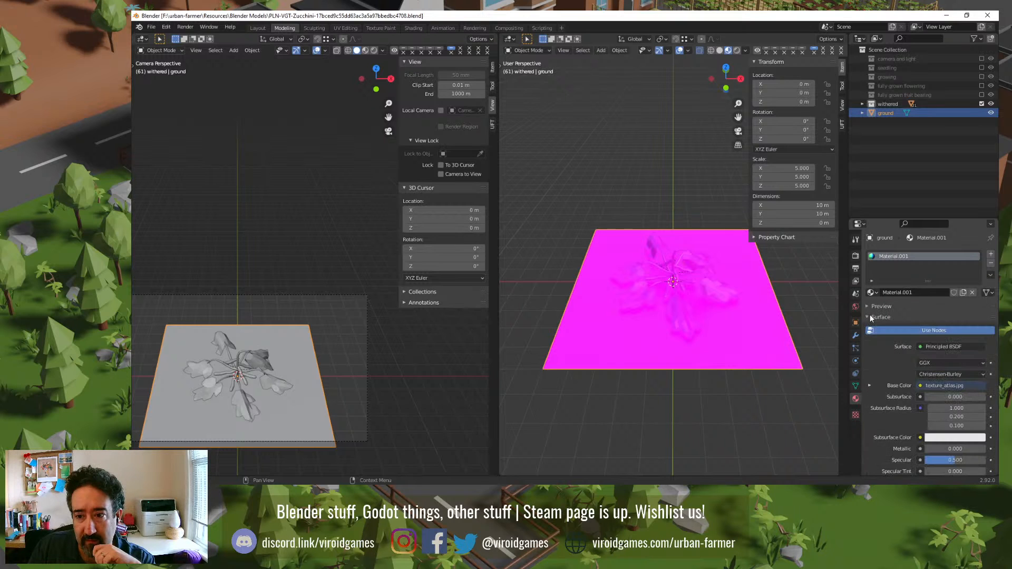
pyautogui.click(870, 386)
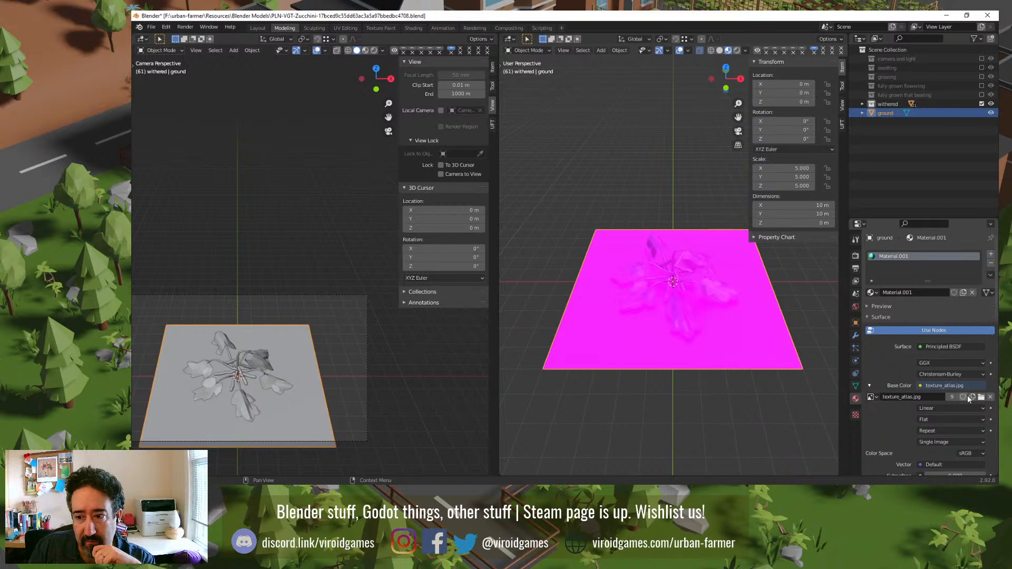
pyautogui.click(981, 397)
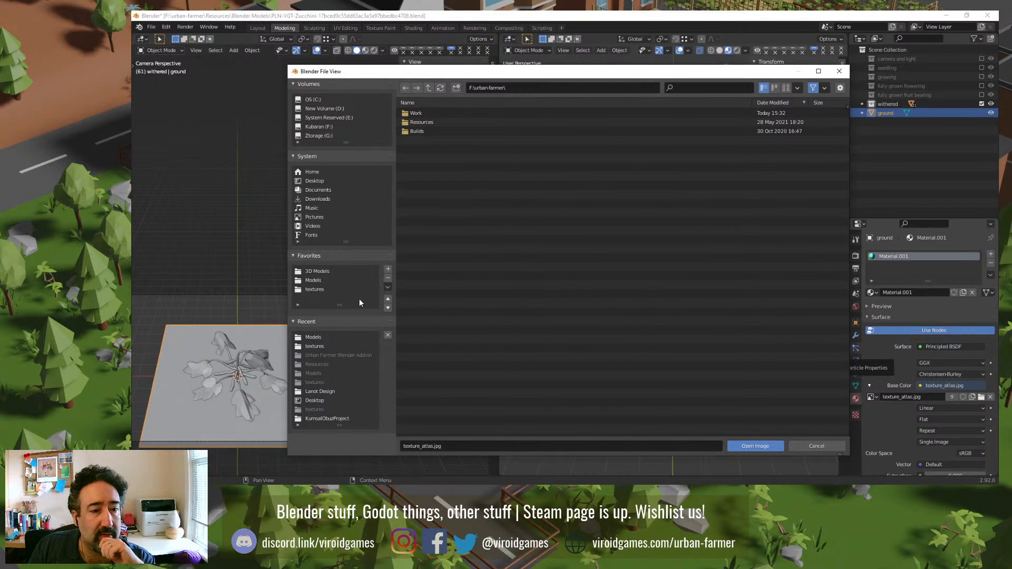
pyautogui.click(317, 345)
pyautogui.doubleClick(439, 114)
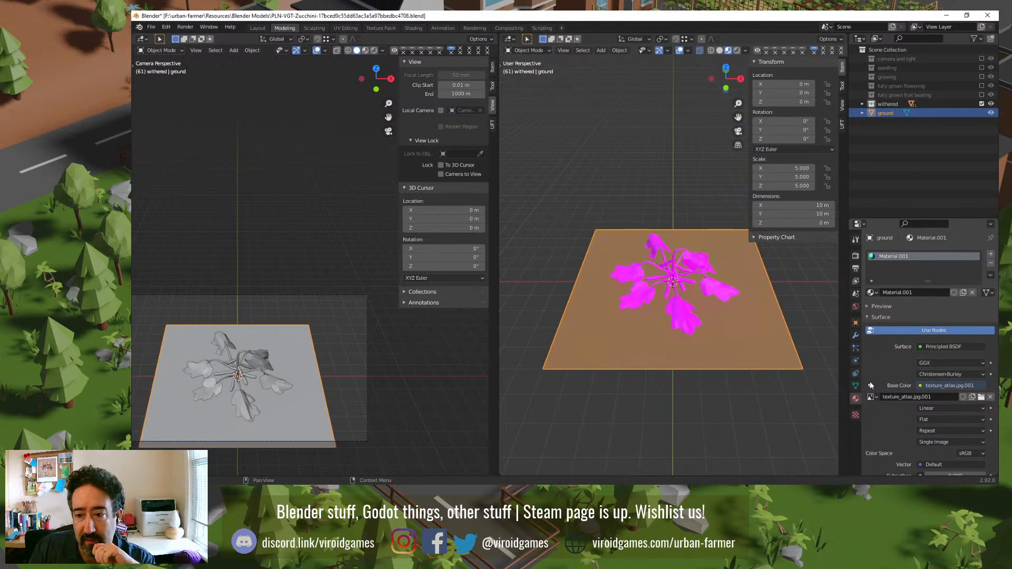
# Step: Assign the texture_atlas.jpg.001 image to the base color of the withered leaf's shader material
pyautogui.click(691, 261)
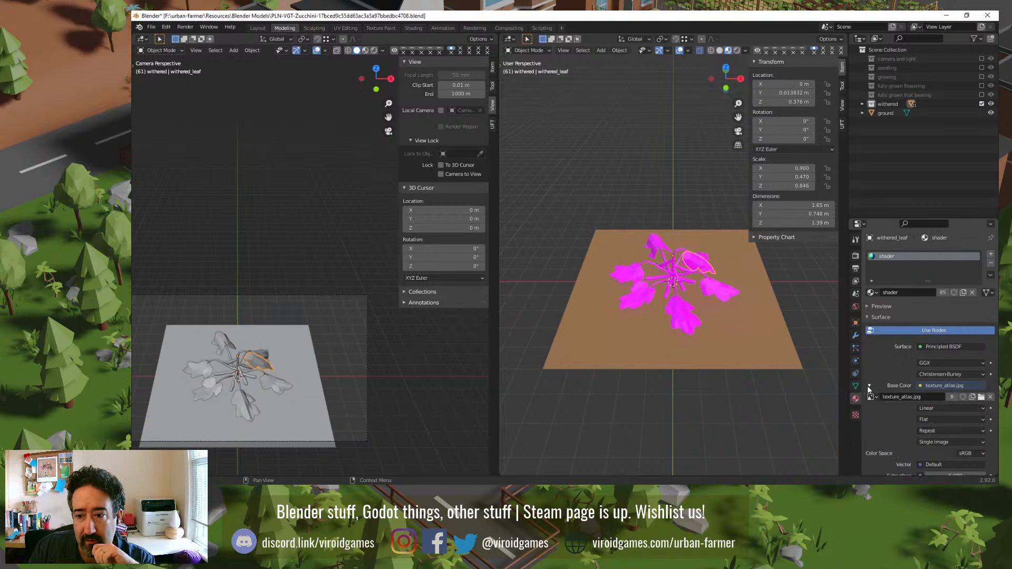
pyautogui.click(871, 397)
pyautogui.click(896, 330)
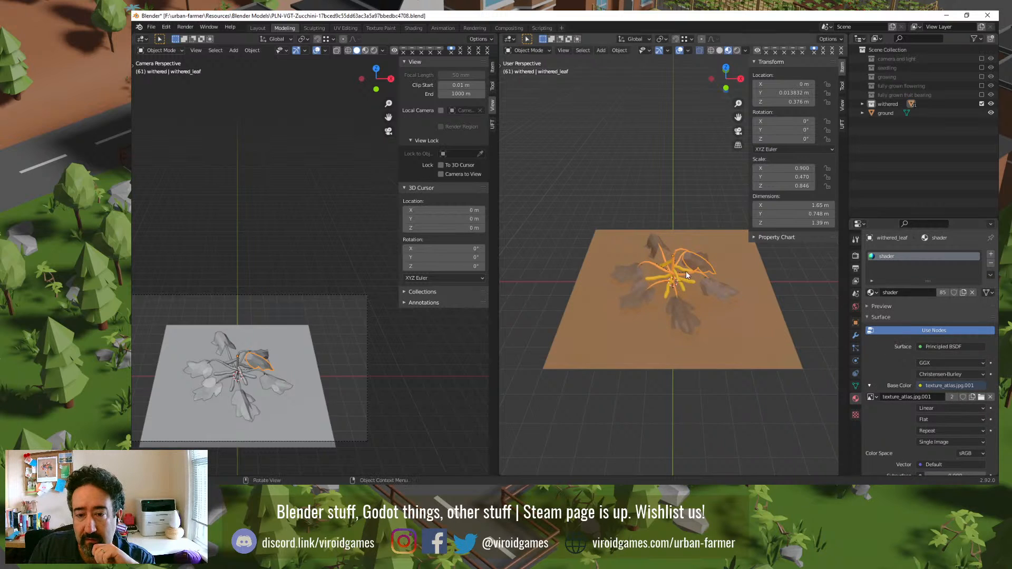
# Step: Enable every excluded collection in the zucchini scene, from camera and light through fully grown fruit bearing, keeping withered enabled too
pyautogui.click(982, 104)
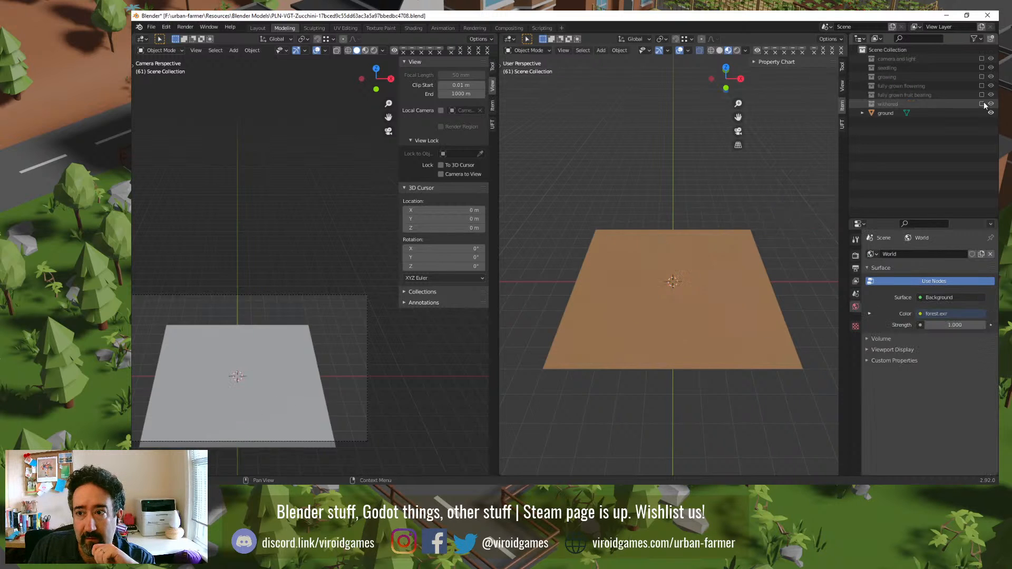
pyautogui.click(981, 95)
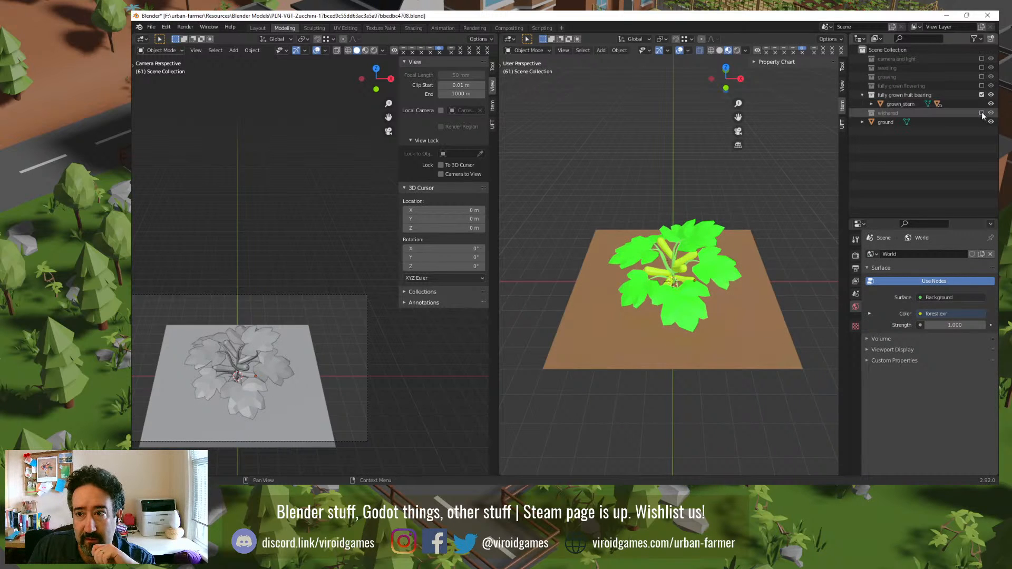
pyautogui.click(981, 113)
pyautogui.click(981, 86)
pyautogui.click(982, 77)
pyautogui.click(981, 67)
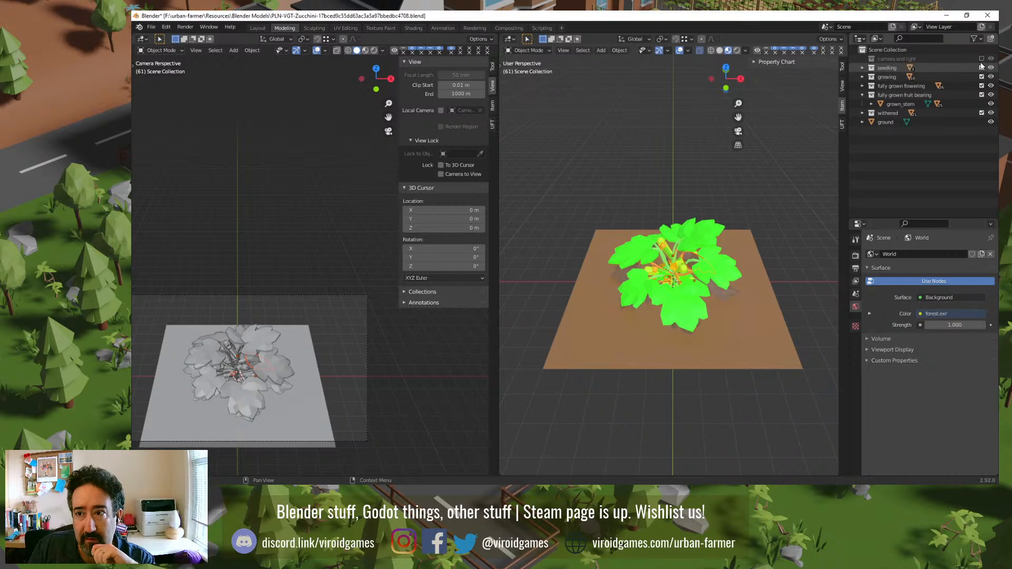
pyautogui.click(981, 59)
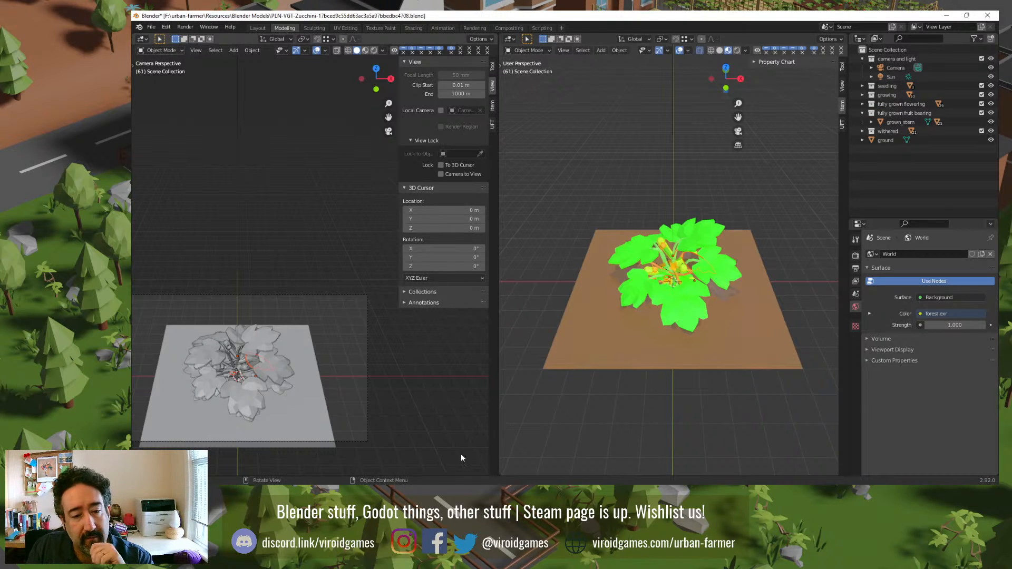
# Step: Switch to Godot, set the Asset Factory to Planting, Vegetable, Zucchini model and Zucchini variety, and copy the resulting asset name
pyautogui.hotkey('alt', 'Tab')
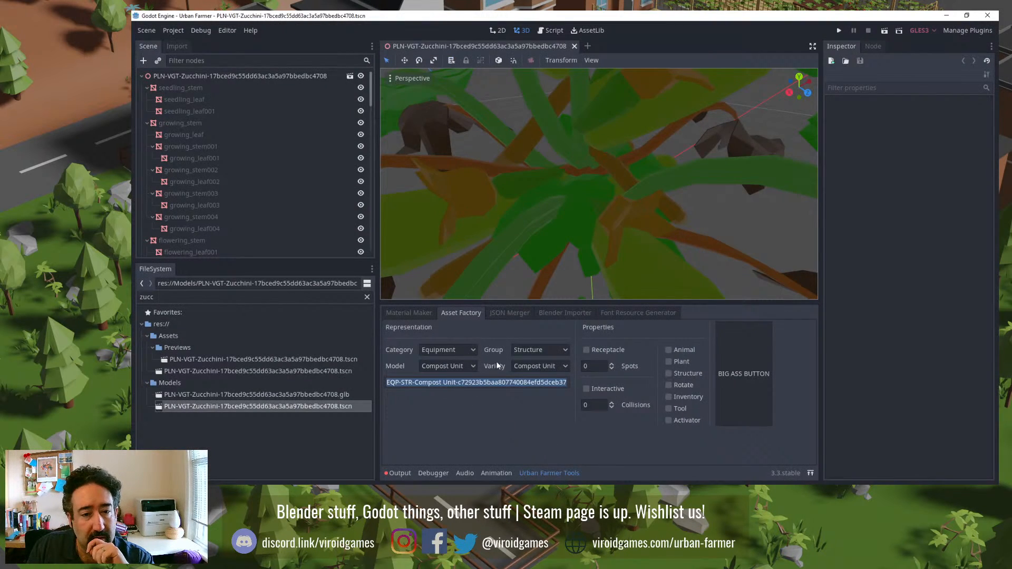
pyautogui.click(470, 351)
pyautogui.click(453, 373)
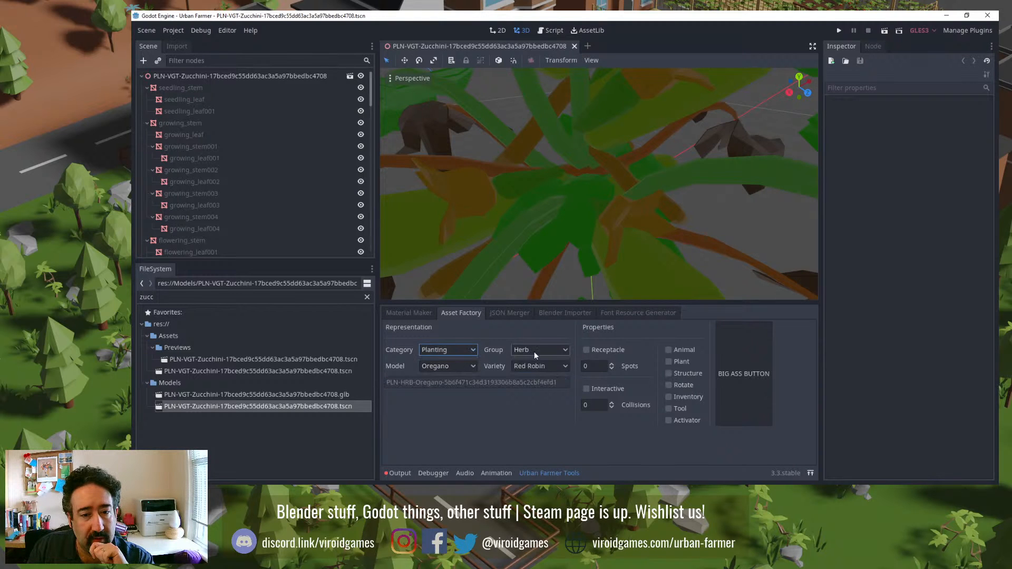
pyautogui.click(535, 351)
pyautogui.click(530, 378)
pyautogui.click(448, 366)
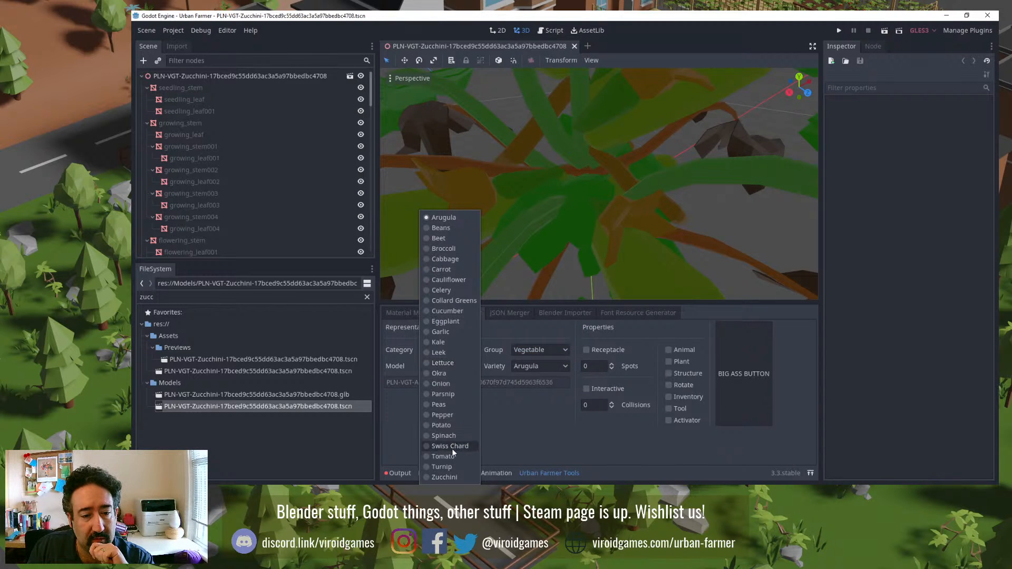
pyautogui.click(444, 477)
pyautogui.click(543, 367)
pyautogui.click(533, 382)
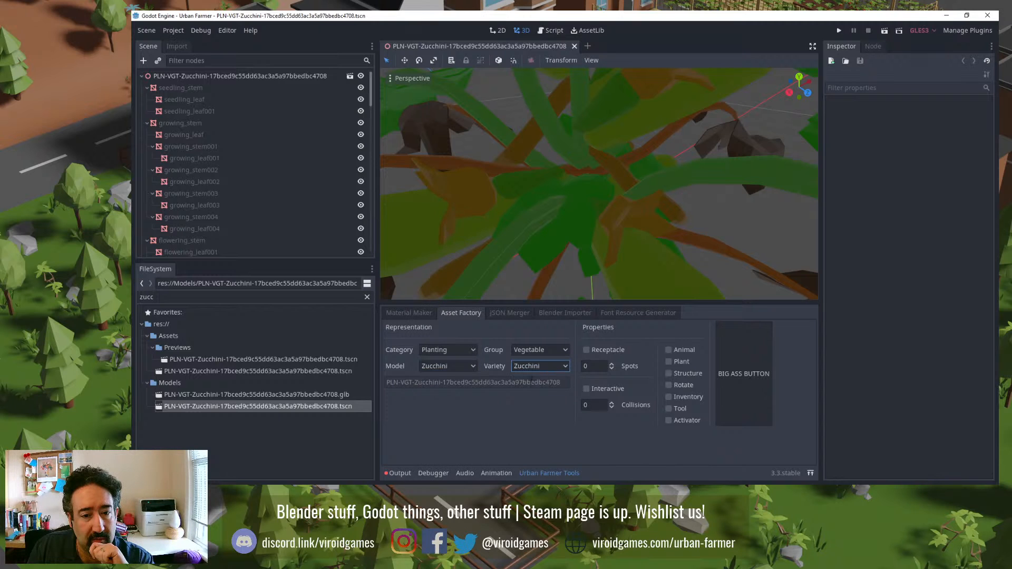
pyautogui.doubleClick(532, 382)
pyautogui.hotkey('ctrl', 'c')
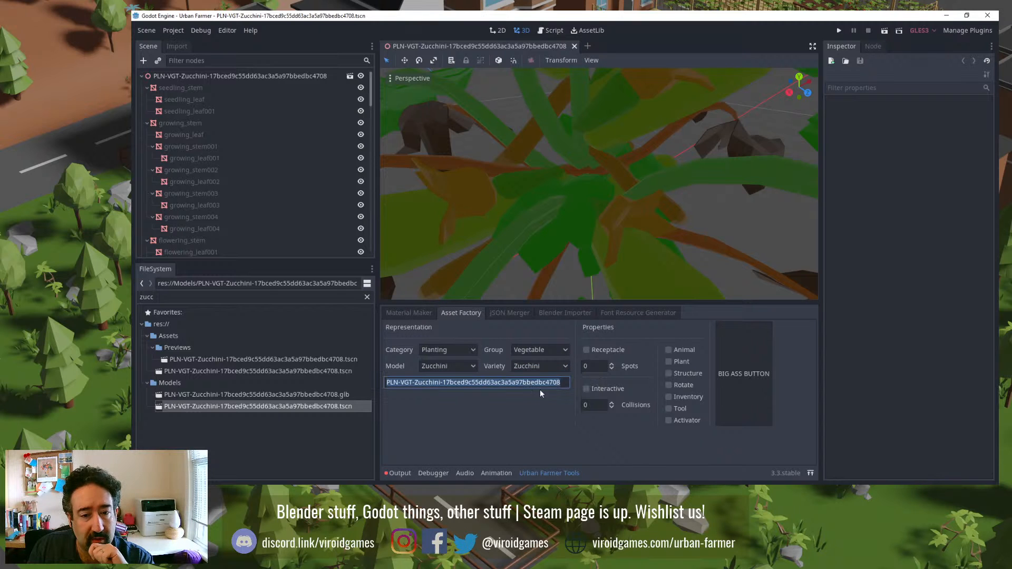
# Step: Switch back to Blender, create a new scene collection and name it PLN-VGT-Zucchini-17bced9c55dd63ac3a5a97bbedbc4708 by pasting the copied name
pyautogui.hotkey('alt', 'Tab')
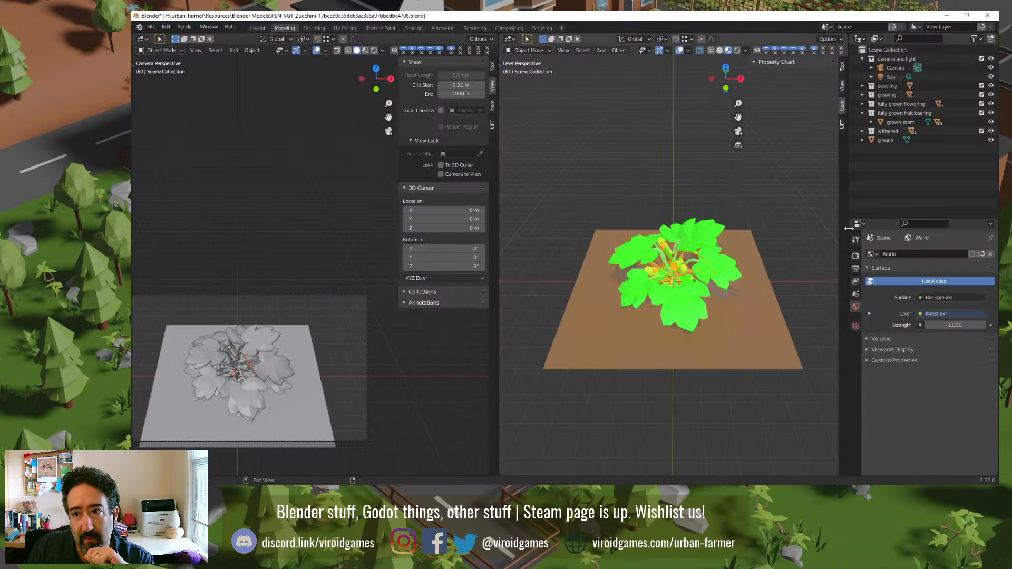
pyautogui.rightClick(885, 160)
pyautogui.click(885, 160)
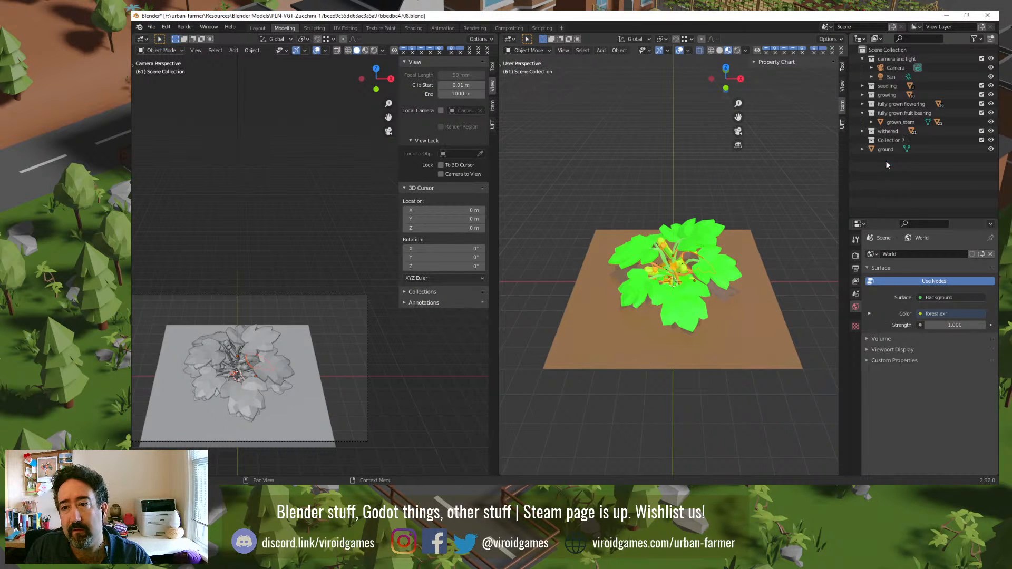
pyautogui.click(892, 140)
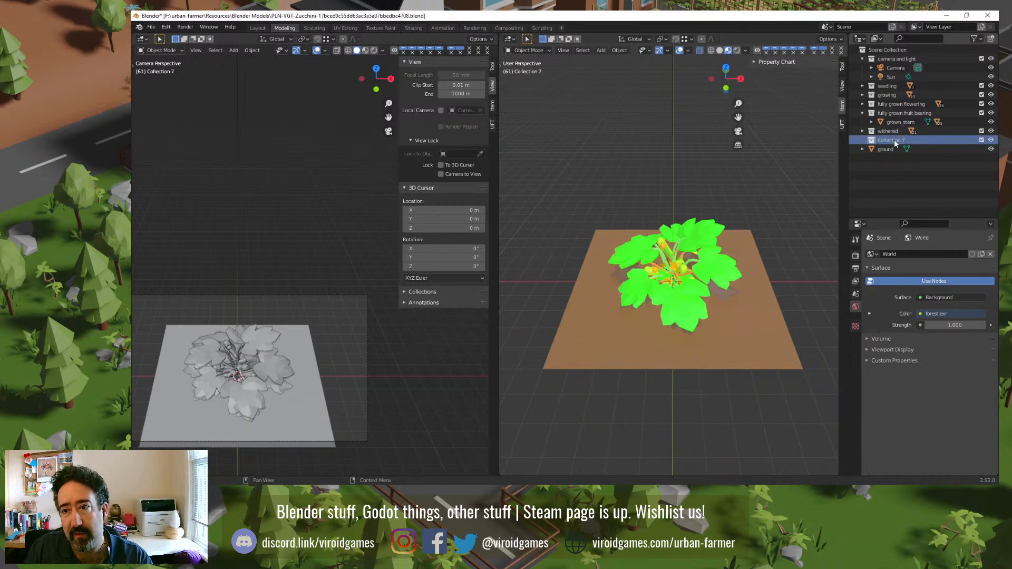
pyautogui.doubleClick(893, 140)
pyautogui.hotkey('ctrl', 'v')
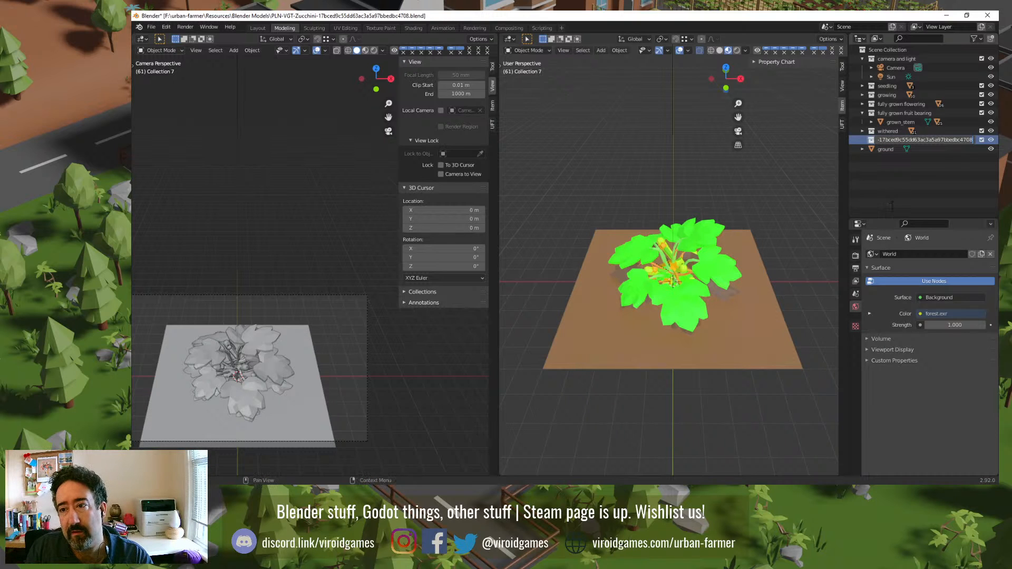
pyautogui.press('Return')
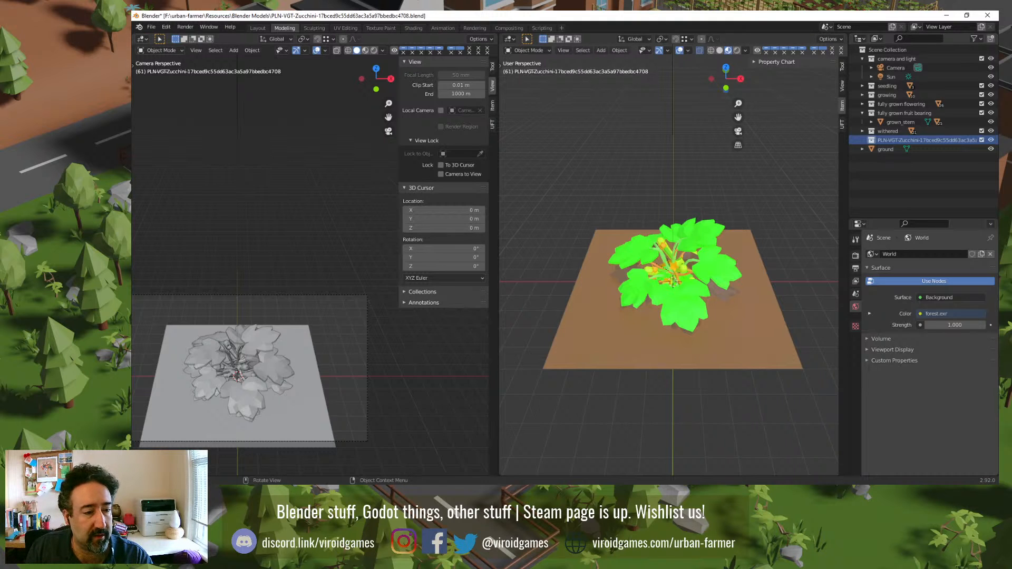
# Step: Open the PLN-VGT-Tomato .blend file from the Blender Models folder to check its collection structure, then return to the zucchini file
pyautogui.click(369, 493)
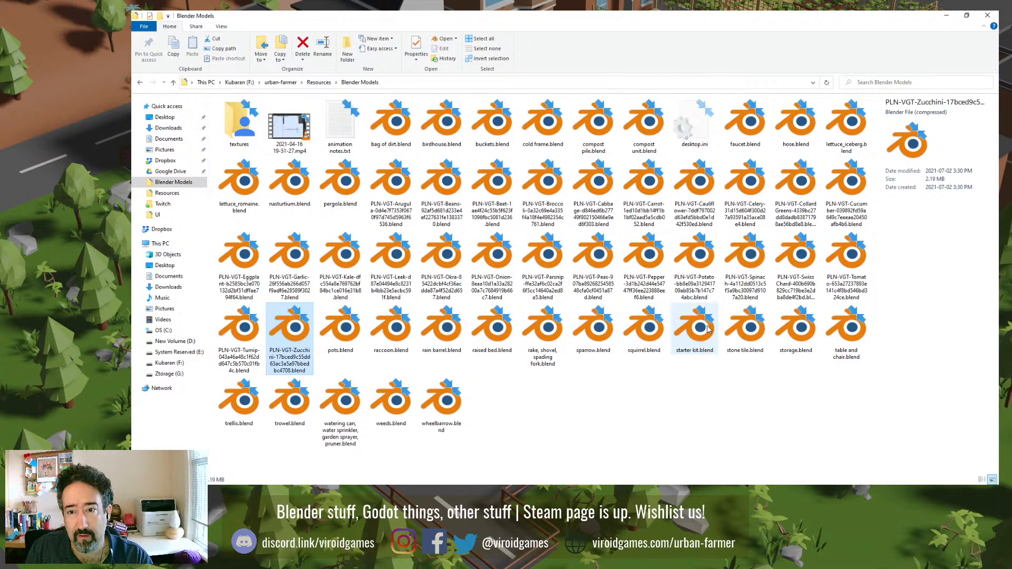
pyautogui.doubleClick(847, 257)
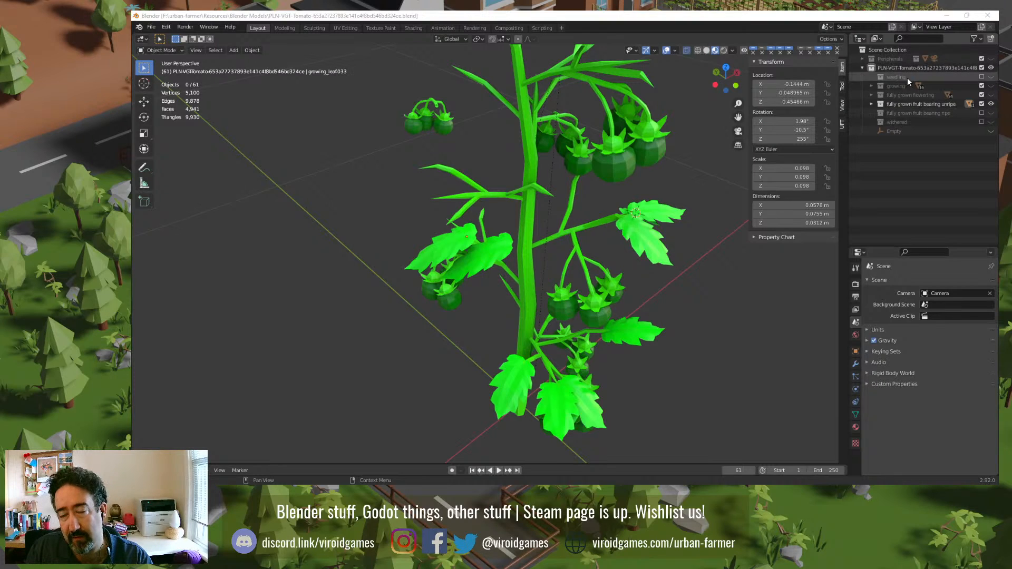
pyautogui.click(946, 14)
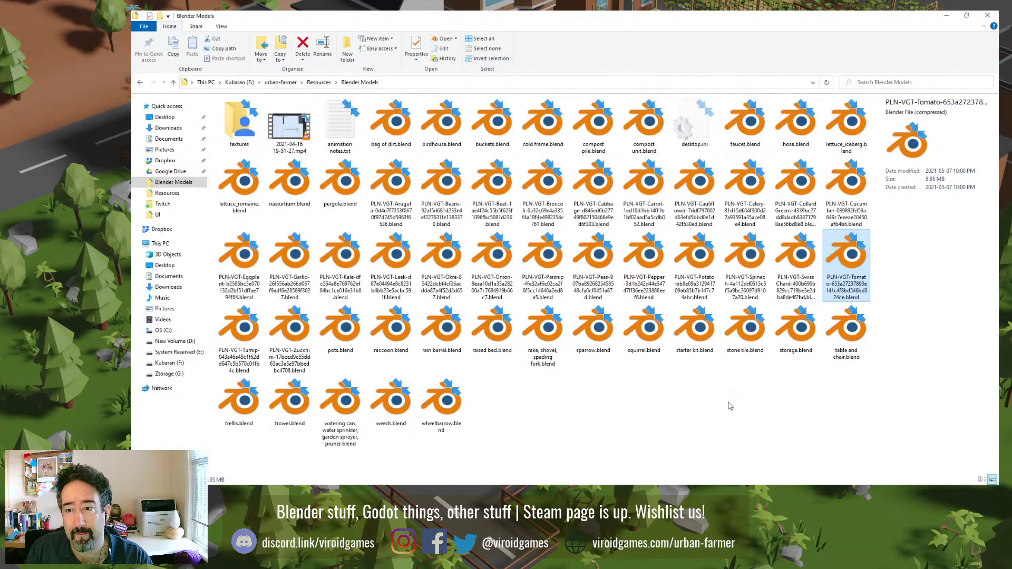
pyautogui.hotkey('alt', 'Tab')
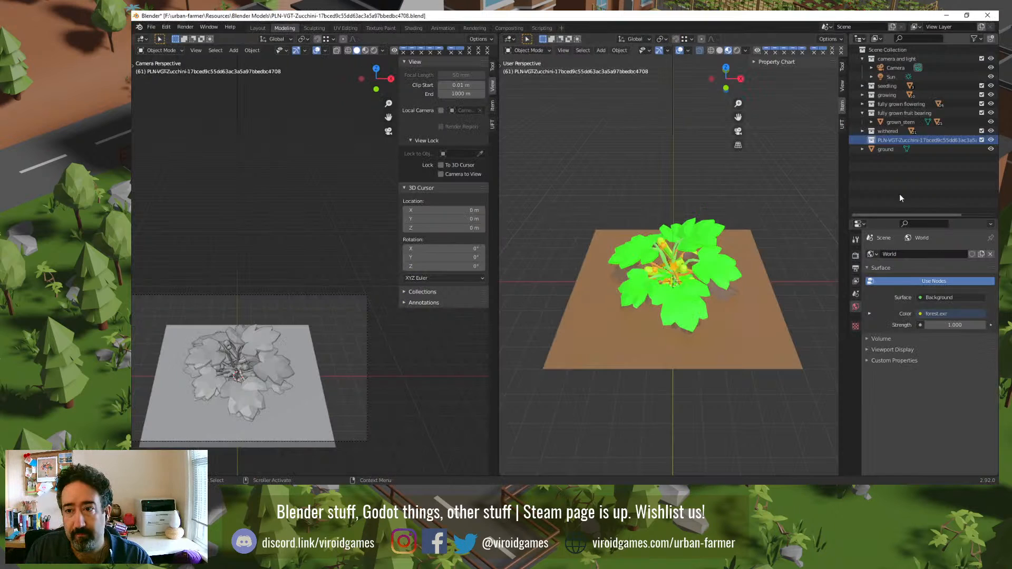
# Step: Create another collection in the zucchini scene and name it Peripherals
pyautogui.rightClick(894, 167)
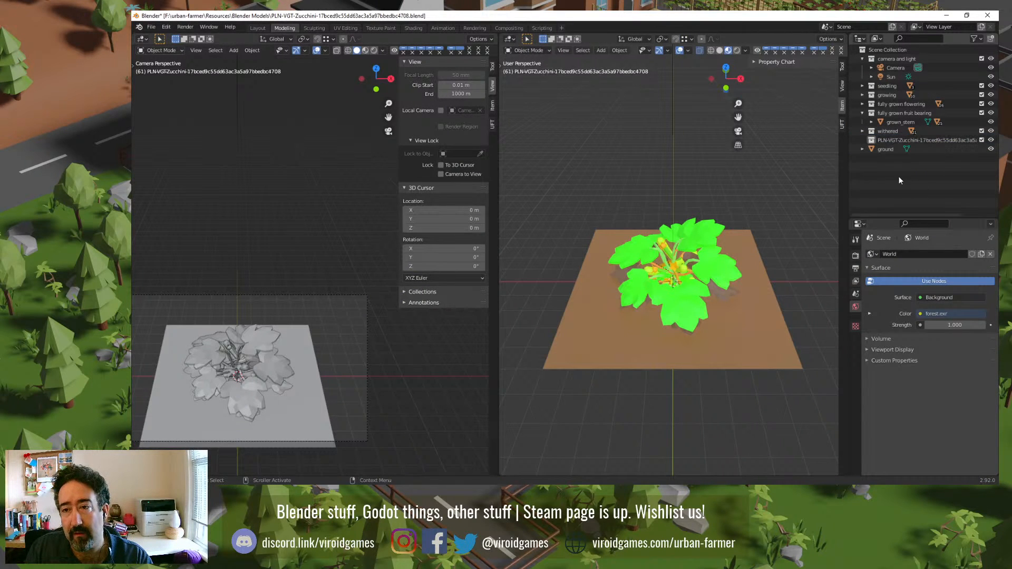
pyautogui.rightClick(896, 177)
pyautogui.click(895, 178)
pyautogui.click(894, 150)
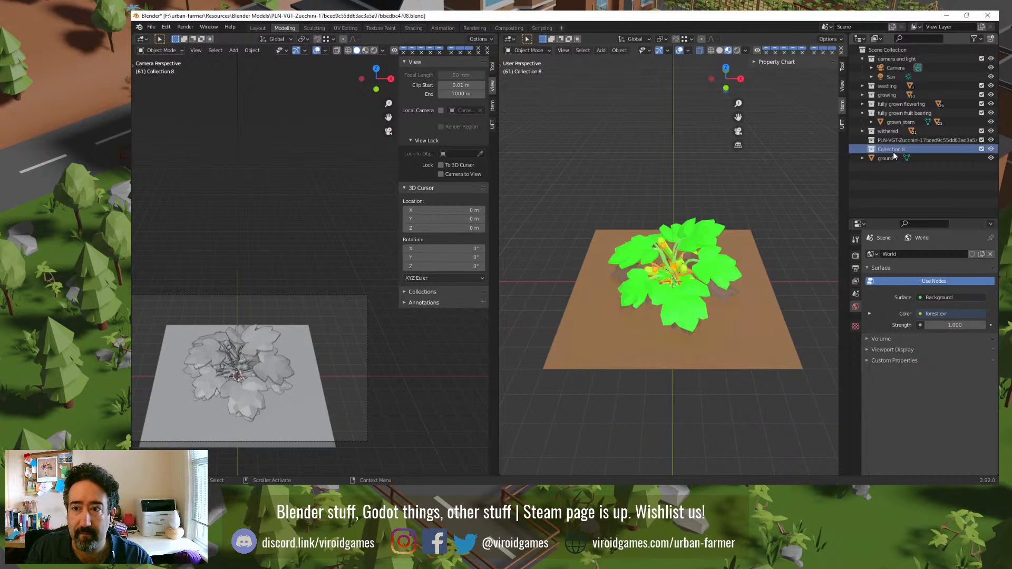
pyautogui.doubleClick(893, 150)
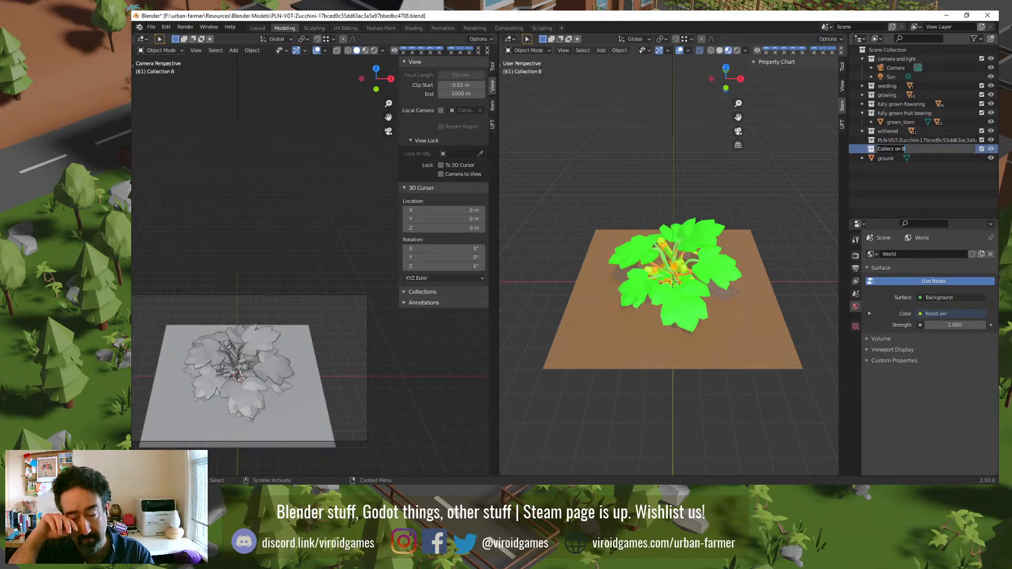
pyautogui.write('Pe')
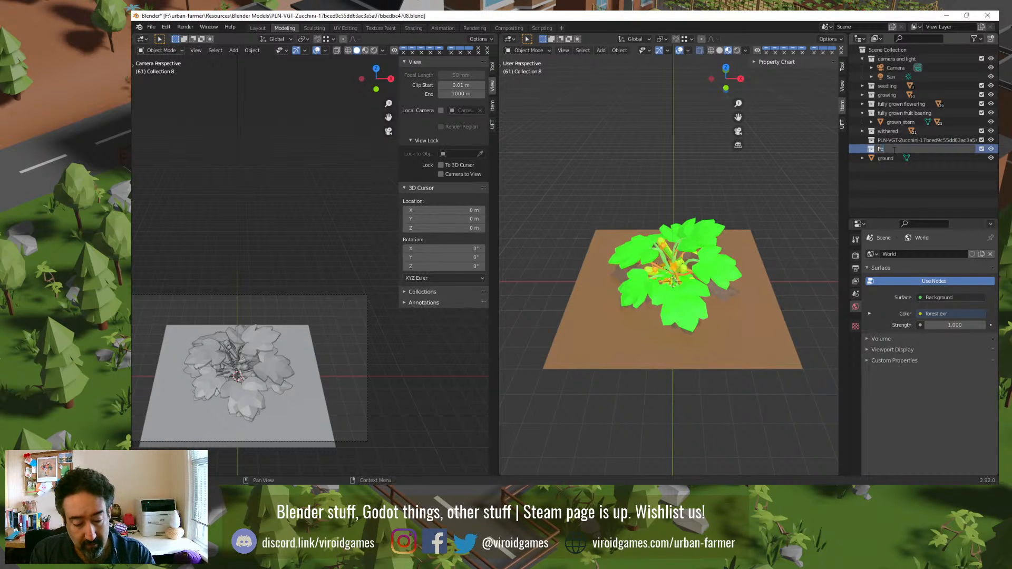
pyautogui.write('ripherals')
pyautogui.press('Return')
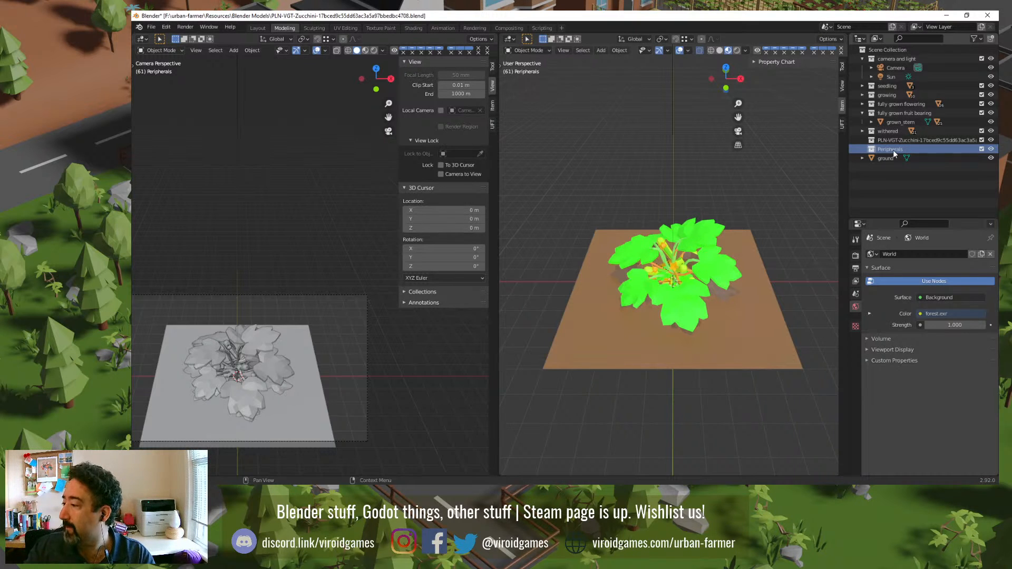
# Step: Move the five growth-stage collections, seedling through withered, into the PLN-VGT-Zucchini collection, and camera and light into Peripherals
pyautogui.click(884, 86)
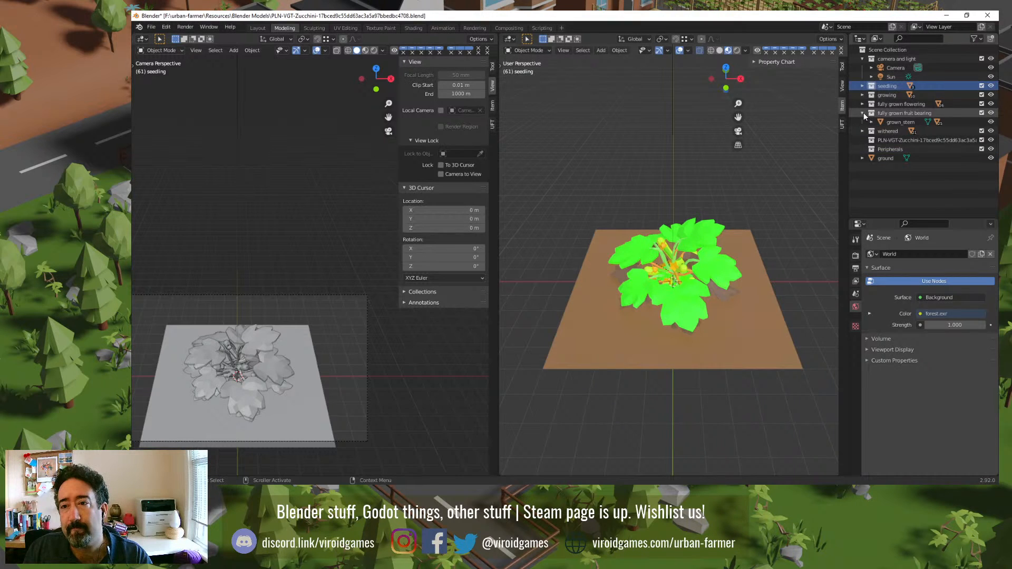
pyautogui.click(863, 113)
pyautogui.keyDown('shift'); pyautogui.click(889, 121); pyautogui.keyUp('shift')
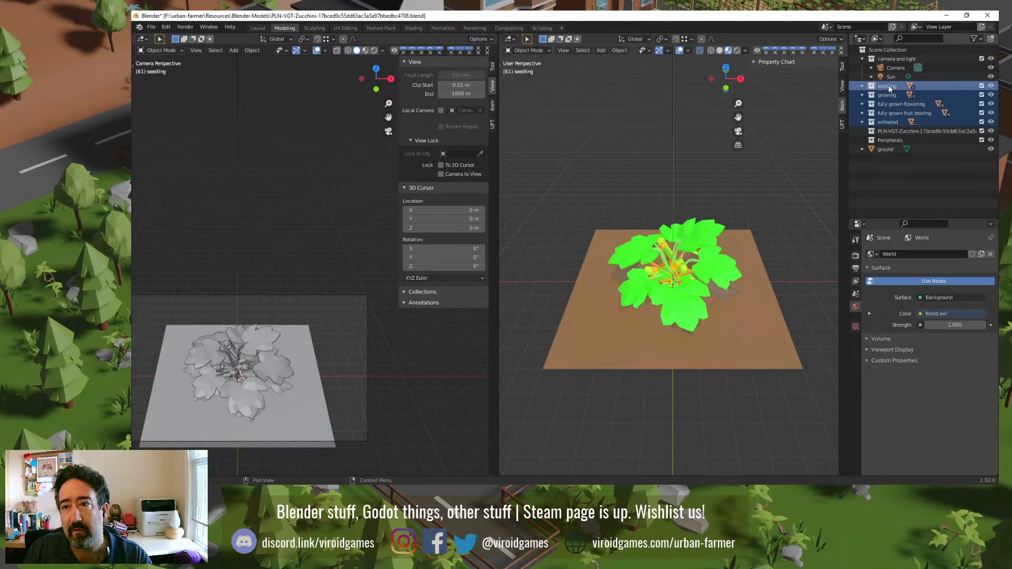
pyautogui.moveTo(887, 90); pyautogui.dragTo(897, 140)
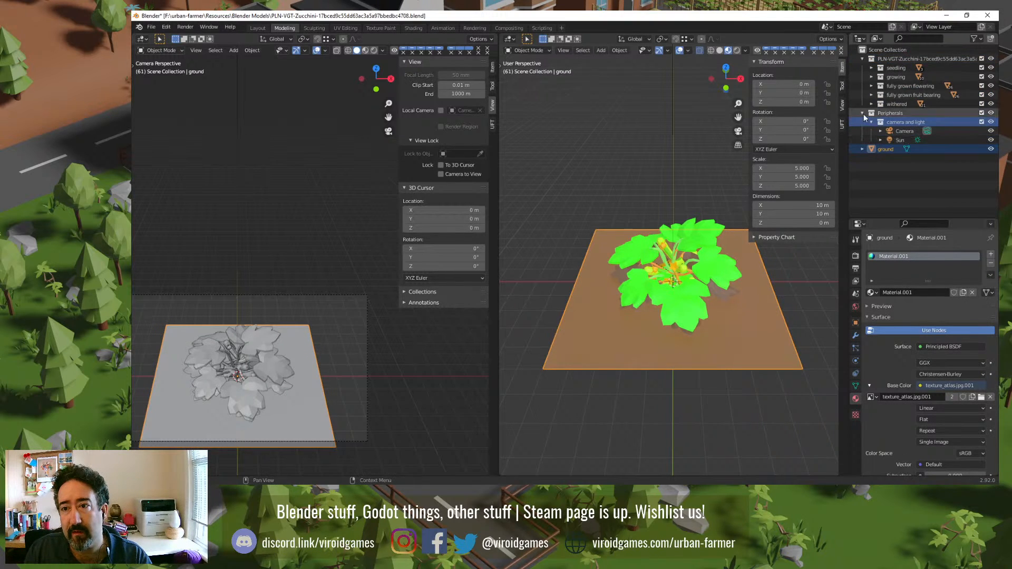
# Step: Move the ground object into the Peripherals collection and hide that collection
pyautogui.click(862, 59)
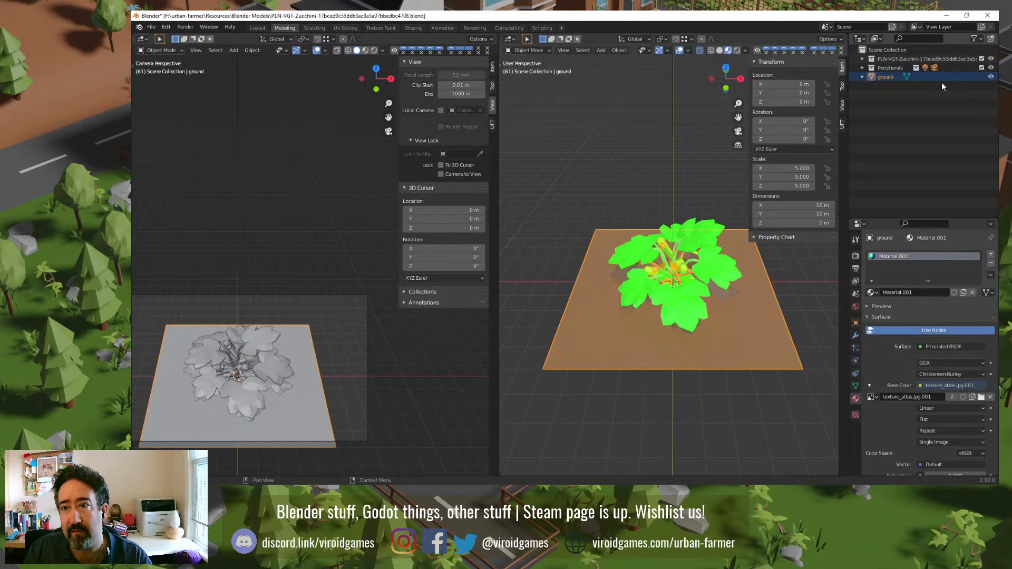
pyautogui.moveTo(881, 77); pyautogui.dragTo(884, 70)
pyautogui.click(991, 67)
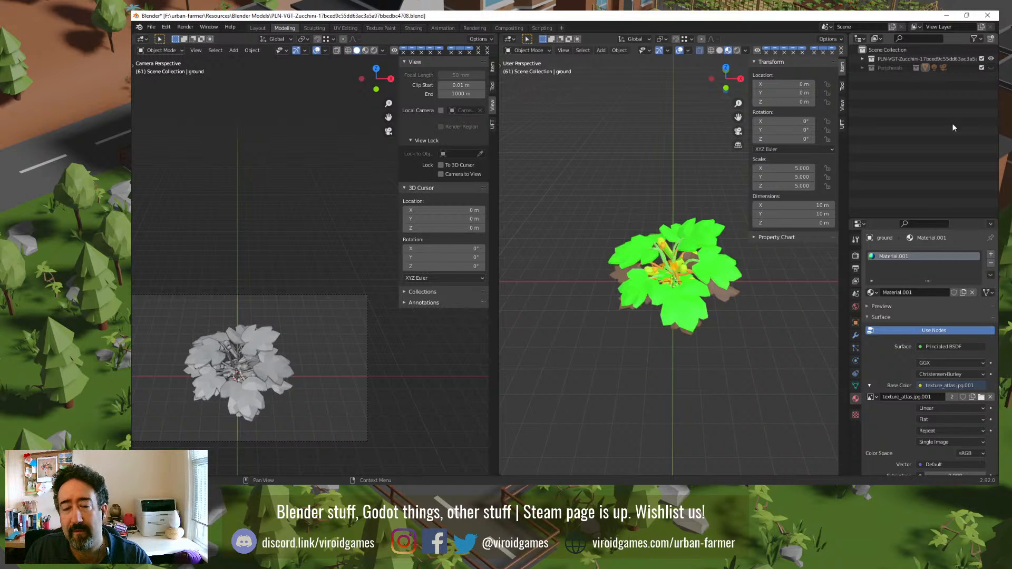
# Step: Hide the seedling, growing, fully grown flowering and withered collections so only fully grown fruit bearing is shown, and inspect the plant
pyautogui.moveTo(711, 315); pyautogui.dragTo(648, 247, button='middle')
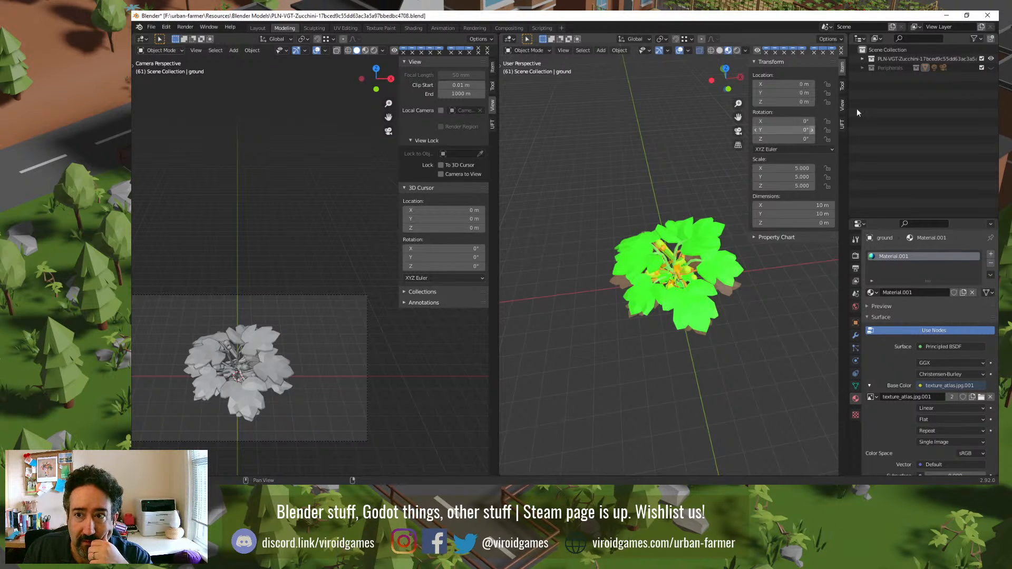
pyautogui.click(863, 58)
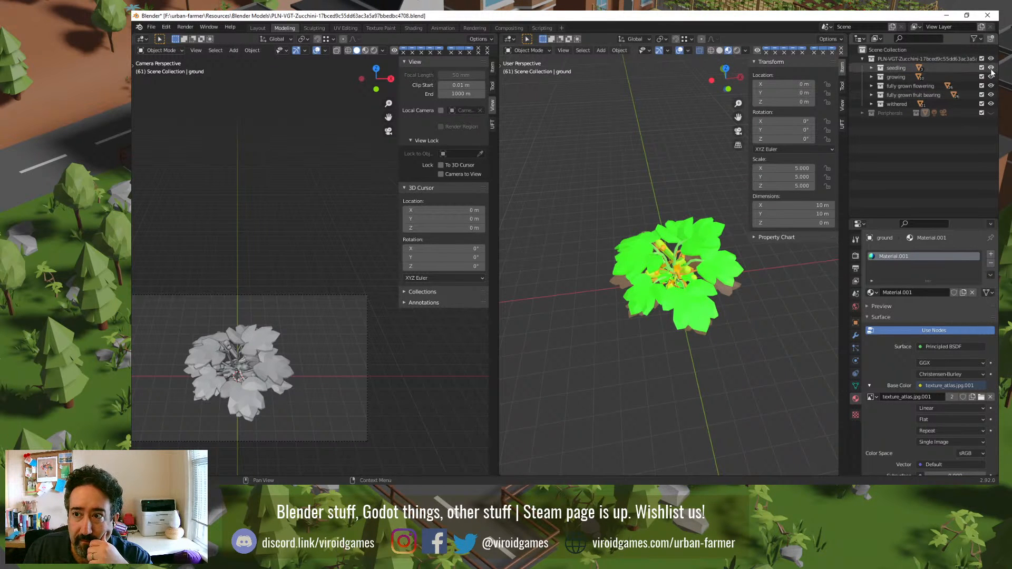
pyautogui.moveTo(991, 68); pyautogui.dragTo(993, 91)
pyautogui.click(992, 95)
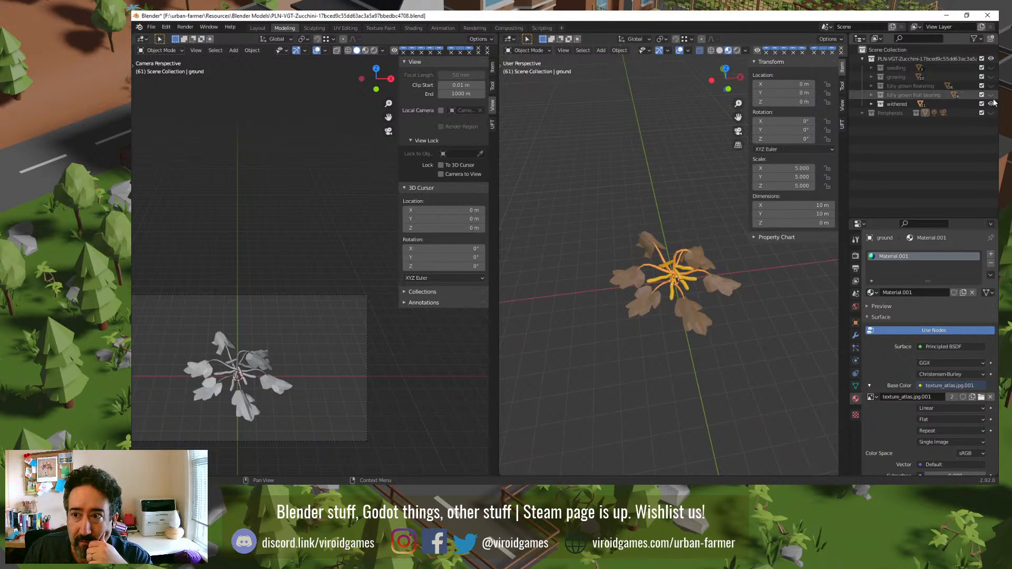
pyautogui.click(992, 104)
pyautogui.click(991, 94)
pyautogui.moveTo(653, 316)
pyautogui.mouseDown(button='middle')
pyautogui.moveTo(638, 328)
pyautogui.moveTo(620, 288)
pyautogui.moveTo(653, 328)
pyautogui.mouseUp(button='middle')
pyautogui.scroll(3, 652, 323)
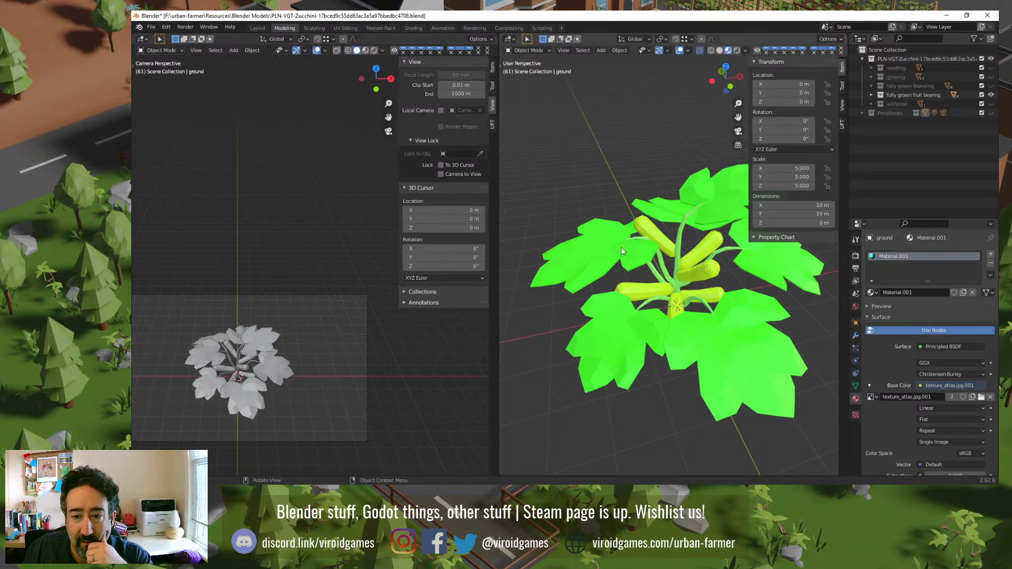
pyautogui.moveTo(615, 260); pyautogui.dragTo(647, 252, button='middle')
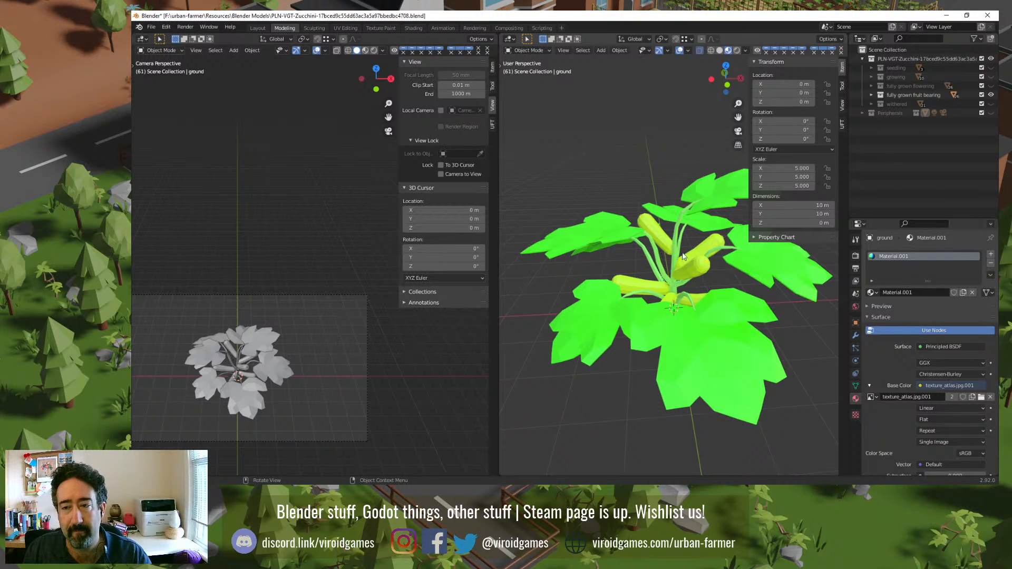
# Step: Expand the fully grown fruit bearing collection, select its grown_stem object and examine the plant's stem and fruits
pyautogui.click(872, 95)
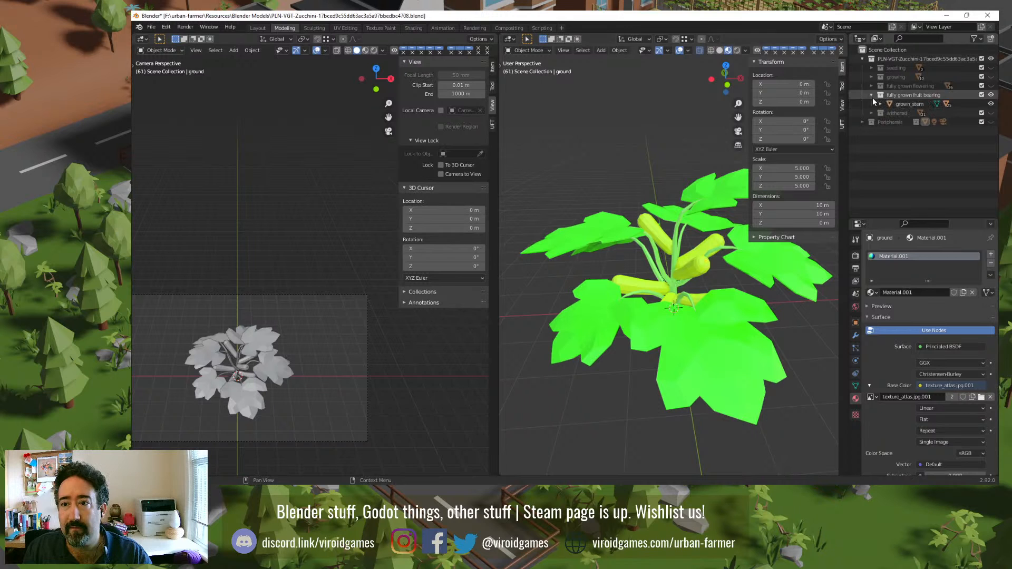
pyautogui.click(678, 245)
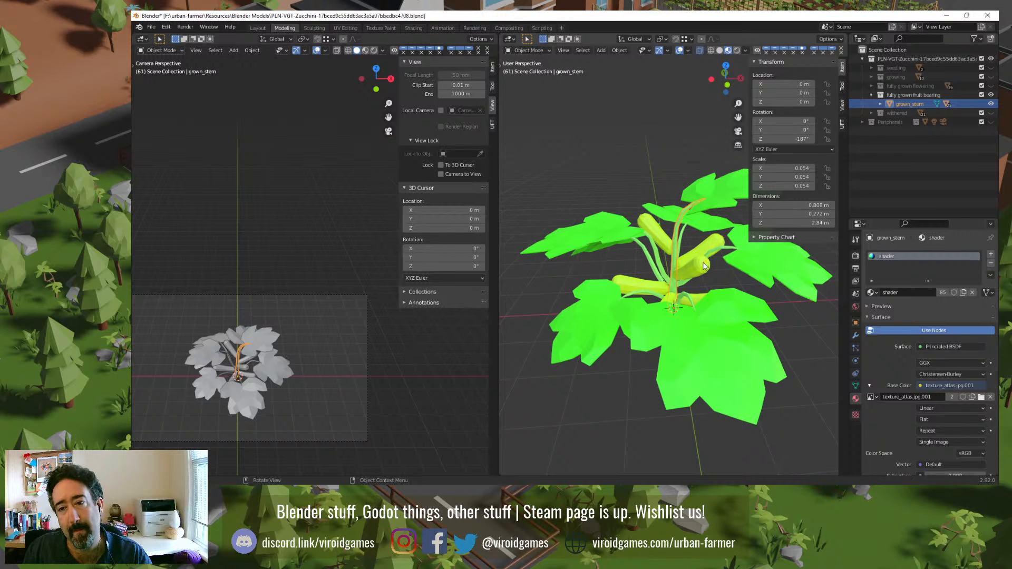
pyautogui.moveTo(677, 293)
pyautogui.mouseDown(button='middle')
pyautogui.moveTo(663, 277)
pyautogui.moveTo(685, 258)
pyautogui.moveTo(685, 293)
pyautogui.mouseUp(button='middle')
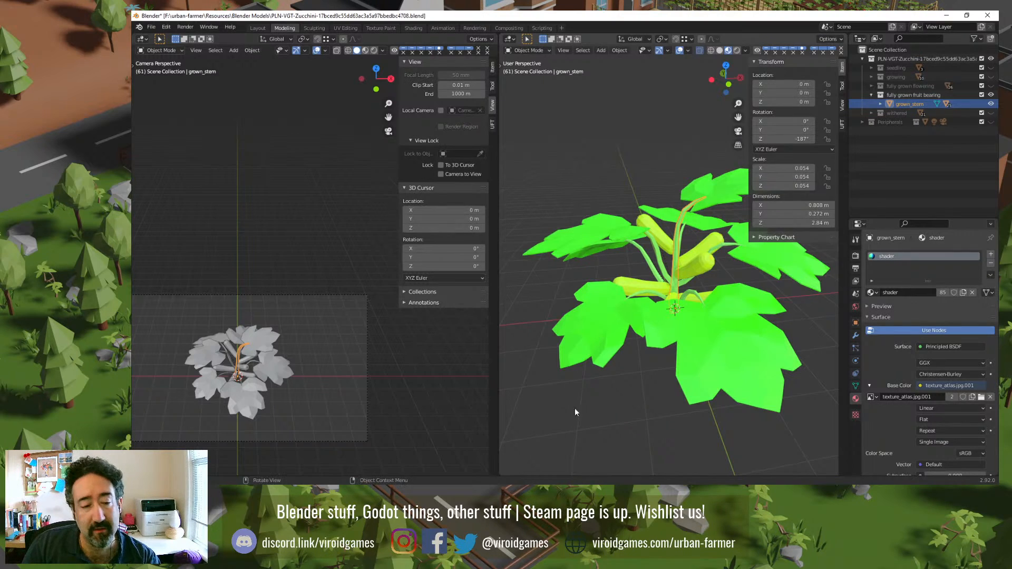
# Step: Switch to the web browser and search Google in a new tab for "zucchini plant height"
pyautogui.hotkey('alt', 'Tab')
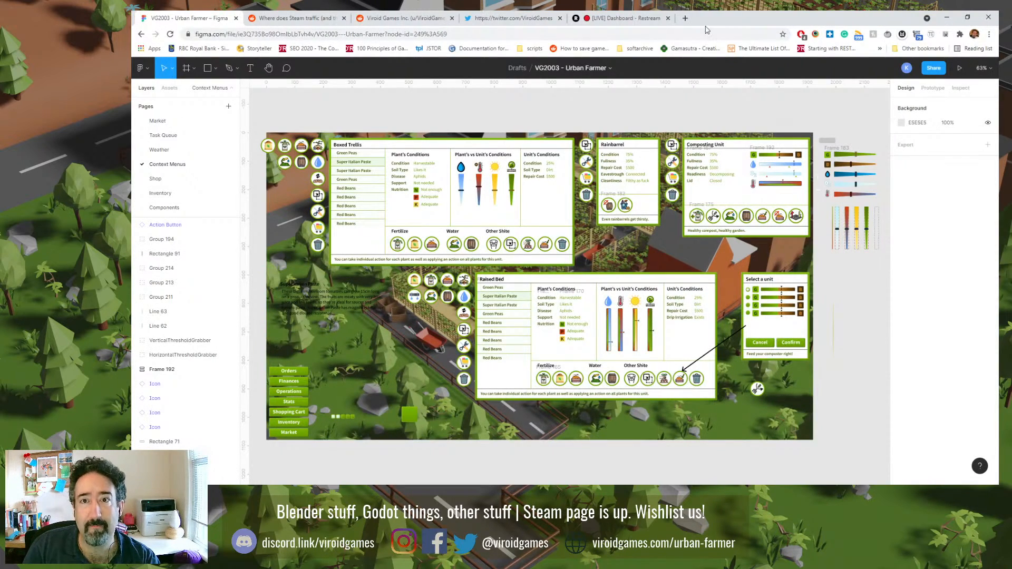
pyautogui.click(686, 17)
pyautogui.write('z')
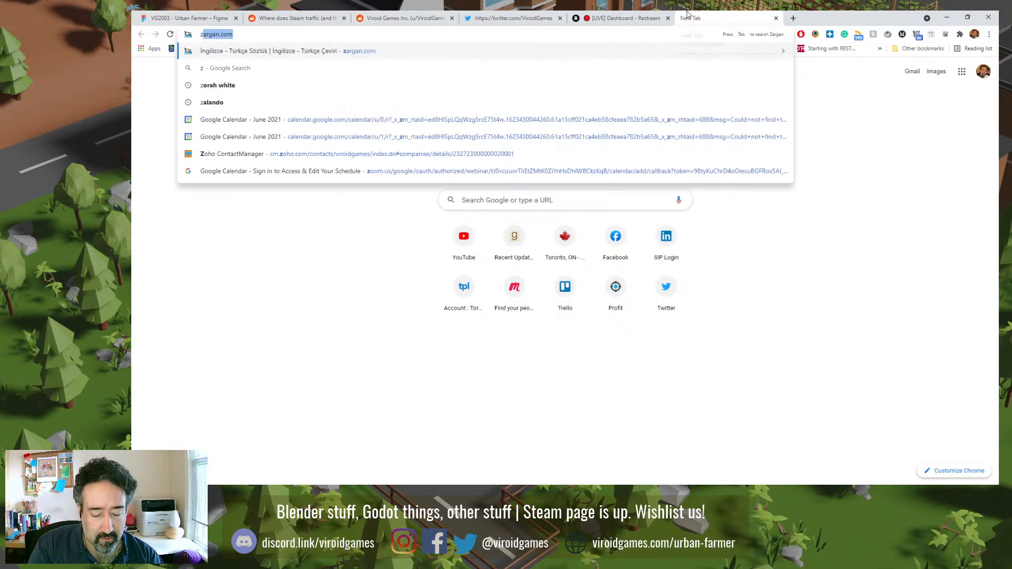
pyautogui.write('ucchini')
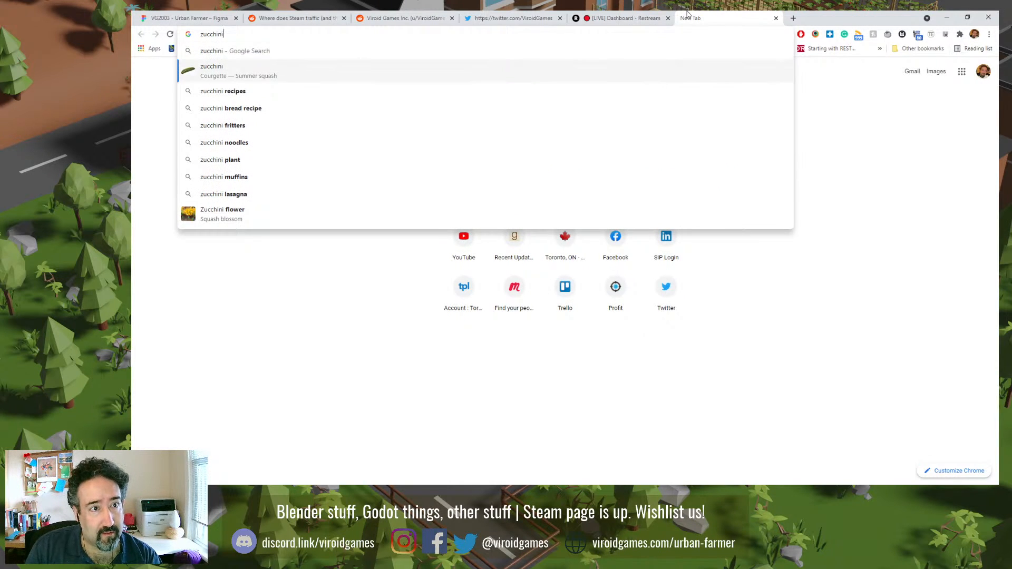
pyautogui.write(' plant h')
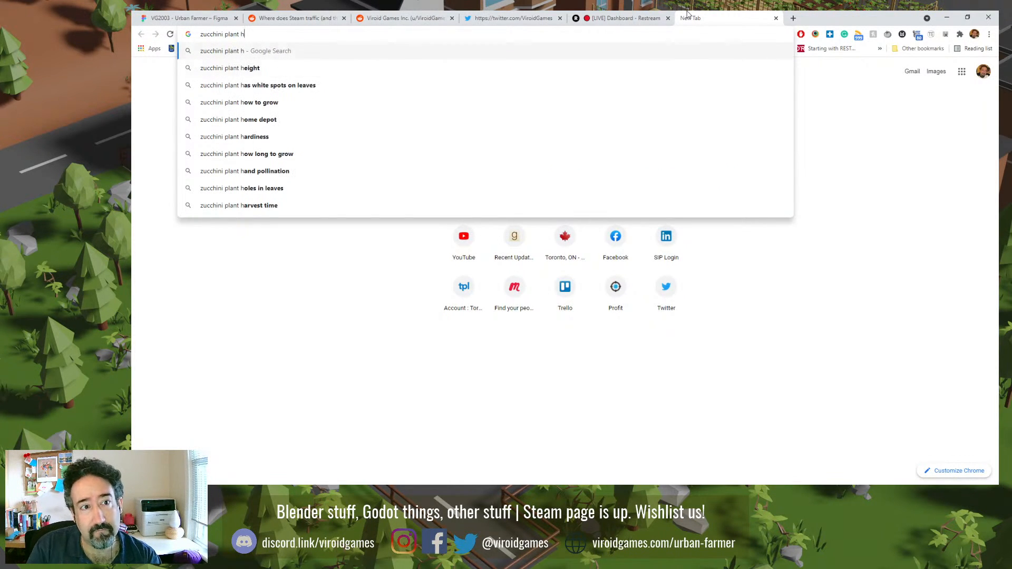
pyautogui.press('Down')
pyautogui.press('Return')
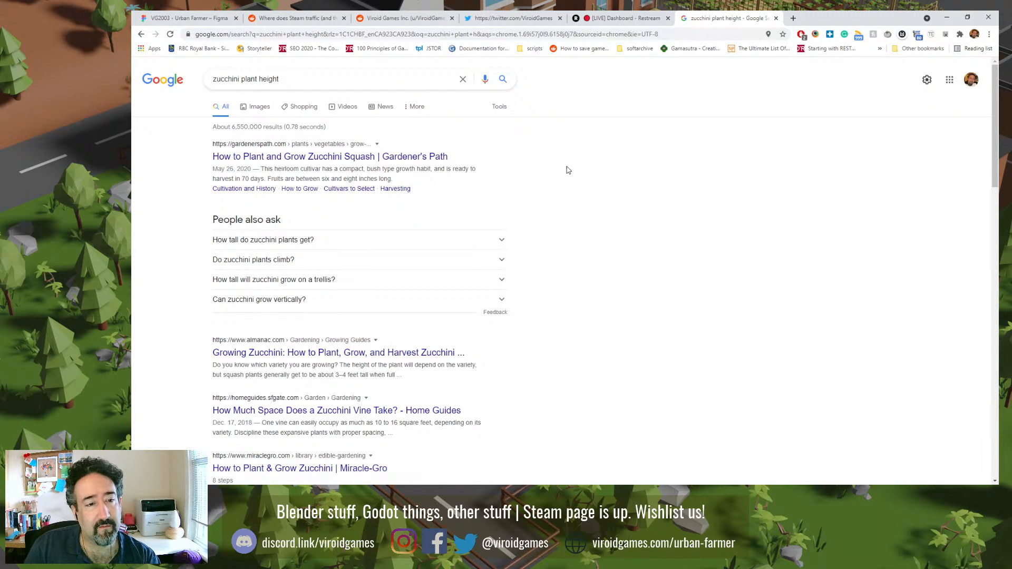
# Step: Expand the related question "How tall do zucchini plants get?" and read the typical plant heights in the answer
pyautogui.scroll(-1, 421, 209)
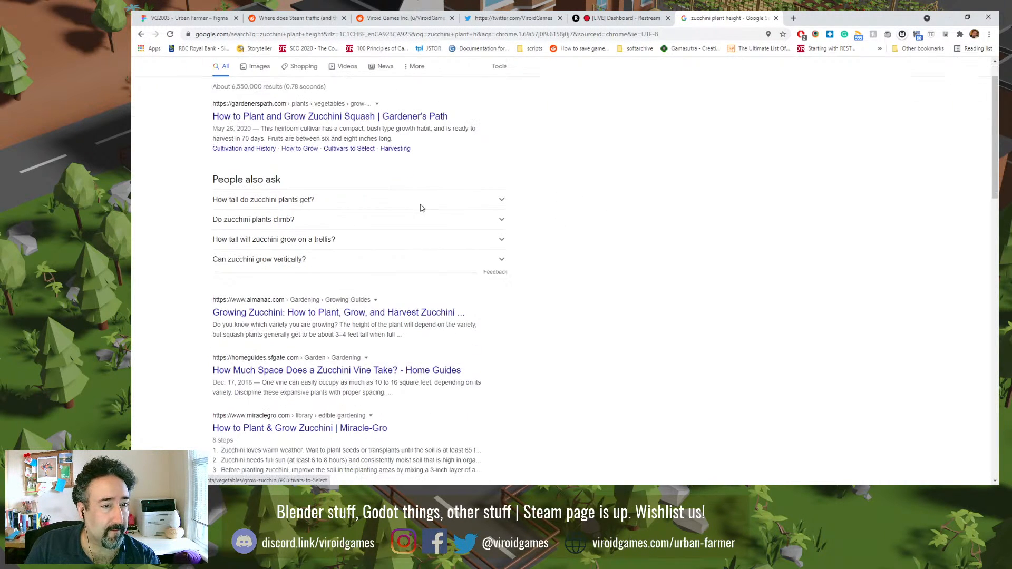
pyautogui.click(368, 201)
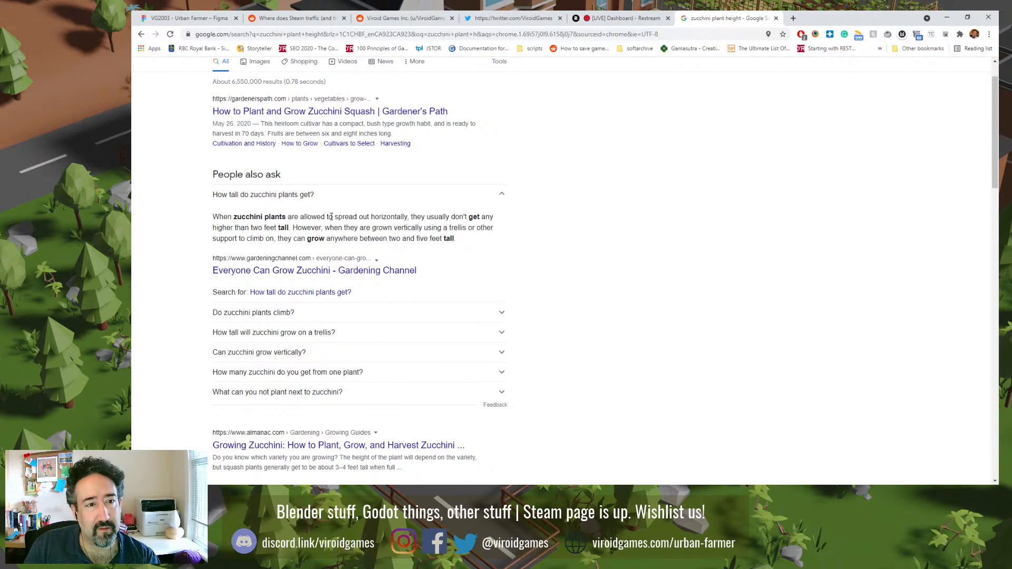
pyautogui.moveTo(304, 217); pyautogui.dragTo(411, 218)
pyautogui.click(456, 219)
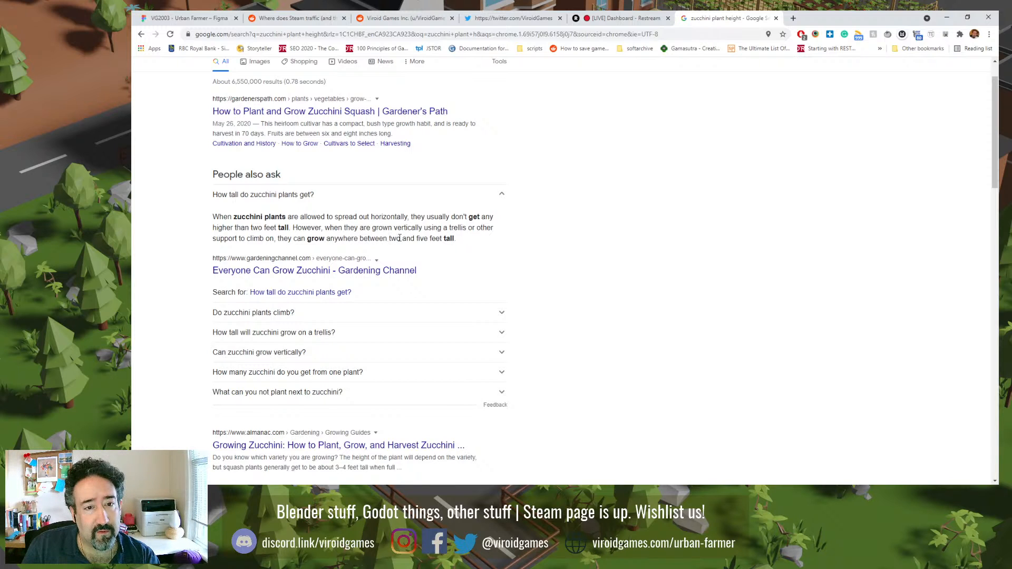
pyautogui.moveTo(428, 238); pyautogui.dragTo(416, 239)
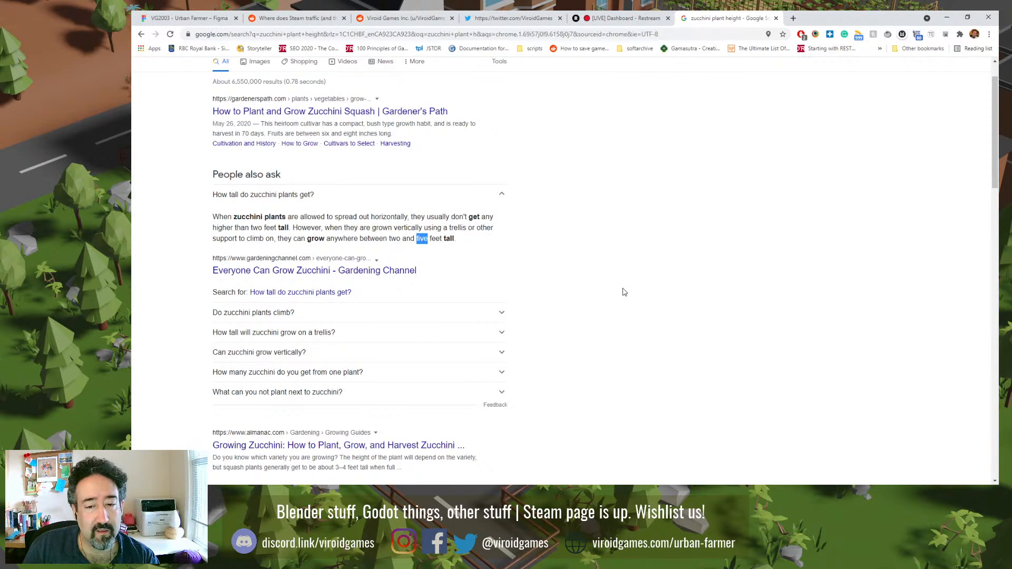
# Step: Switch back to Blender, select all objects in the fully grown fruit bearing collection and scale them by 0.4
pyautogui.hotkey('alt', 'Tab')
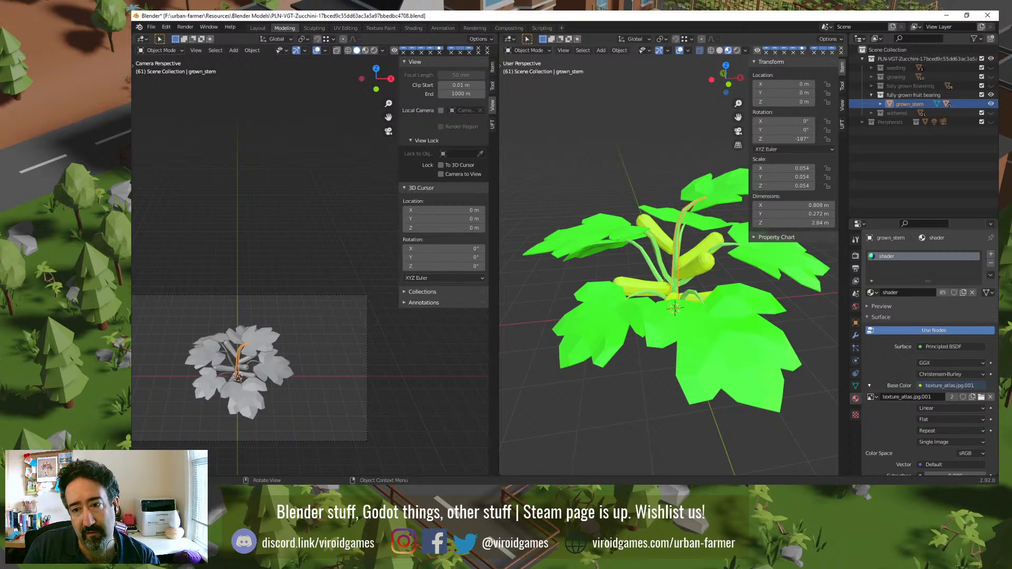
pyautogui.rightClick(919, 93)
pyautogui.click(843, 164)
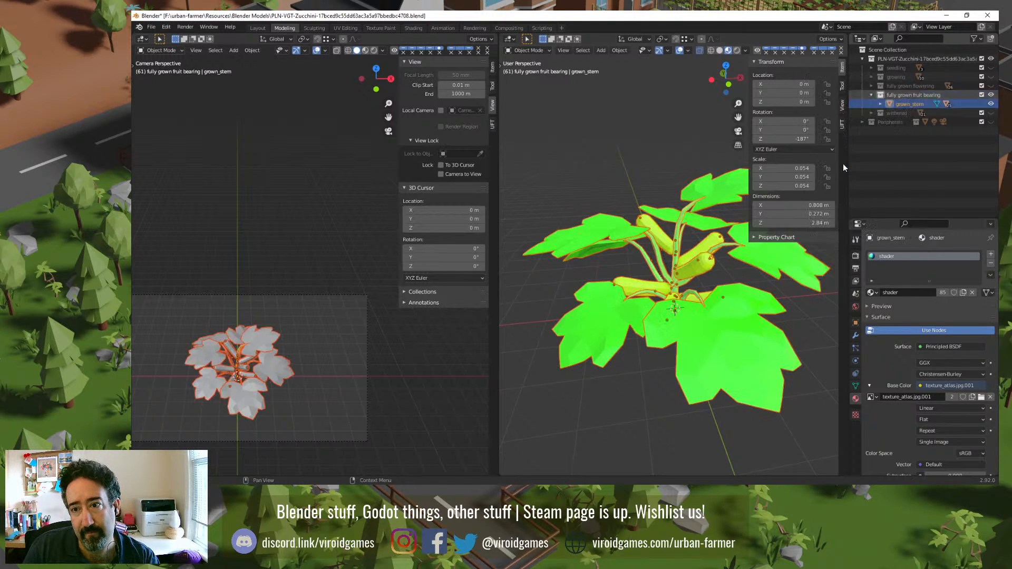
pyautogui.write('s')
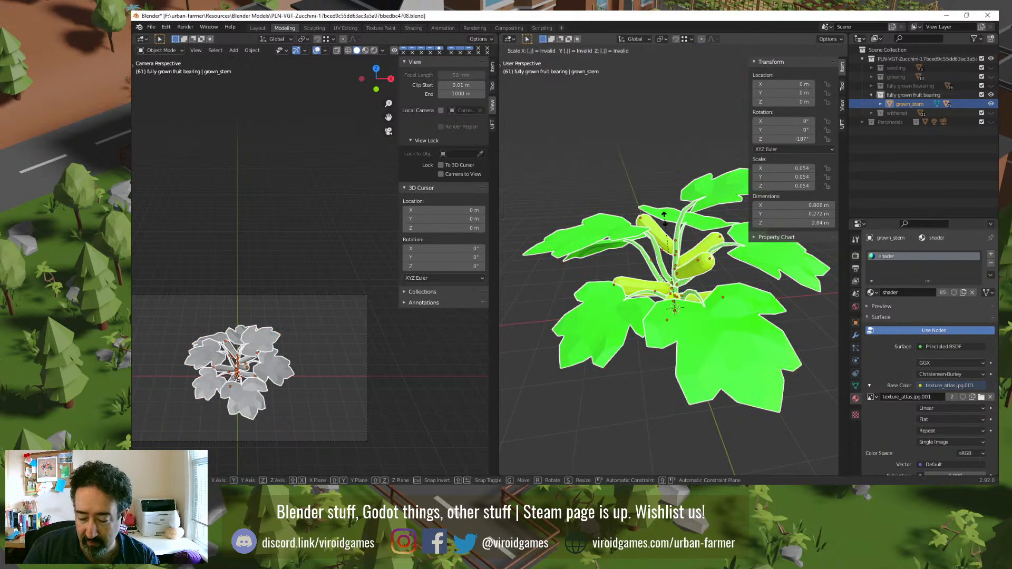
pyautogui.write('.4')
pyautogui.press('Return')
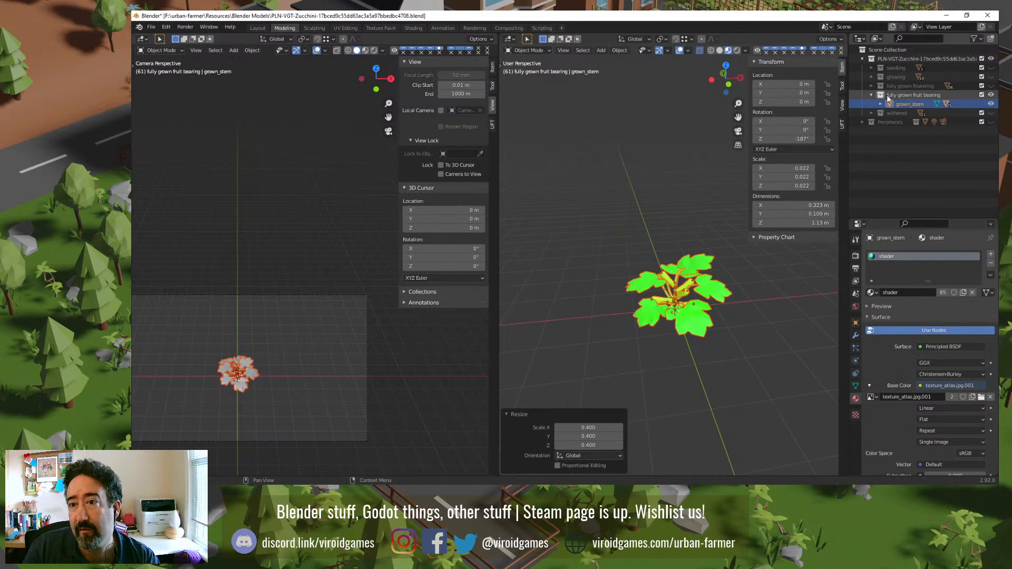
# Step: Show the fully grown flowering collection instead of the fruit bearing one and select all of its objects
pyautogui.click(991, 95)
pyautogui.click(991, 86)
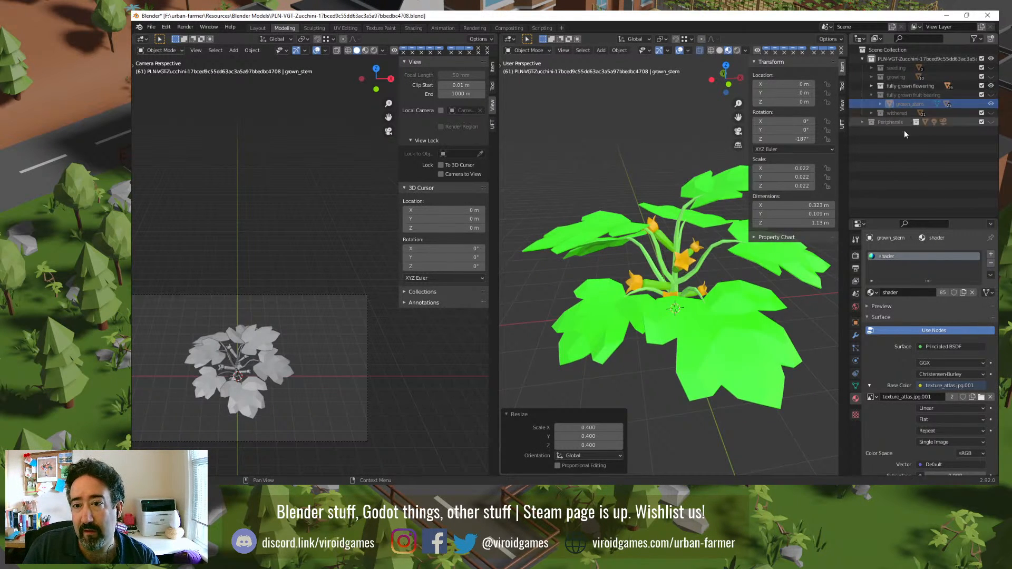
pyautogui.rightClick(899, 88)
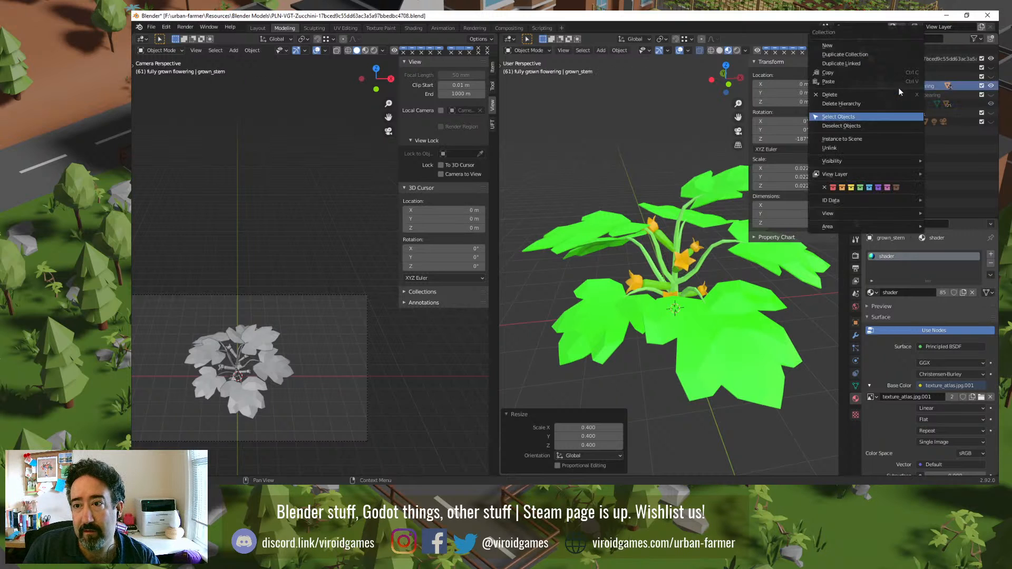
pyautogui.click(881, 114)
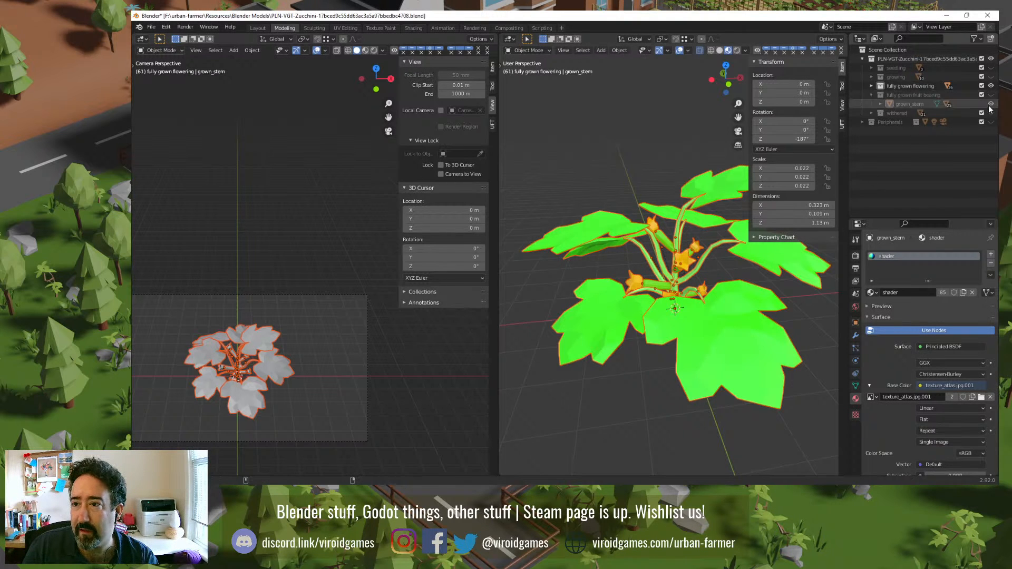
# Step: Undo the flowering selection, the collection visibility changes and the 0.4 scaling of the fruit-bearing plant
pyautogui.click(910, 103)
pyautogui.hotkey('ctrl', 'z')
pyautogui.hotkey('ctrl', 'z')
pyautogui.hotkey('ctrl', 'z')
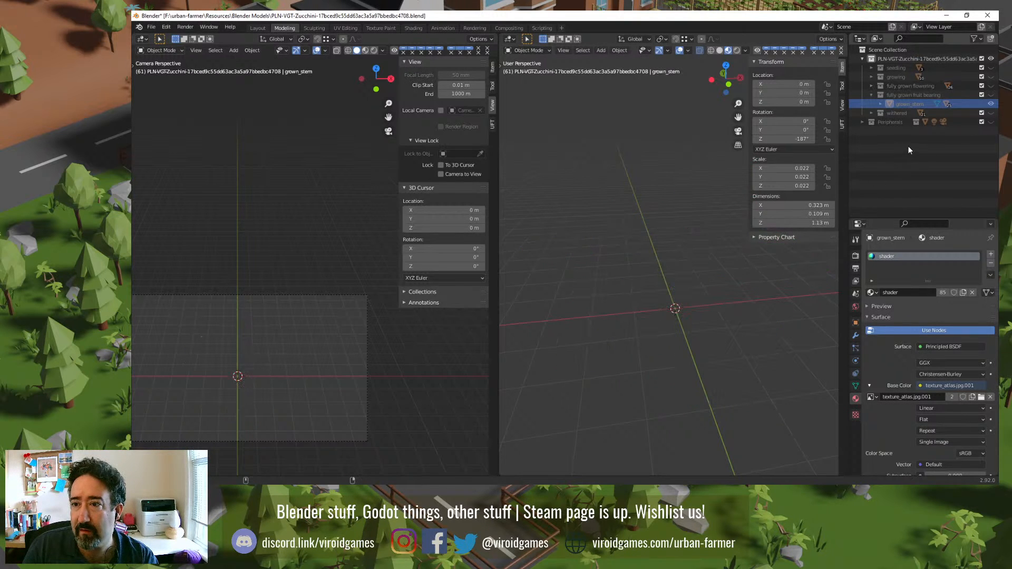
pyautogui.rightClick(899, 58)
pyautogui.click(849, 117)
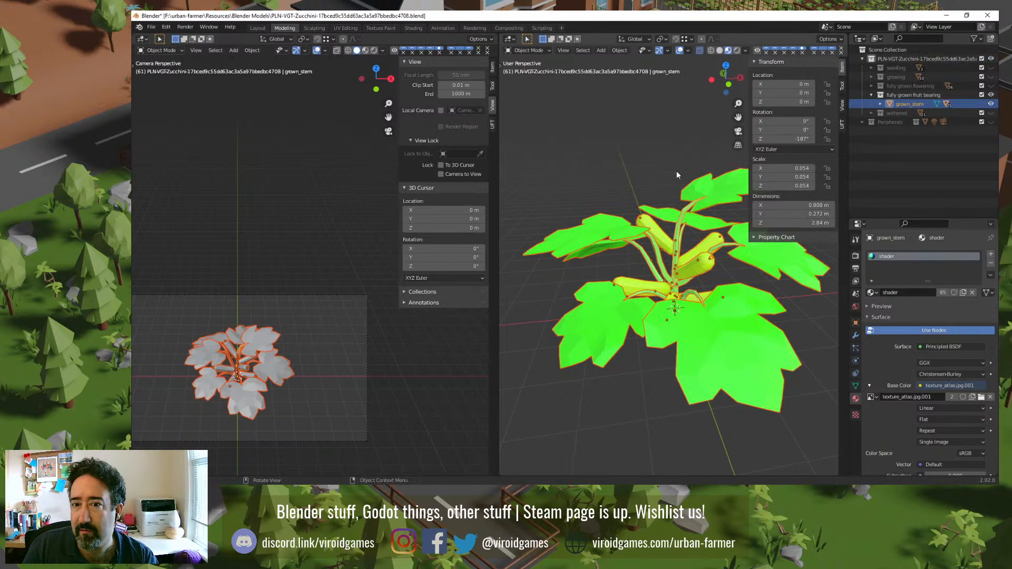
# Step: Show all five growth-stage collections, select every object in the PLN-VGT-Zucchini collection and scale them together by 0.4
pyautogui.moveTo(991, 68); pyautogui.dragTo(991, 89)
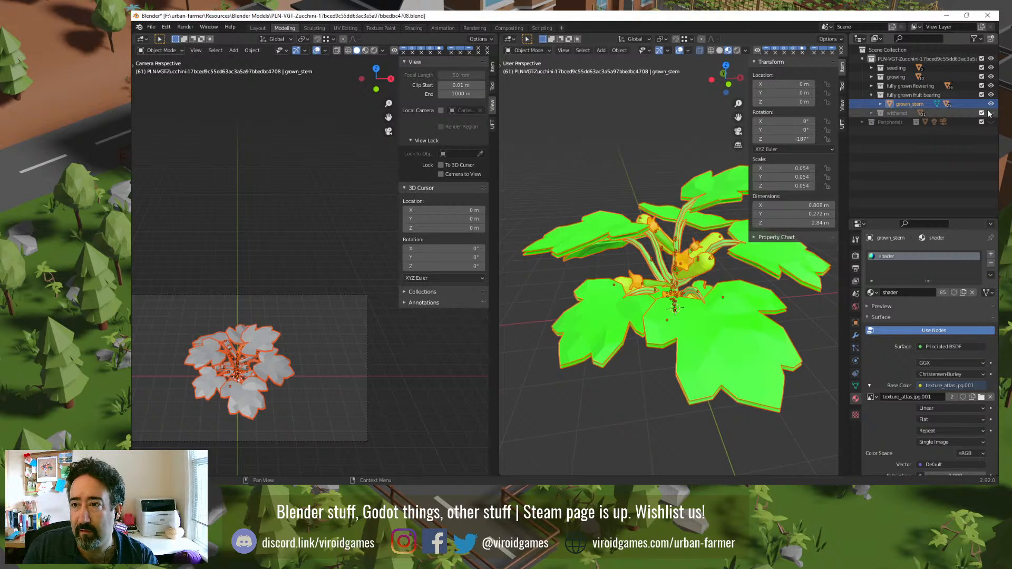
pyautogui.rightClick(904, 58)
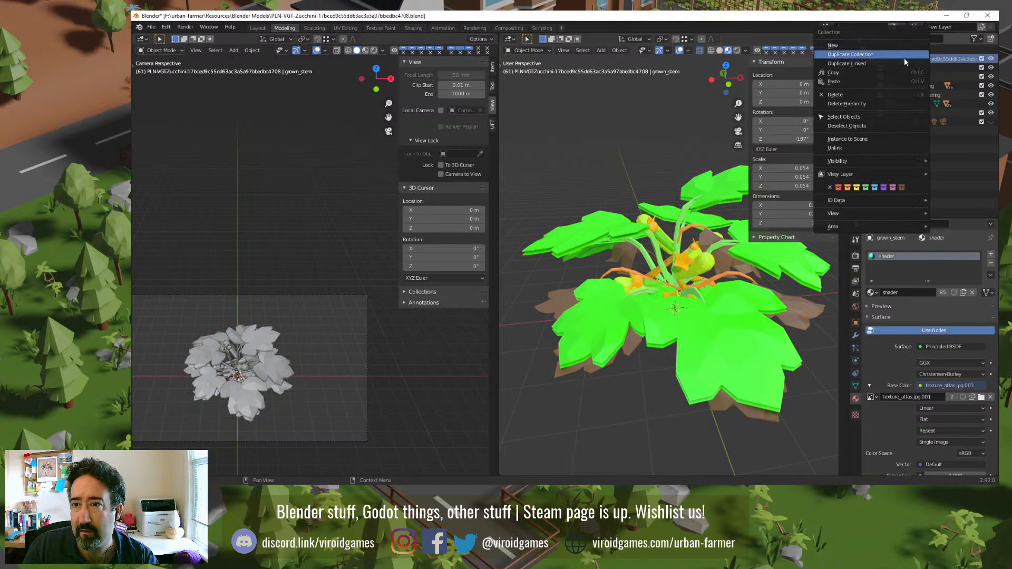
pyautogui.hotkey('ctrl', 'z')
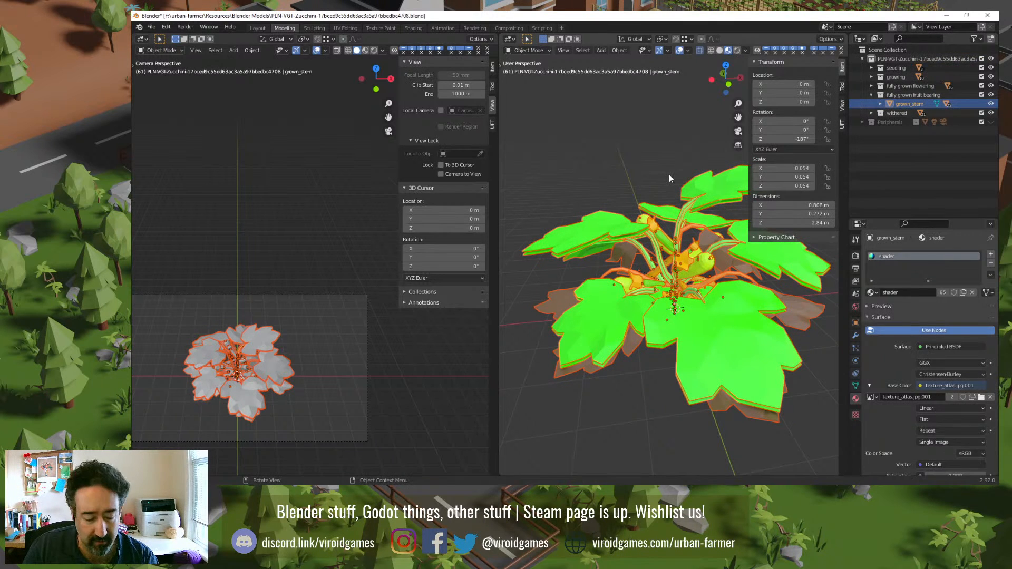
pyautogui.write('s.4')
pyautogui.press('Return')
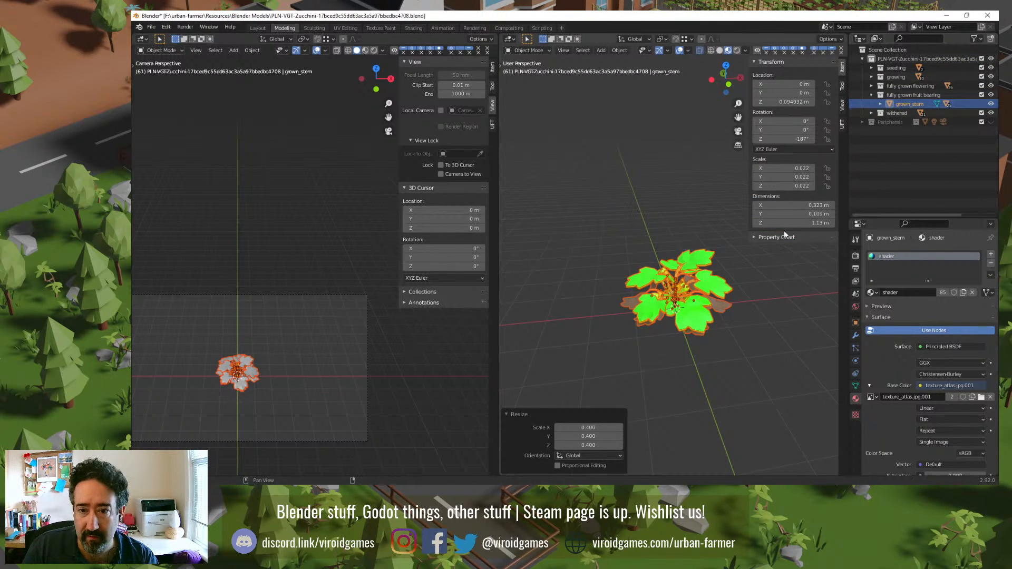
# Step: Hide the growth-stage collections, showing fruit bearing, withered and growing one at a time to check the resized plants
pyautogui.click(992, 68)
pyautogui.click(991, 77)
pyautogui.click(992, 85)
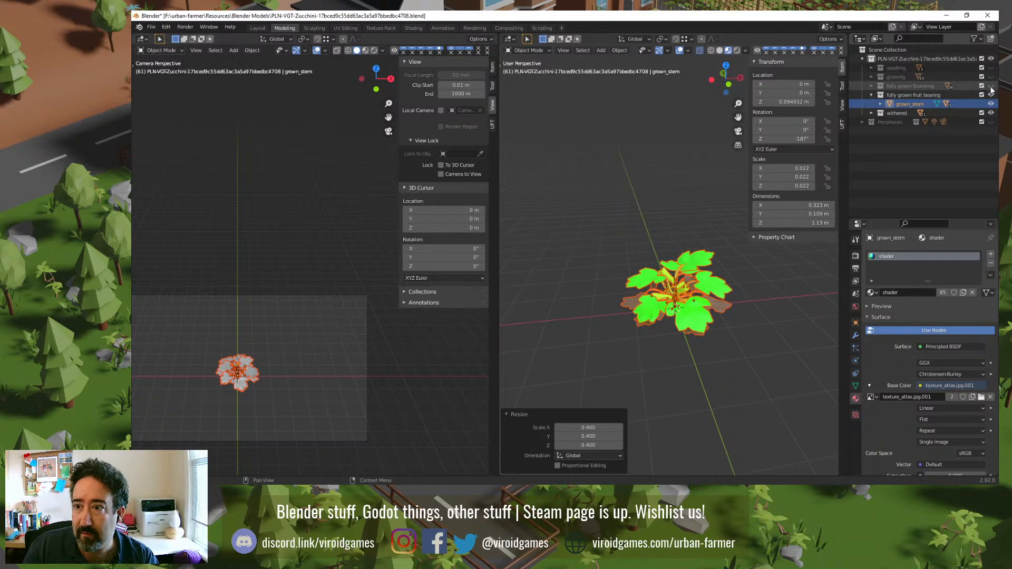
pyautogui.click(991, 113)
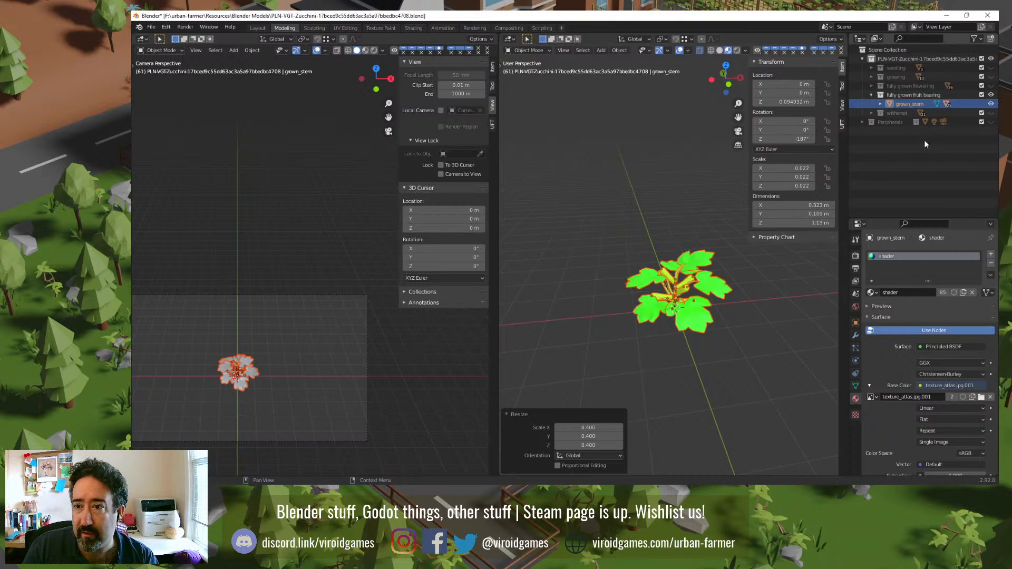
pyautogui.click(991, 95)
pyautogui.click(992, 112)
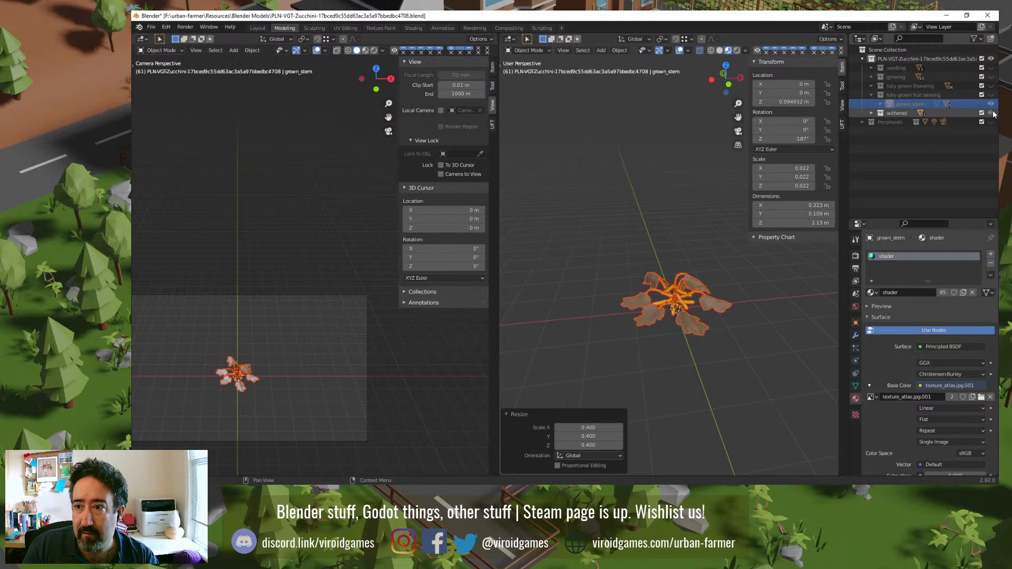
pyautogui.click(991, 113)
pyautogui.click(991, 77)
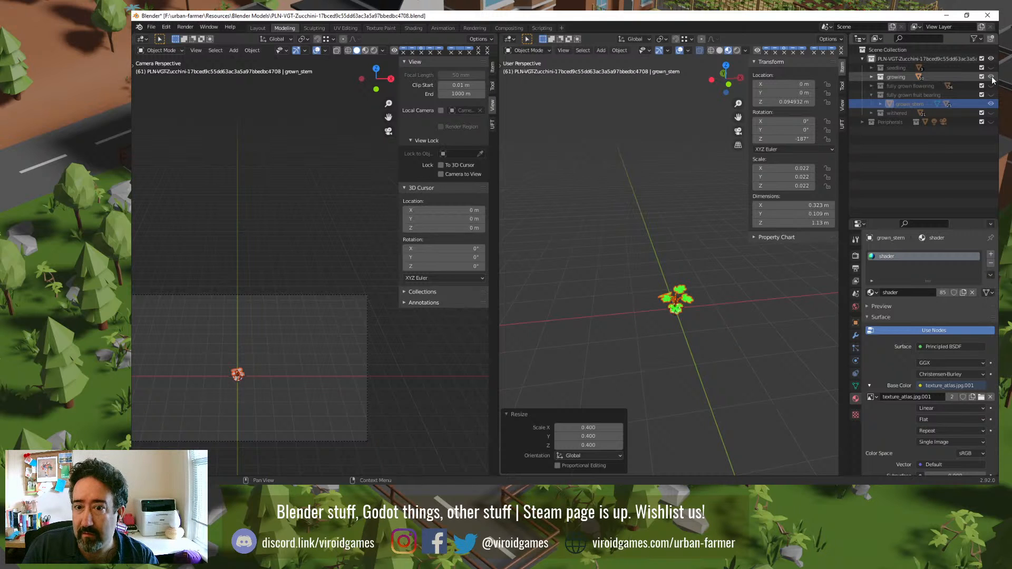
pyautogui.click(991, 77)
# Step: Export the PLN-VGT-Zucchini collection as glTF Binary over the existing .glb in the urban-farmer Work\Models folder, with export settings remembered
pyautogui.click(899, 59)
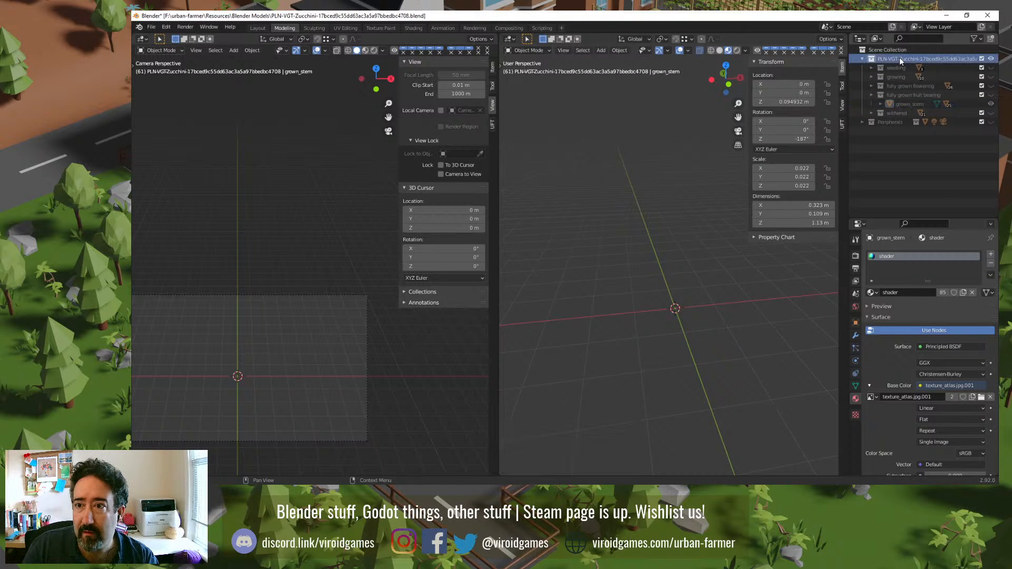
pyautogui.rightClick(900, 58)
pyautogui.click(862, 115)
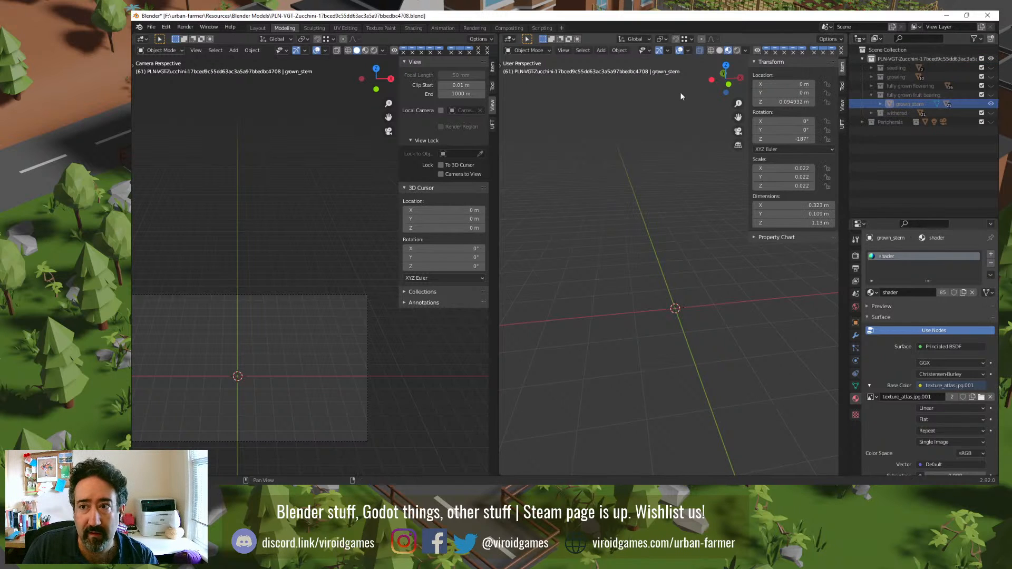
pyautogui.click(151, 27)
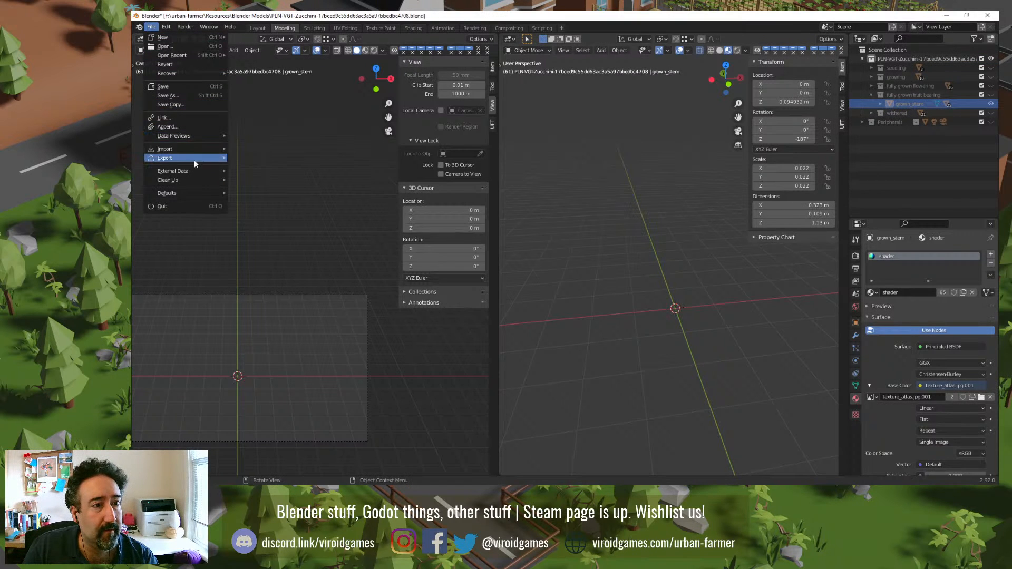
pyautogui.moveTo(194, 158)
pyautogui.click(264, 221)
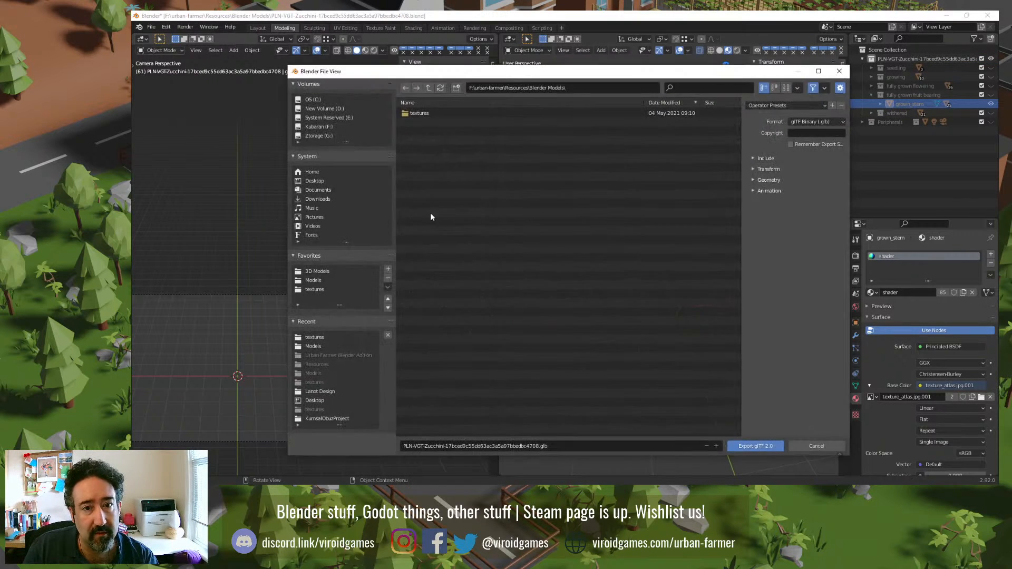
pyautogui.click(316, 346)
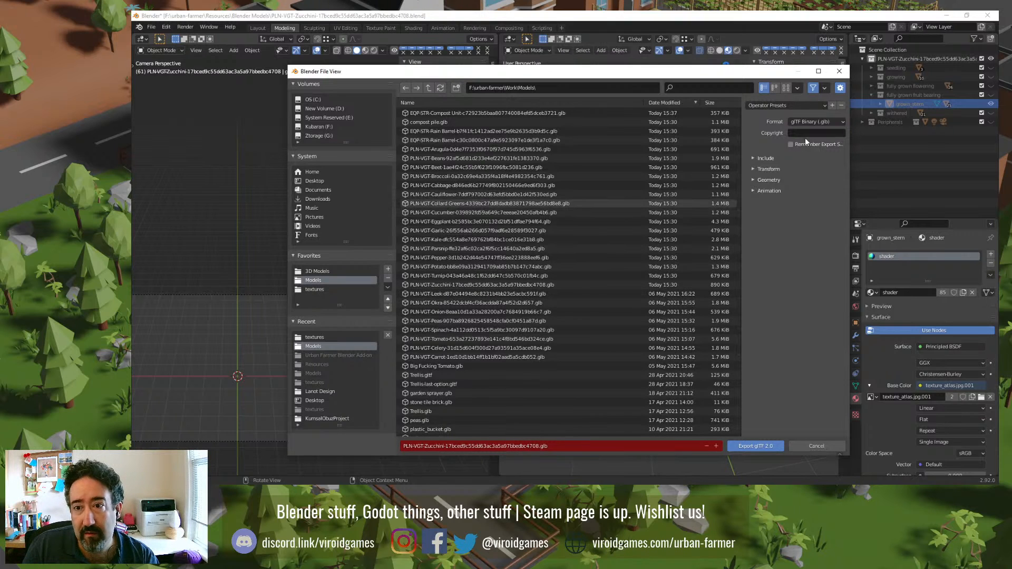
pyautogui.click(785, 105)
pyautogui.click(775, 137)
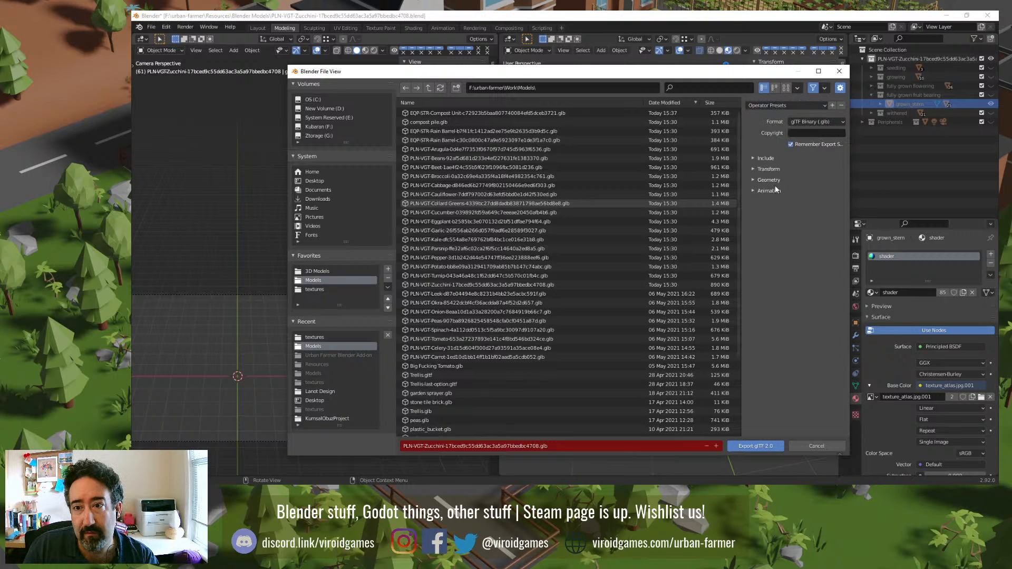
pyautogui.click(758, 447)
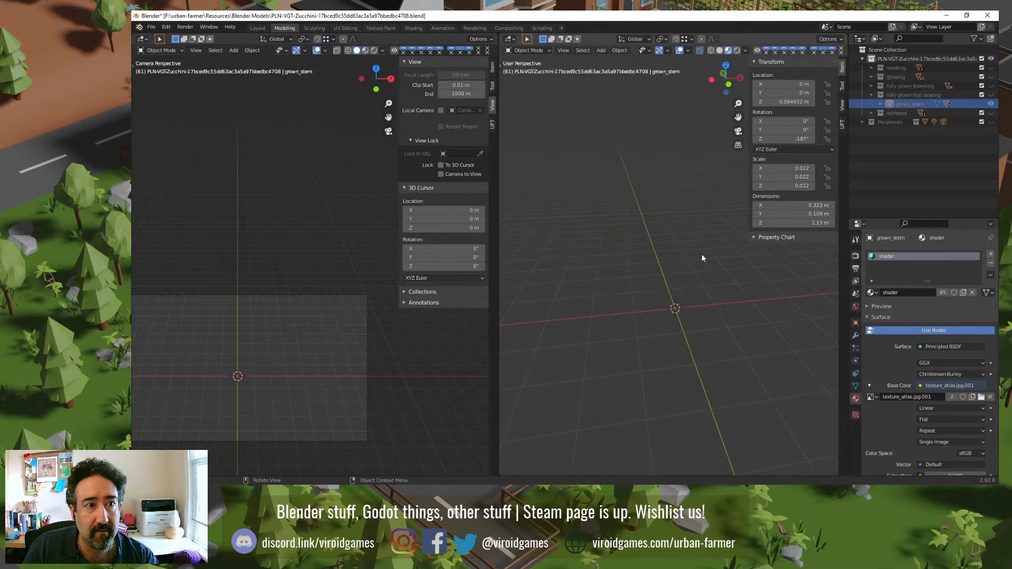
# Step: Switch to Godot, close the zucchini model scene without saving and open the PLN-VGT-Zucchini .tscn scene from the Assets folder to view the plant
pyautogui.hotkey('alt', 'Tab')
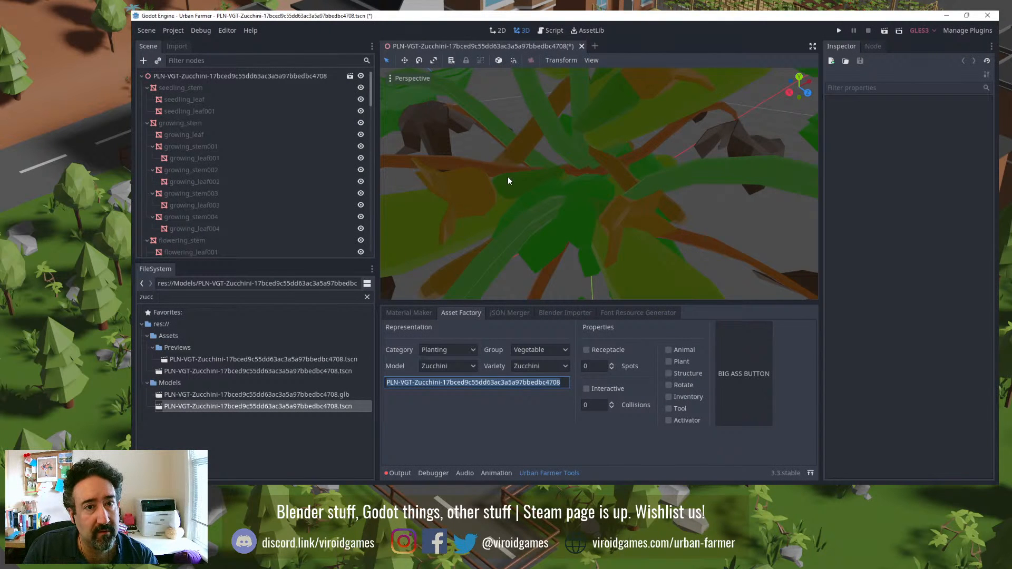
pyautogui.click(582, 46)
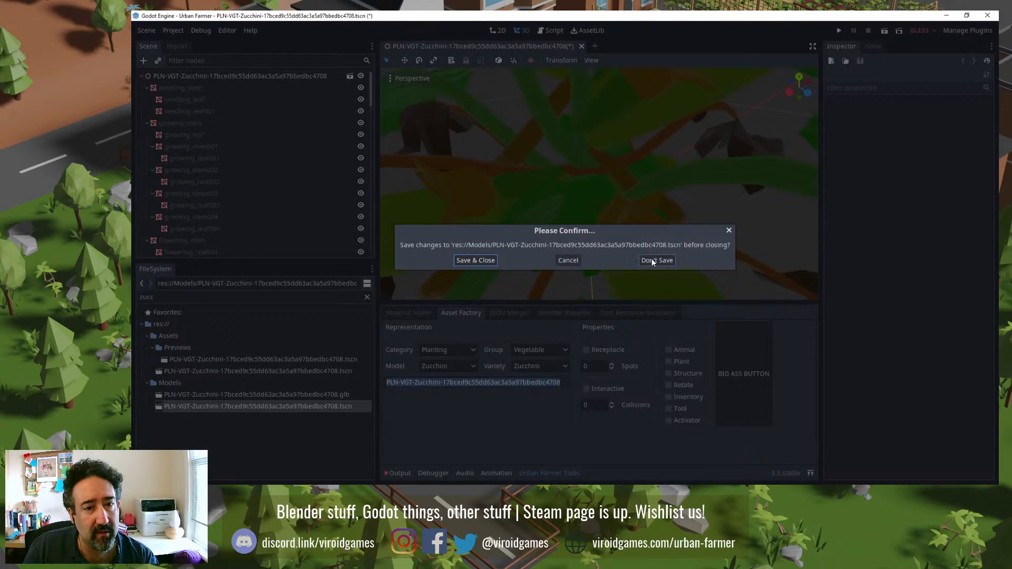
pyautogui.click(653, 259)
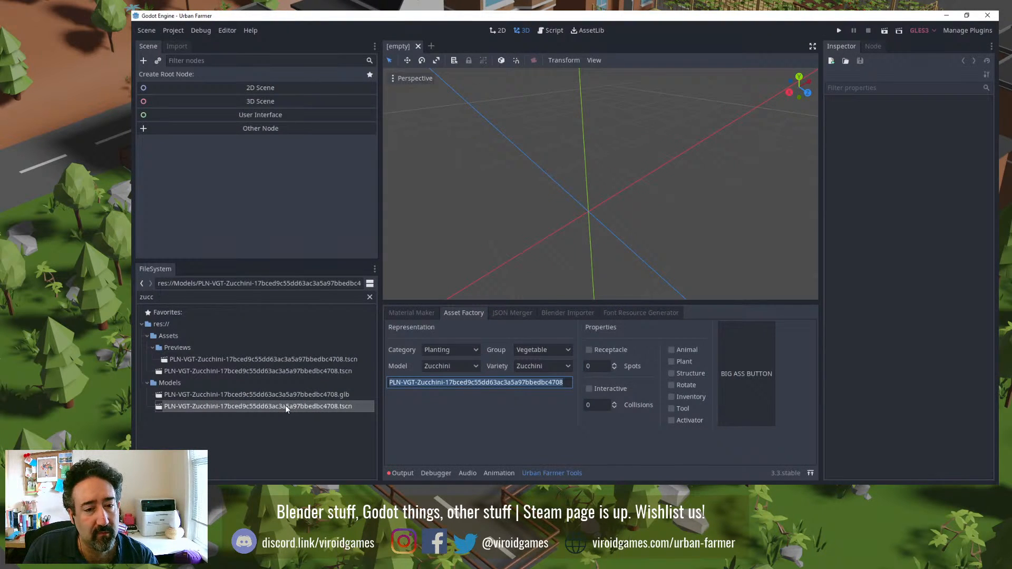
pyautogui.click(270, 372)
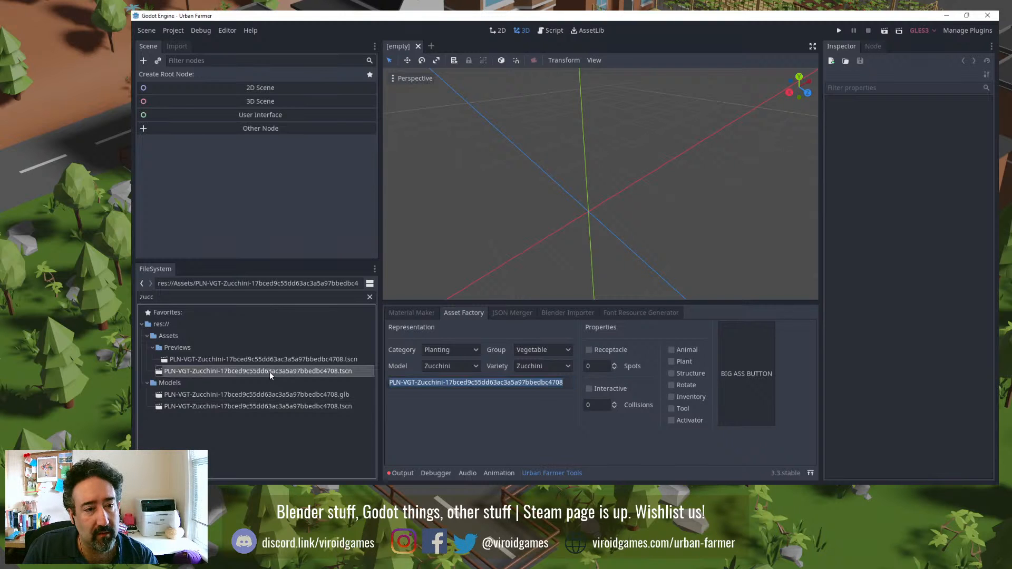
pyautogui.doubleClick(270, 371)
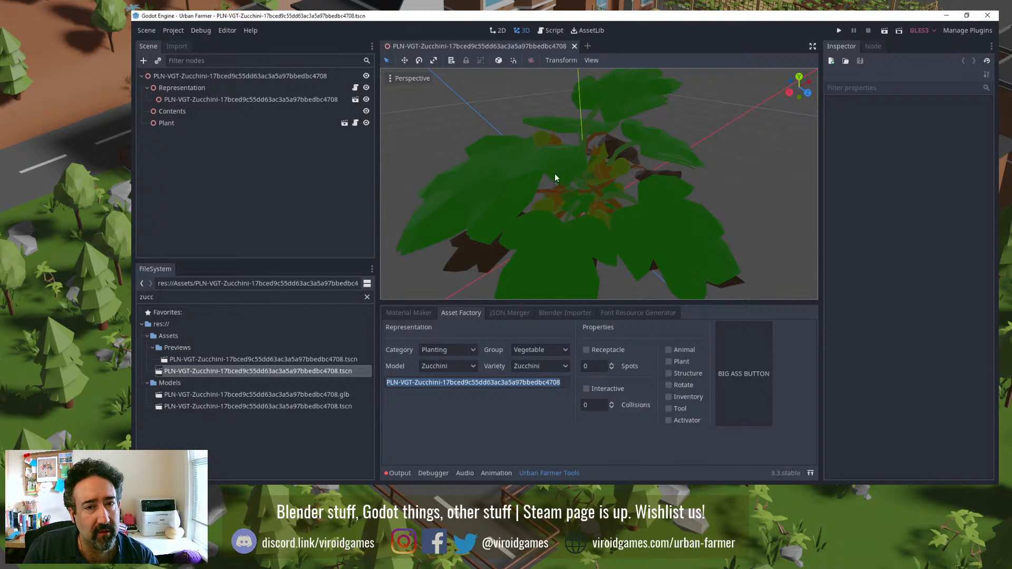
pyautogui.moveTo(549, 169)
pyautogui.mouseDown(button='middle')
pyautogui.moveTo(573, 138)
pyautogui.moveTo(538, 180)
pyautogui.mouseUp(button='middle')
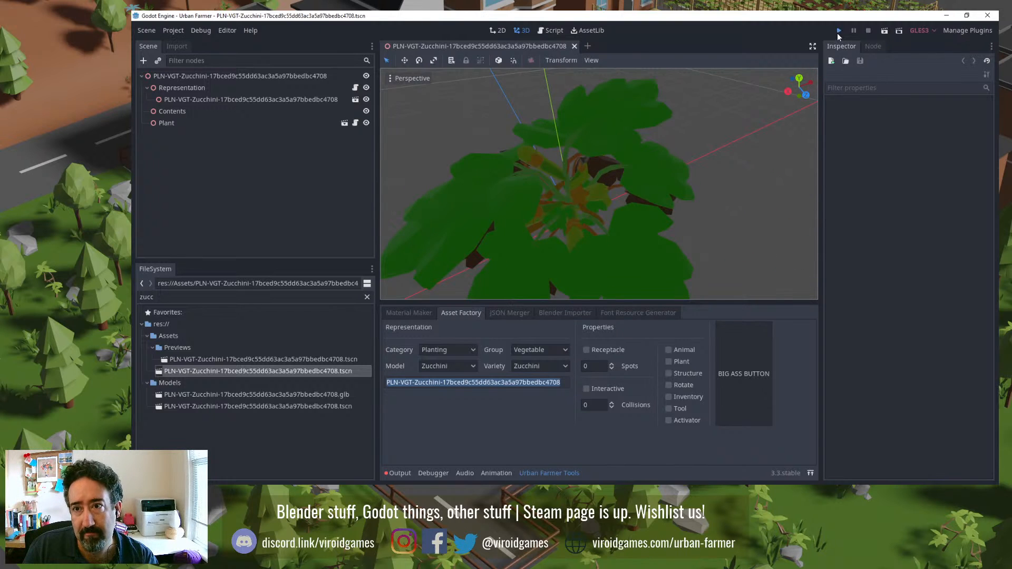
# Step: Run the Urban Farmer project and bring the trellis planters into close view in the game
pyautogui.click(839, 32)
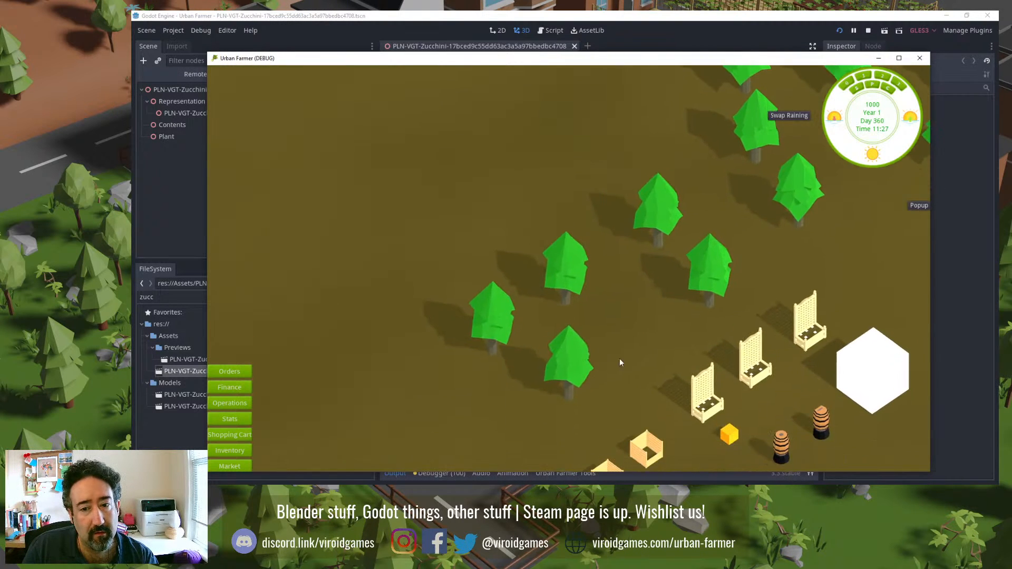
pyautogui.press('s')
pyautogui.press('d')
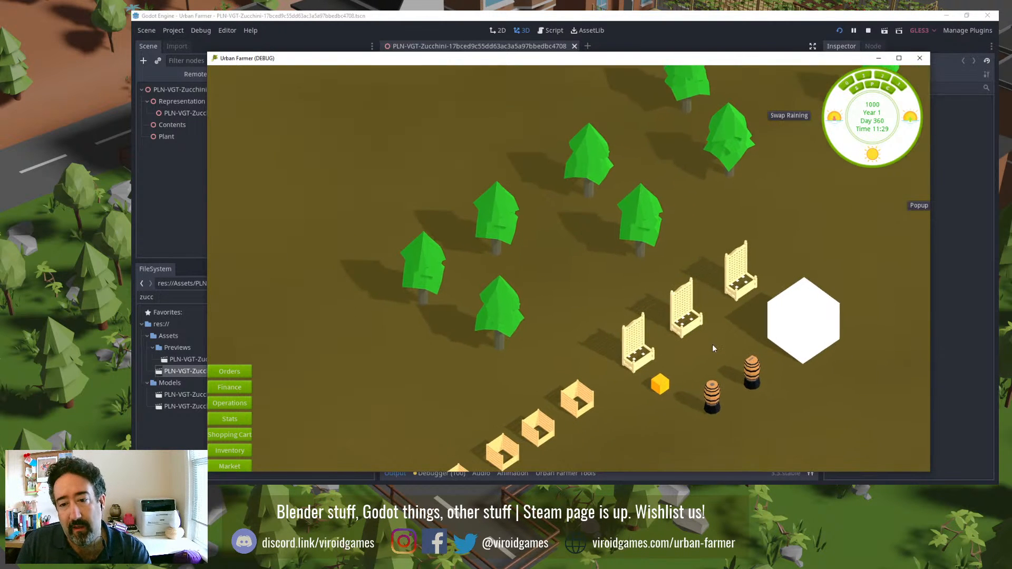
pyautogui.scroll(5, 636, 315)
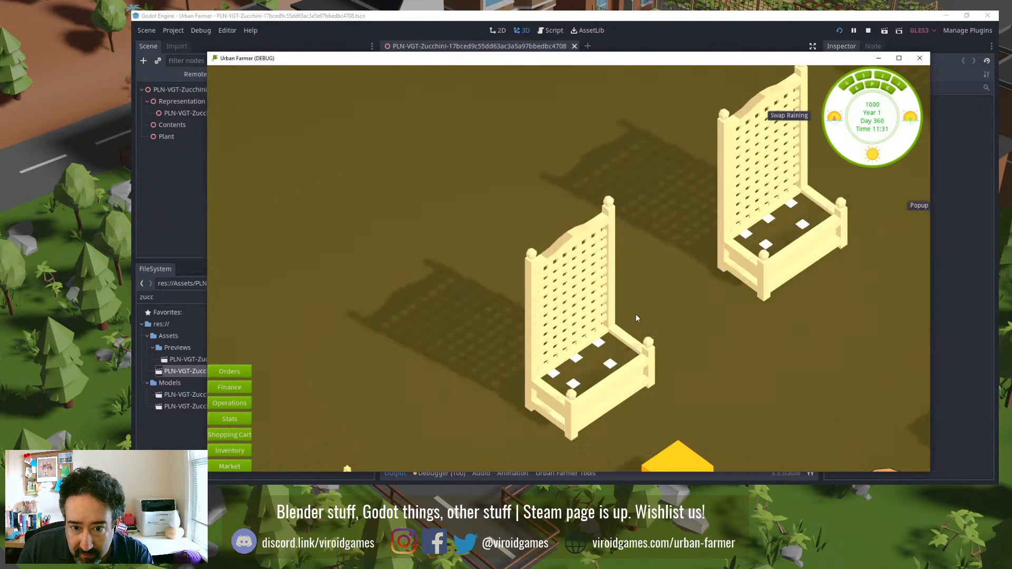
pyautogui.scroll(2, 630, 321)
pyautogui.scroll(-3, 630, 324)
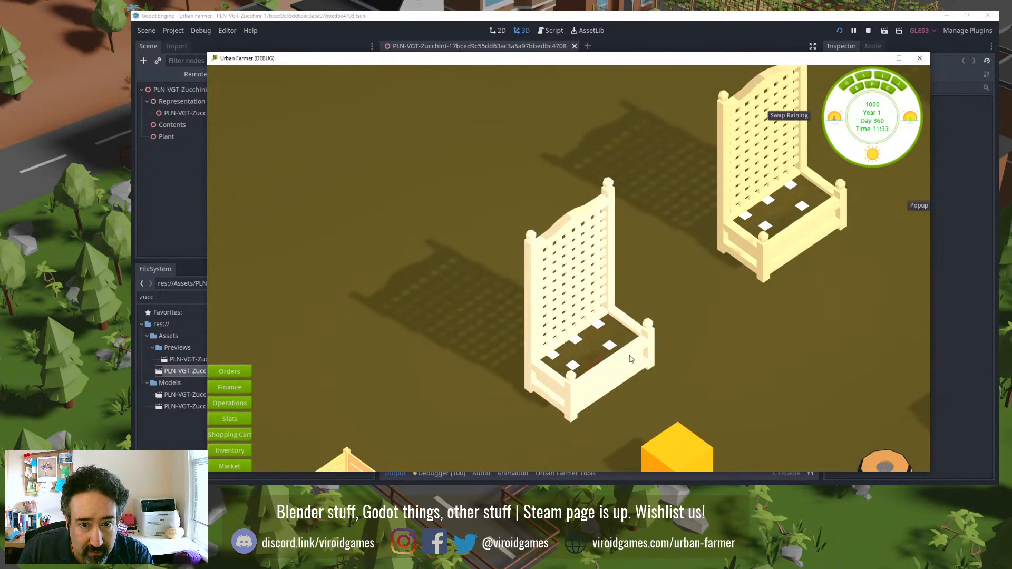
# Step: Select Zucchini from the game's inventory to check the plant in-game, and close the running game
pyautogui.click(219, 466)
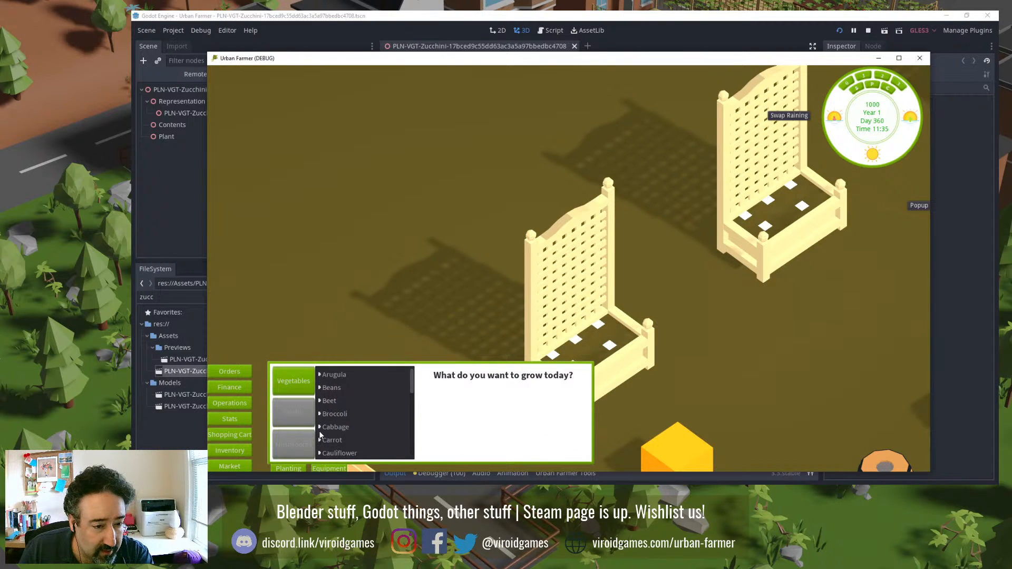
pyautogui.click(232, 447)
pyautogui.scroll(-5, 372, 363)
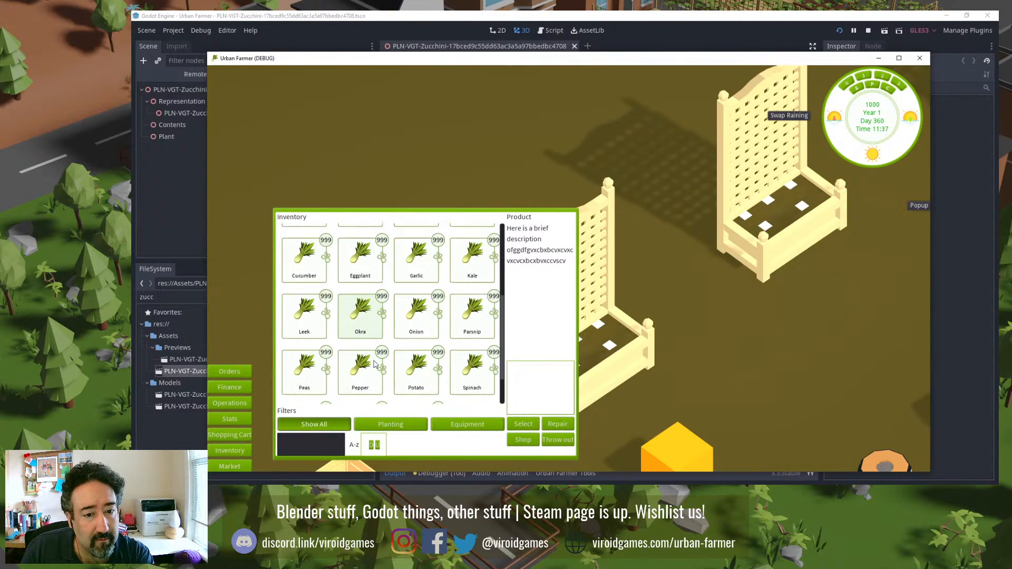
pyautogui.scroll(-2, 374, 363)
pyautogui.click(416, 376)
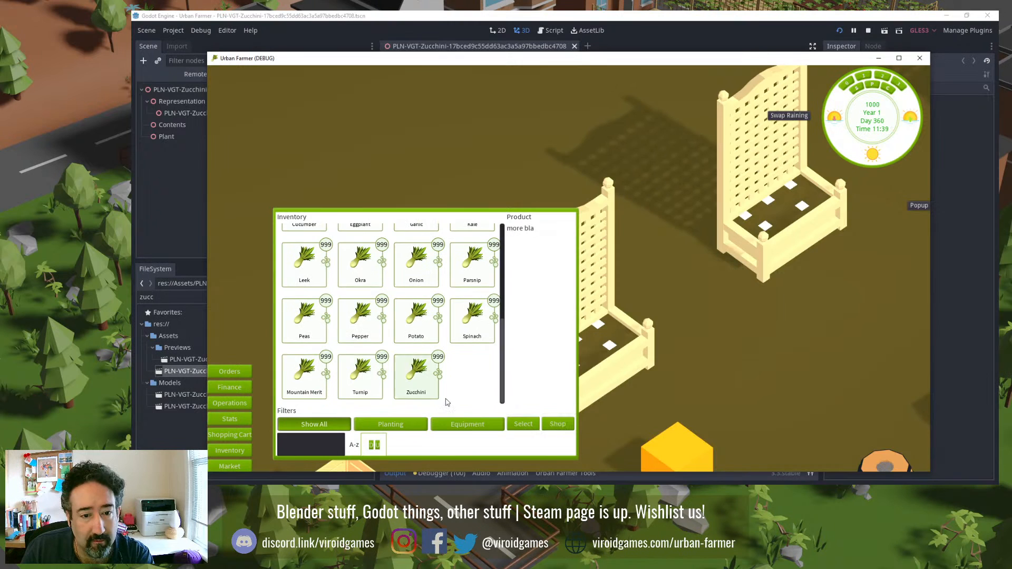
pyautogui.click(523, 425)
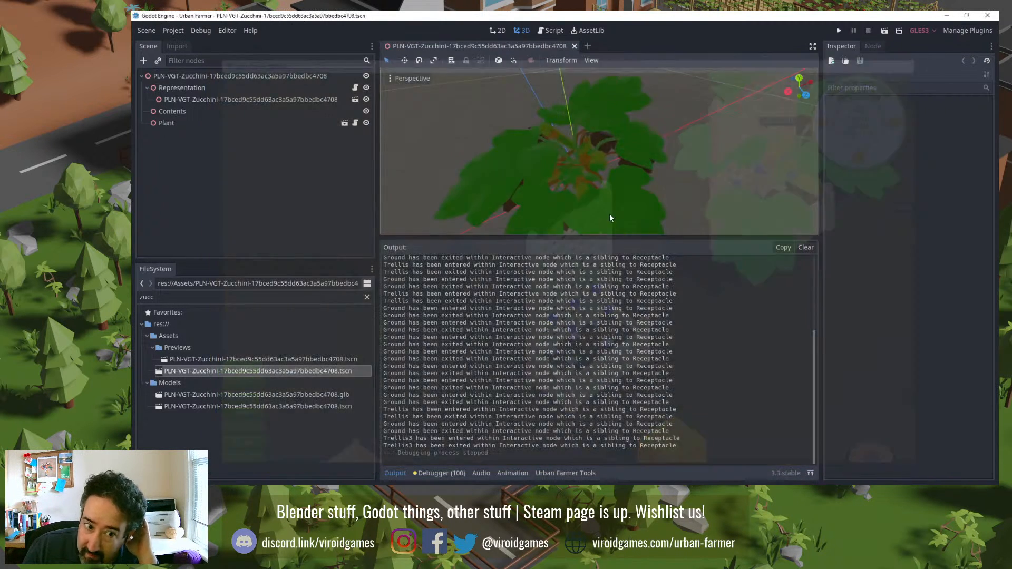
pyautogui.click(920, 58)
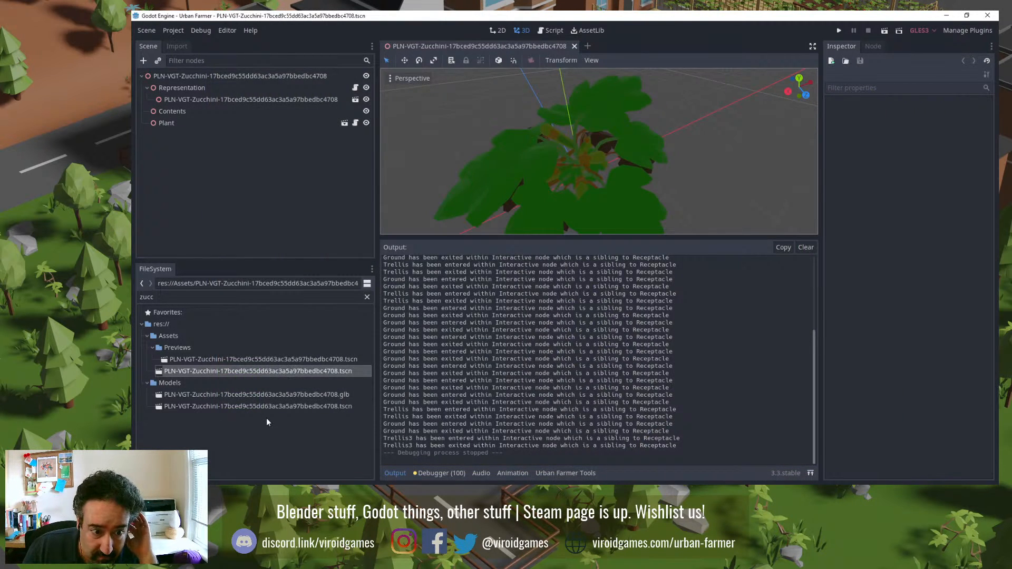
# Step: Open the zucchini .glb as a new inherited scene, inspect and close it, and look briefly at the model in Blender before returning to Godot
pyautogui.doubleClick(302, 393)
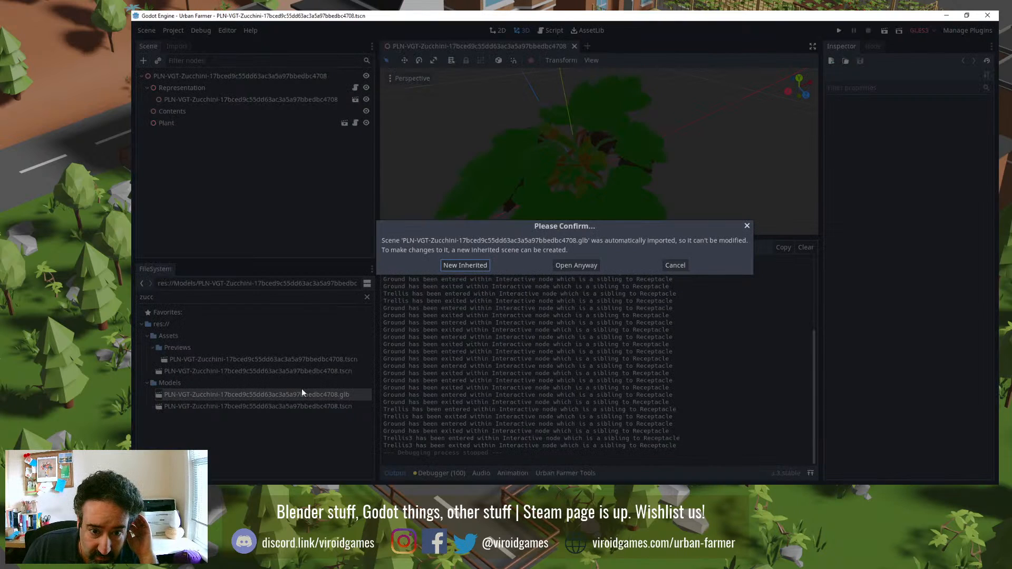
pyautogui.click(465, 266)
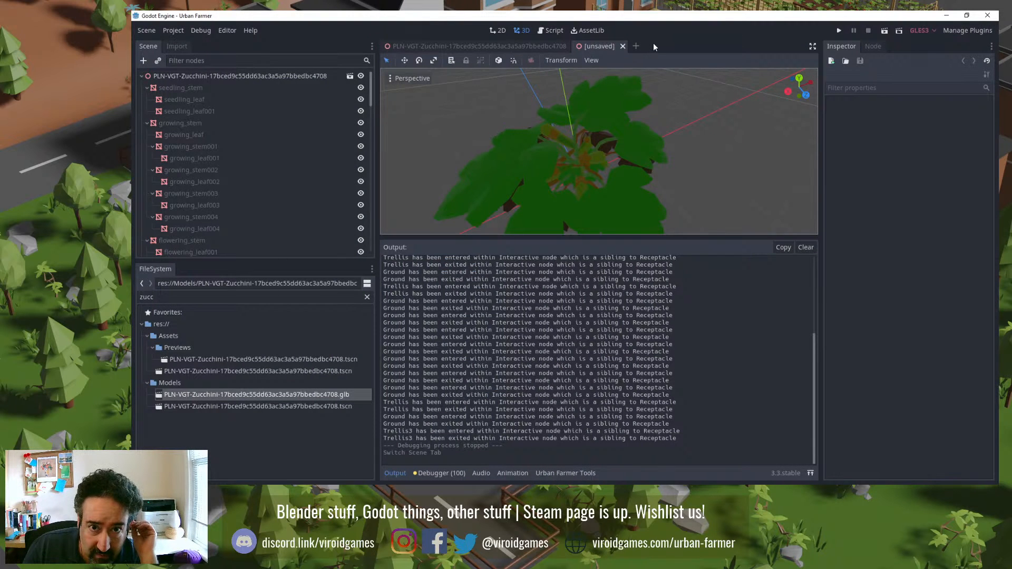
pyautogui.click(623, 47)
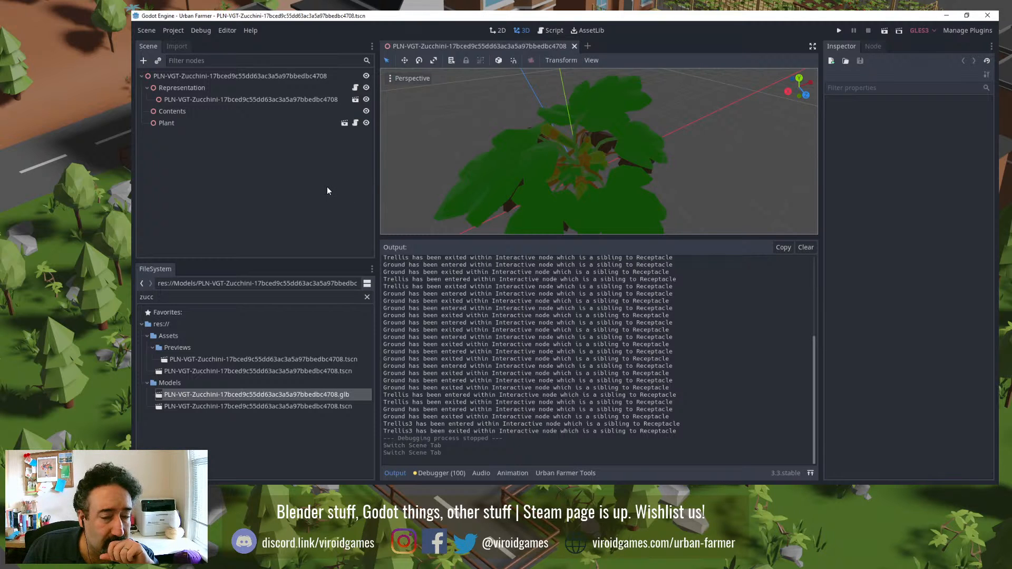
pyautogui.hotkey('alt', 'Tab')
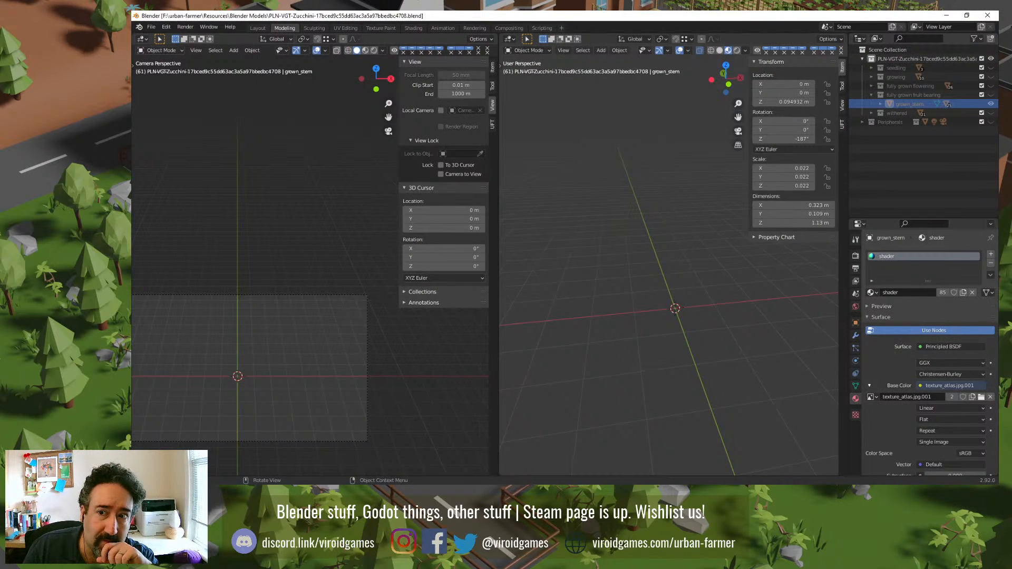
pyautogui.hotkey('alt', 'Tab')
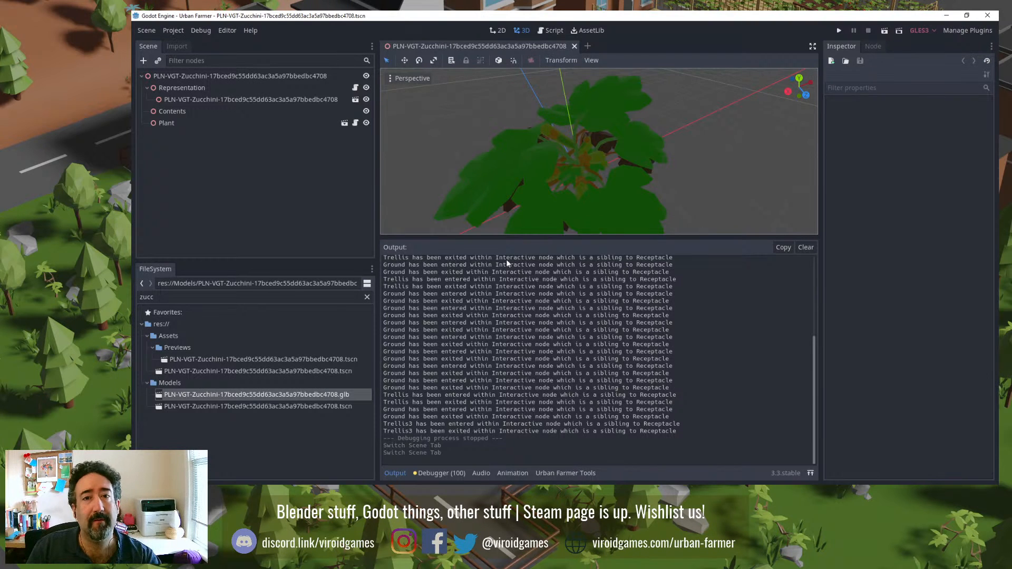
# Step: Reopen the zucchini .tscn scenes from Assets and Models in turn to compare their node trees, closing each one
pyautogui.click(575, 47)
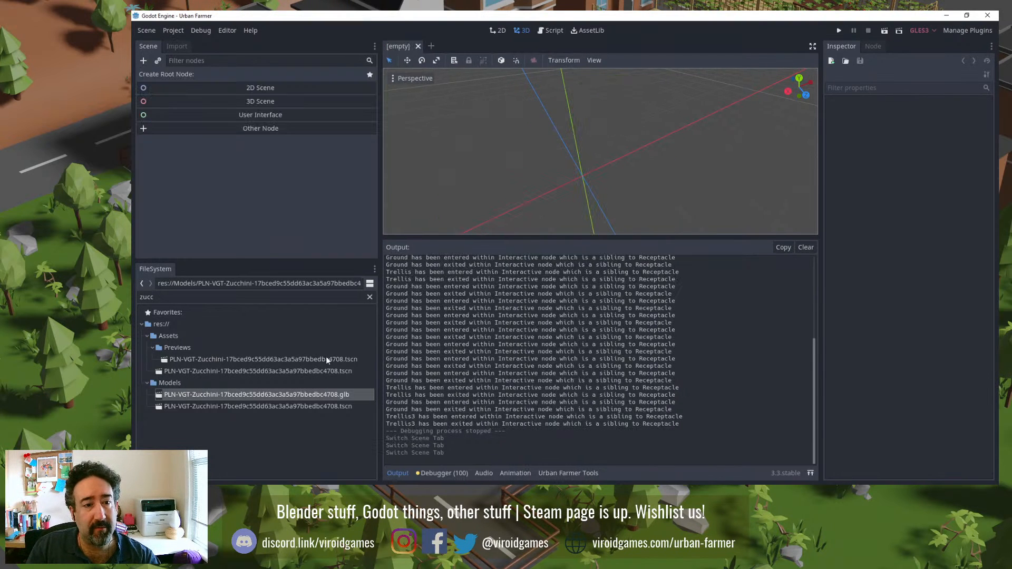
pyautogui.doubleClick(267, 371)
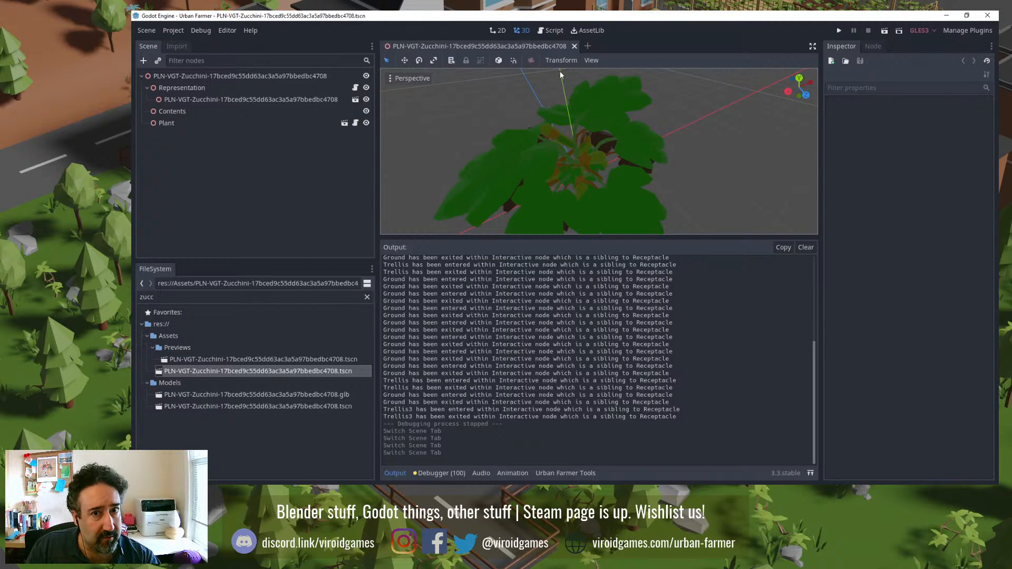
pyautogui.click(575, 46)
pyautogui.doubleClick(261, 407)
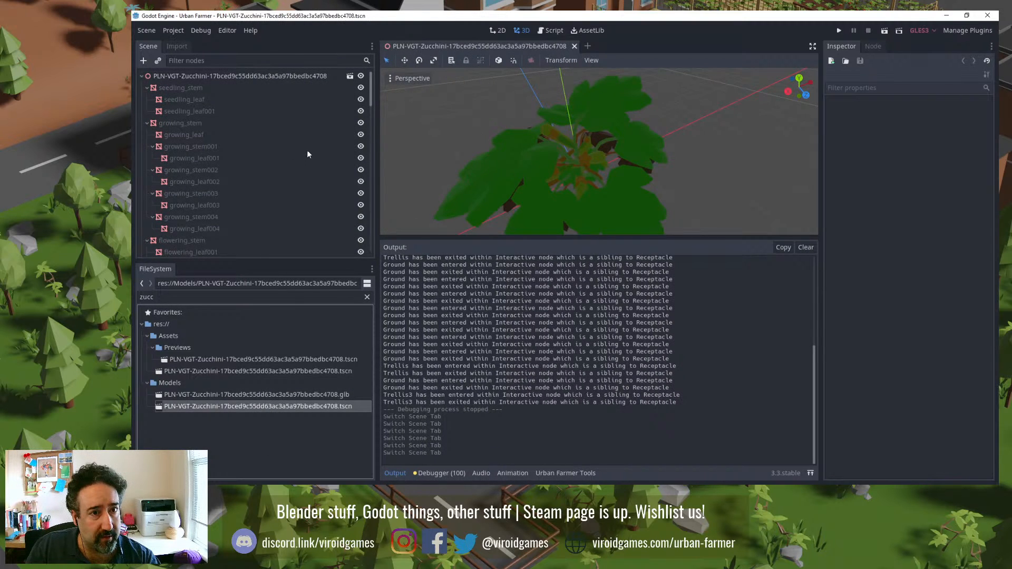
pyautogui.click(575, 47)
pyautogui.doubleClick(305, 372)
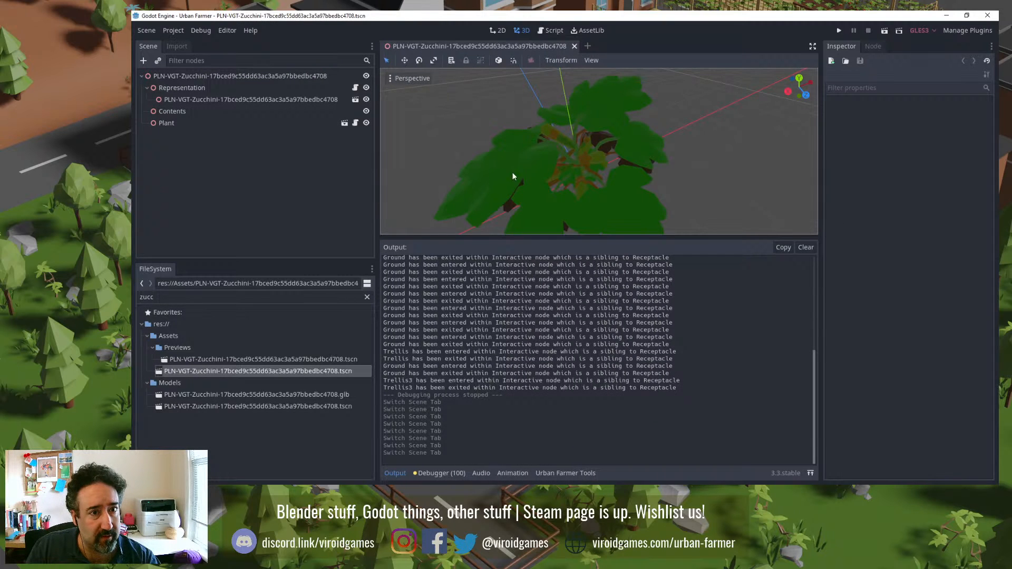
pyautogui.click(575, 46)
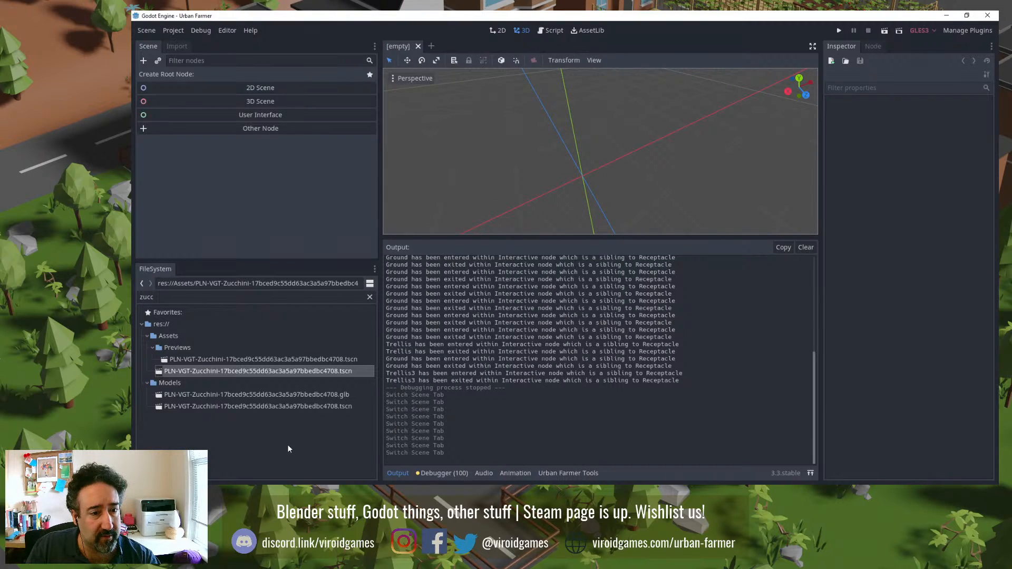
# Step: Create a new inherited scene from the zucchini .glb and collapse its five growth-stage stem branches in the node tree
pyautogui.doubleClick(293, 395)
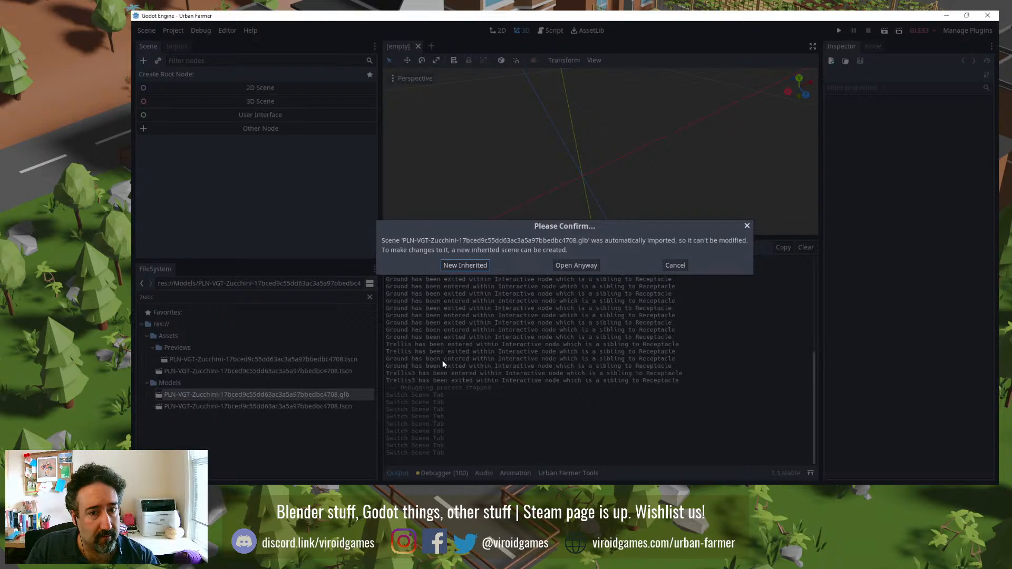
pyautogui.click(461, 267)
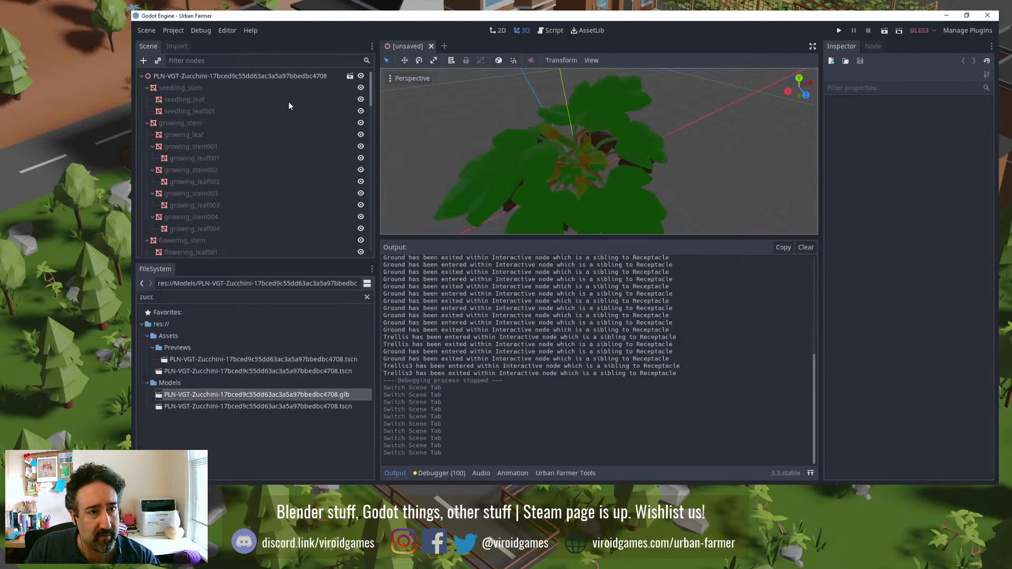
pyautogui.moveTo(546, 184); pyautogui.dragTo(550, 152, button='middle')
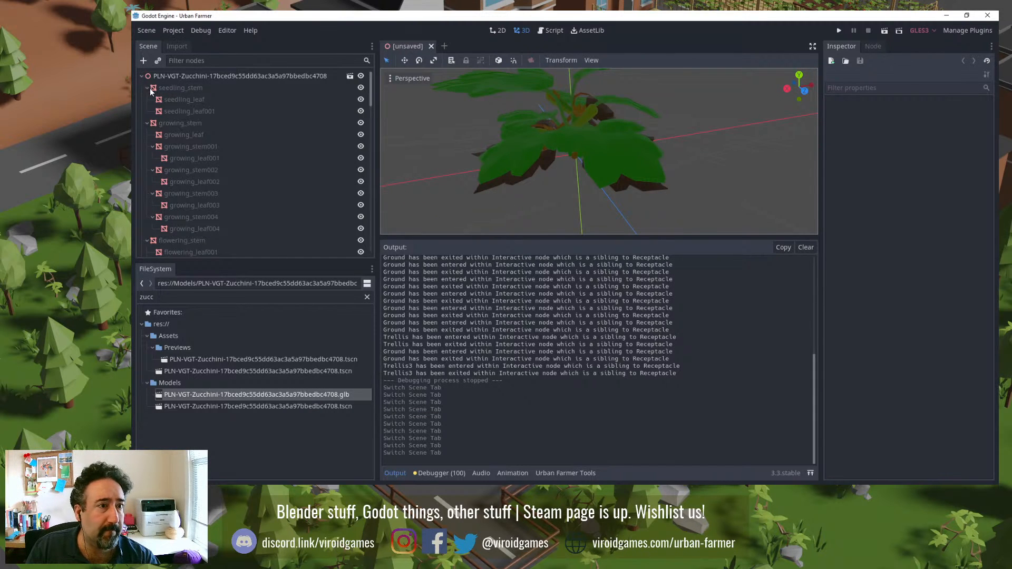
pyautogui.click(147, 88)
pyautogui.click(147, 99)
pyautogui.click(147, 112)
pyautogui.click(147, 123)
pyautogui.click(147, 135)
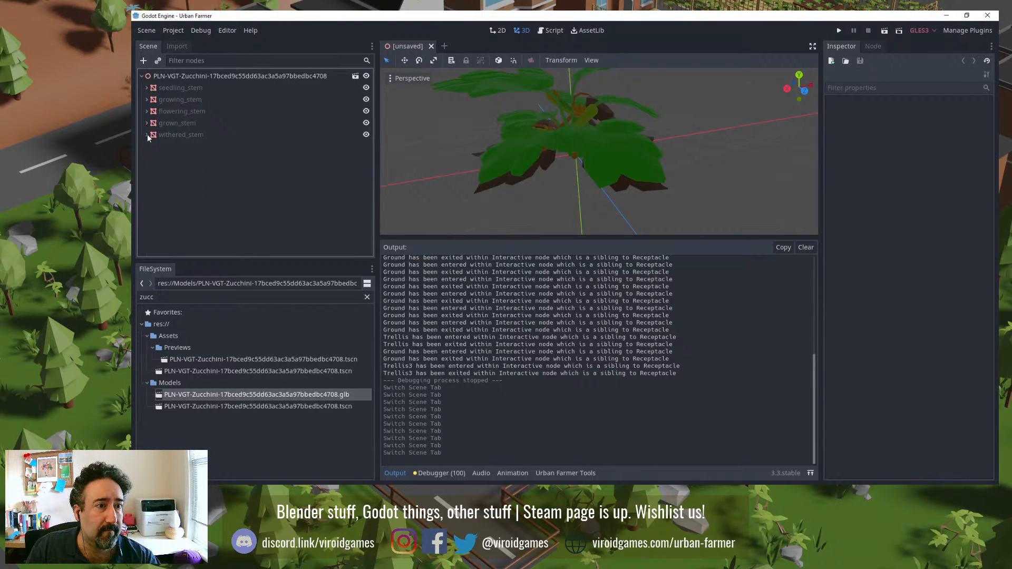
# Step: Hide the seedling_stem, growing_stem, flowering_stem and withered_stem nodes, leaving grown_stem visible, and inspect the grown plant
pyautogui.click(366, 88)
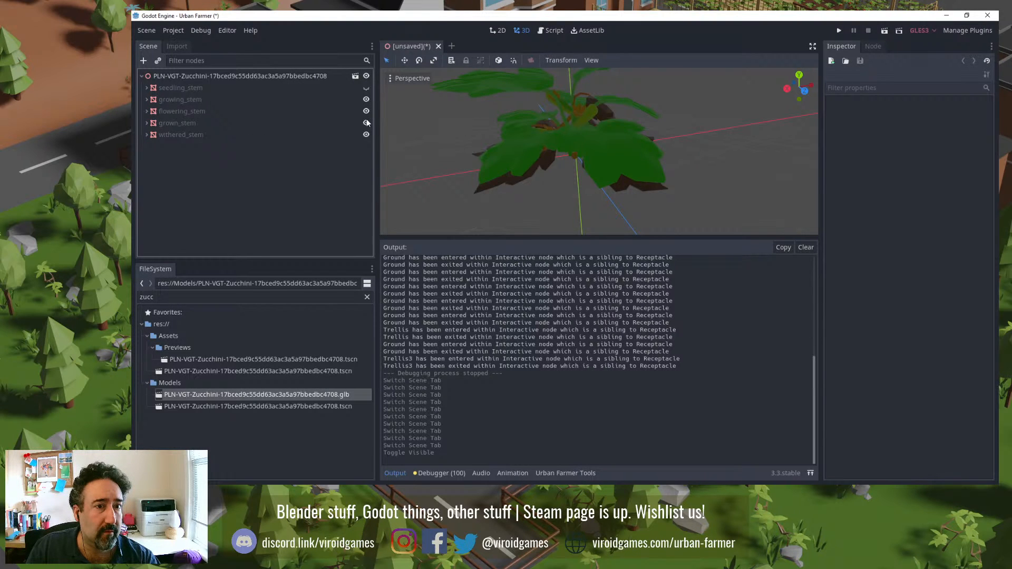
pyautogui.click(366, 99)
pyautogui.click(365, 111)
pyautogui.click(366, 135)
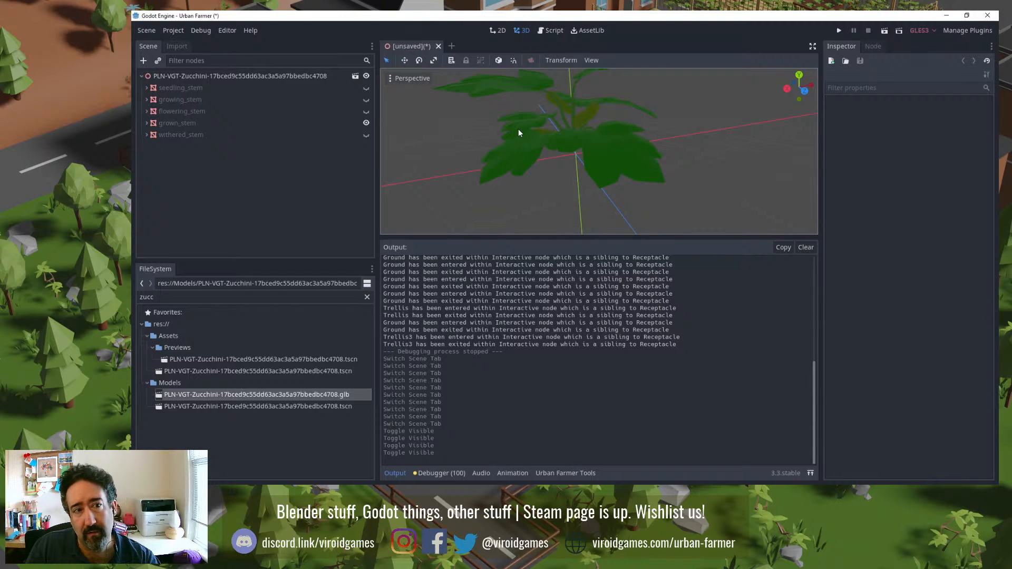
pyautogui.moveTo(531, 133)
pyautogui.mouseDown(button='middle')
pyautogui.moveTo(564, 150)
pyautogui.moveTo(539, 151)
pyautogui.mouseUp(button='middle')
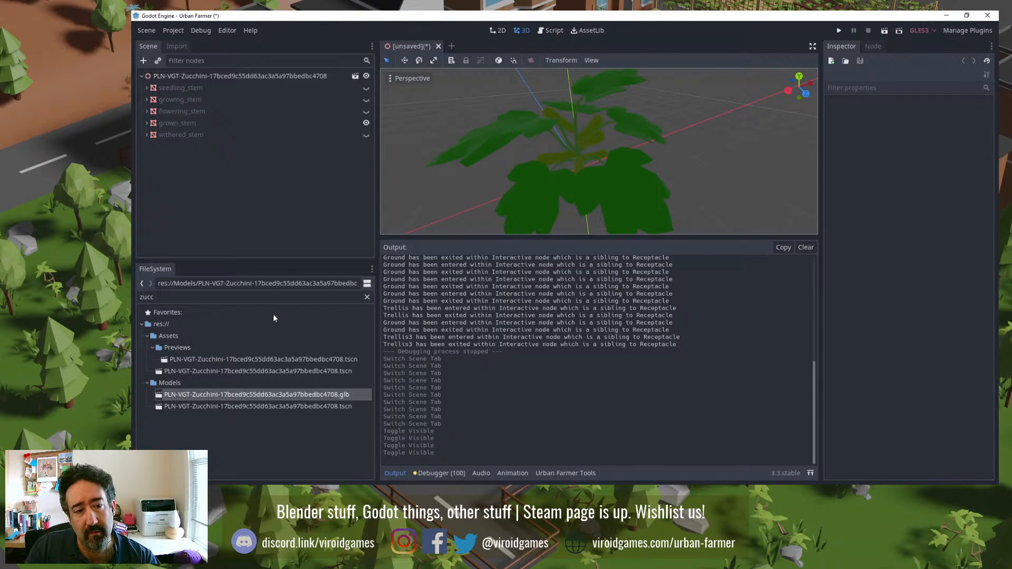
# Step: Save the inherited scene in res://Models, overwriting the existing PLN-VGT-Zucchini .tscn file
pyautogui.hotkey('ctrl', 's')
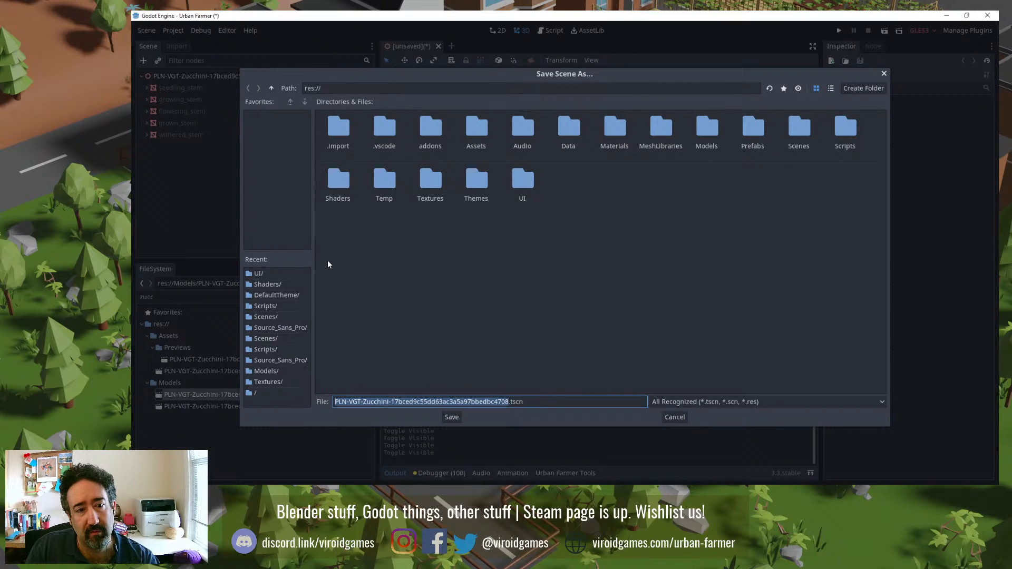
pyautogui.click(273, 370)
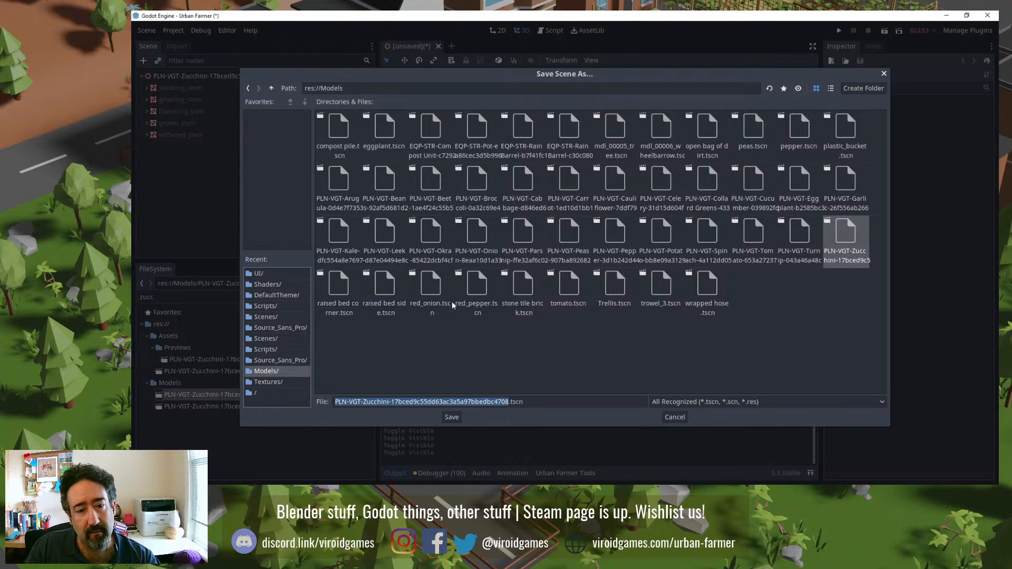
pyautogui.click(453, 418)
pyautogui.click(544, 261)
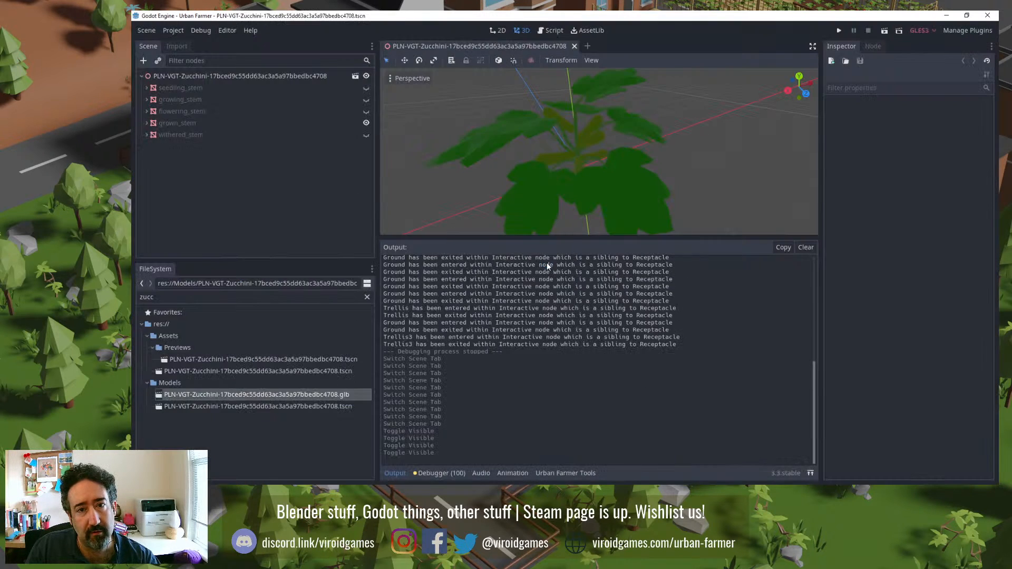
# Step: Close the inherited scene, open the zucchini .tscn scene from the Assets folder and run the project
pyautogui.click(576, 46)
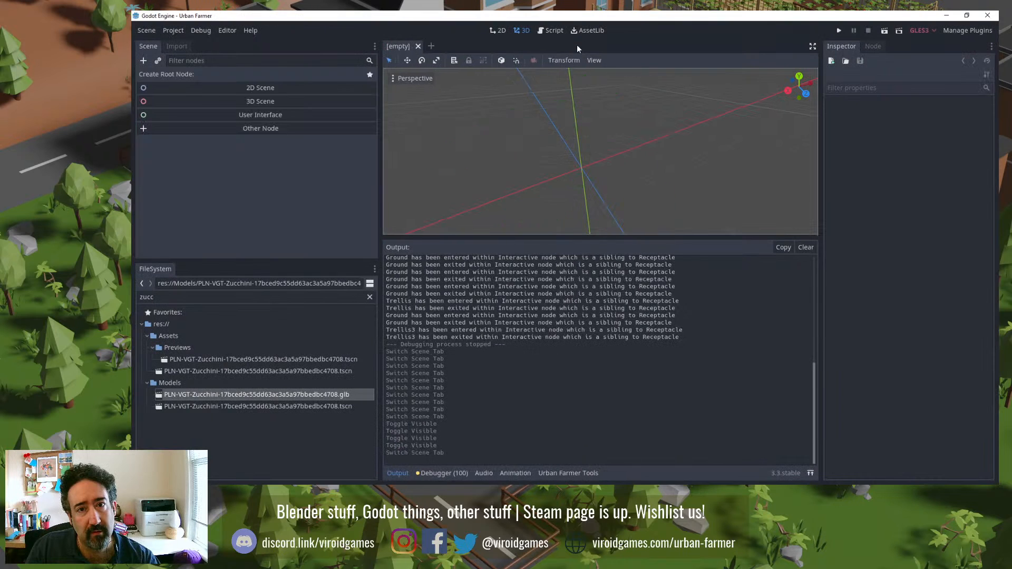
pyautogui.doubleClick(230, 371)
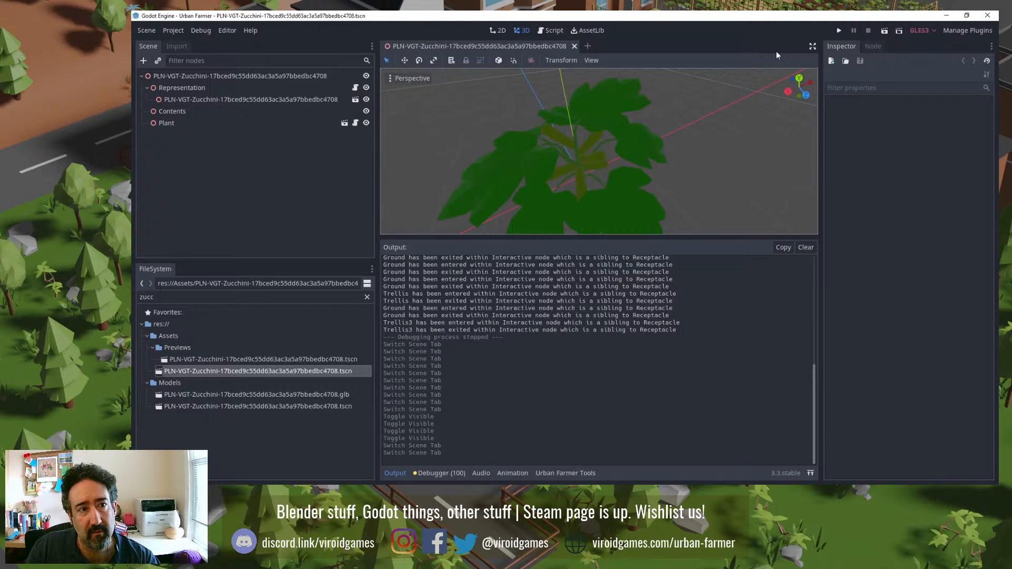
pyautogui.click(838, 31)
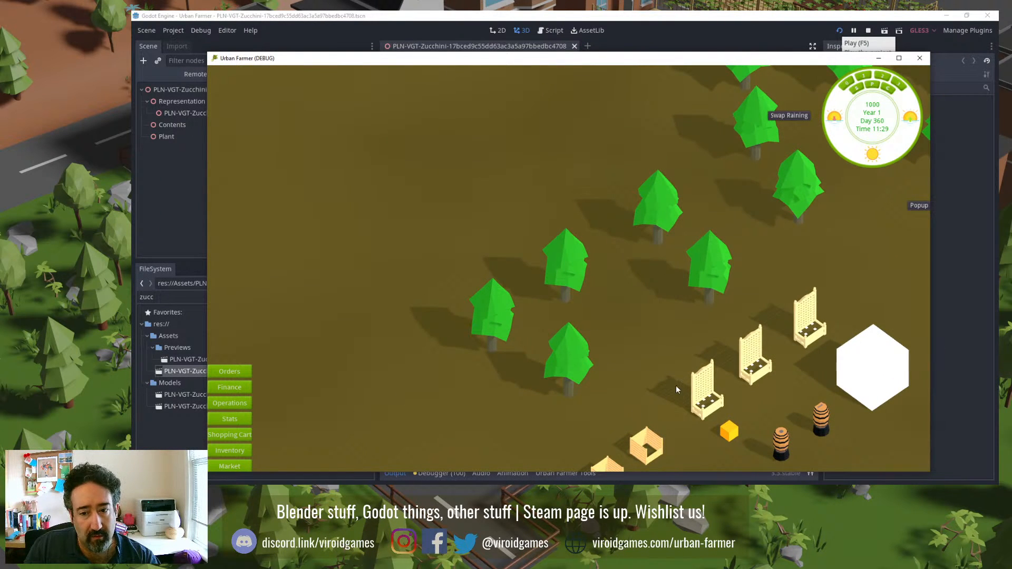
# Step: Try to plant Zucchini on the trellis nearest the planter boxes, filtering the inventory by "z" to find it
pyautogui.click(695, 384)
pyautogui.click(548, 392)
pyautogui.scroll(6, 581, 255)
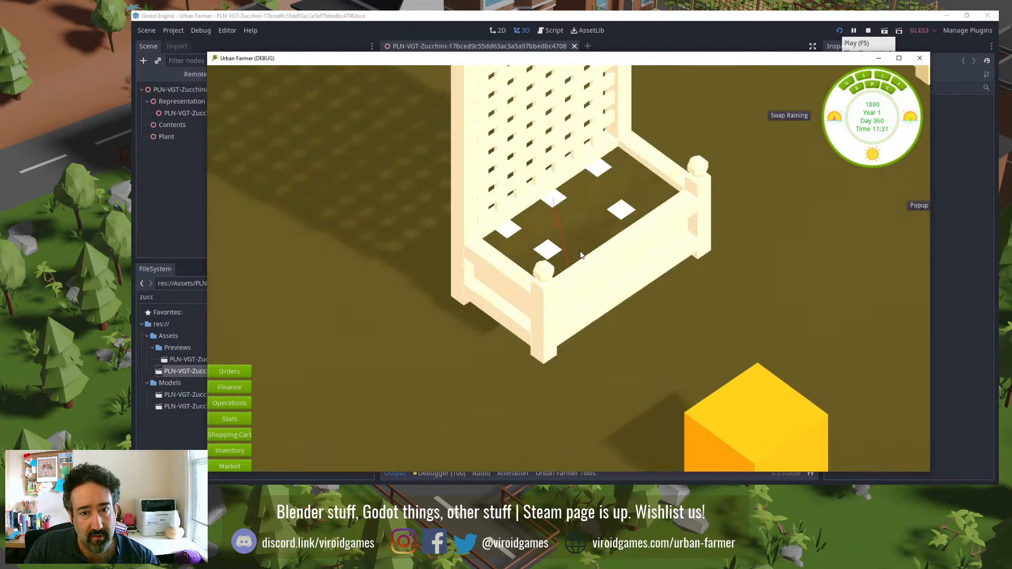
pyautogui.click(229, 452)
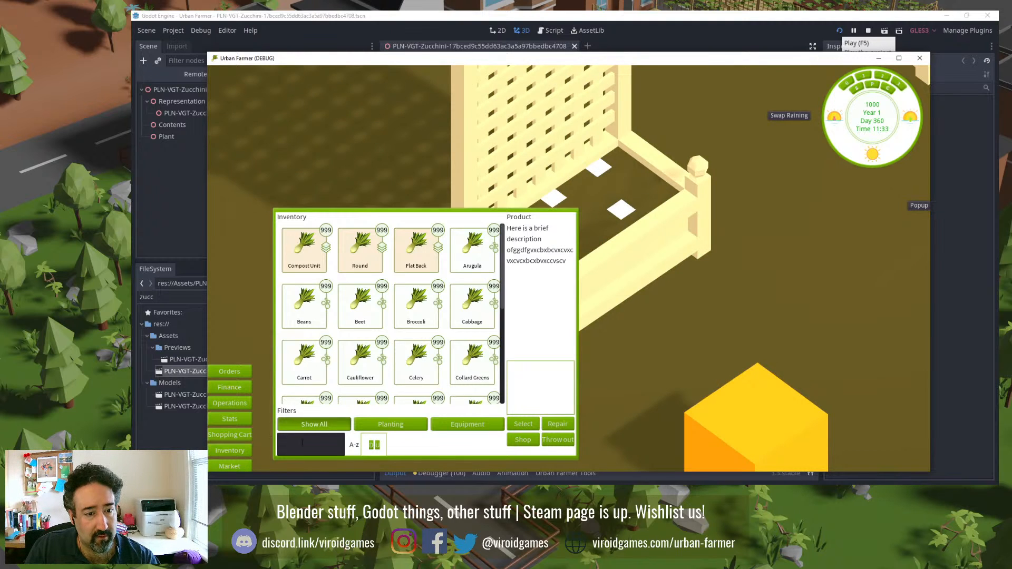
pyautogui.write('z')
pyautogui.click(306, 259)
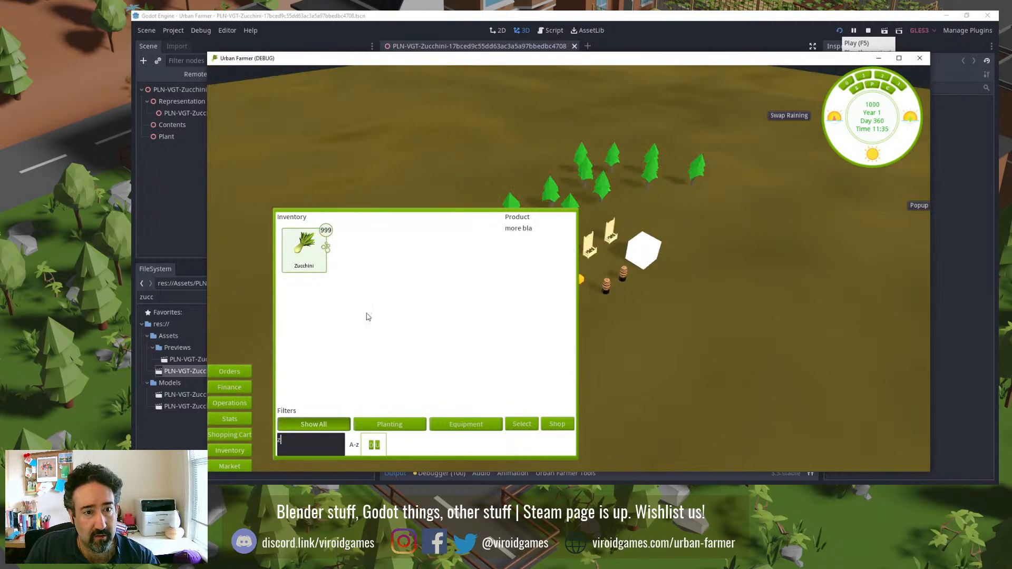
pyautogui.click(516, 424)
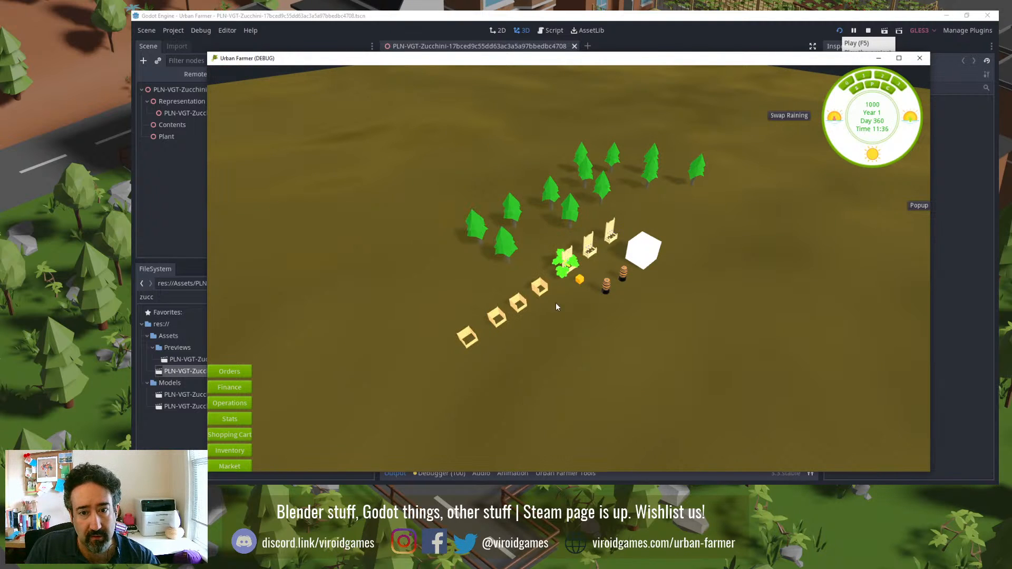
pyautogui.click(566, 272)
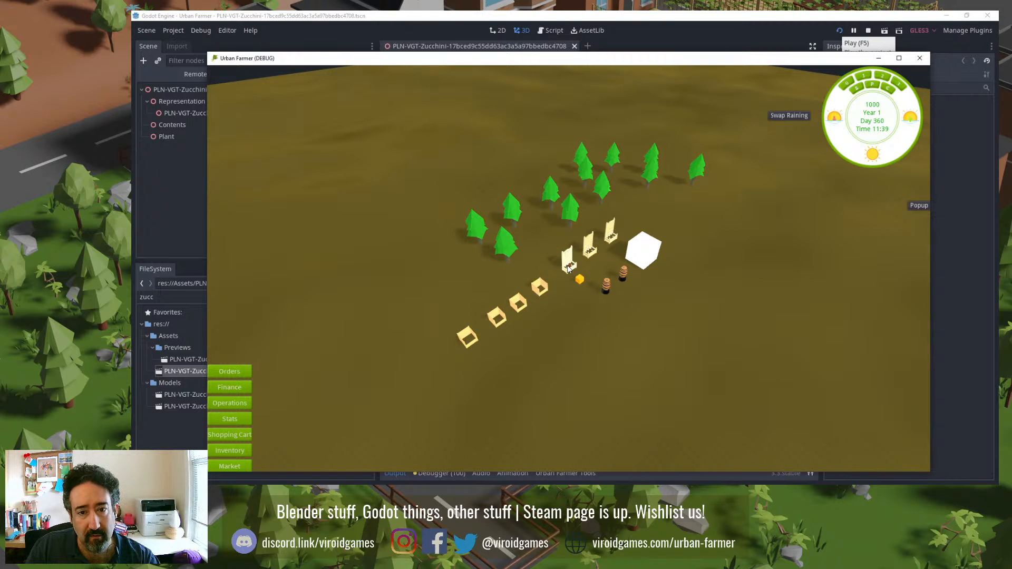
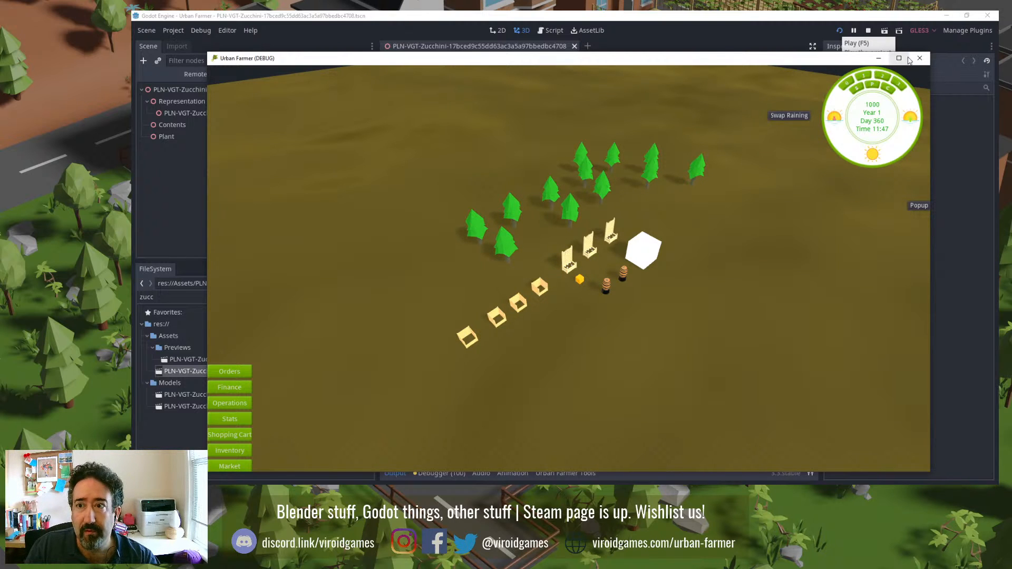
# Step: Restart the game and bring the trellises and planter boxes to the middle of the view
pyautogui.click(868, 31)
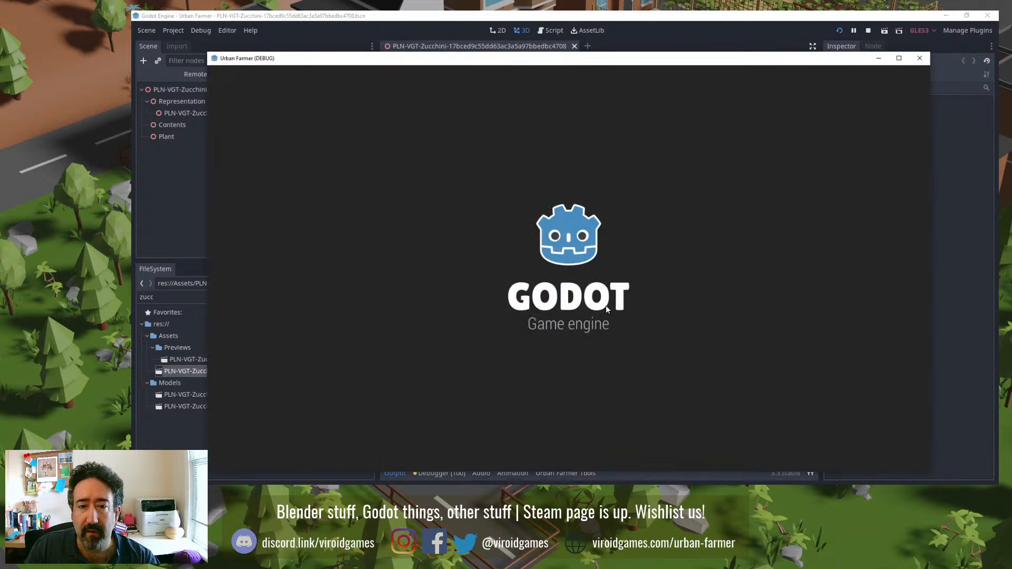
pyautogui.scroll(-5, 625, 313)
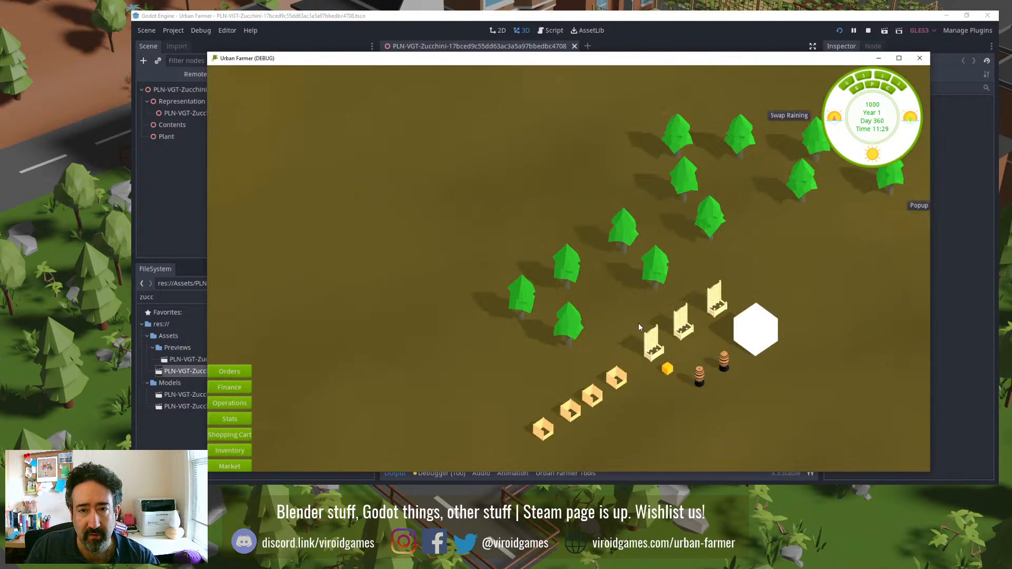
pyautogui.scroll(5, 638, 324)
pyautogui.scroll(-5, 637, 324)
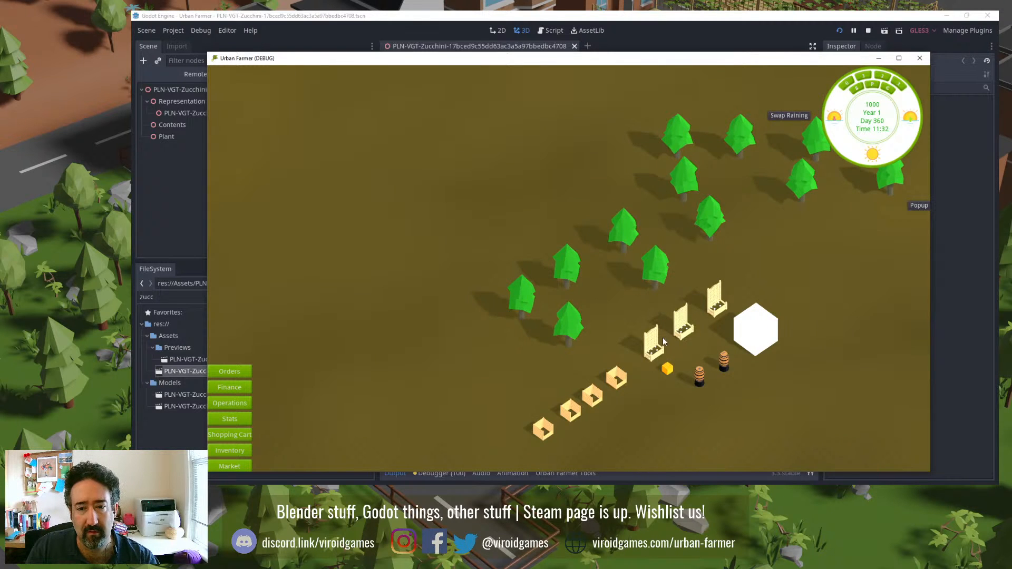
pyautogui.click(653, 345)
pyautogui.click(409, 336)
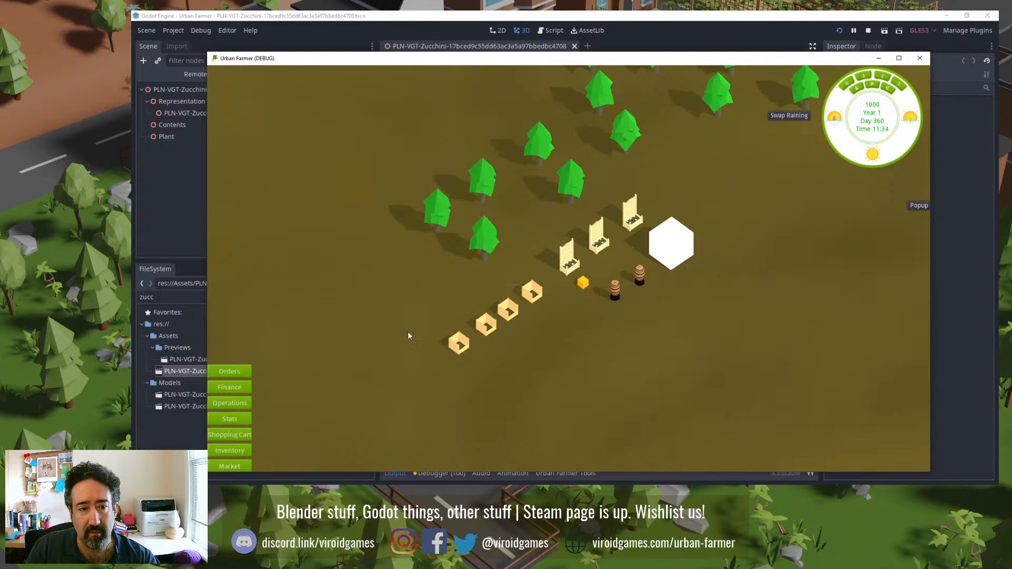
# Step: Open the game's inventory and filter its items by "z"
pyautogui.click(249, 449)
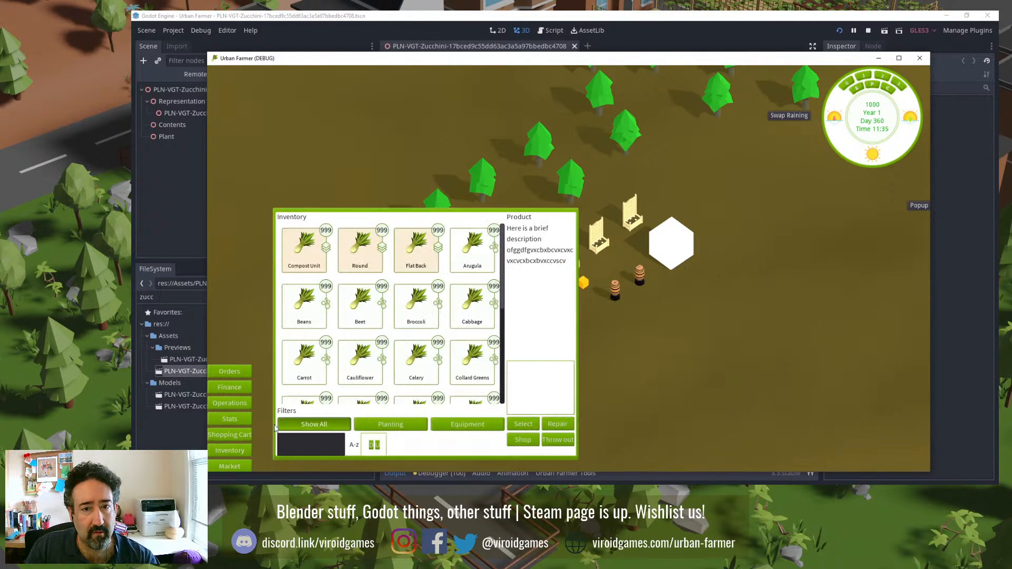
pyautogui.click(306, 442)
pyautogui.write('z')
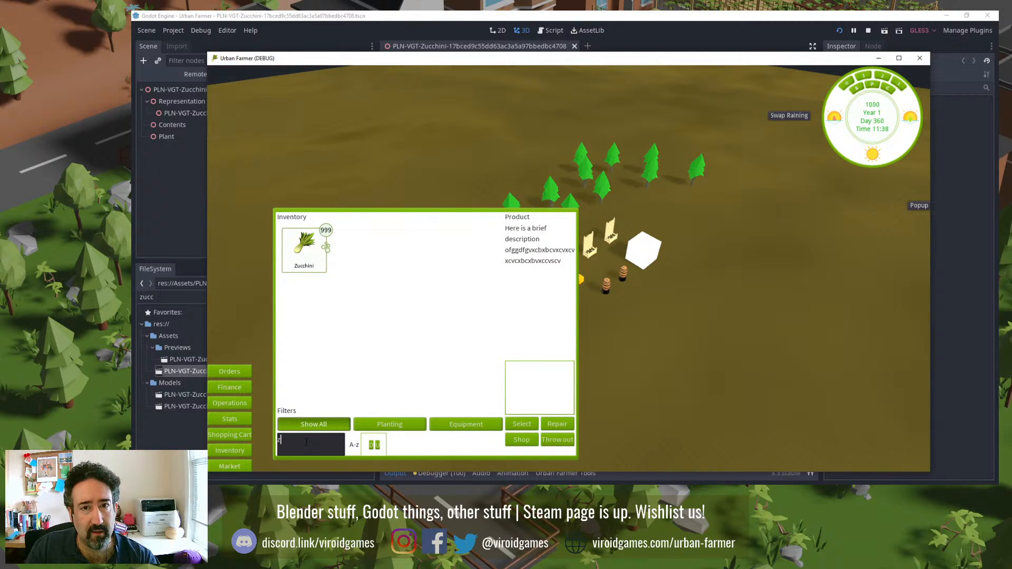
pyautogui.write('zzzz')
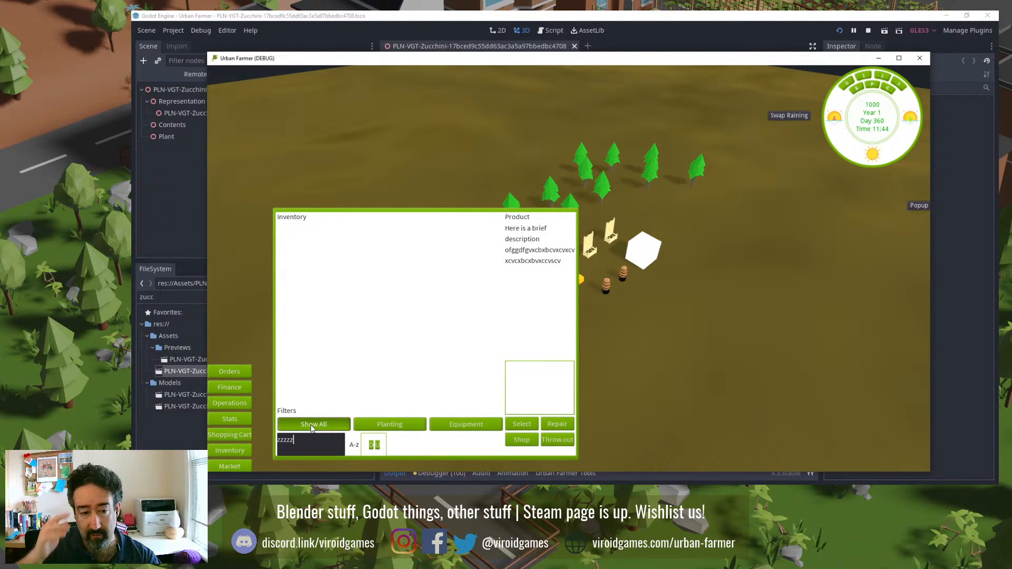
pyautogui.press('BackSpace')
pyautogui.press('BackSpace')
pyautogui.press('BackSpace')
pyautogui.press('BackSpace')
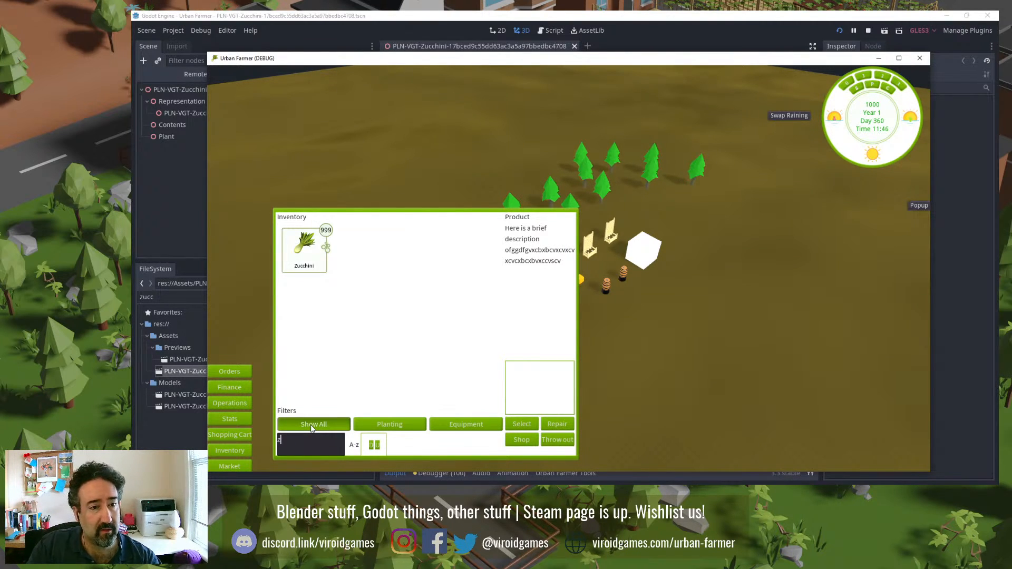
# Step: Select Zucchini from the inventory, plant it in the trellis beside the yellow cube and inspect the seedling up close
pyautogui.click(306, 263)
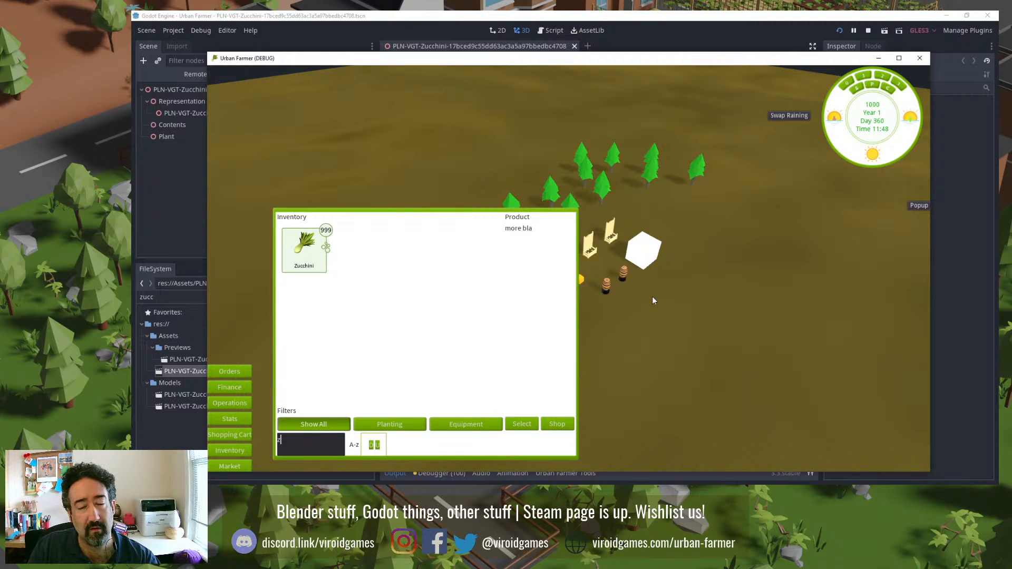
pyautogui.write('z')
pyautogui.scroll(5, 656, 298)
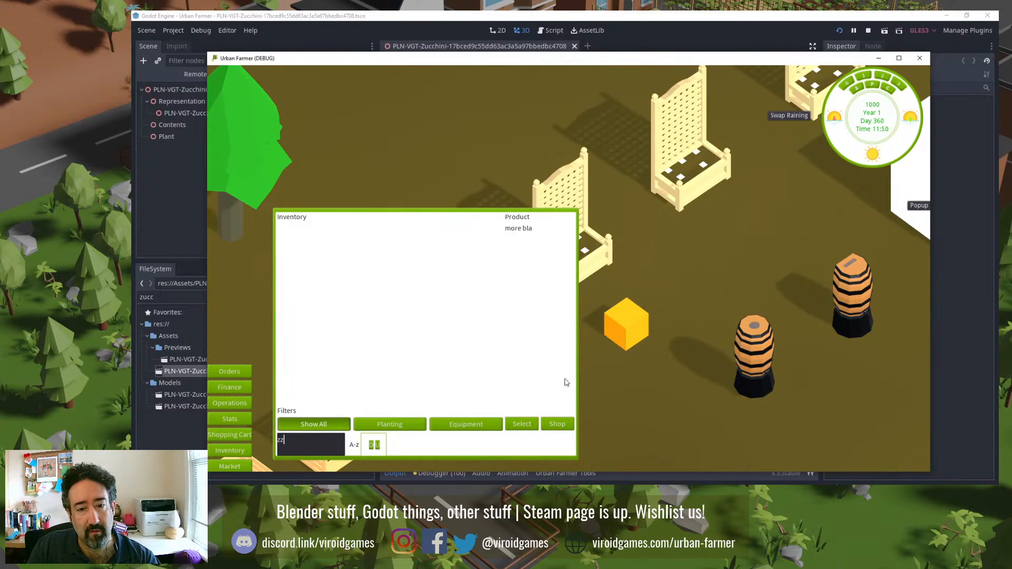
pyautogui.click(522, 424)
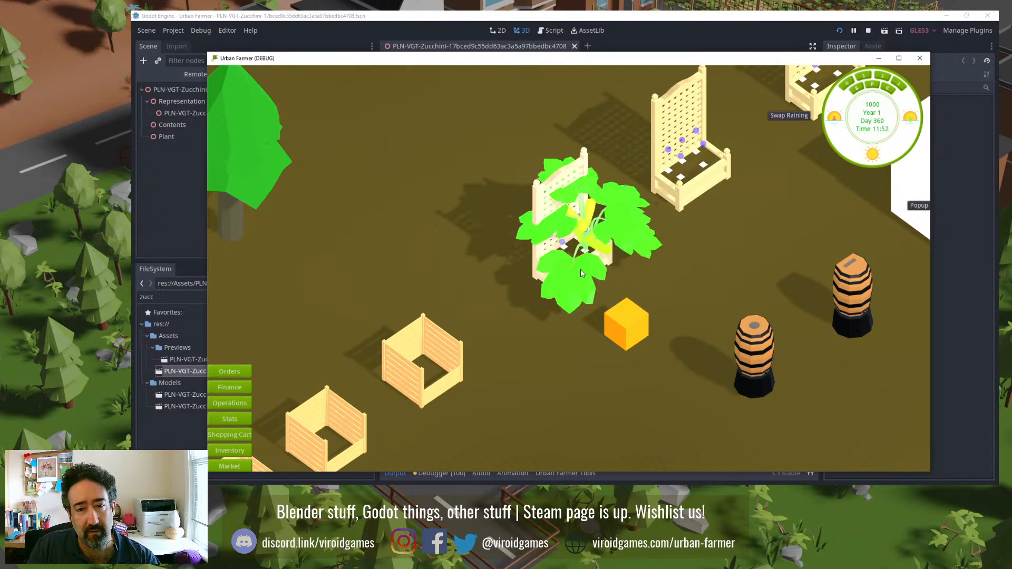
pyautogui.click(580, 269)
pyautogui.scroll(3, 594, 252)
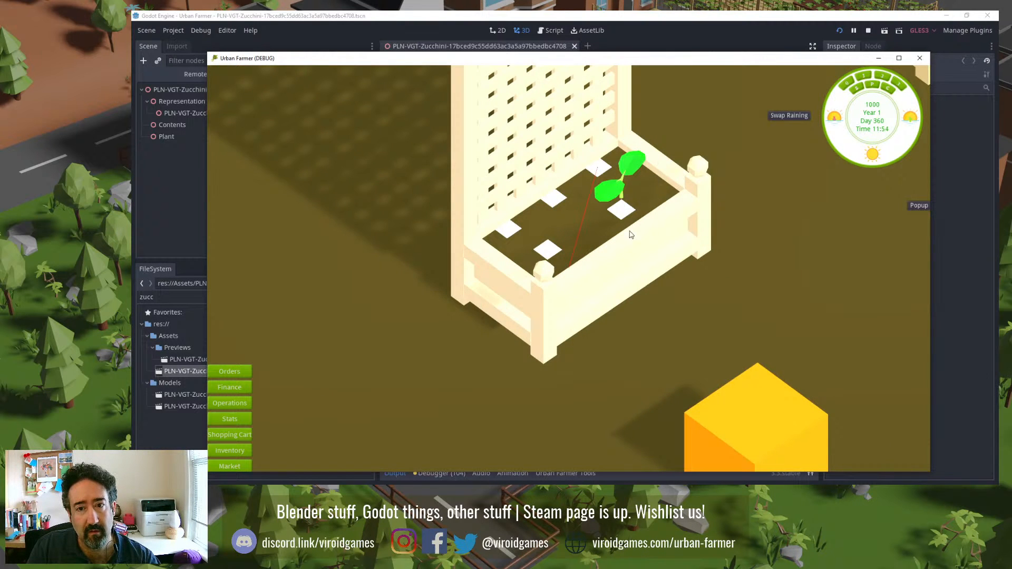
# Step: Close the game and examine the import settings of the zucchini .glb and then the .tscn in Models
pyautogui.click(920, 58)
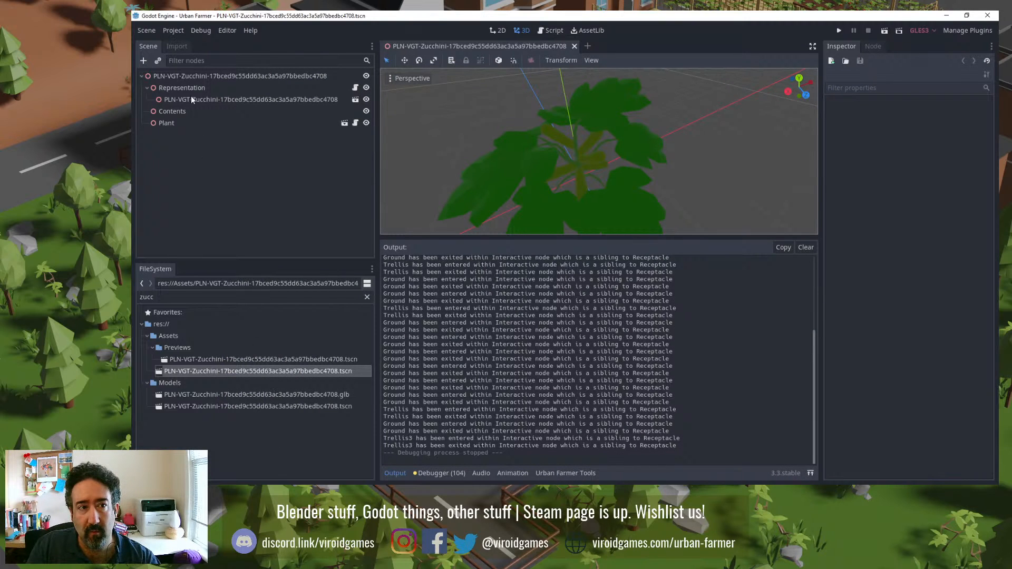
pyautogui.click(174, 49)
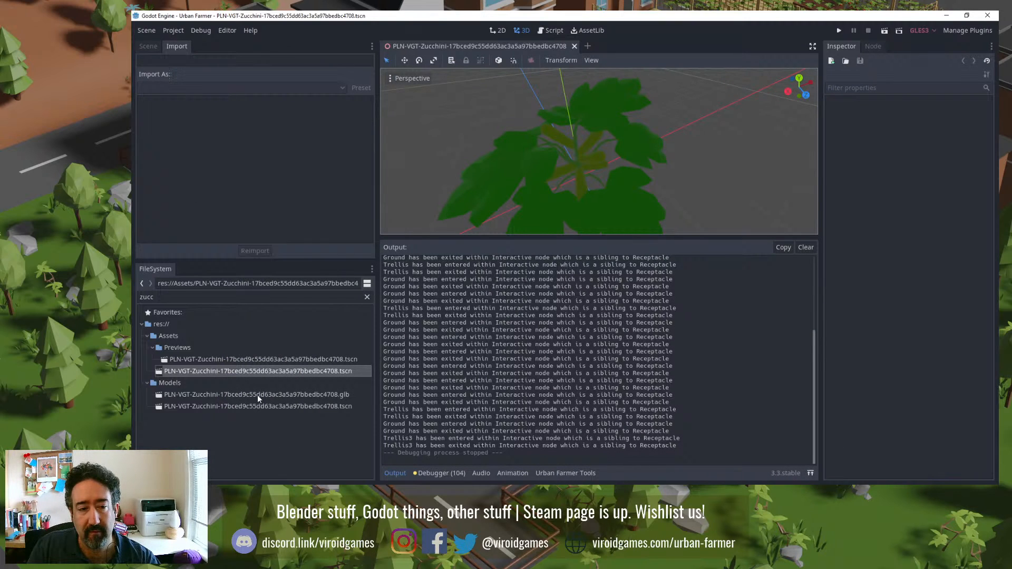
pyautogui.click(281, 394)
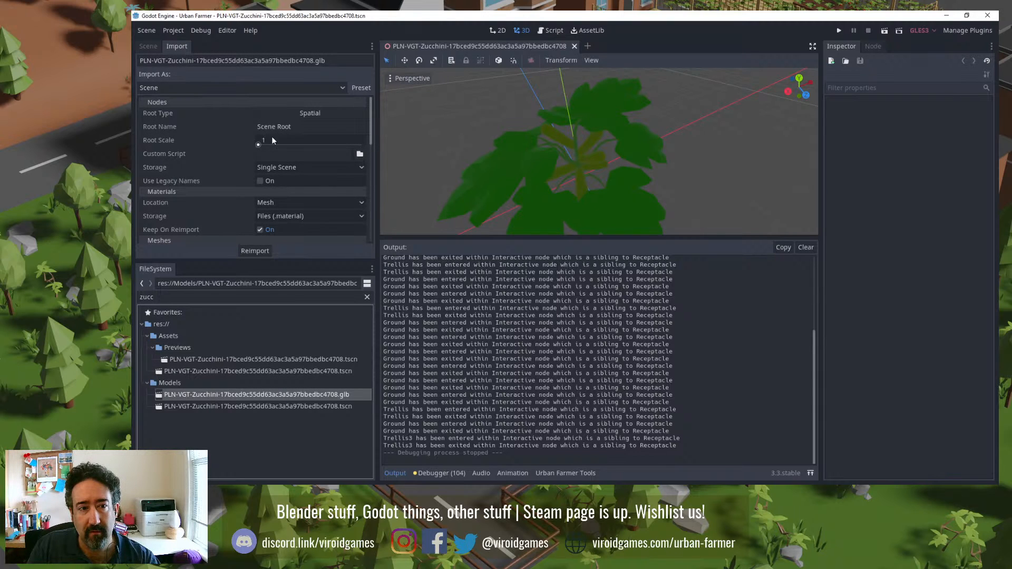
pyautogui.scroll(-6, 248, 200)
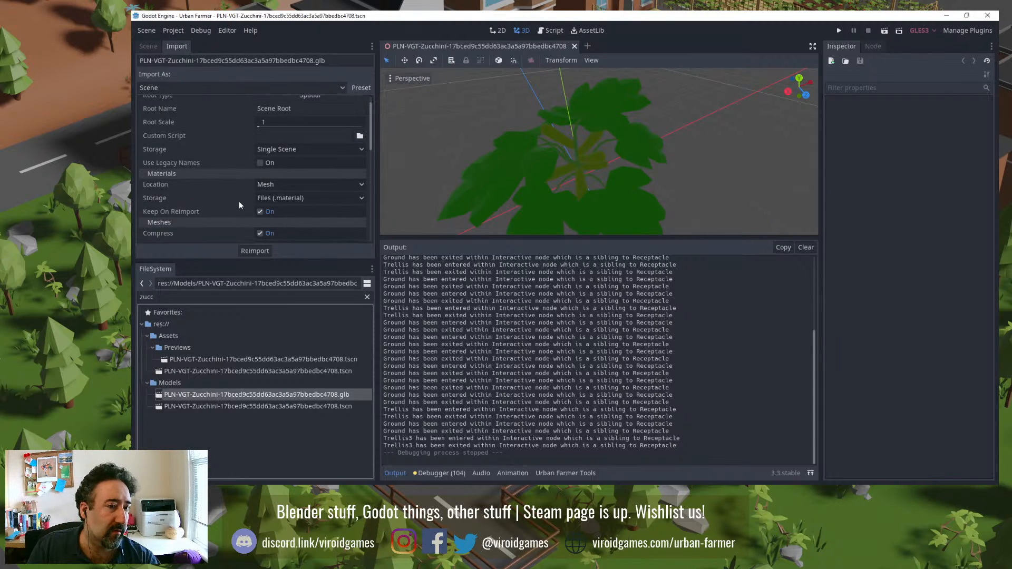
pyautogui.scroll(-3, 231, 210)
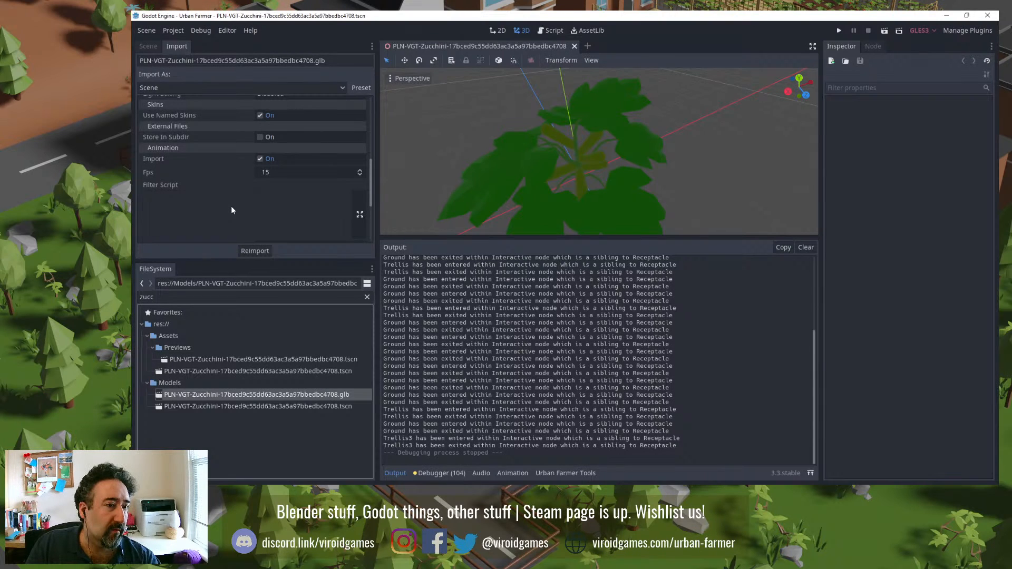
pyautogui.scroll(-4, 231, 210)
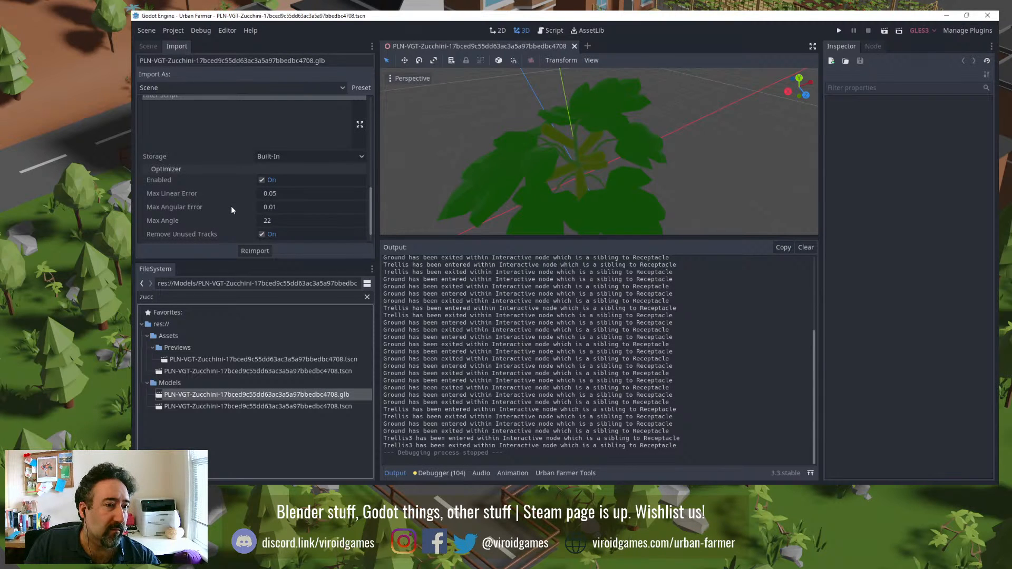
pyautogui.scroll(-1, 231, 210)
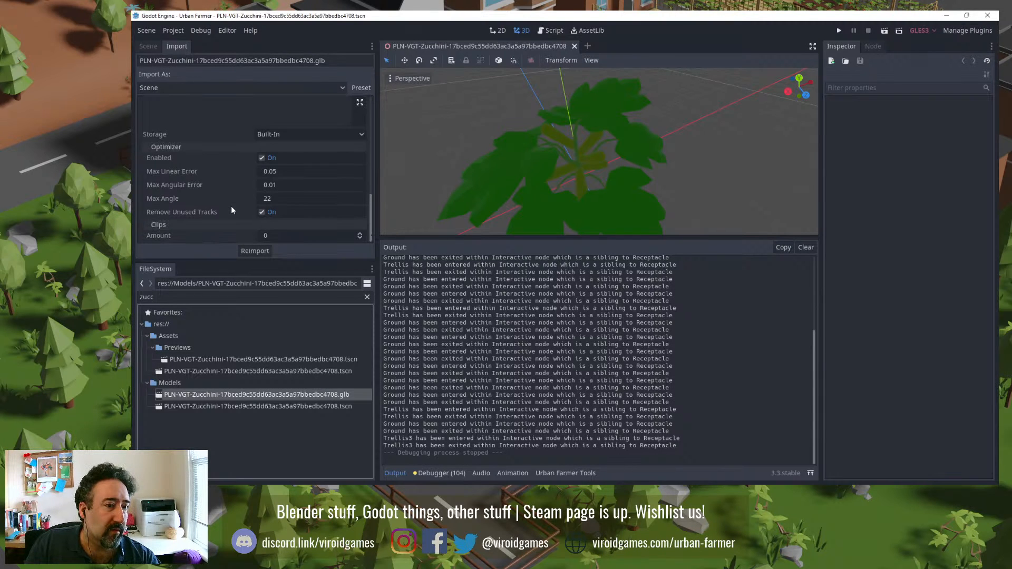
pyautogui.click(244, 406)
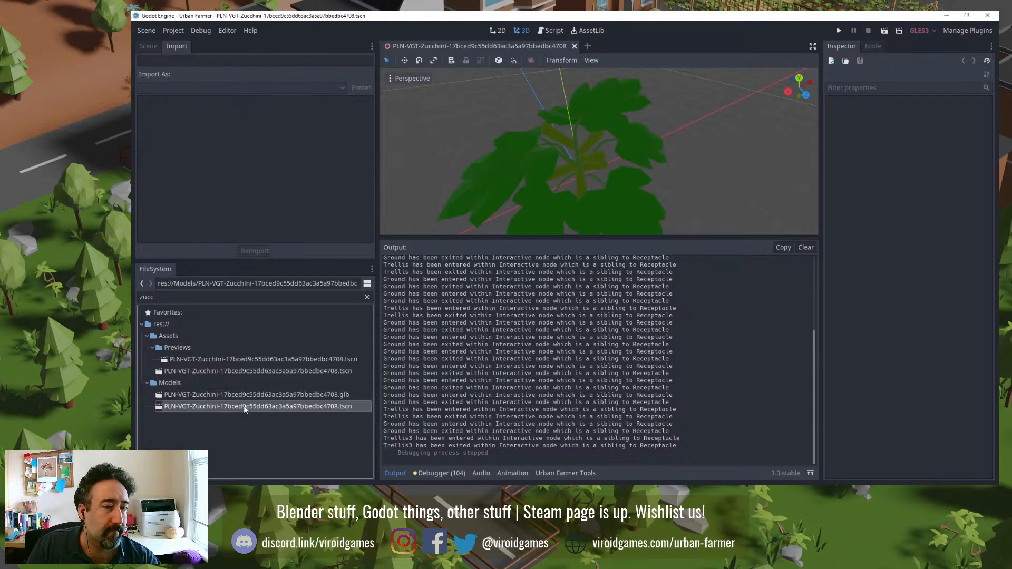
# Step: Select the zucchini .glb file, show the Urban Farmer Tools, and close the open zucchini model scene
pyautogui.click(239, 395)
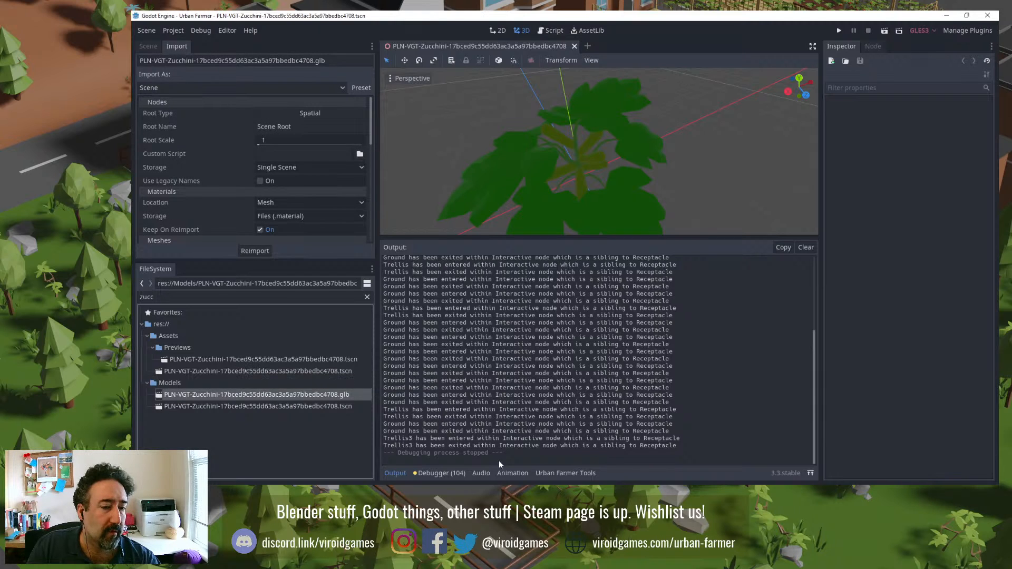
pyautogui.click(555, 473)
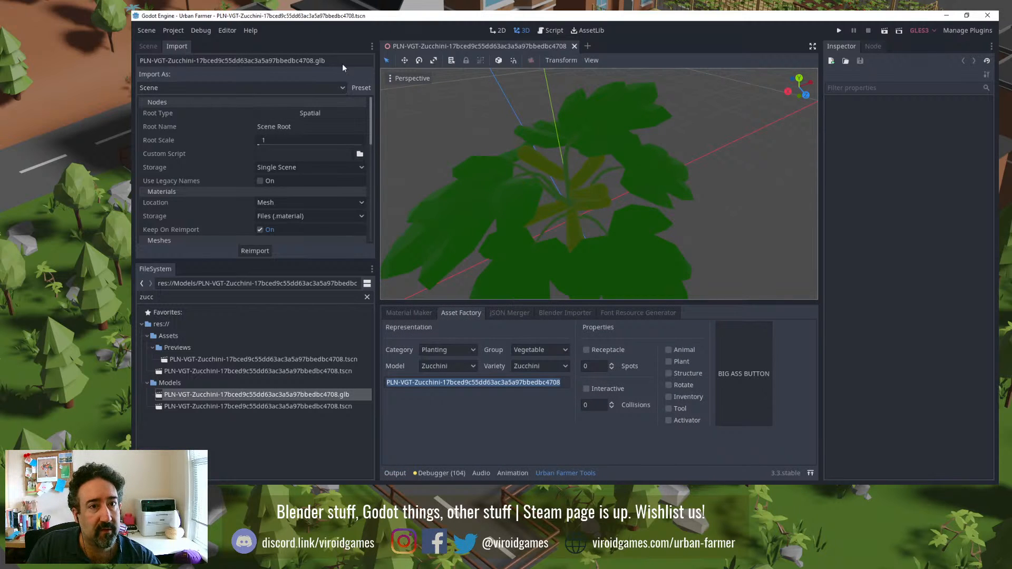
pyautogui.click(575, 47)
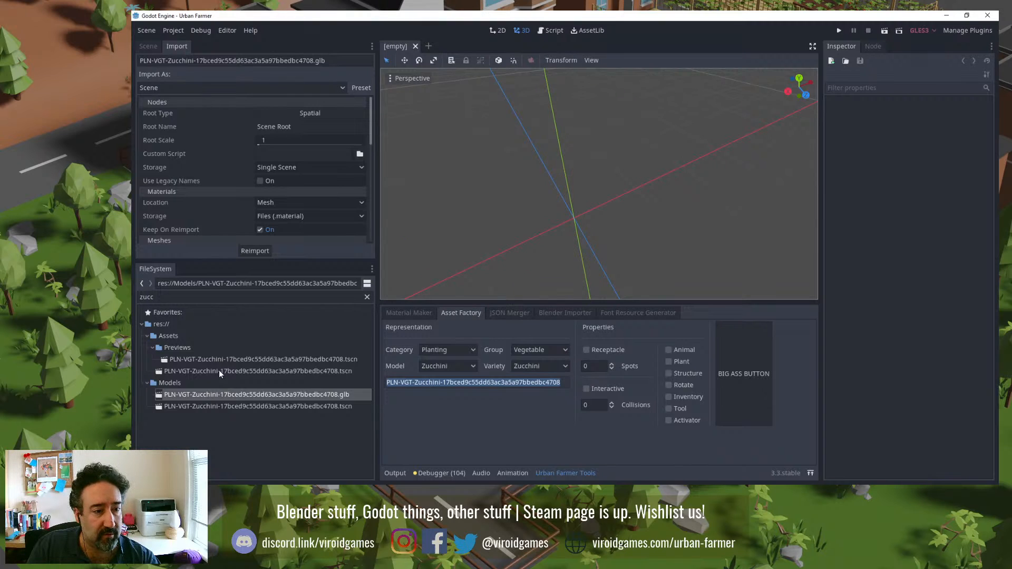
# Step: Open the zucchini scene from the Assets folder, view its node tree, and close the scene
pyautogui.doubleClick(220, 371)
pyautogui.click(160, 46)
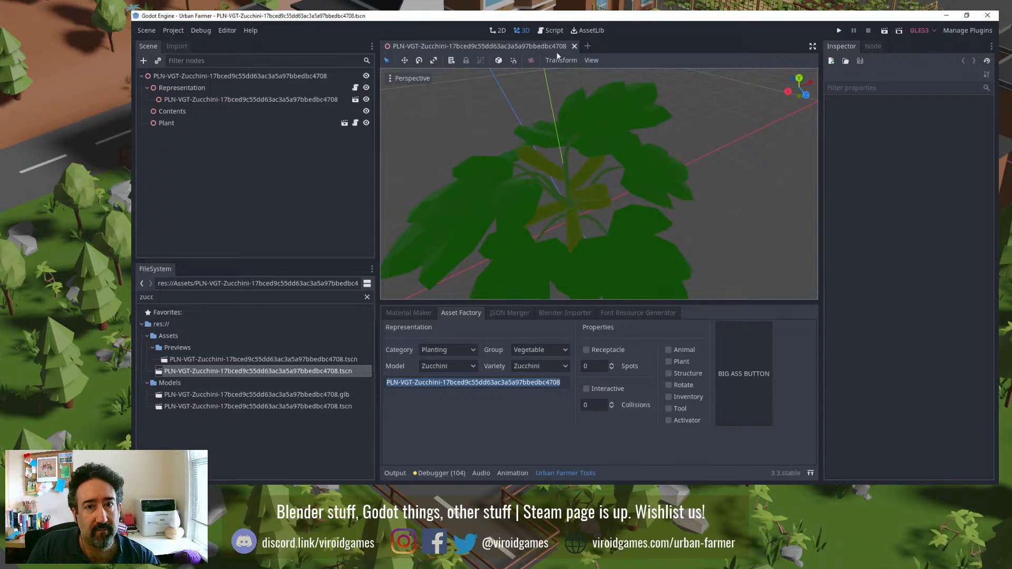
pyautogui.click(574, 47)
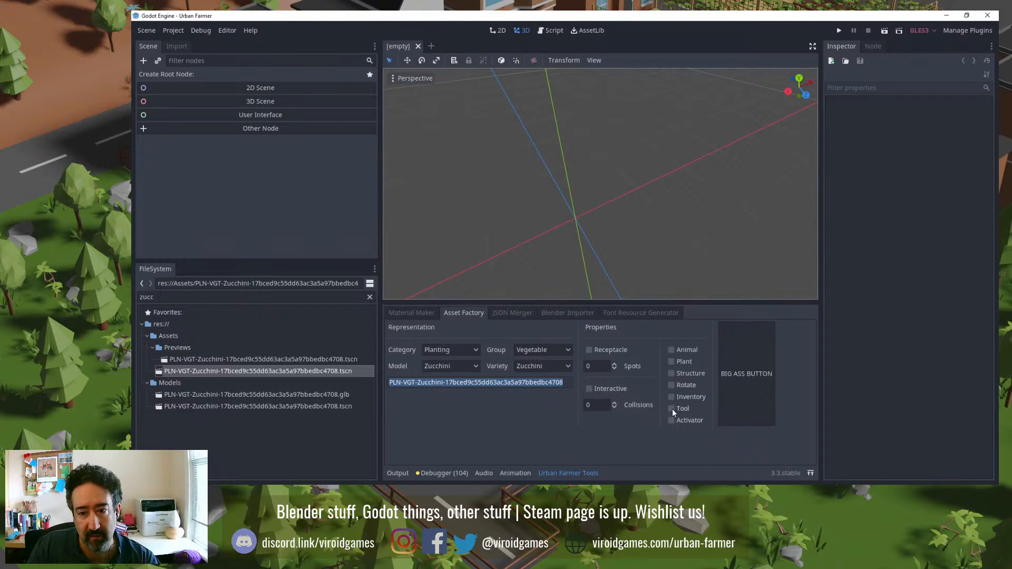
# Step: Enable the Plant property in the Asset Factory and generate the zucchini asset
pyautogui.click(673, 363)
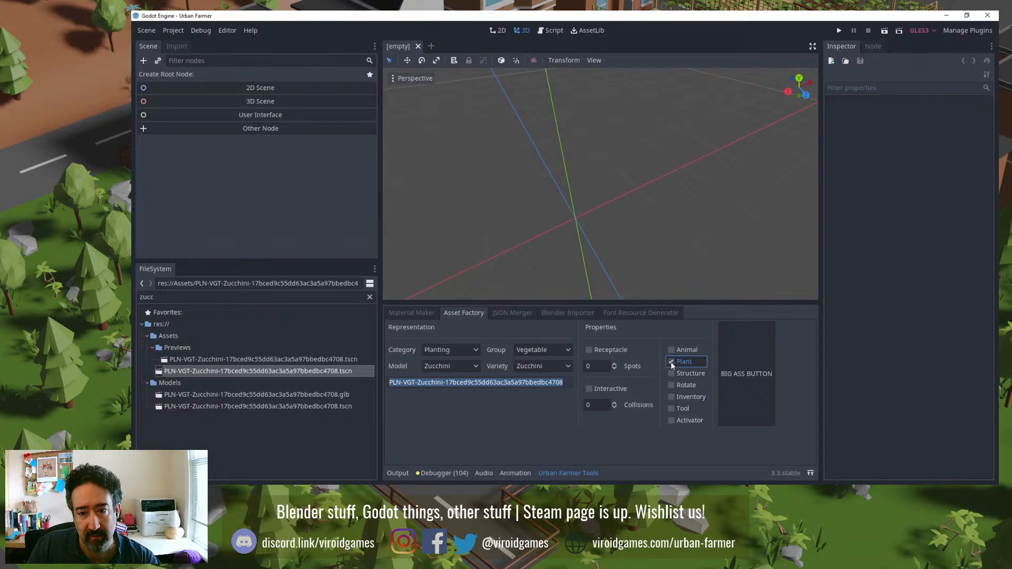
pyautogui.click(746, 382)
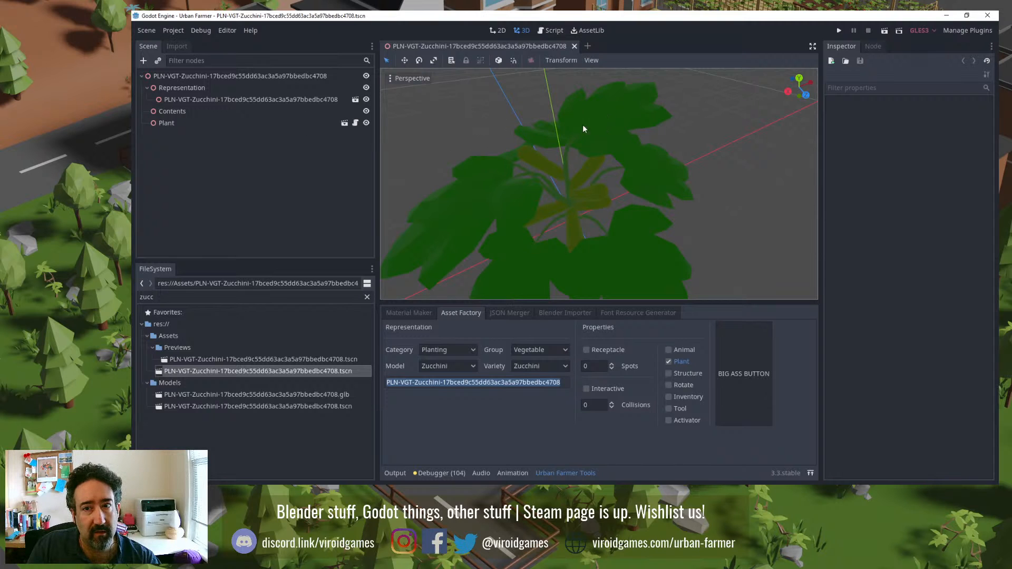
# Step: Open the zucchini scene from the Previews folder and the model scene it inherits from
pyautogui.moveTo(542, 217); pyautogui.dragTo(510, 217, button='middle')
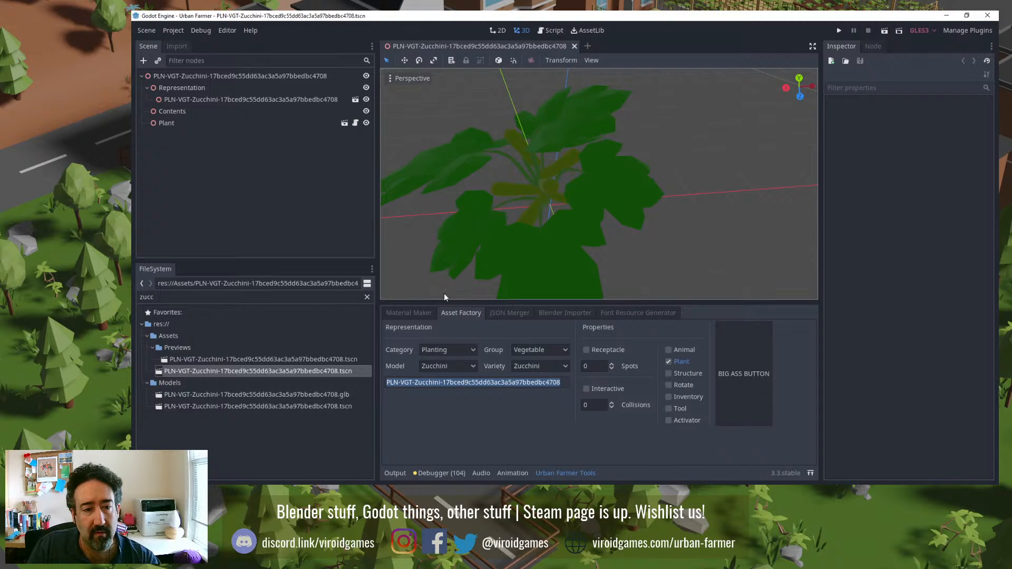
pyautogui.doubleClick(266, 360)
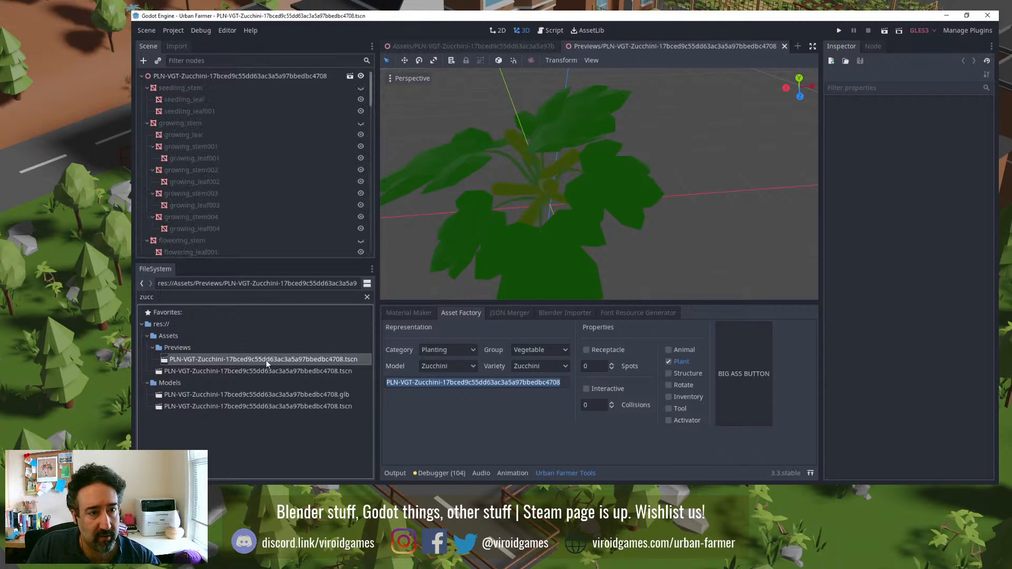
pyautogui.click(350, 76)
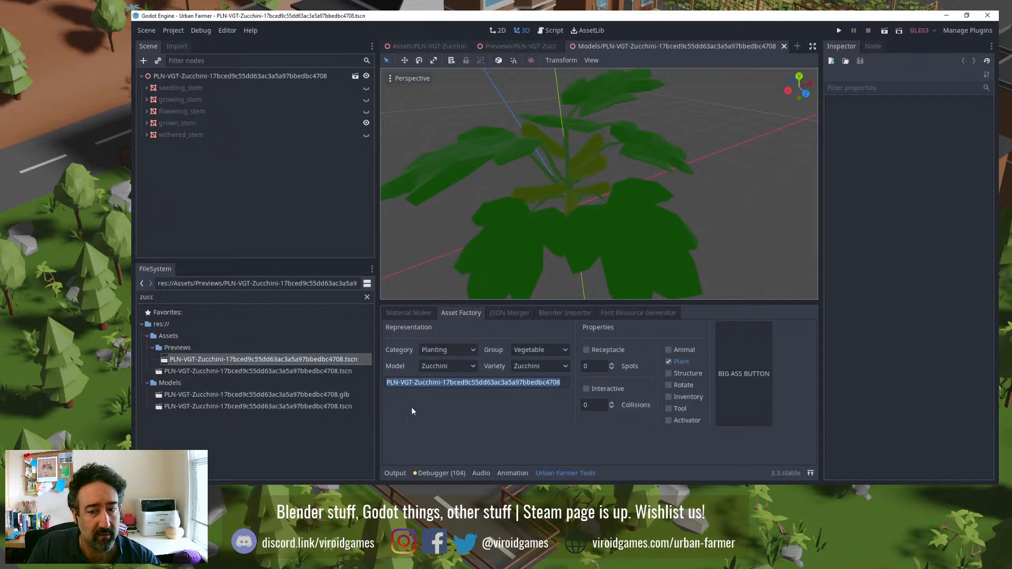
# Step: Switch to the zucchini model in Blender and select the fully grown fruit bearing collection
pyautogui.hotkey('alt', 'Tab')
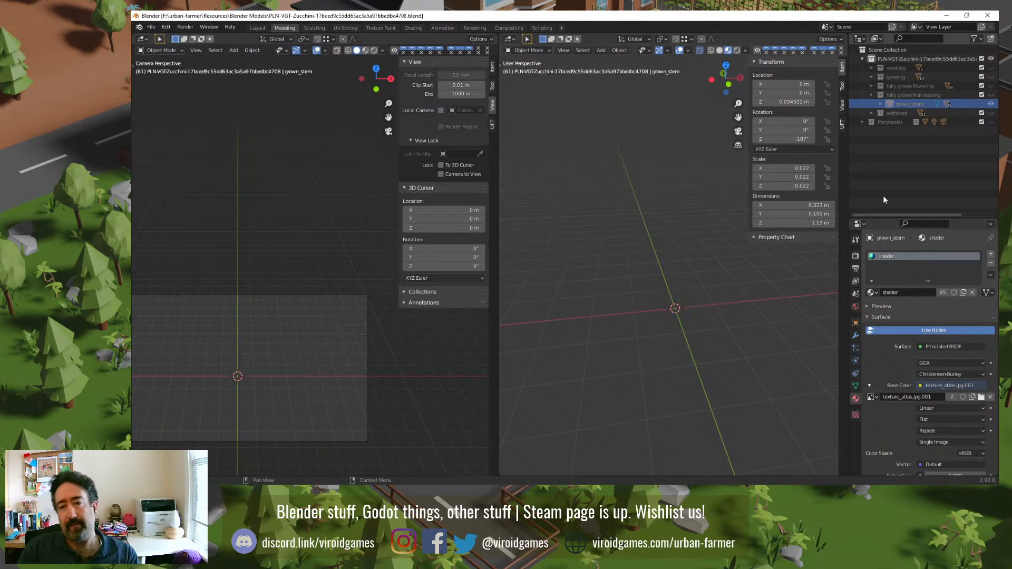
pyautogui.click(908, 95)
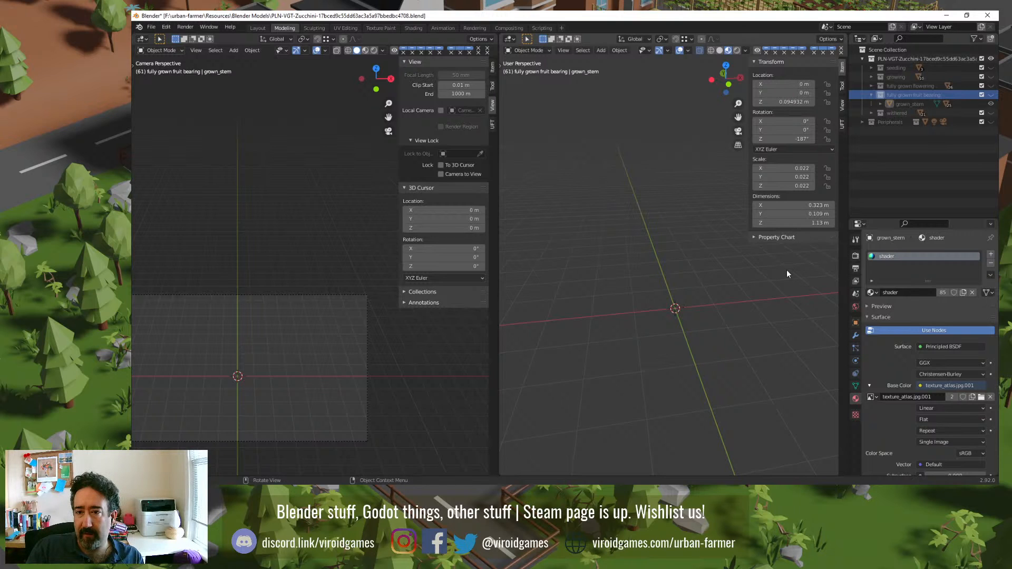
# Step: Try to select all objects of the main zucchini collection and apply all their transforms
pyautogui.click(908, 57)
pyautogui.rightClick(908, 56)
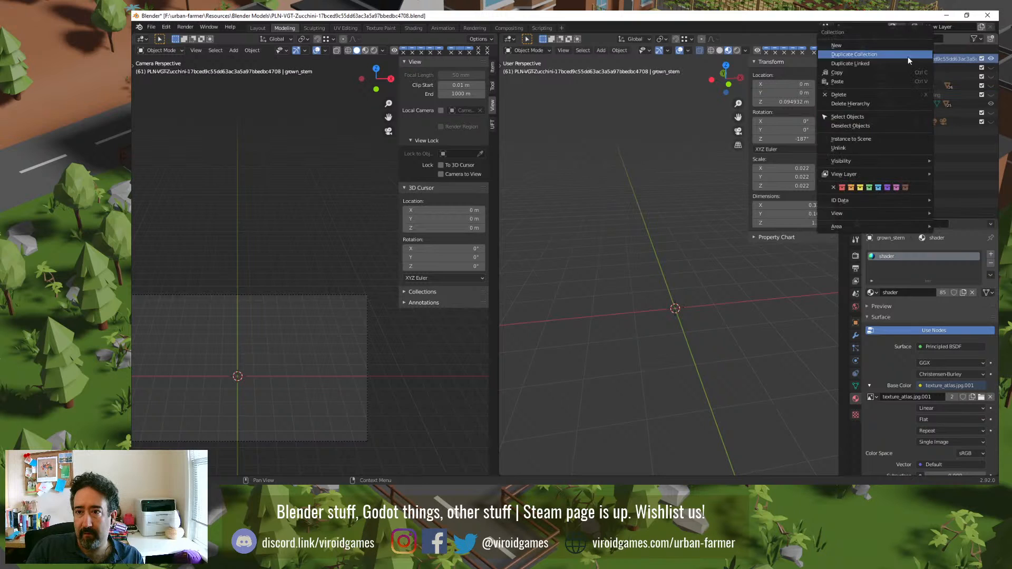
pyautogui.click(870, 116)
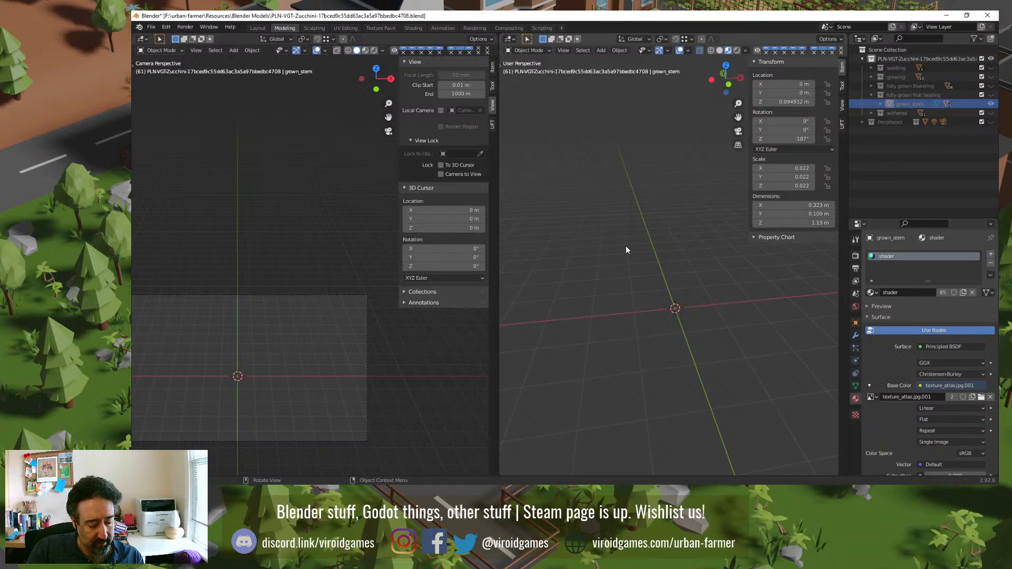
pyautogui.hotkey('ctrl', 'a')
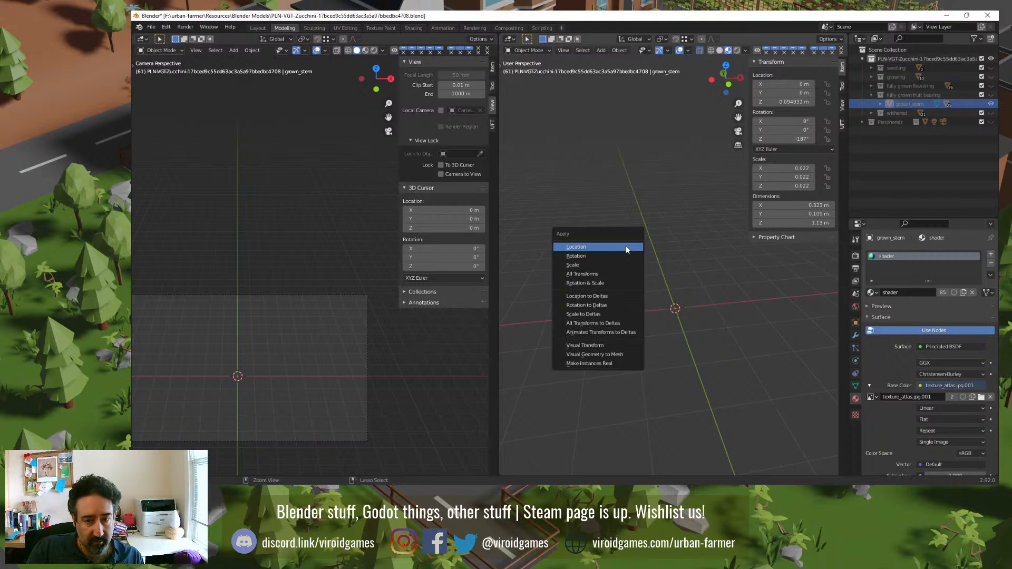
pyautogui.click(604, 274)
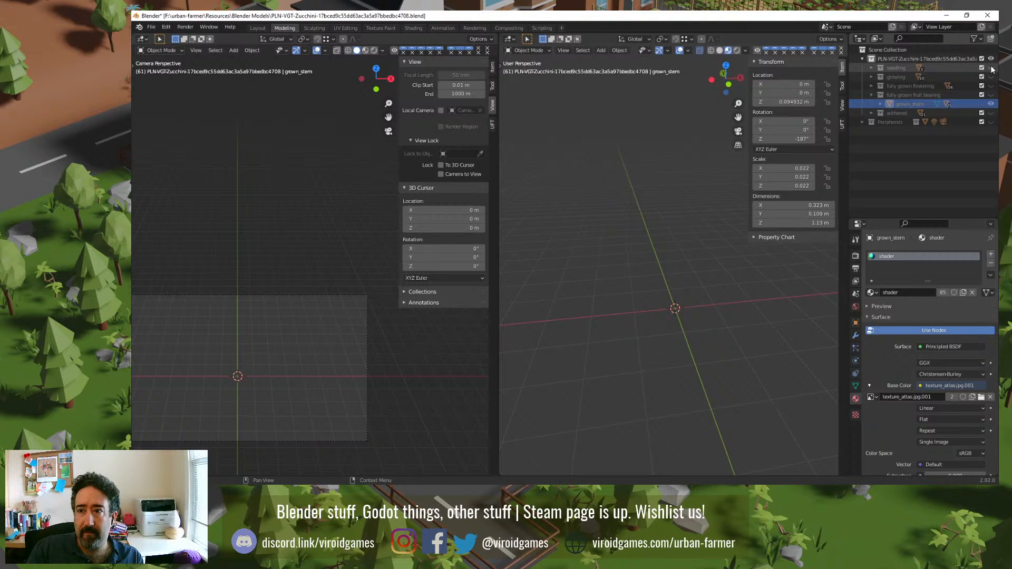
# Step: Show the seedling, growing, flowering and fruit bearing collections, and apply all transforms to the zucchini collection's objects
pyautogui.moveTo(991, 68); pyautogui.dragTo(992, 87)
pyautogui.click(899, 59)
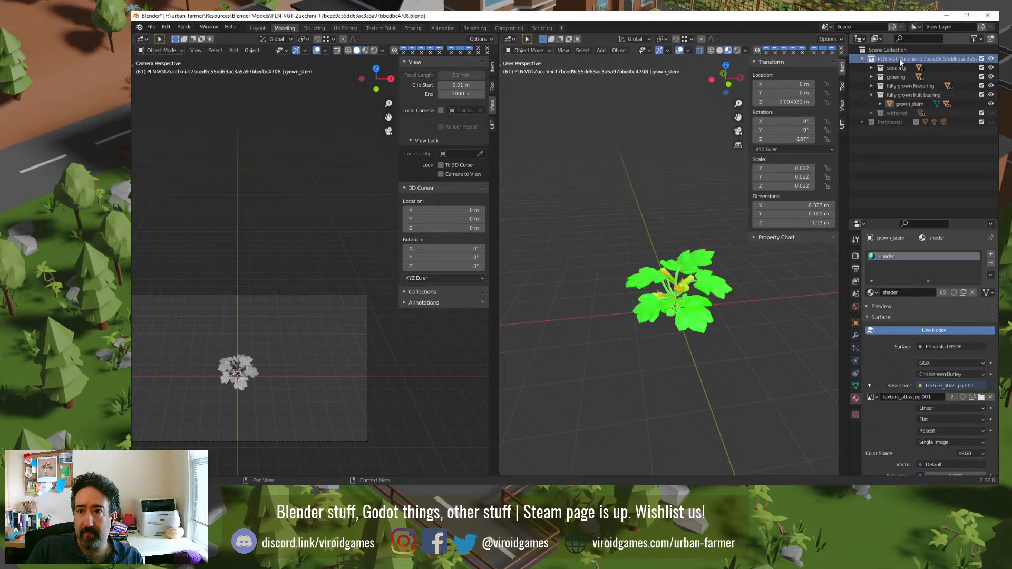
pyautogui.rightClick(900, 58)
pyautogui.click(851, 117)
pyautogui.hotkey('ctrl', 'a')
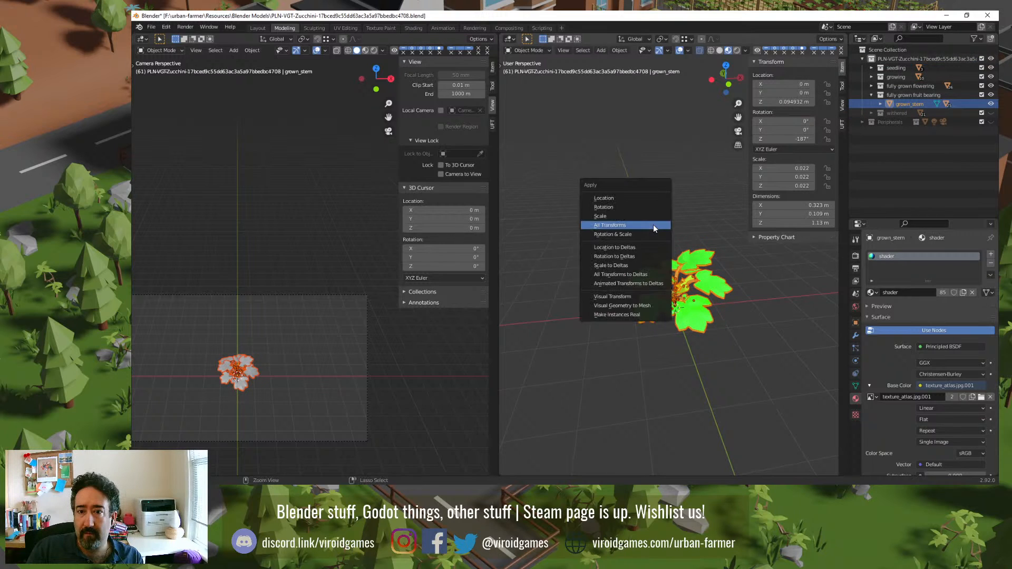
pyautogui.click(653, 224)
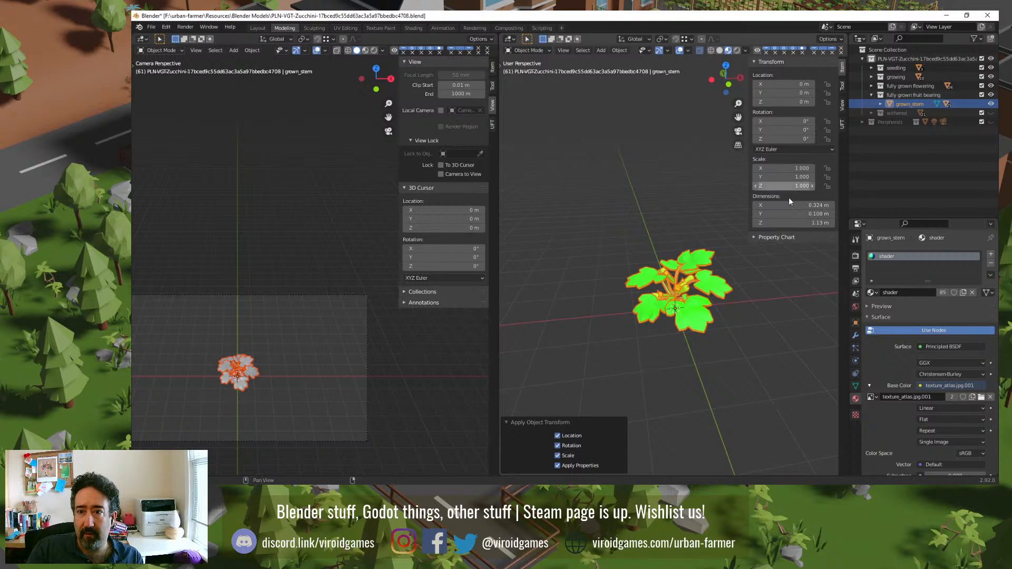
# Step: Hide the seedling, growing and fully grown flowering collections, leaving the fully grown fruit bearing collection shown
pyautogui.click(991, 68)
pyautogui.click(991, 76)
pyautogui.click(991, 86)
pyautogui.click(991, 95)
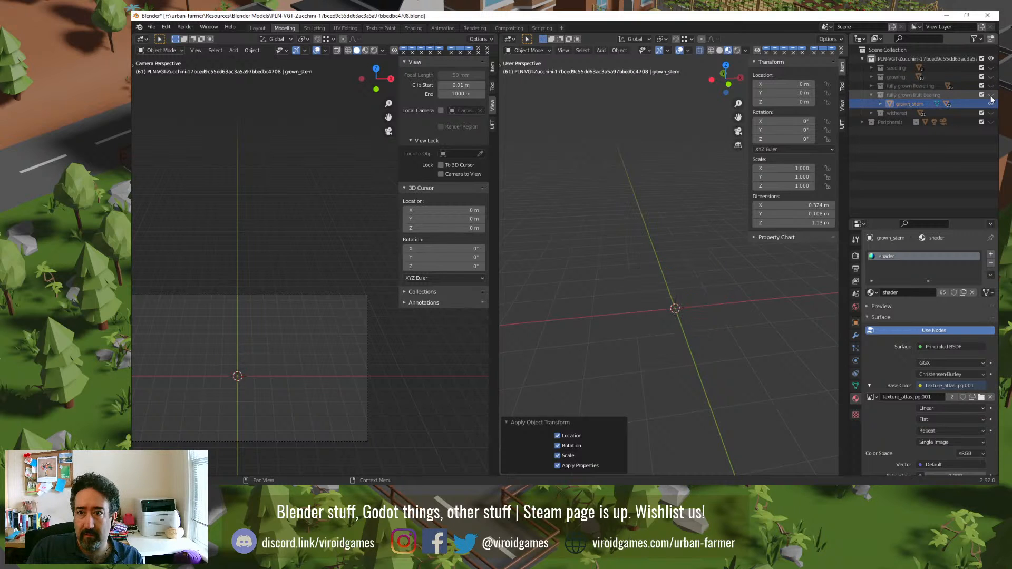
pyautogui.click(991, 95)
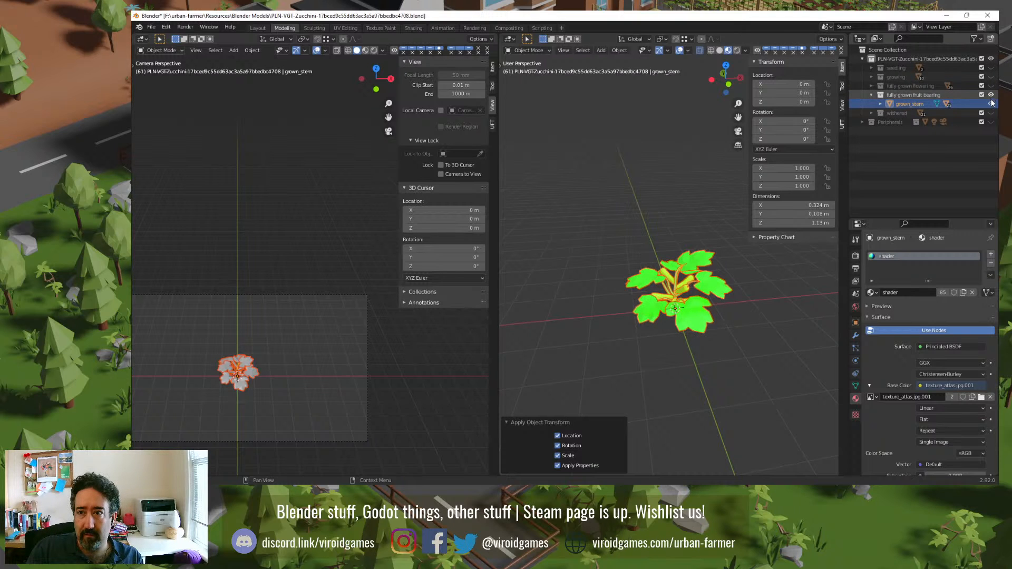
# Step: Select the zucchini collection's objects and export the model as glTF Binary over the existing zucchini .glb in the Models folder
pyautogui.rightClick(895, 59)
pyautogui.click(854, 117)
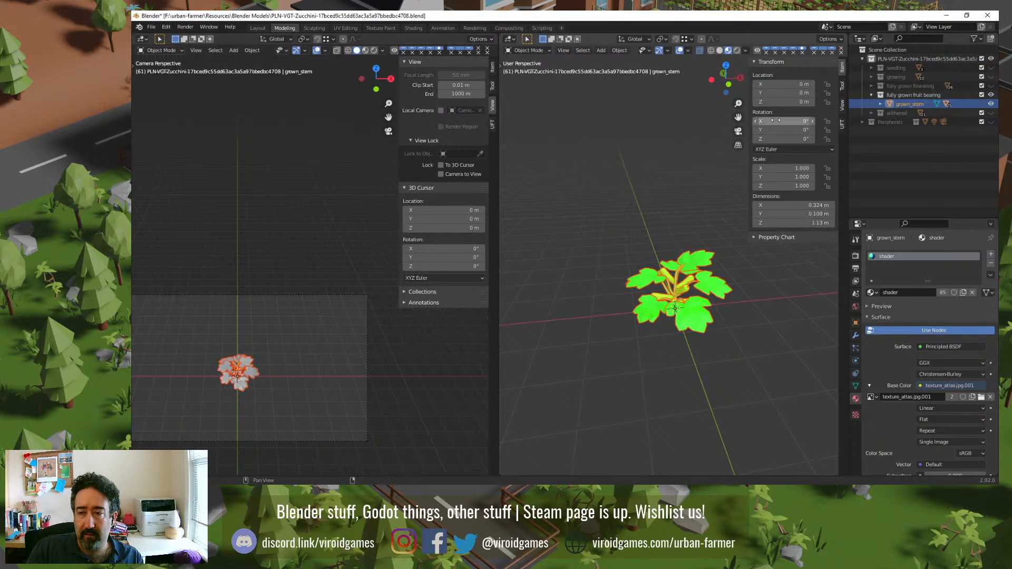
pyautogui.click(151, 27)
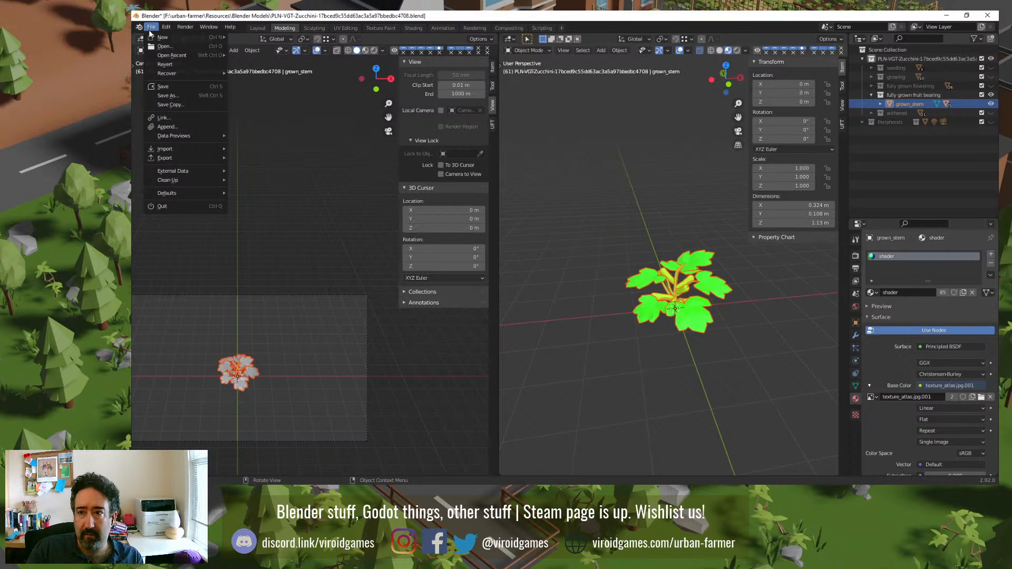
pyautogui.moveTo(182, 157)
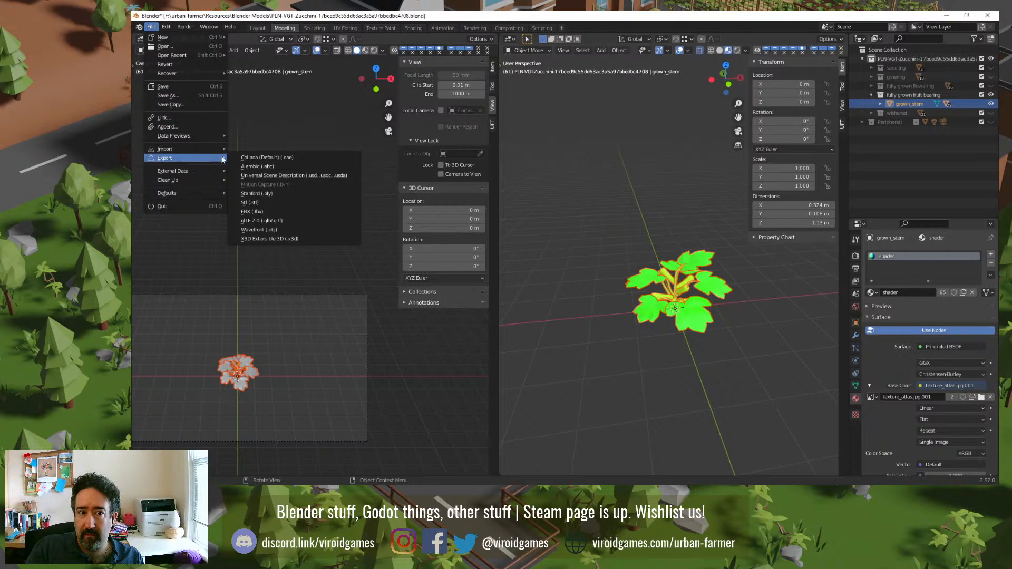
pyautogui.click(265, 221)
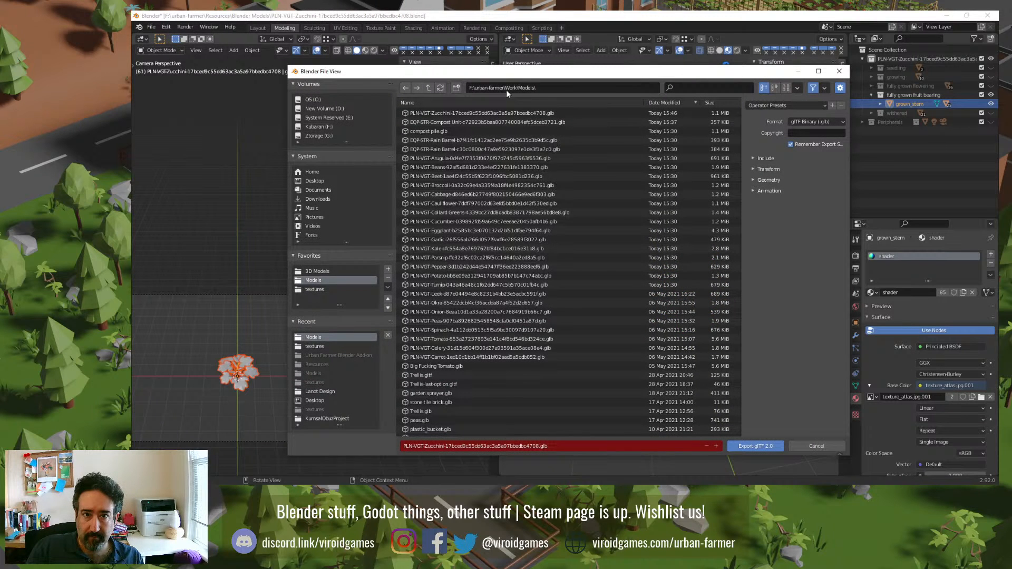
pyautogui.click(813, 104)
pyautogui.click(769, 138)
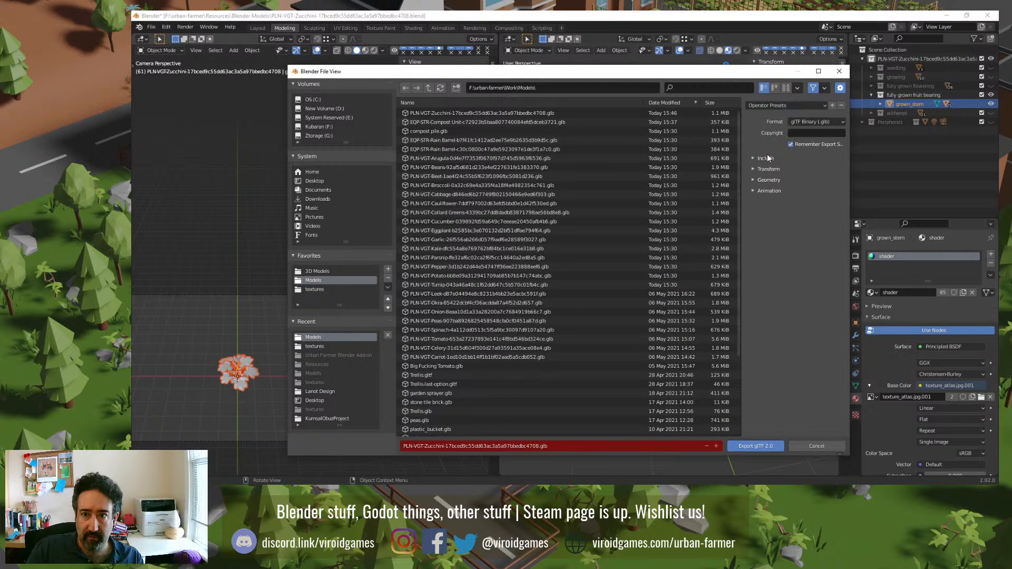
pyautogui.click(740, 447)
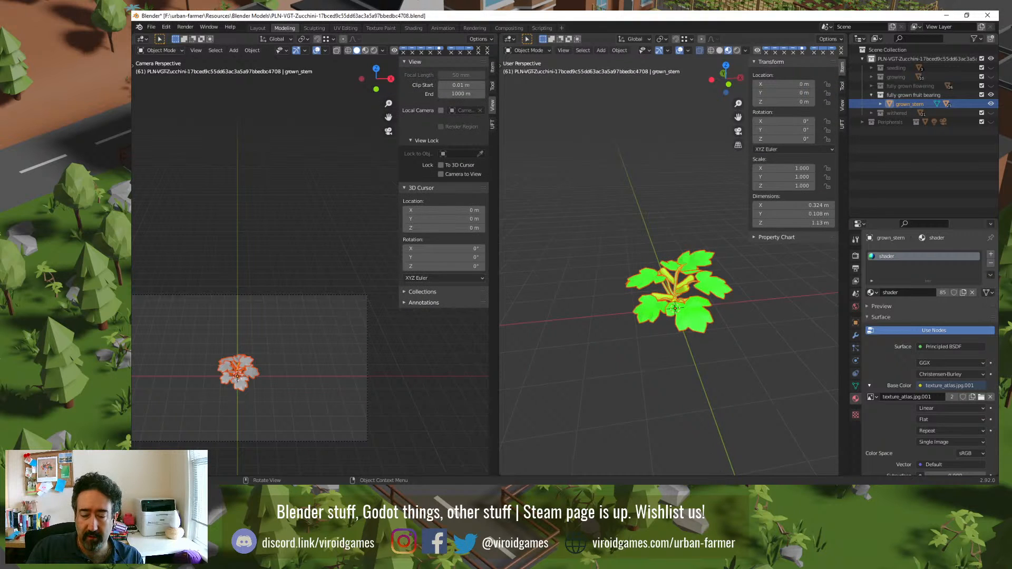
# Step: Switch to Godot and create a new inherited scene from the zucchini .glb in the Models folder
pyautogui.hotkey('alt', 'Tab')
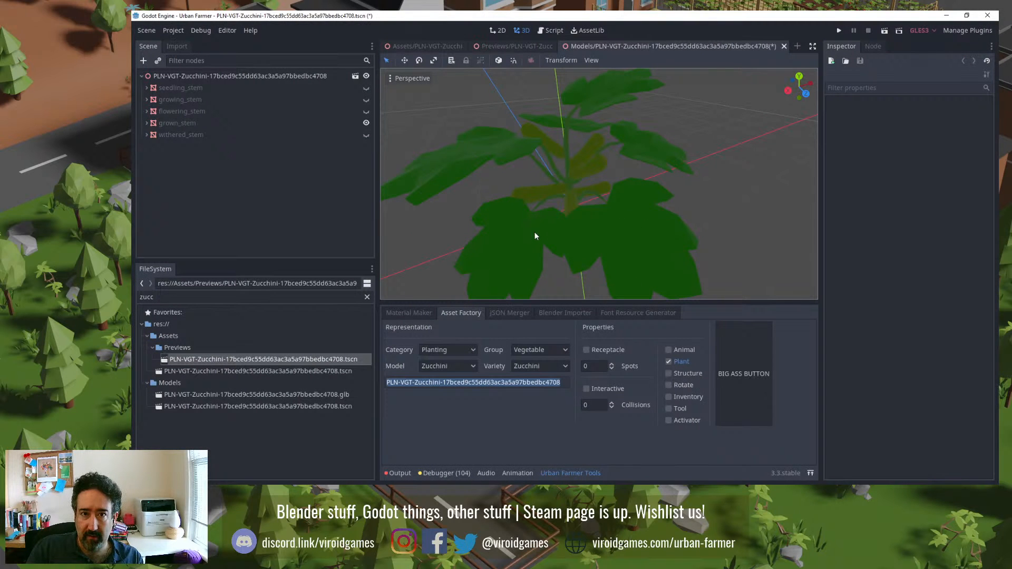
pyautogui.doubleClick(286, 394)
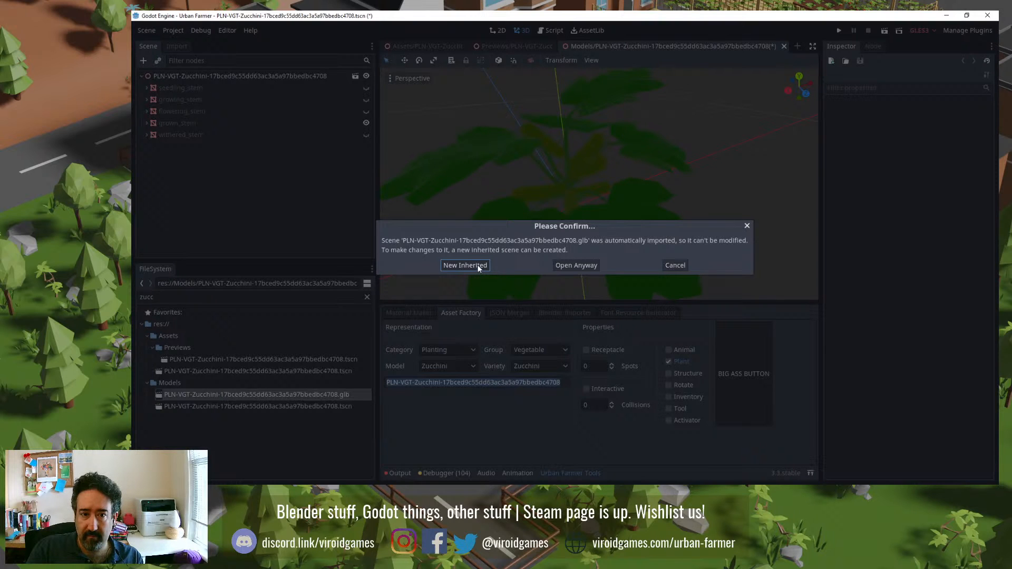
pyautogui.click(477, 266)
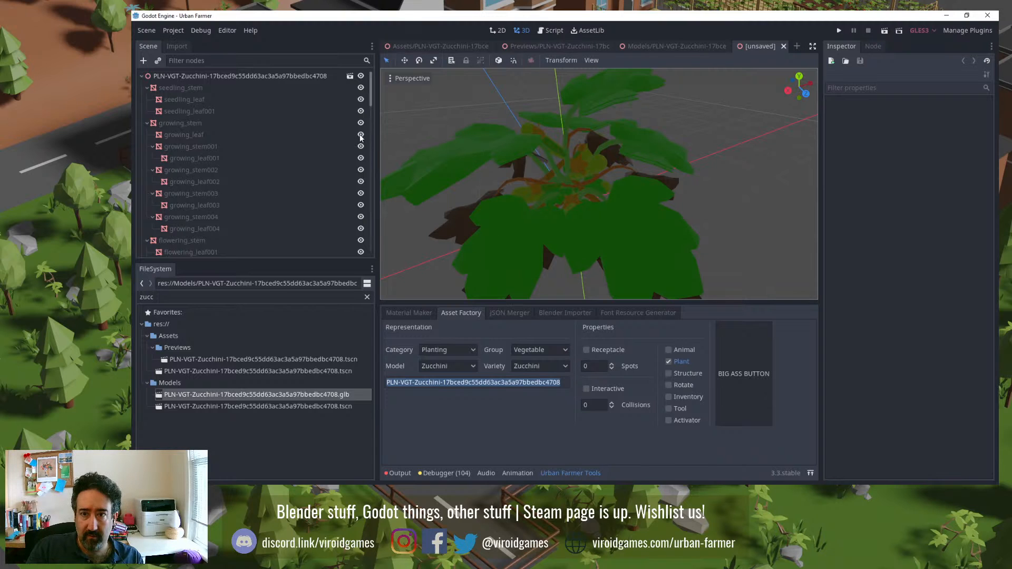
# Step: Close the asset, preview and old model scenes of the zucchini, keeping only the unsaved inherited scene open
pyautogui.click(489, 47)
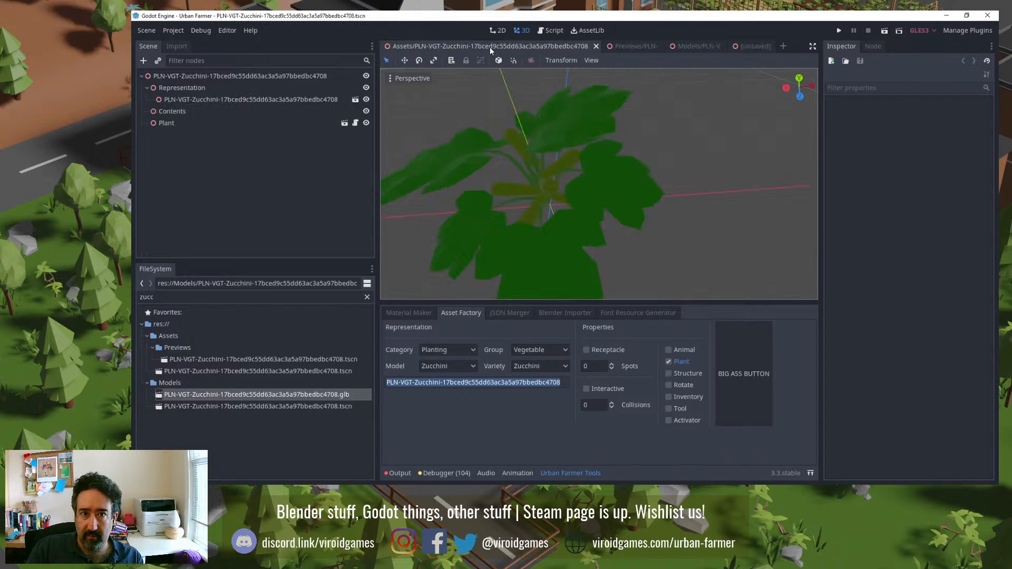
pyautogui.click(597, 45)
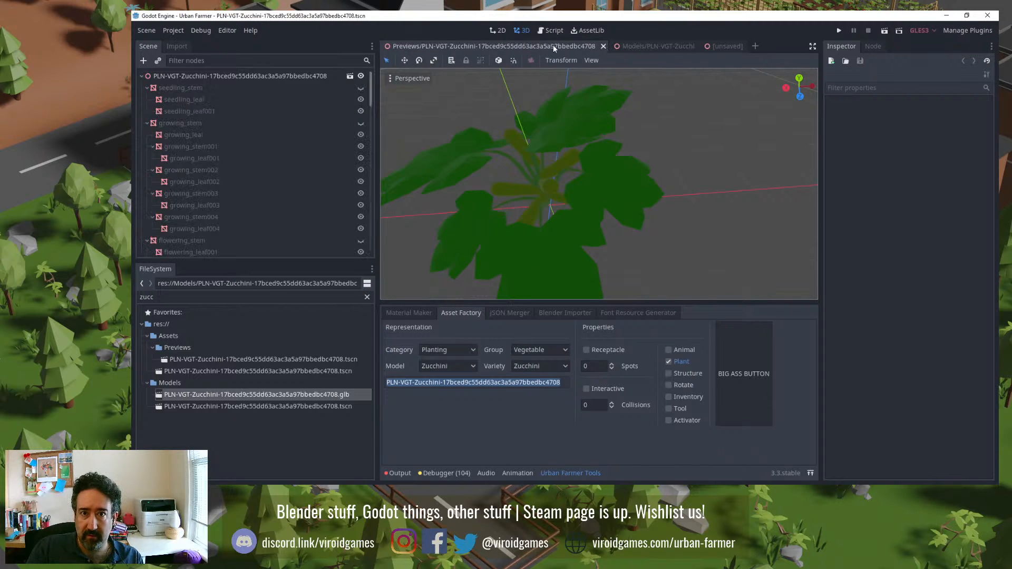
pyautogui.click(603, 46)
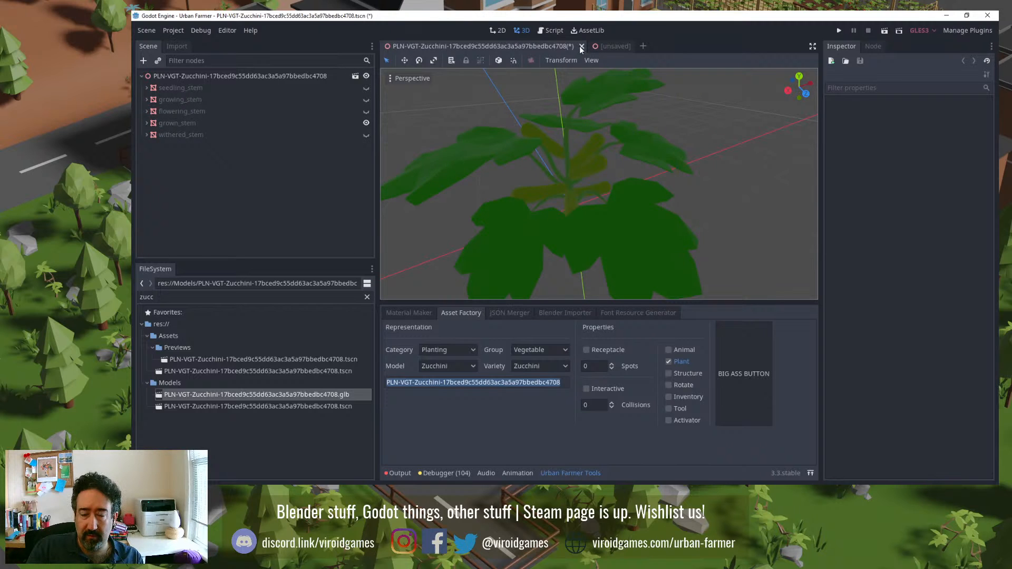
pyautogui.click(580, 46)
pyautogui.click(651, 259)
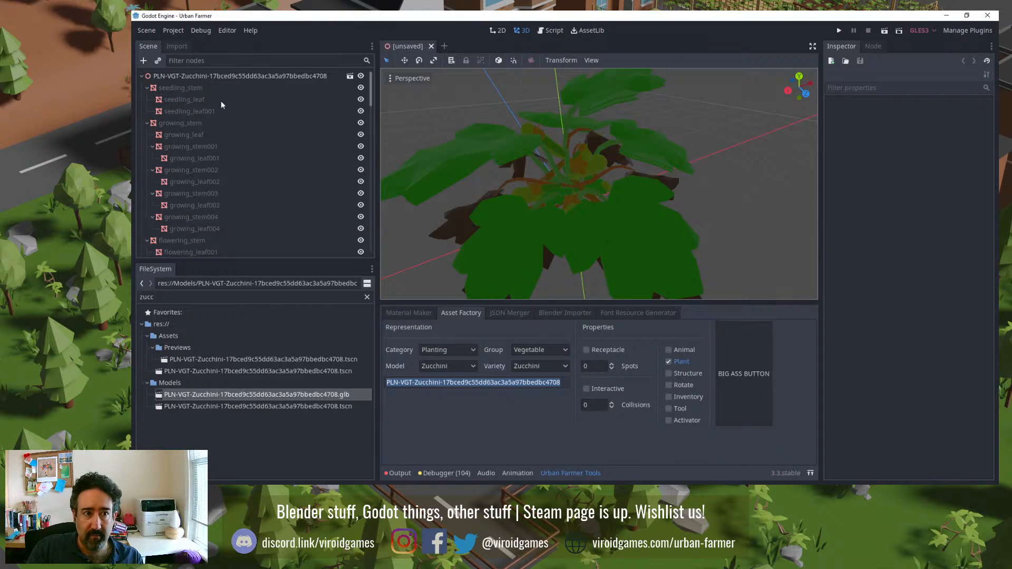
# Step: Collapse the stem branches and hide seedling_stem, growing_stem, flowering_stem and withered_stem, leaving only grown_stem shown
pyautogui.click(361, 87)
pyautogui.click(147, 87)
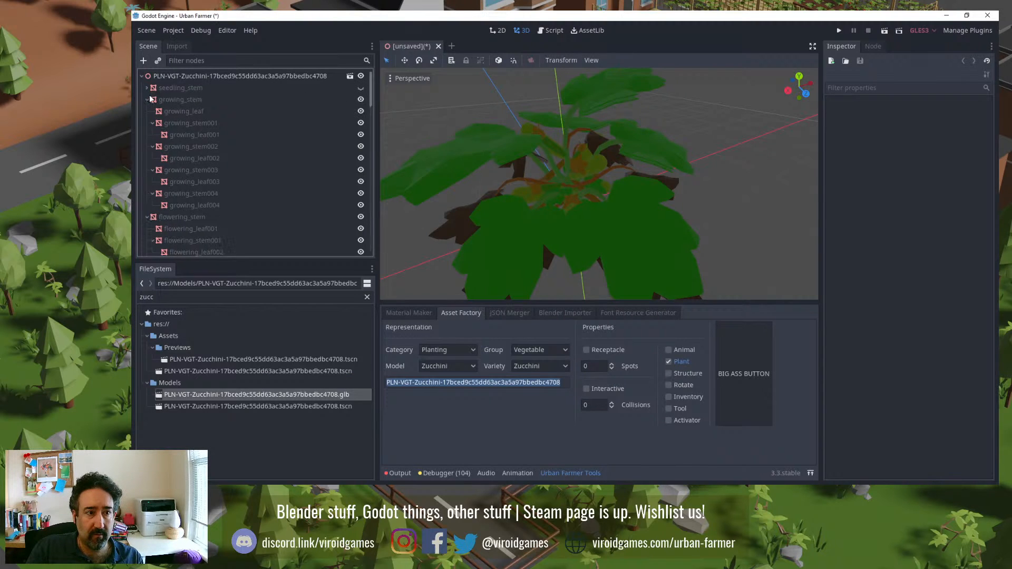
pyautogui.click(147, 99)
pyautogui.click(147, 111)
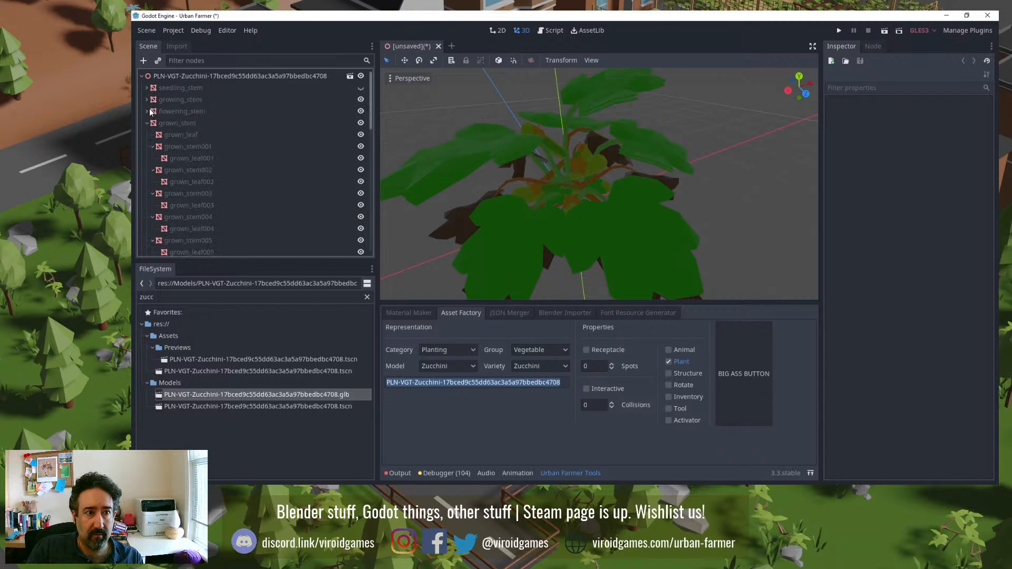
pyautogui.click(360, 99)
pyautogui.click(361, 111)
pyautogui.click(153, 126)
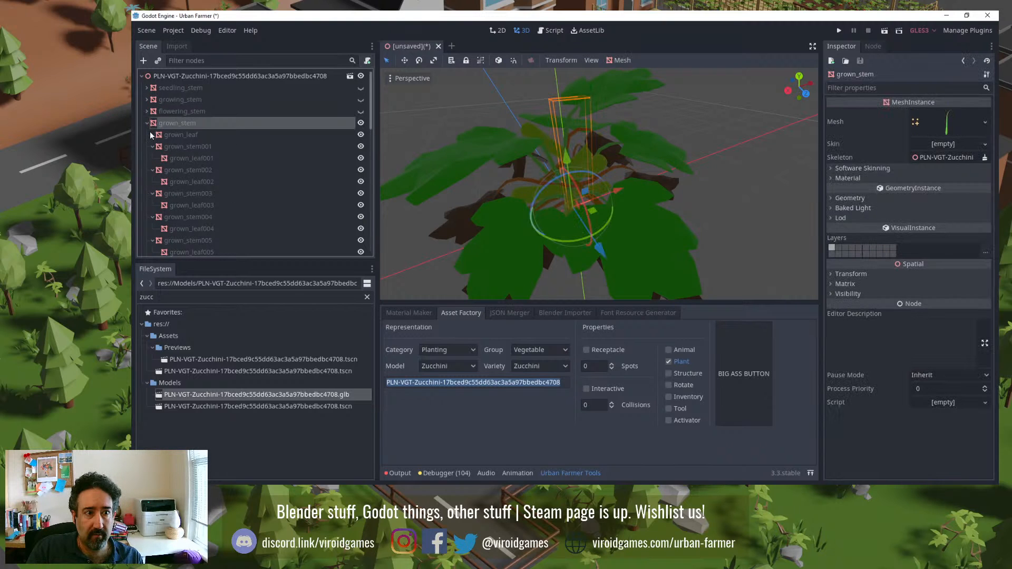
pyautogui.click(147, 123)
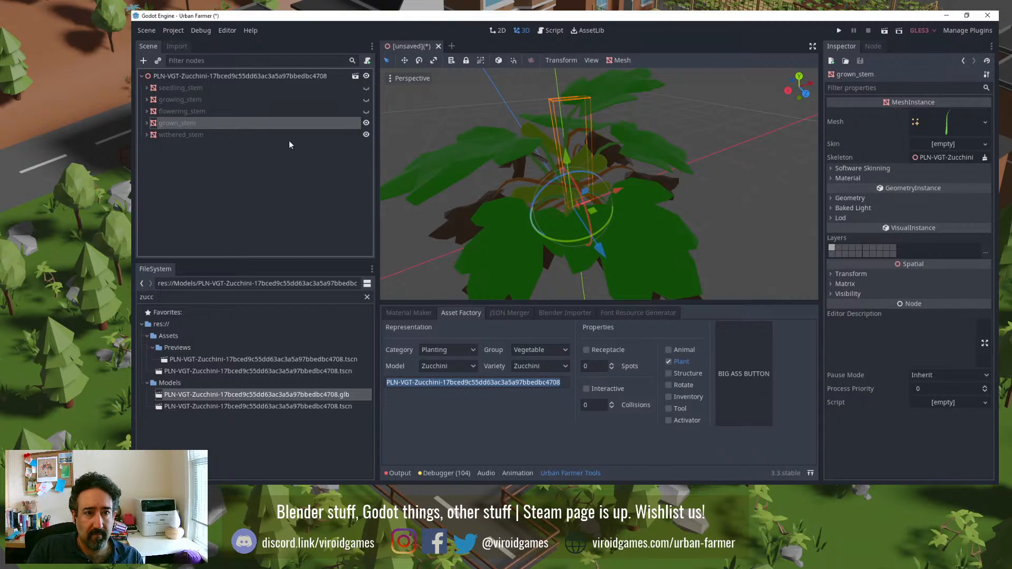
pyautogui.click(366, 135)
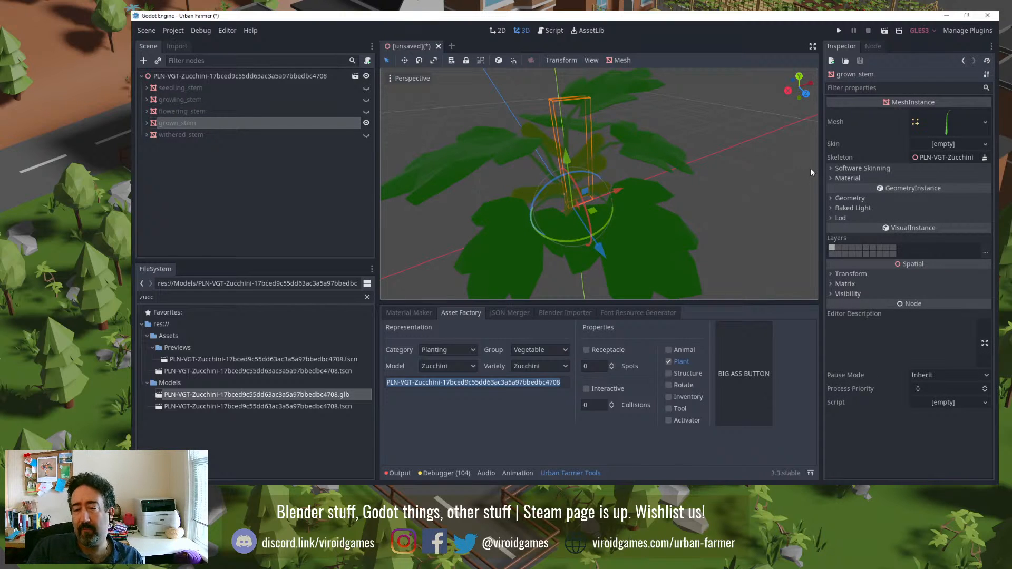
# Step: Inspect the transform values of the grown_stem node and the scene's root node
pyautogui.click(890, 197)
pyautogui.click(889, 198)
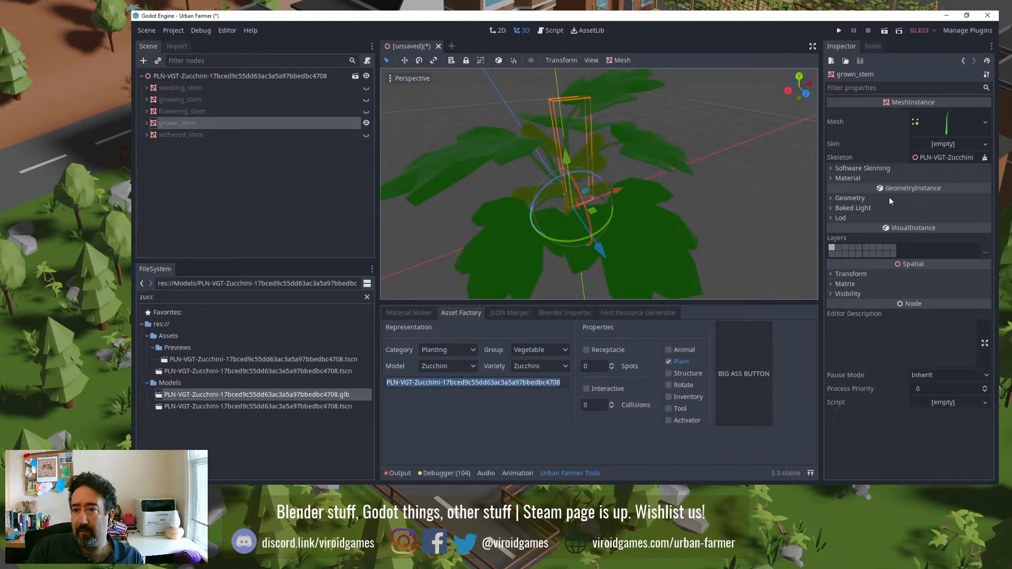
pyautogui.click(879, 275)
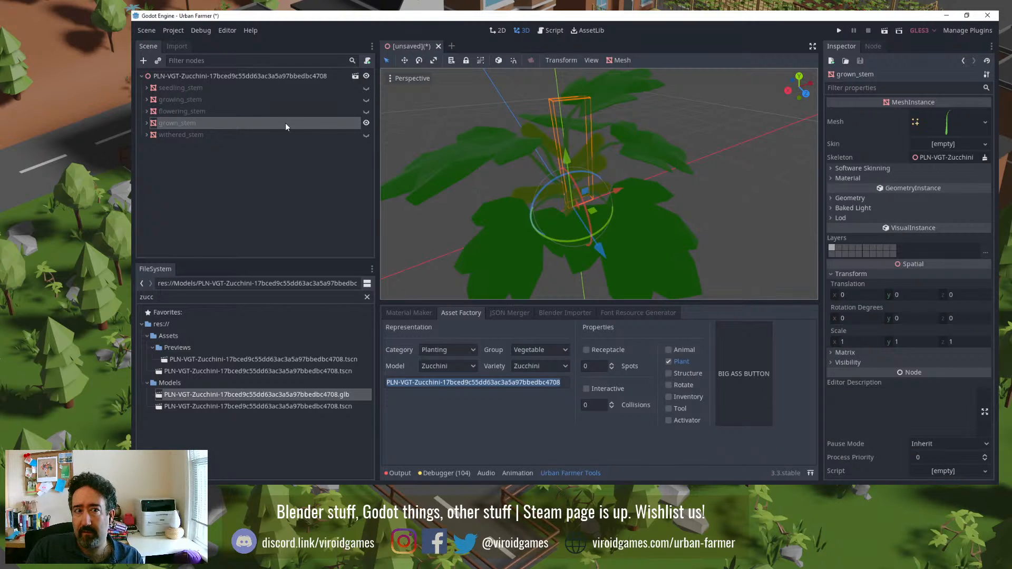
pyautogui.click(251, 78)
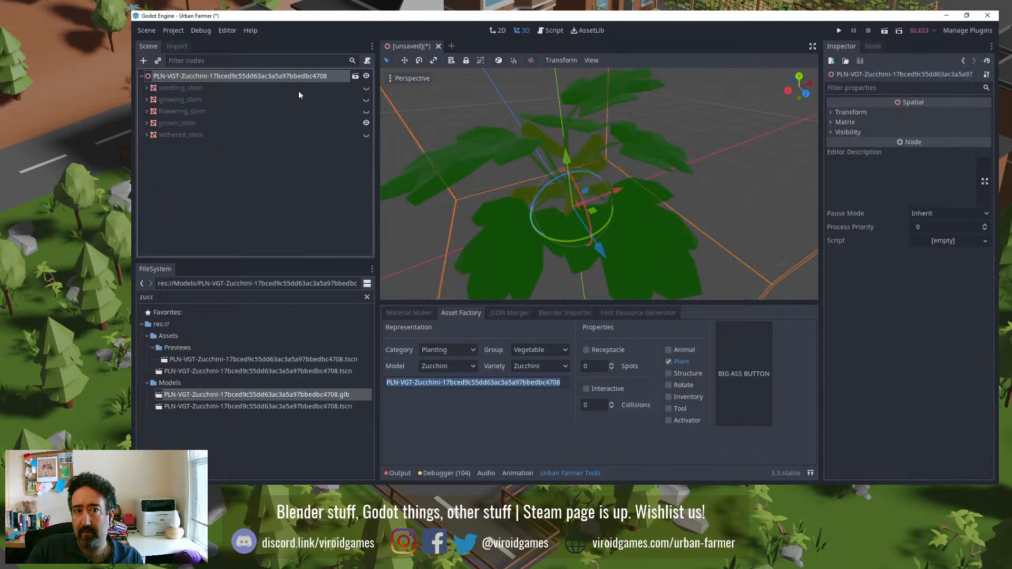
pyautogui.click(876, 113)
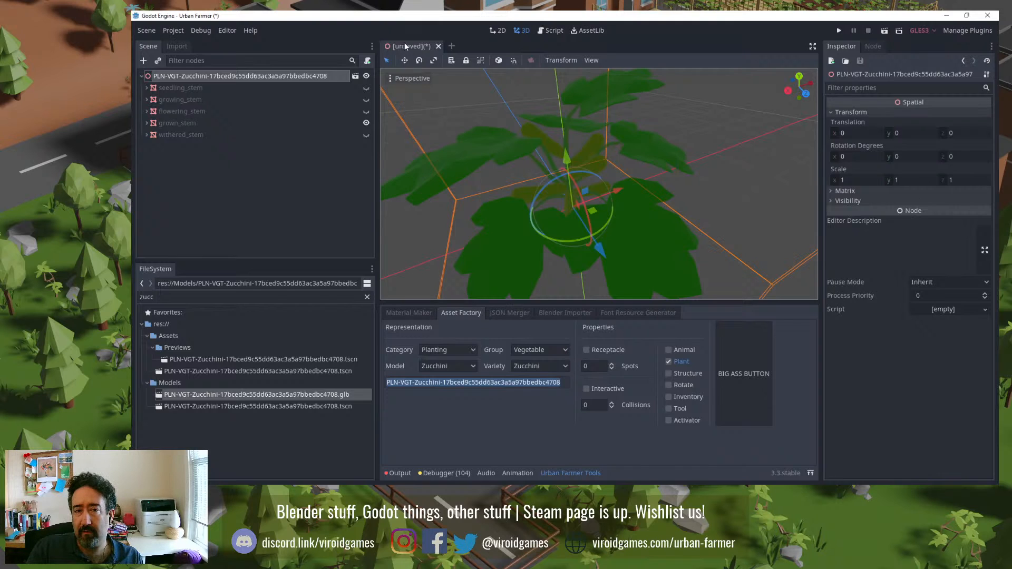
# Step: Save the inherited scene over the existing zucchini .tscn in the Models folder
pyautogui.hotkey('ctrl', 's')
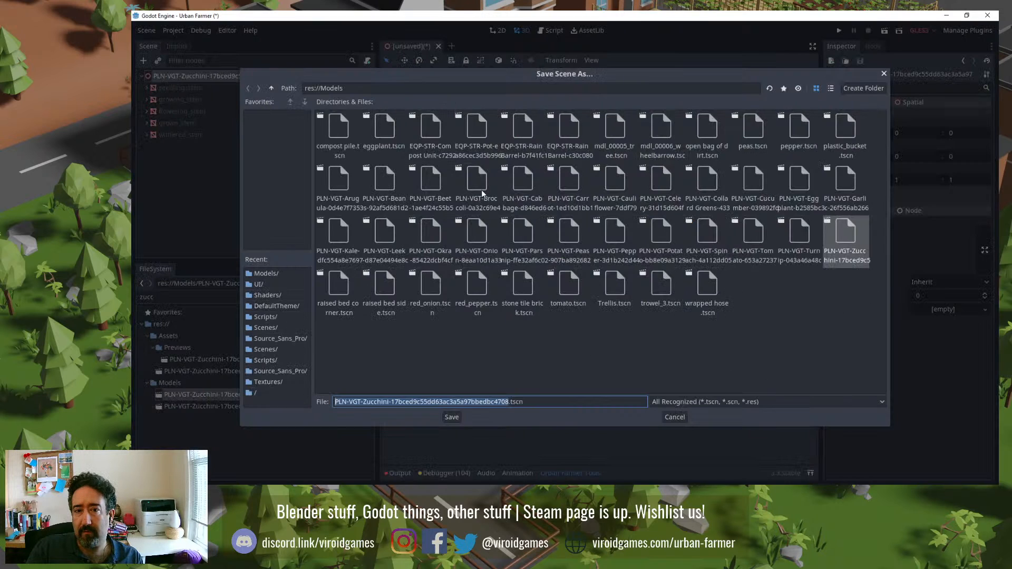
pyautogui.click(457, 416)
pyautogui.click(545, 261)
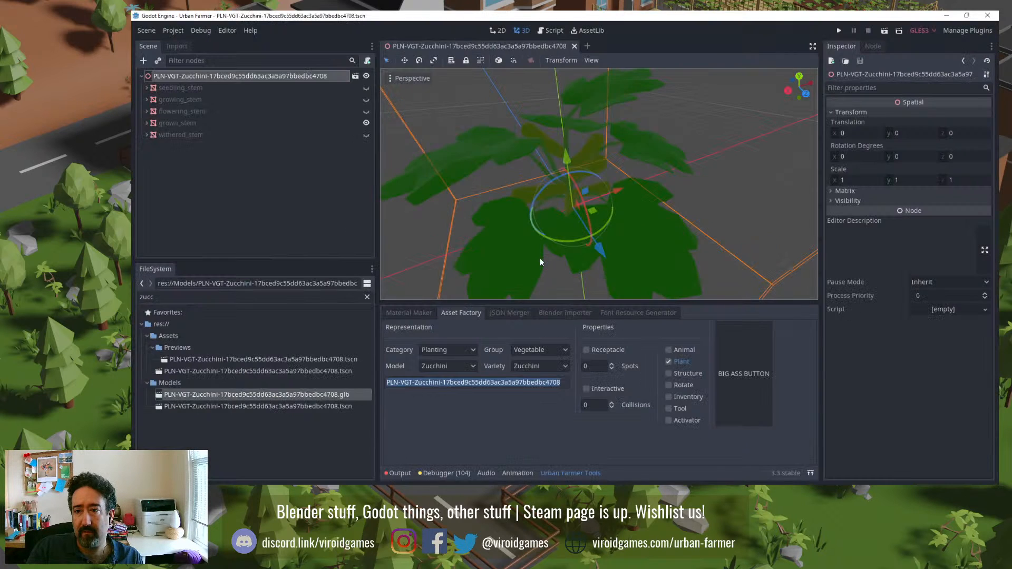
# Step: Run the game and bring the trellis planters into close view
pyautogui.click(839, 31)
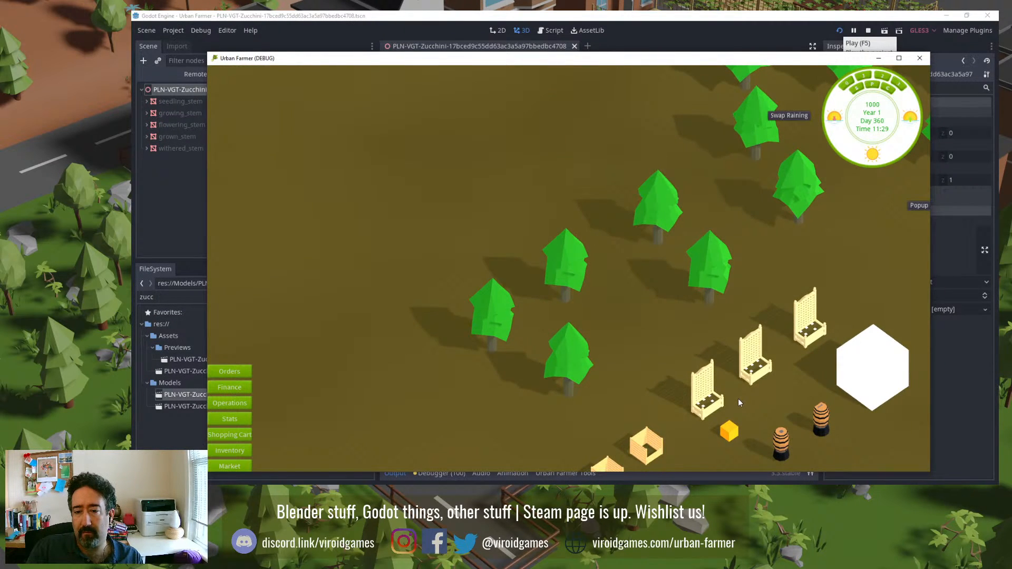
pyautogui.click(738, 398)
pyautogui.click(662, 239)
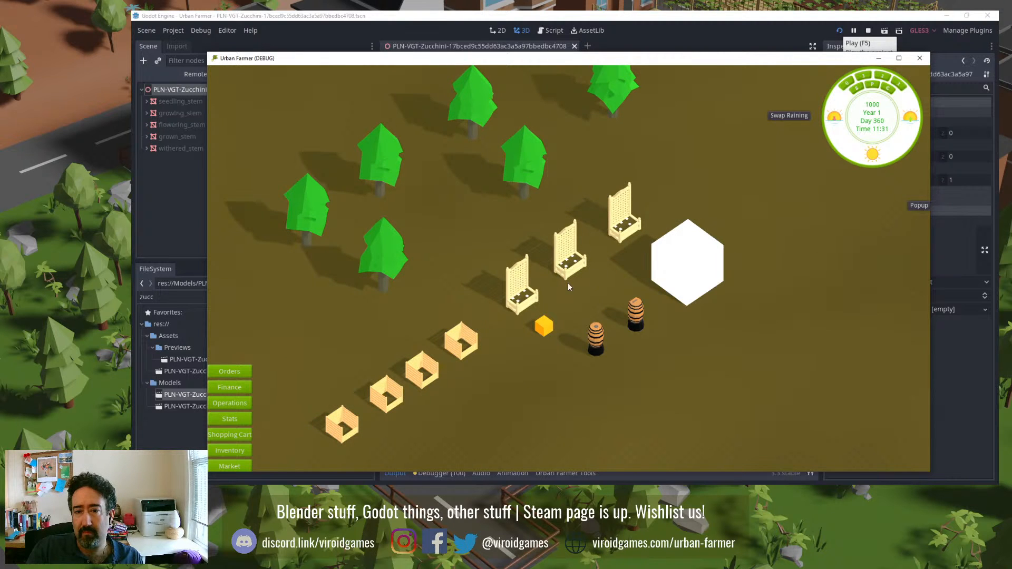
pyautogui.scroll(5, 505, 327)
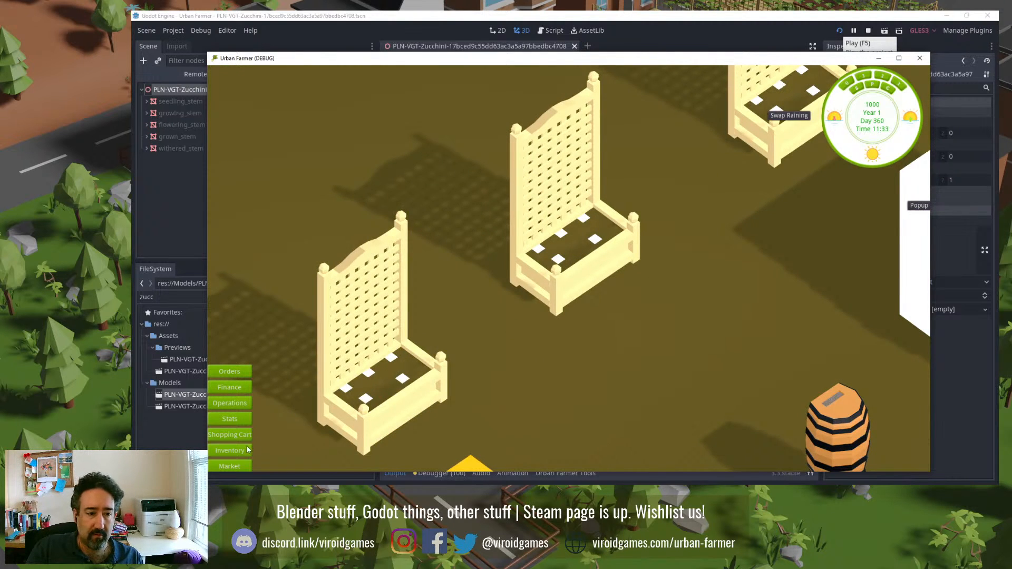
# Step: Filter the in-game inventory by "cc", select Zucchini to preview the plant over a trellis, and close the game
pyautogui.click(241, 450)
pyautogui.click(299, 442)
pyautogui.write('c')
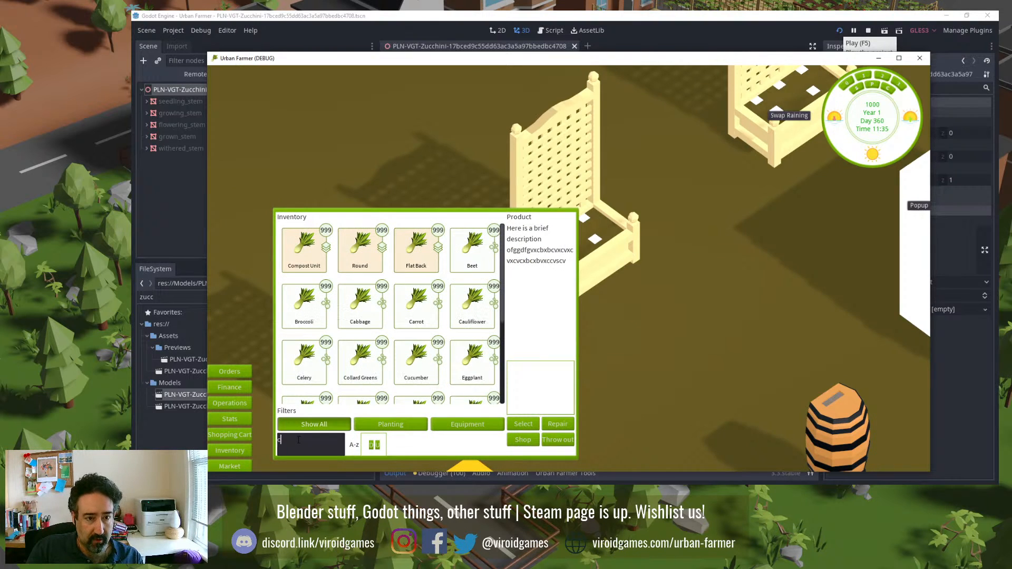
pyautogui.write('c')
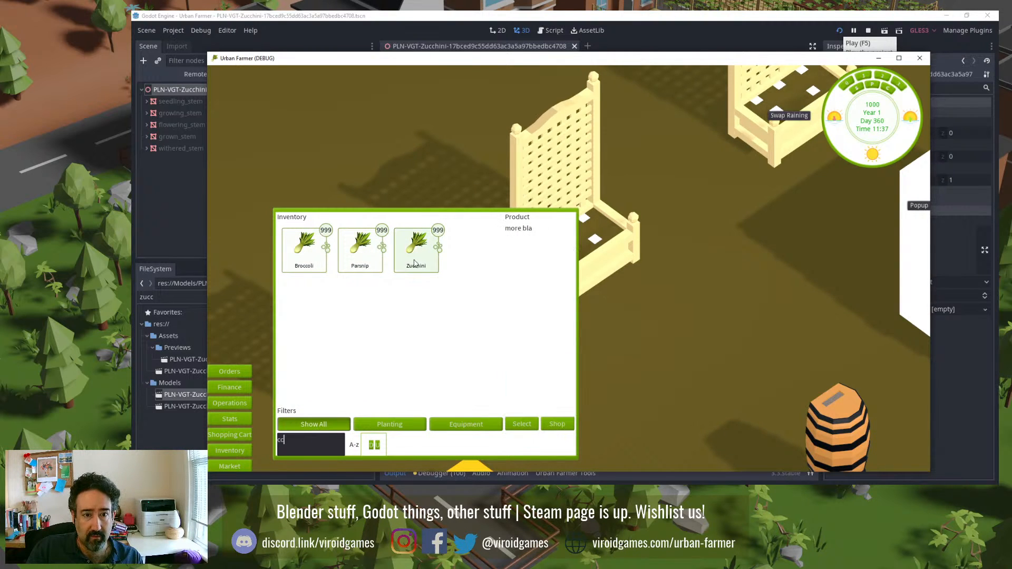
pyautogui.click(521, 424)
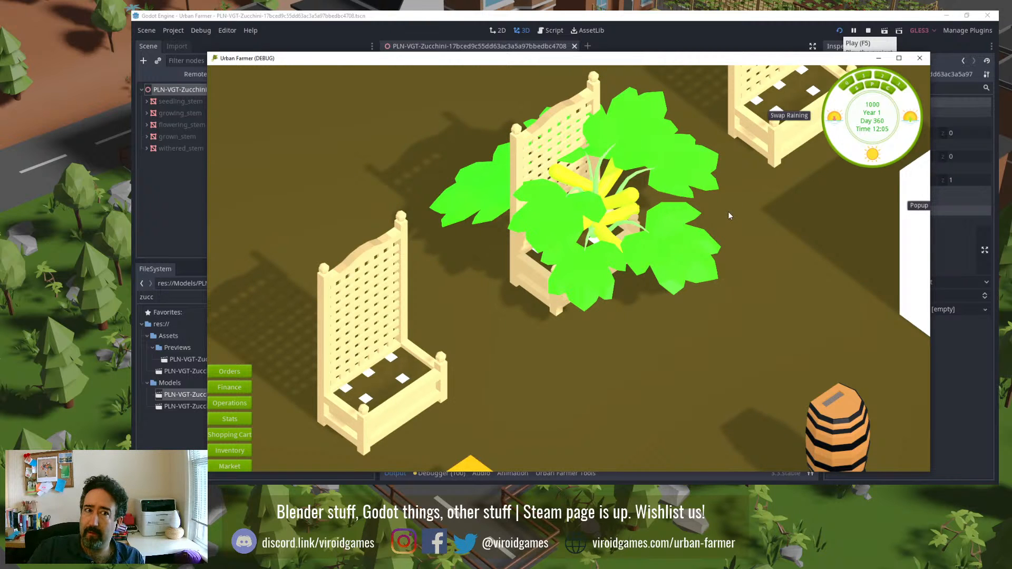
pyautogui.click(919, 58)
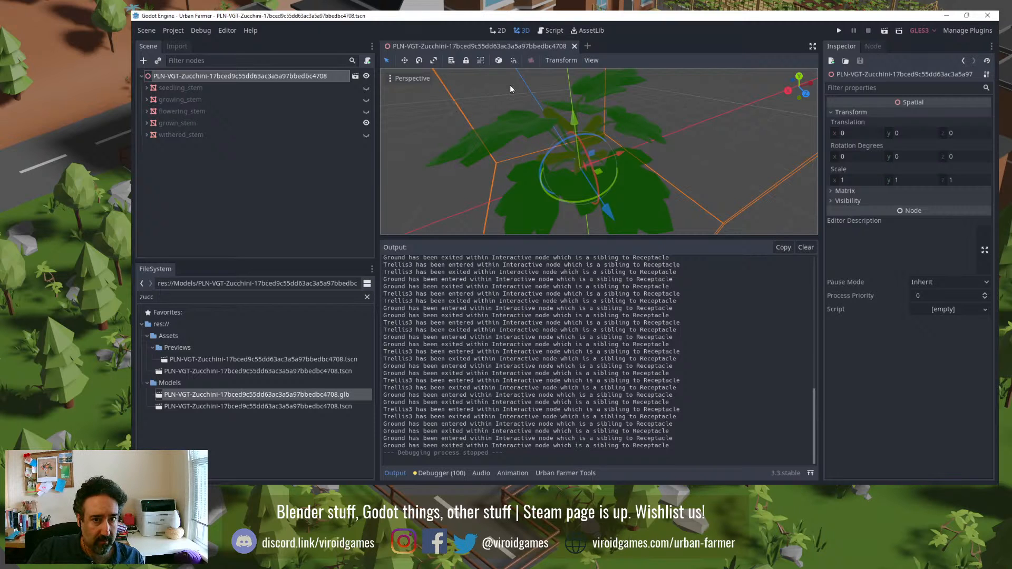
# Step: Open the zucchini asset scene from the Assets folder and return to its model scene
pyautogui.doubleClick(252, 372)
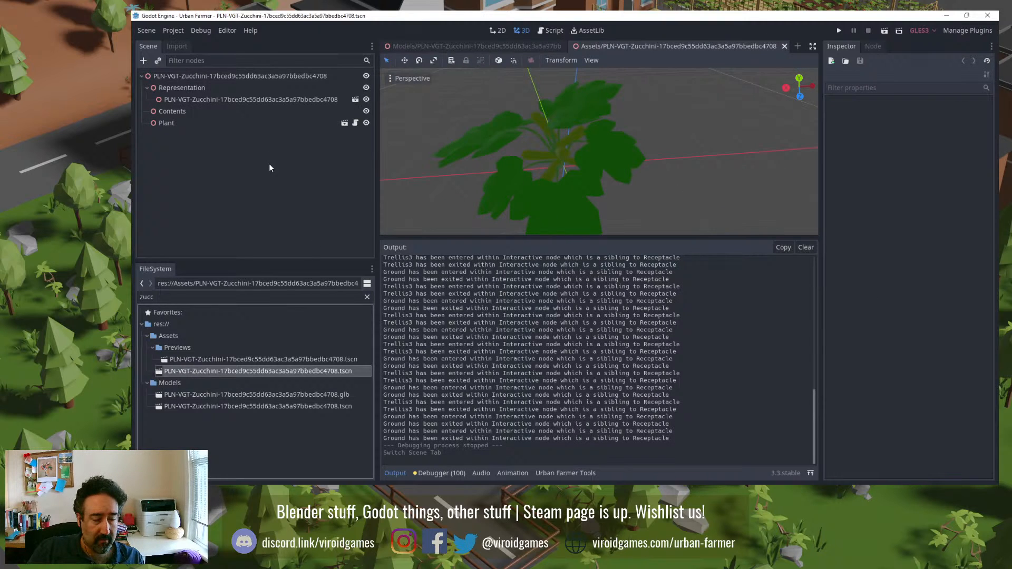
pyautogui.hotkey('ctrl', 'Tab')
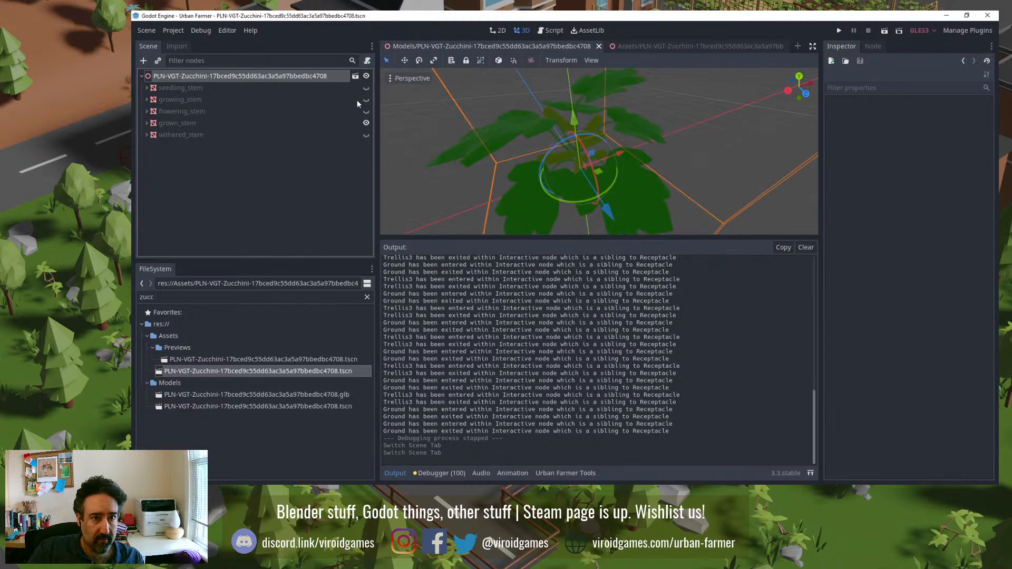
pyautogui.moveTo(485, 162); pyautogui.dragTo(447, 148, button='middle')
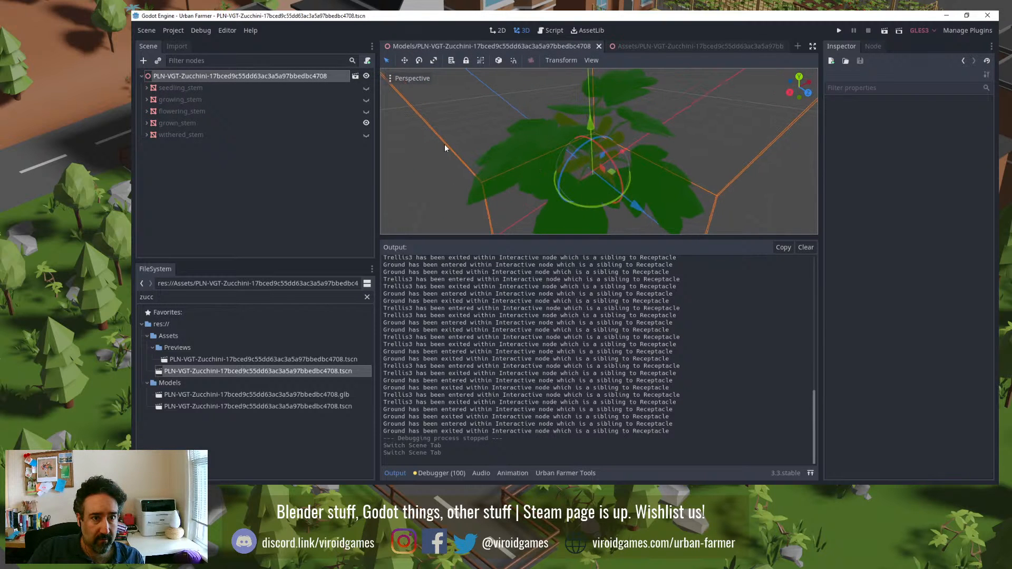
# Step: Show seedling_stem instead of grown_stem in the model scene, save it, and check the plant in the asset scene
pyautogui.click(365, 87)
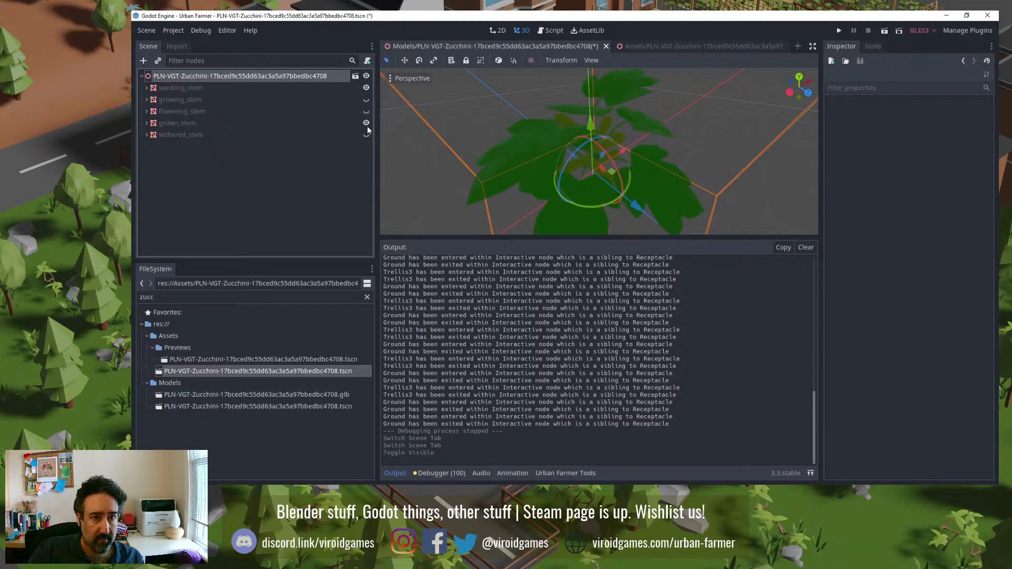
pyautogui.click(366, 123)
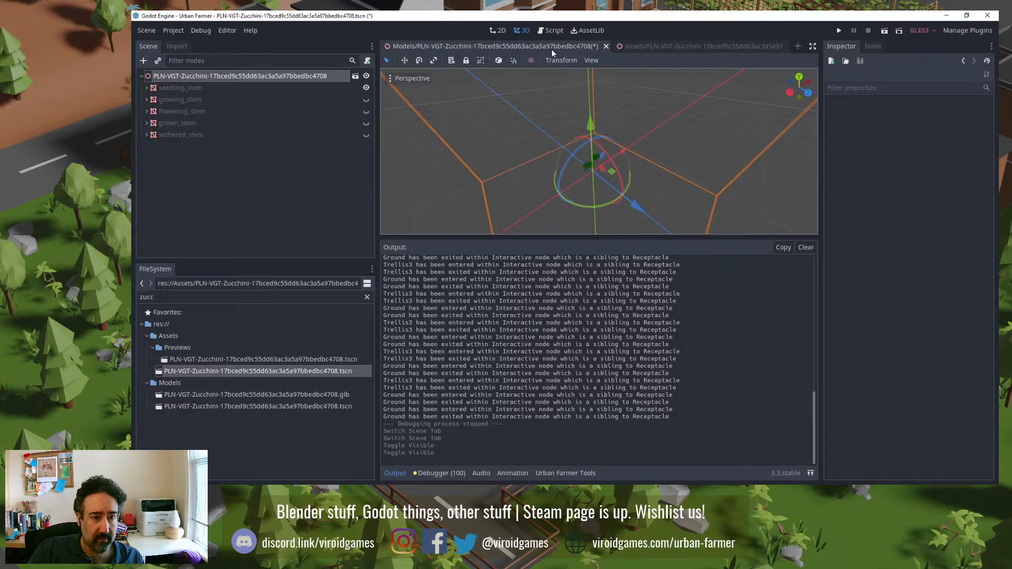
pyautogui.hotkey('ctrl', 's')
pyautogui.click(331, 410)
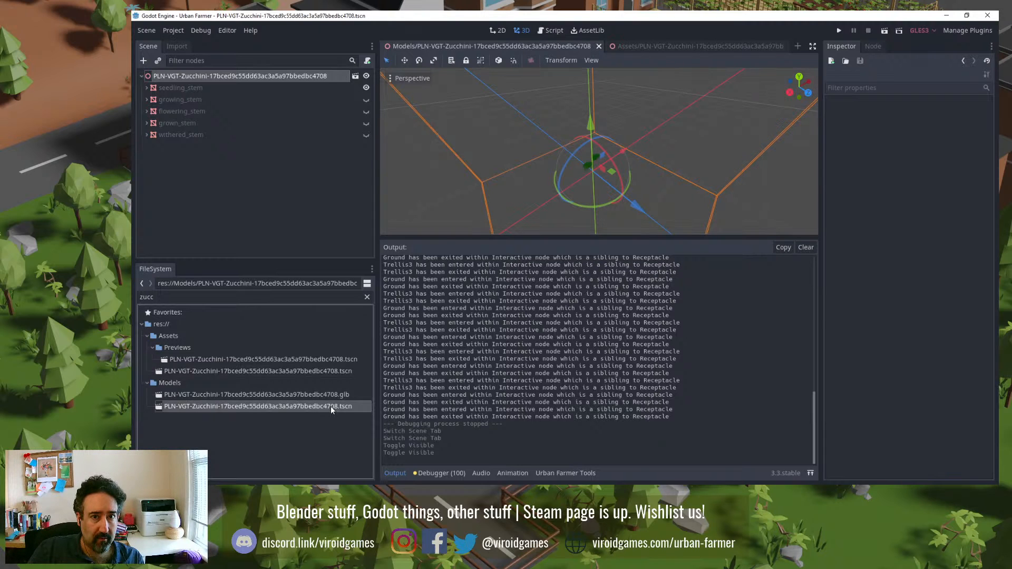
pyautogui.click(669, 48)
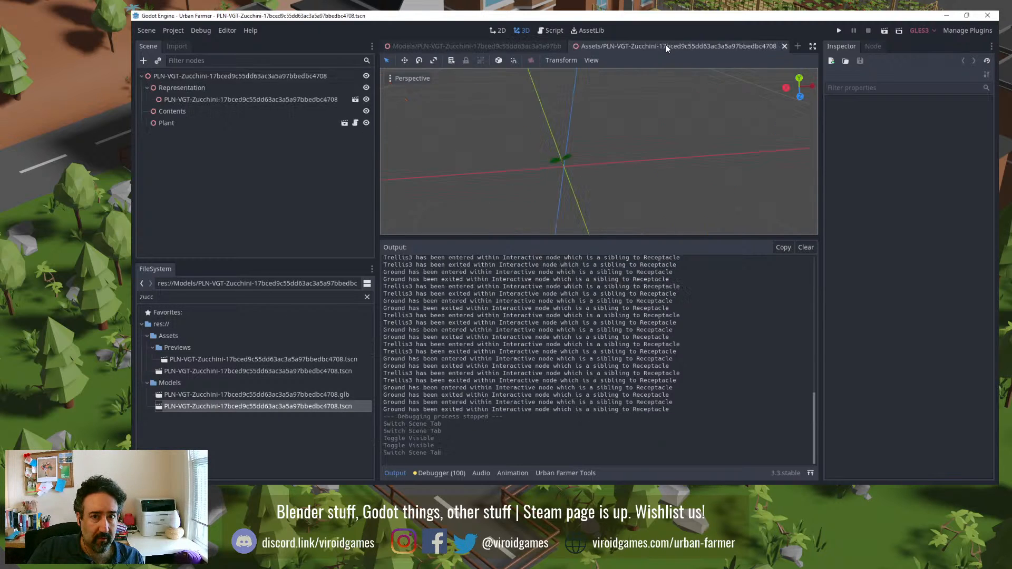
pyautogui.moveTo(545, 172); pyautogui.dragTo(599, 168, button='middle')
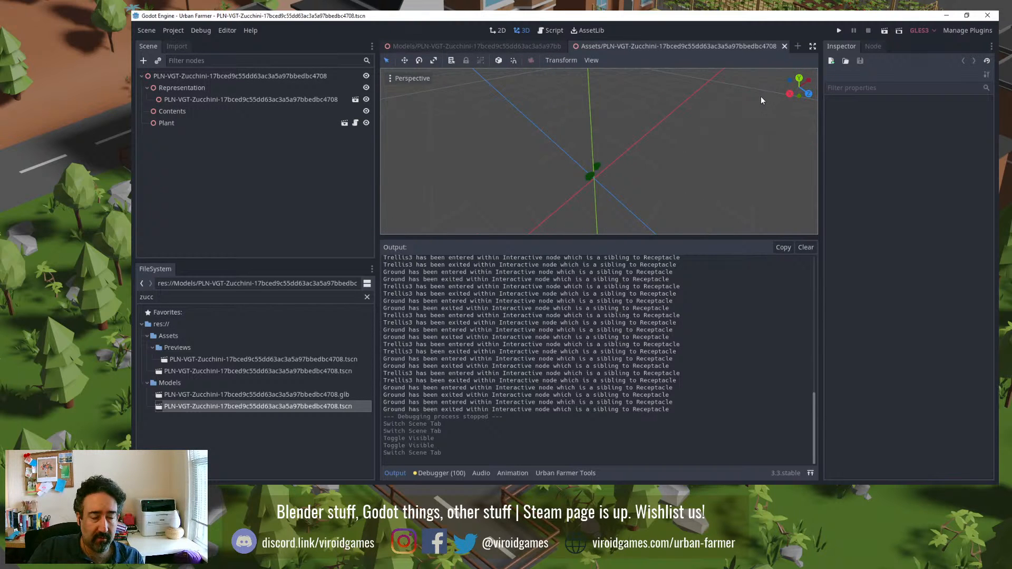
# Step: Hide seedling_stem and show grown_stem again in the model scene, save it, and check the asset scene
pyautogui.click(525, 47)
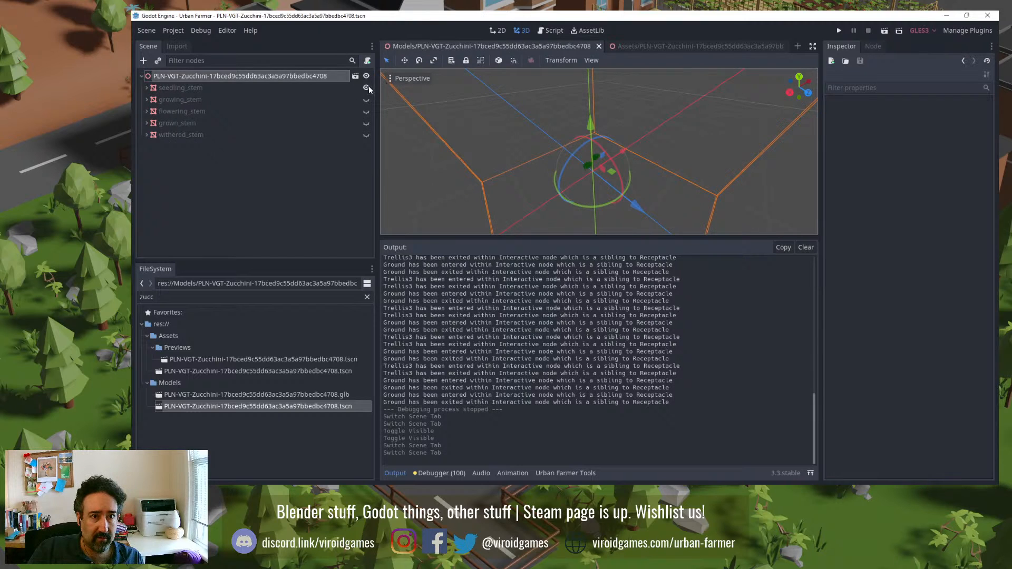
pyautogui.click(366, 88)
pyautogui.click(366, 123)
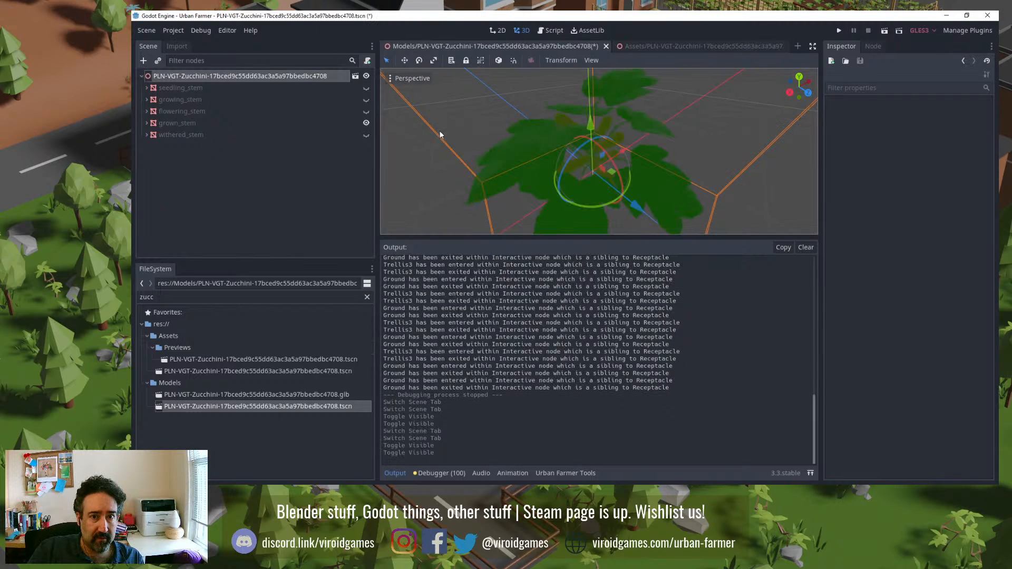
pyautogui.click(659, 46)
pyautogui.click(534, 47)
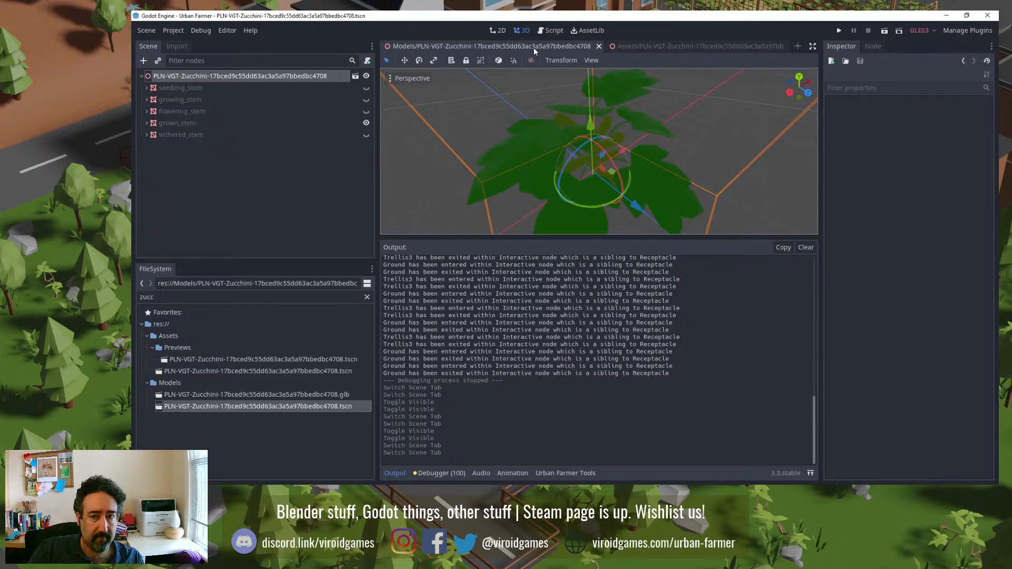
# Step: Switch to Blender and examine the fully grown zucchini plant up close
pyautogui.hotkey('alt', 'Tab')
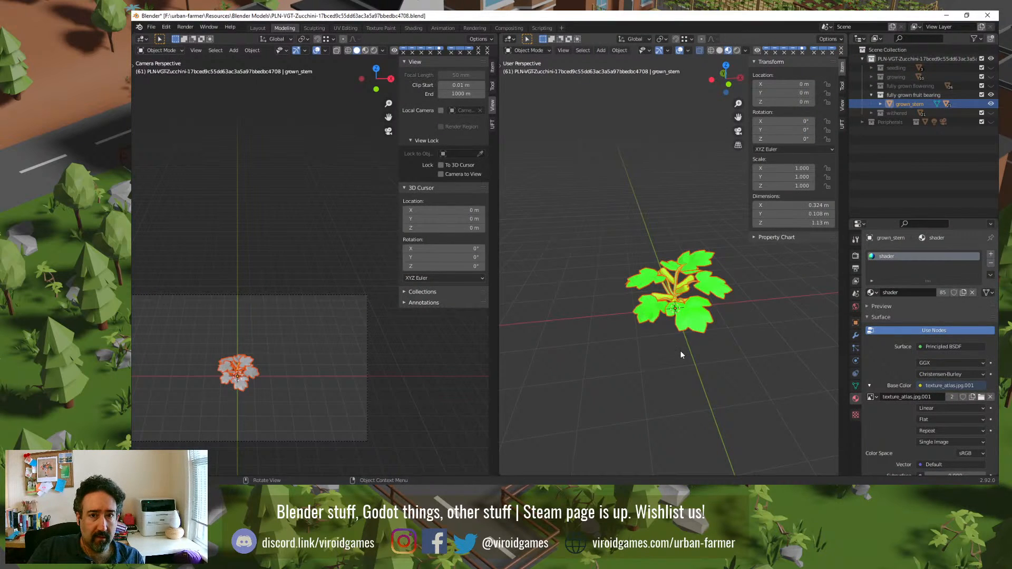
pyautogui.moveTo(680, 355); pyautogui.dragTo(704, 352, button='middle')
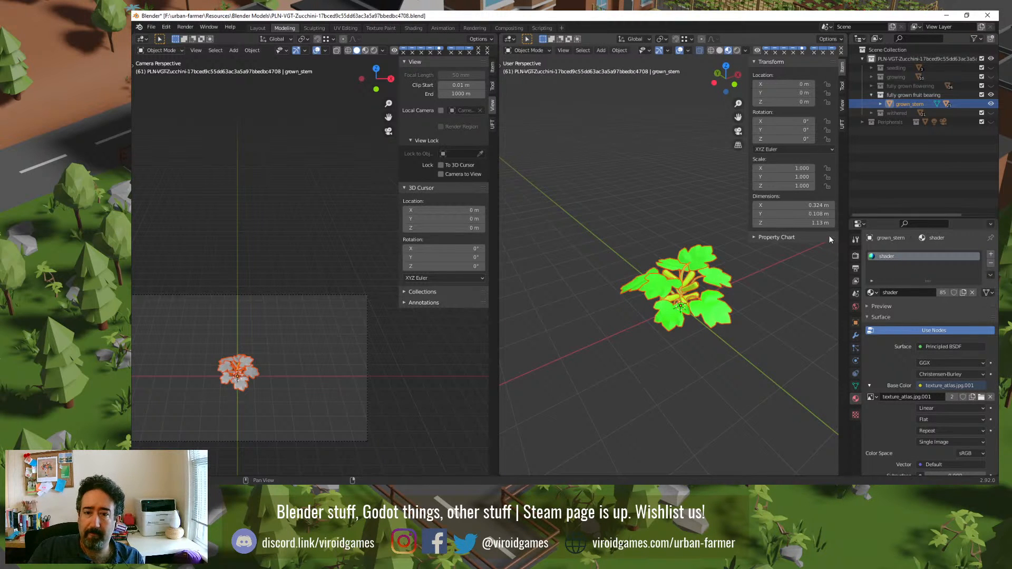
pyautogui.press('KP_Decimal')
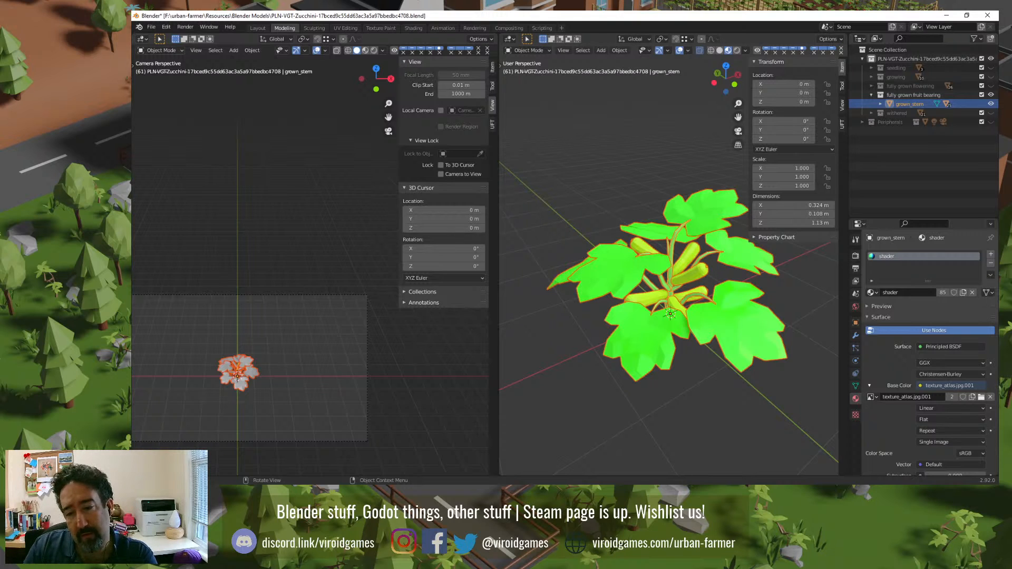
# Step: Switch to Godot, open the zucchini preview scene, and collapse its seedling_stem, growing_stem and flowering_stem nodes
pyautogui.hotkey('alt', 'Tab')
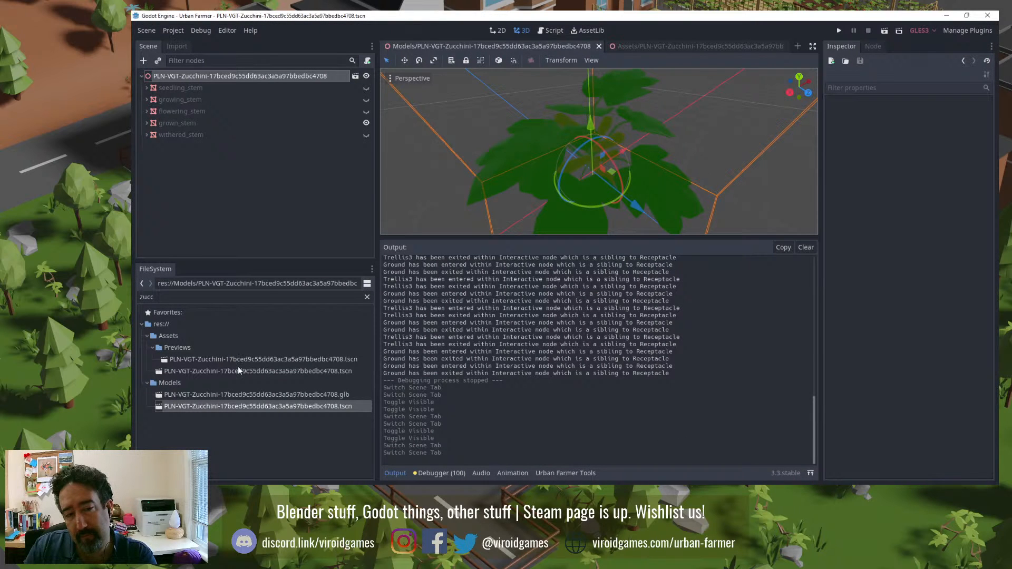
pyautogui.doubleClick(237, 359)
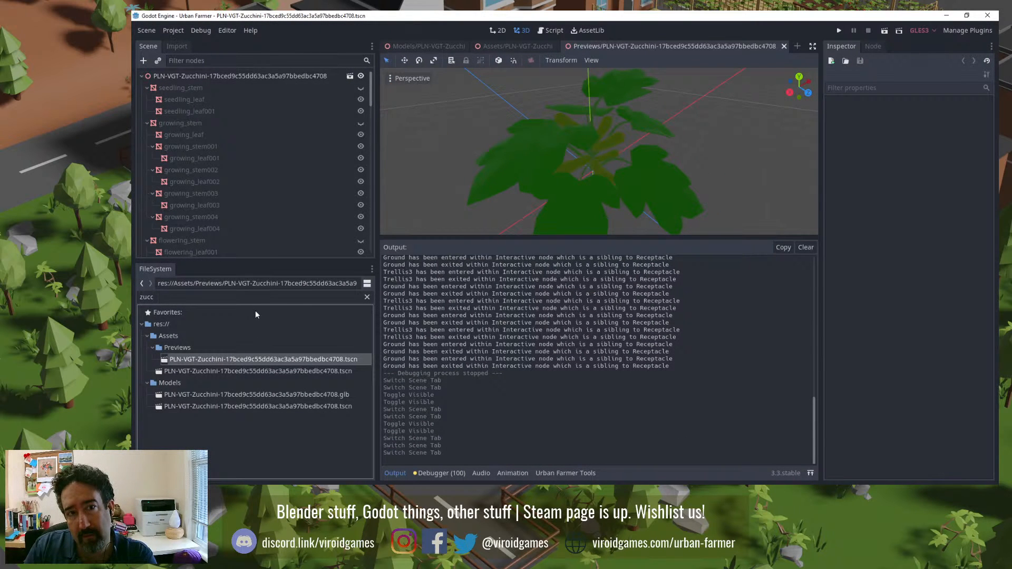
pyautogui.click(147, 88)
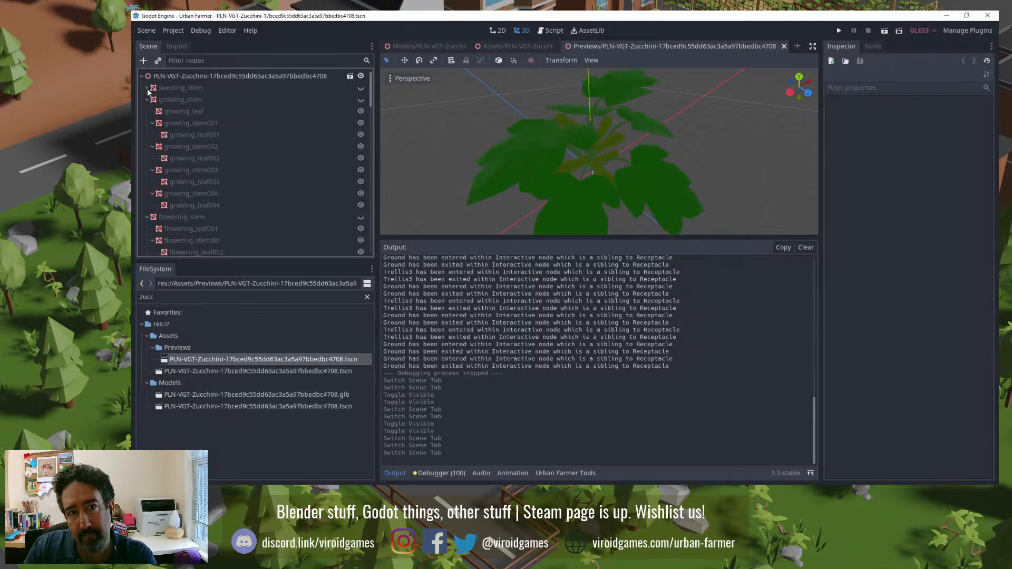
pyautogui.click(146, 100)
pyautogui.click(146, 111)
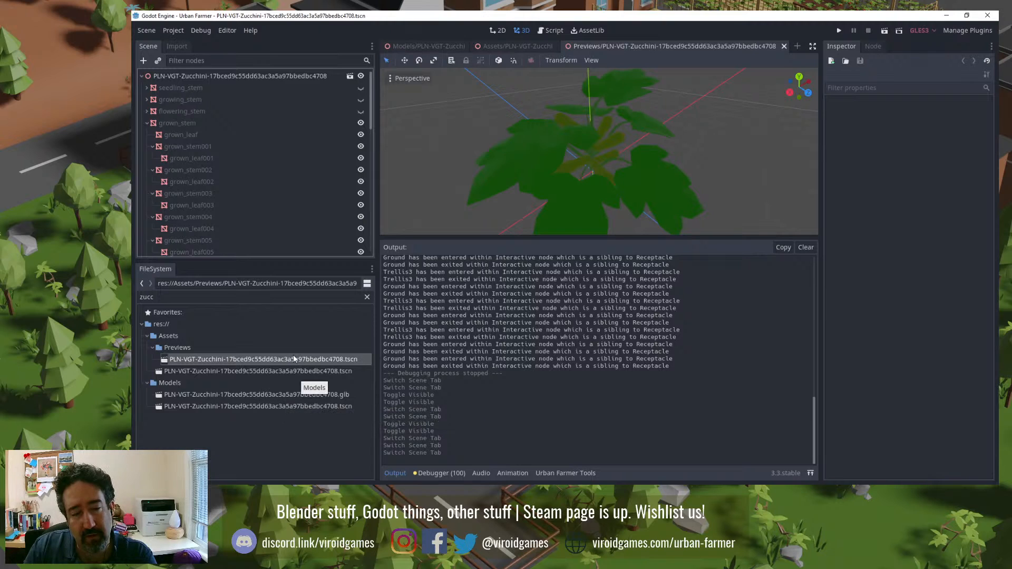
# Step: Compare the zucchini asset scene with the model scene instanced under Representation, ending in the asset scene
pyautogui.doubleClick(283, 370)
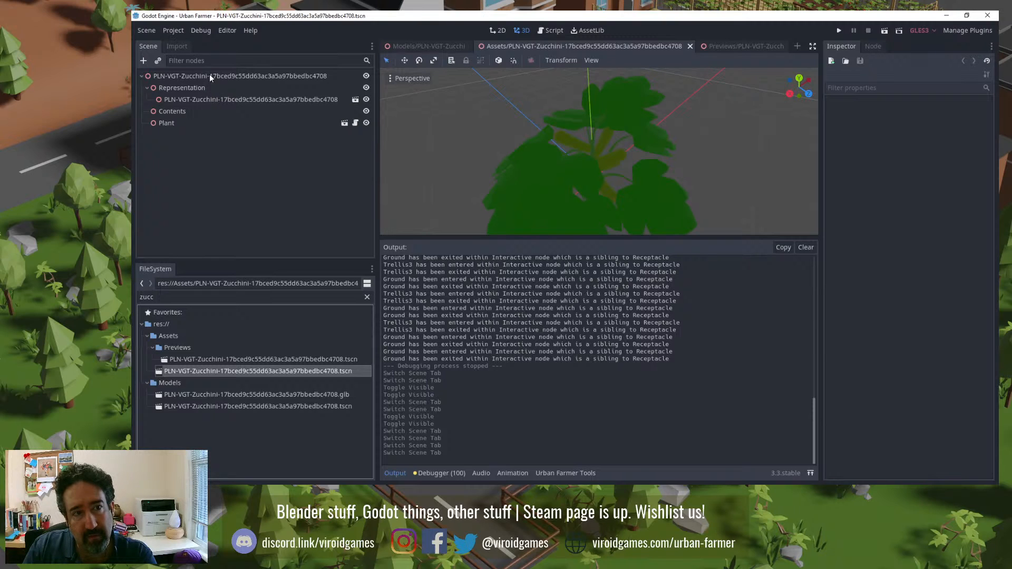
pyautogui.click(220, 359)
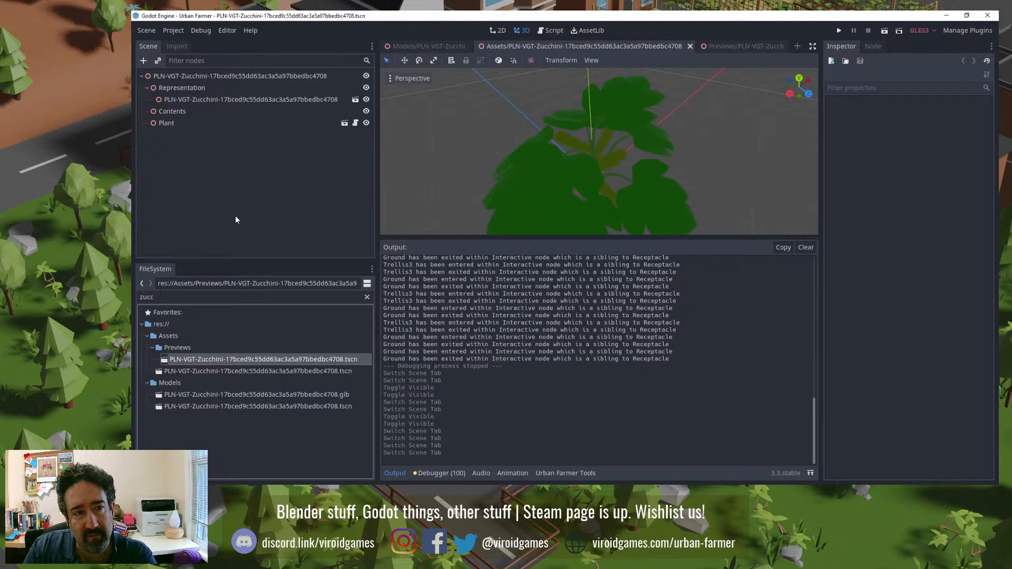
pyautogui.click(354, 100)
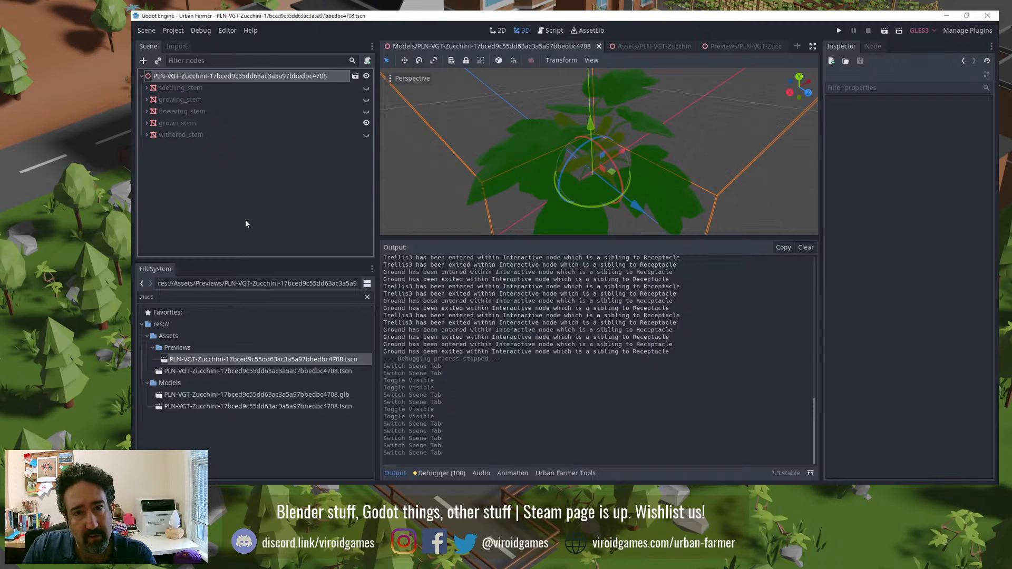
pyautogui.doubleClick(193, 371)
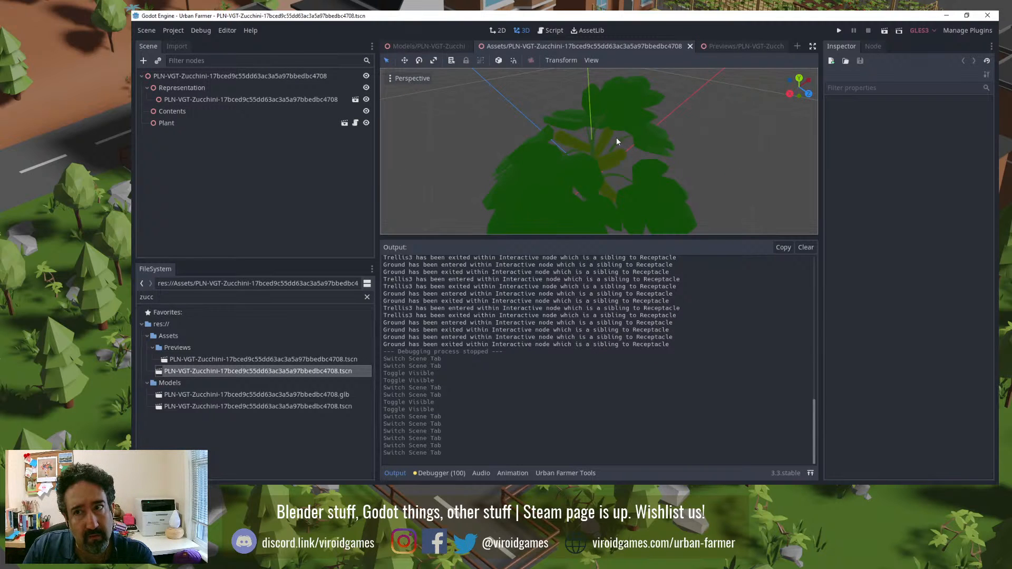
# Step: Reload the Urban Farmer project from the project list and close all its open zucchini scenes
pyautogui.click(171, 31)
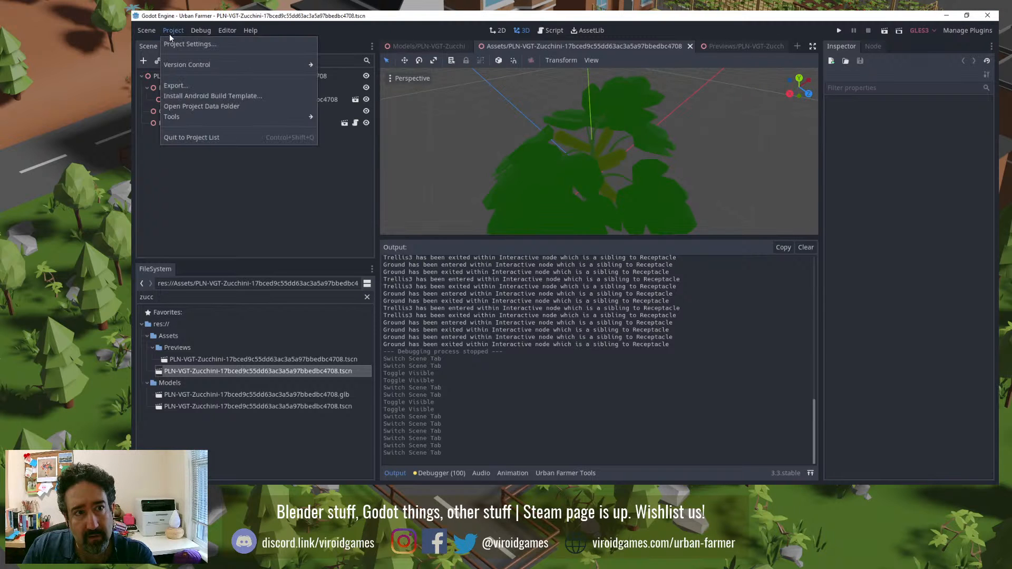
pyautogui.click(182, 137)
pyautogui.doubleClick(475, 216)
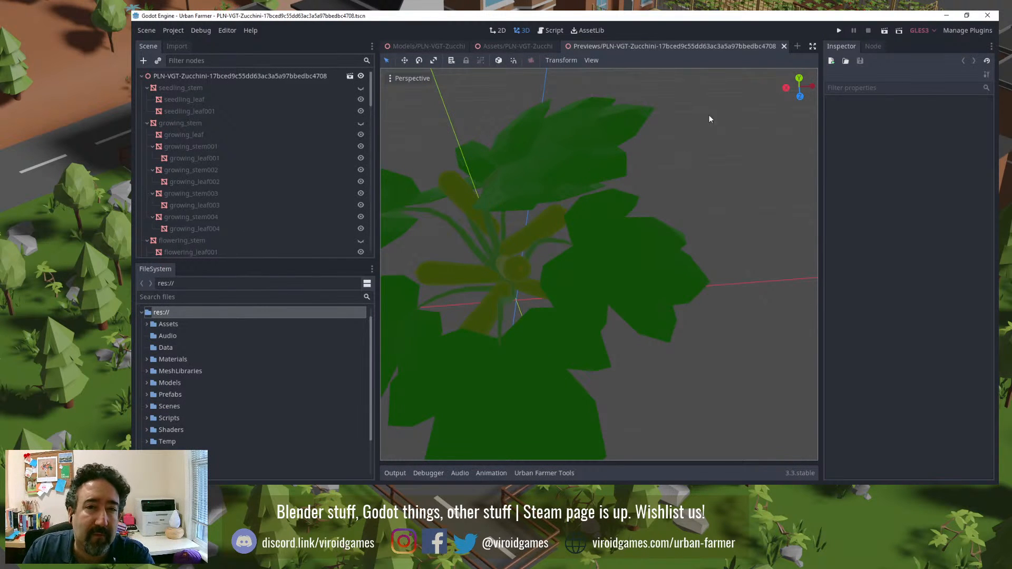
pyautogui.click(784, 47)
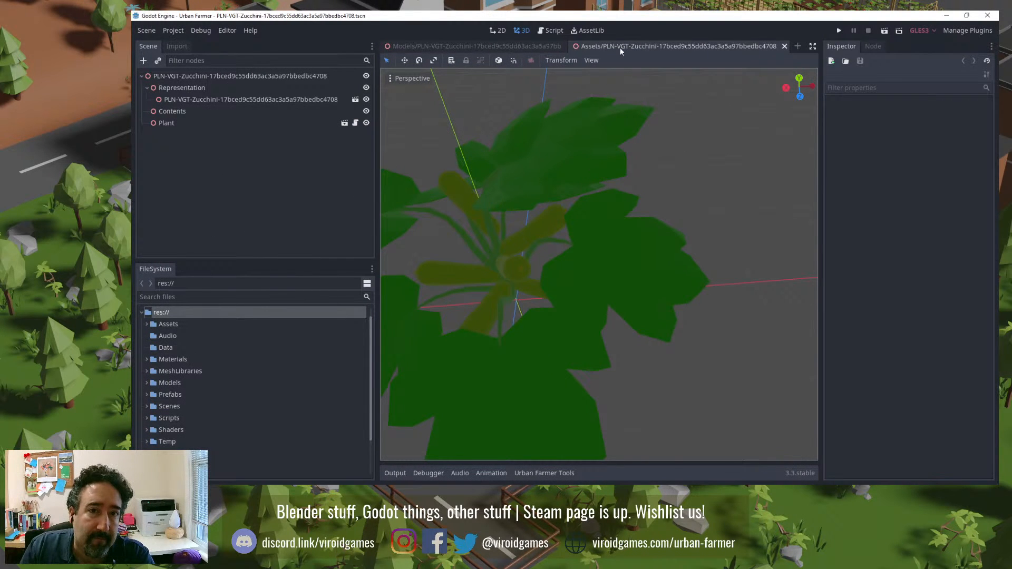
pyautogui.click(784, 47)
pyautogui.click(574, 46)
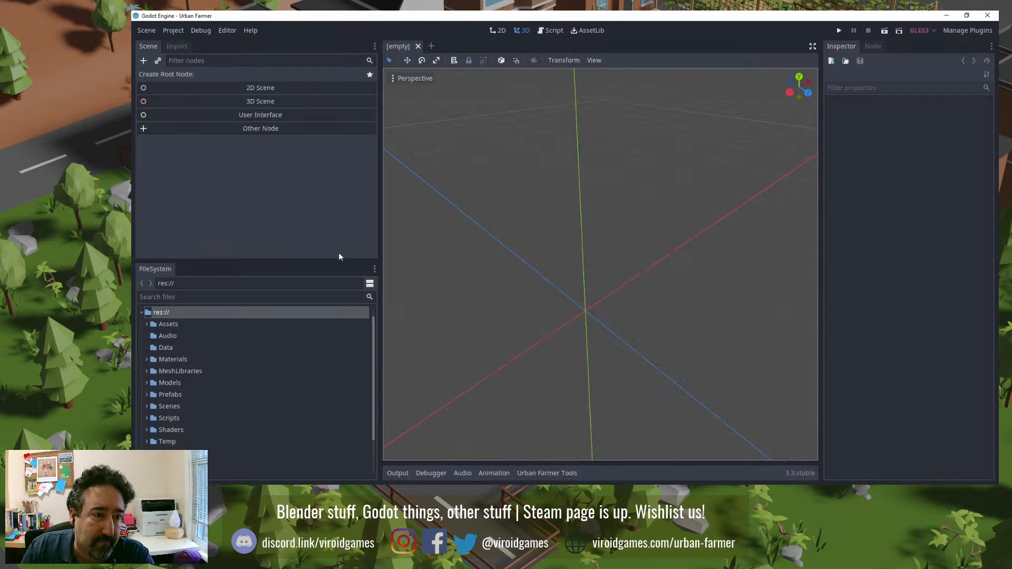
# Step: Filter the project files by "zucc", open the zucchini asset scene, and inspect the transform of its model instance
pyautogui.click(198, 298)
pyautogui.write('zu')
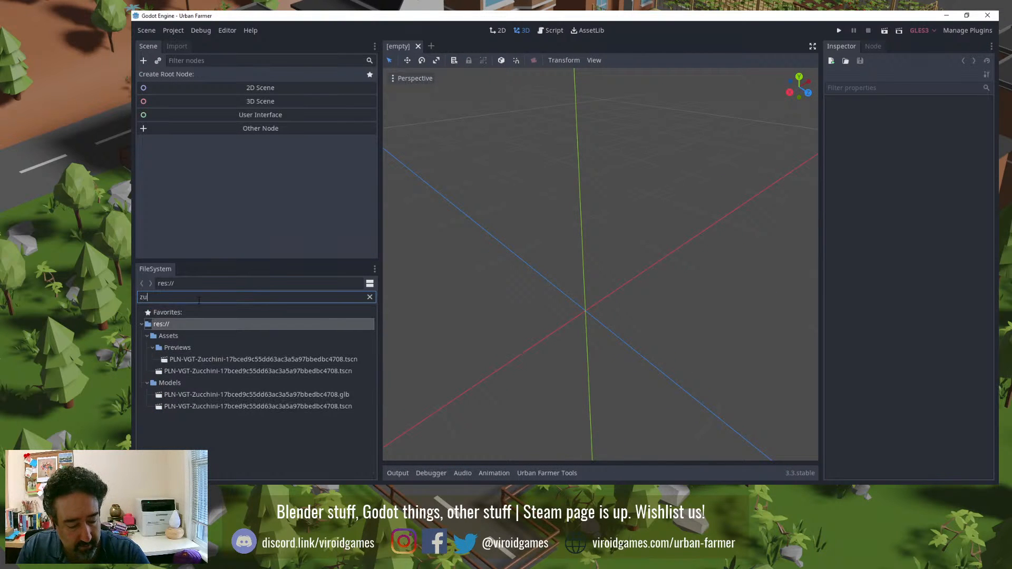
pyautogui.write('cc')
pyautogui.doubleClick(215, 371)
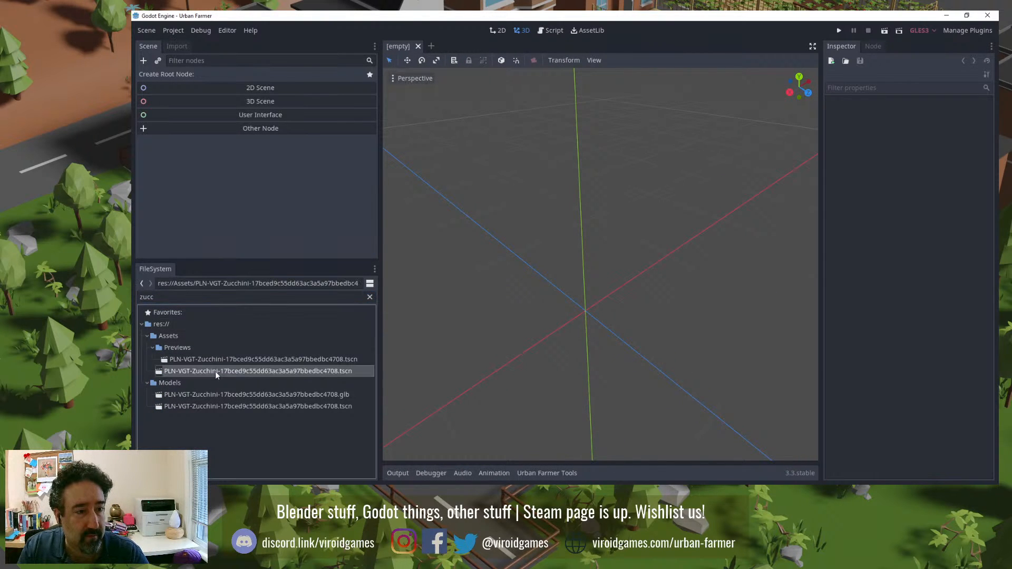
pyautogui.moveTo(392, 298); pyautogui.dragTo(495, 274, button='middle')
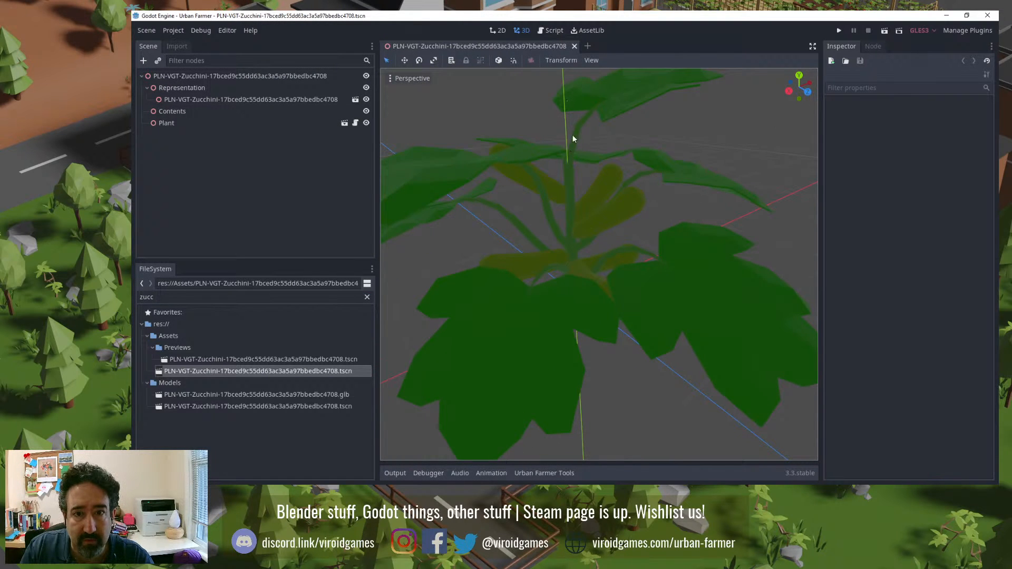
pyautogui.click(591, 90)
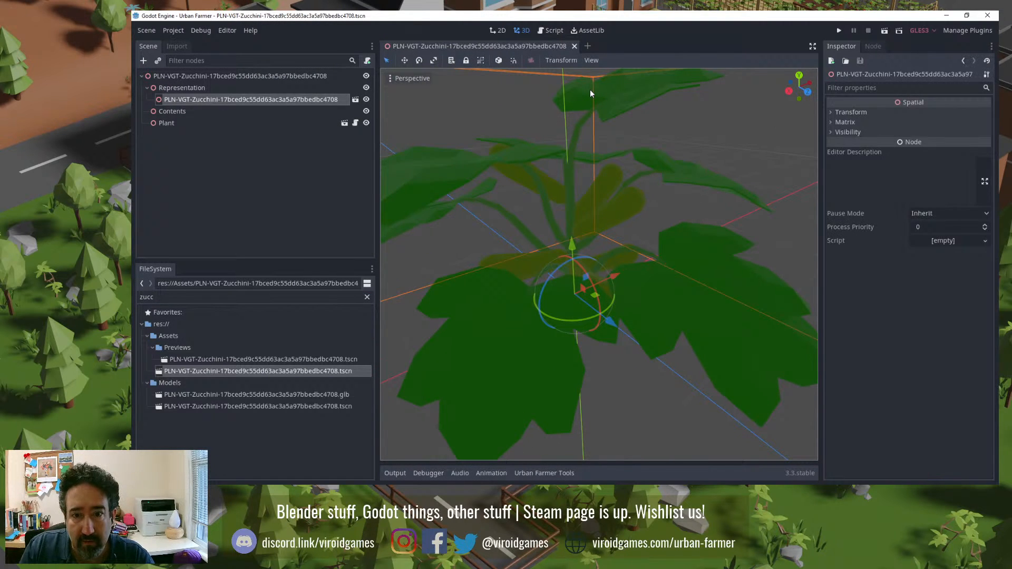
pyautogui.click(864, 112)
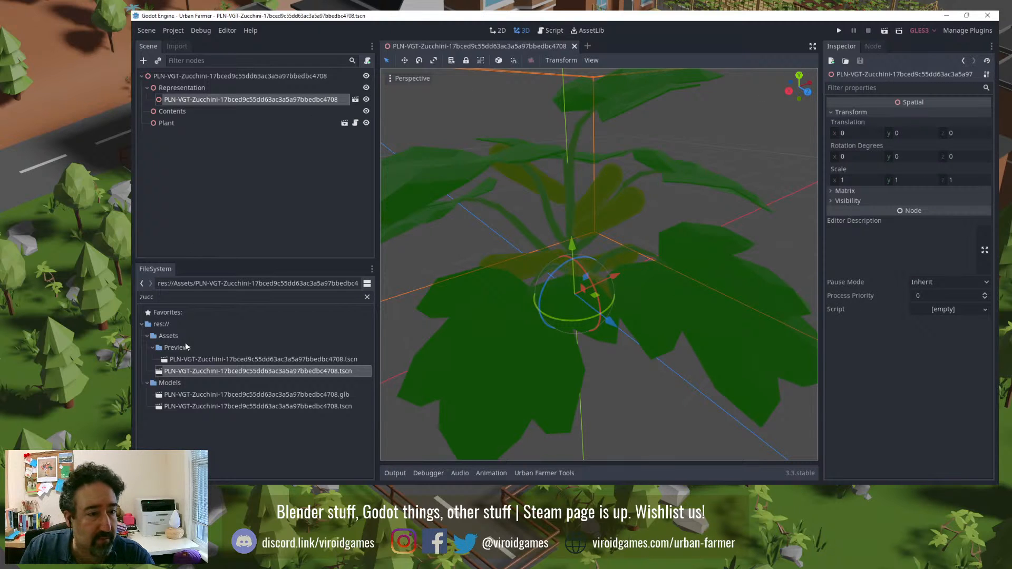
# Step: Compare the import settings of the zucchini .glb model with those of the PLN-VGT-Tomato .glb model
pyautogui.click(223, 399)
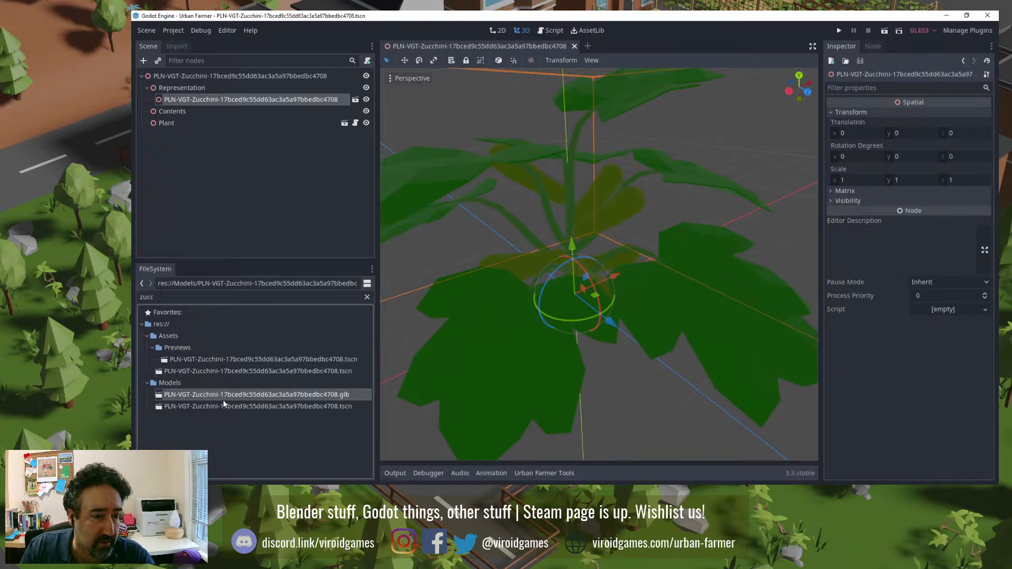
pyautogui.click(171, 46)
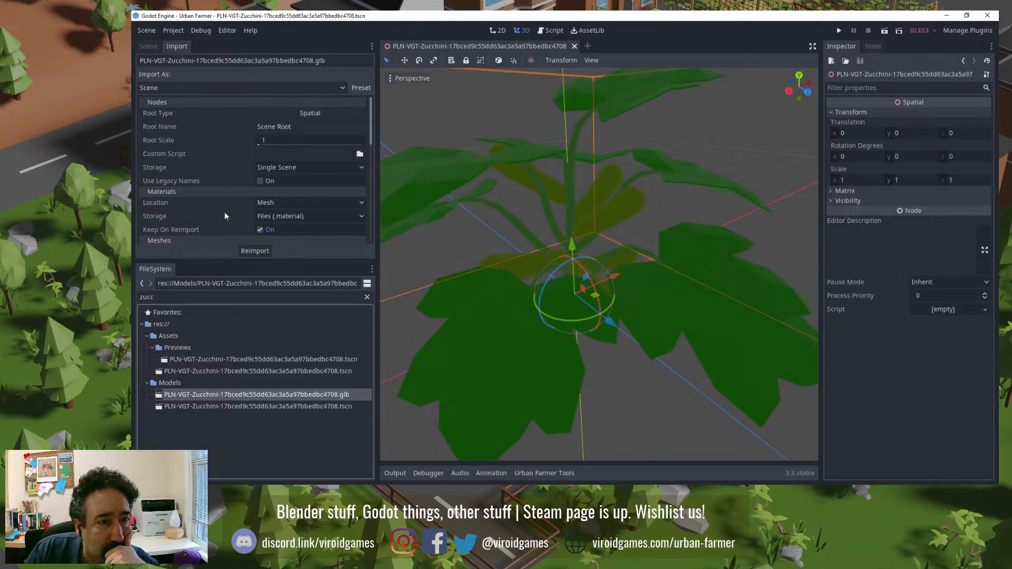
pyautogui.doubleClick(211, 297)
pyautogui.write('tom')
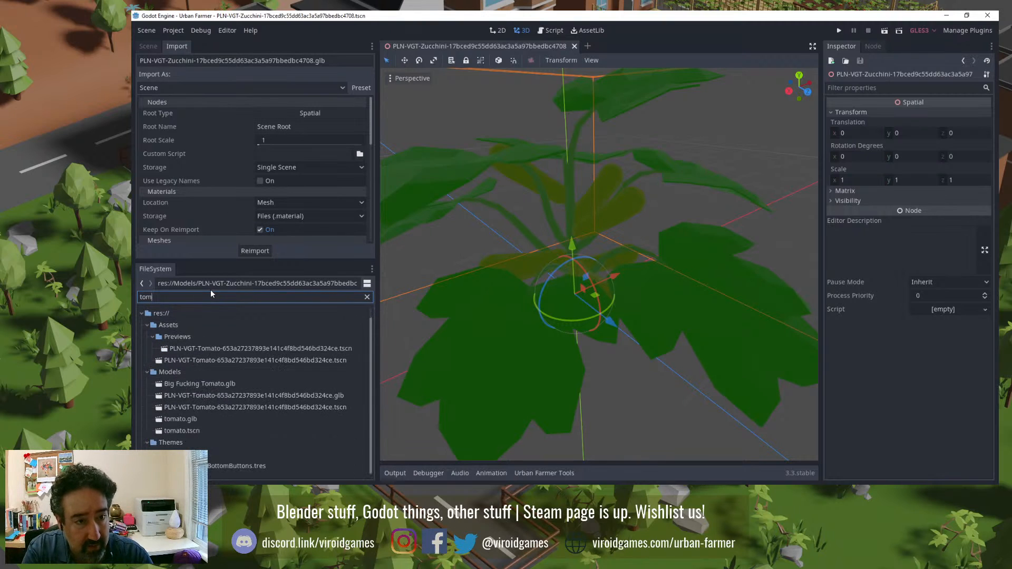
pyautogui.click(230, 396)
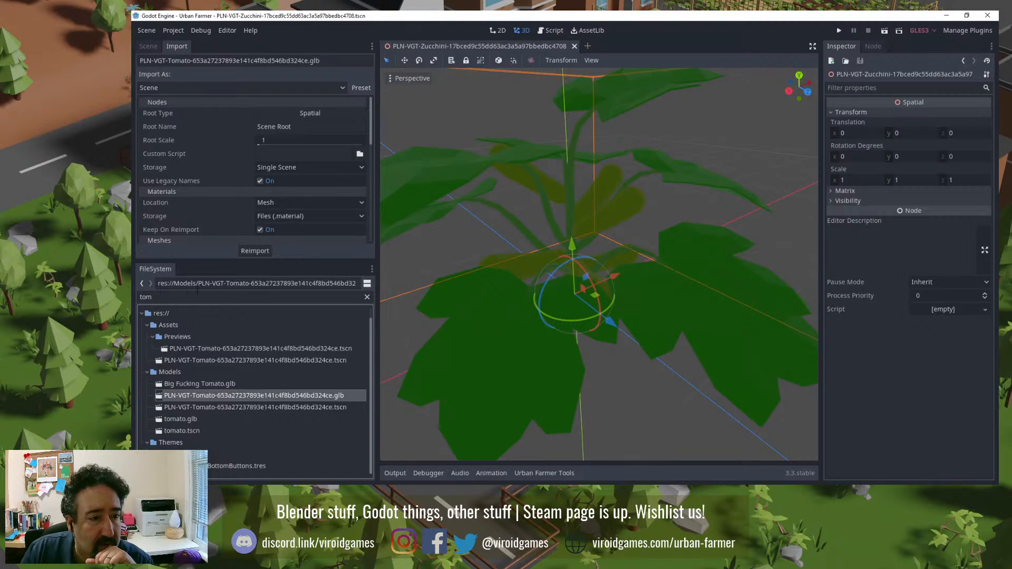
# Step: Filter the files by "zucc" again and examine the zucchini .glb's import settings from materials down to animation clips
pyautogui.doubleClick(214, 297)
pyautogui.write('zuc')
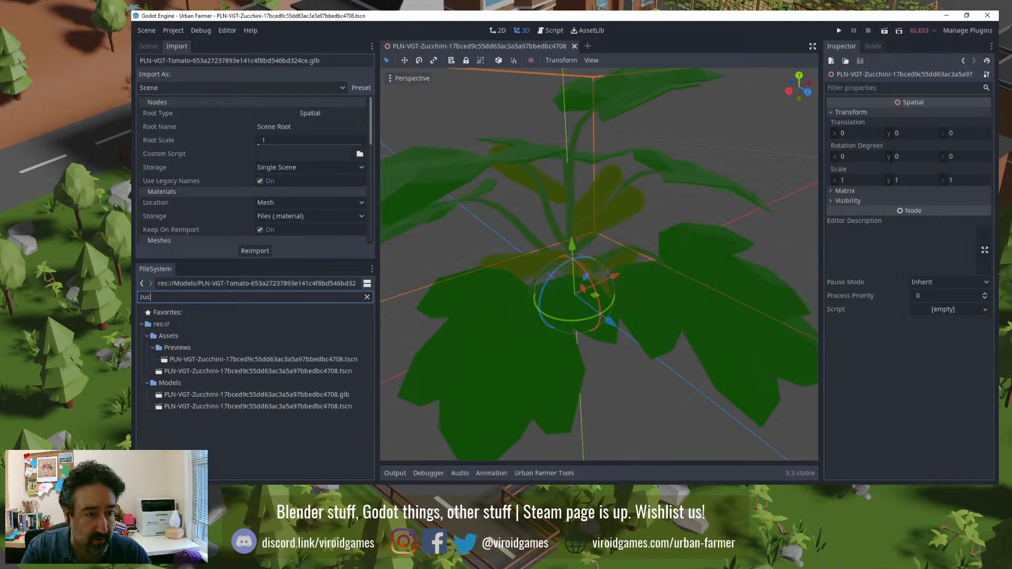
pyautogui.write('c')
pyautogui.click(292, 394)
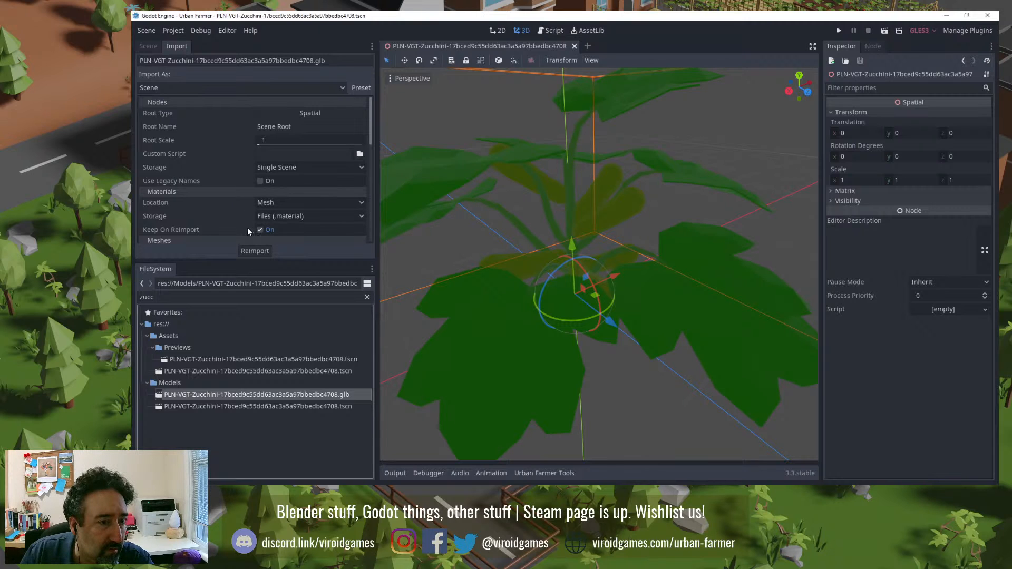
pyautogui.scroll(-4, 241, 227)
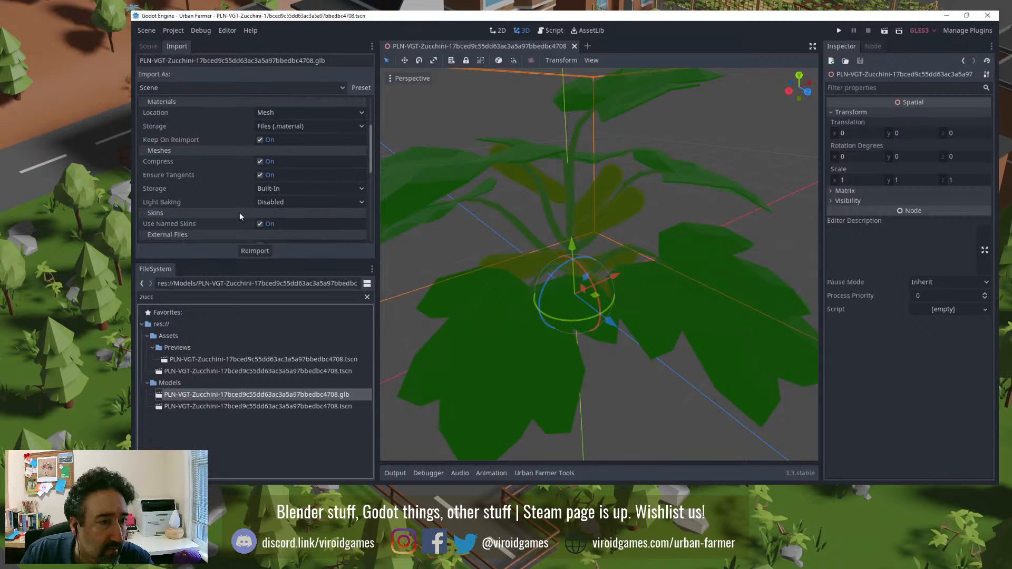
pyautogui.scroll(-3, 235, 188)
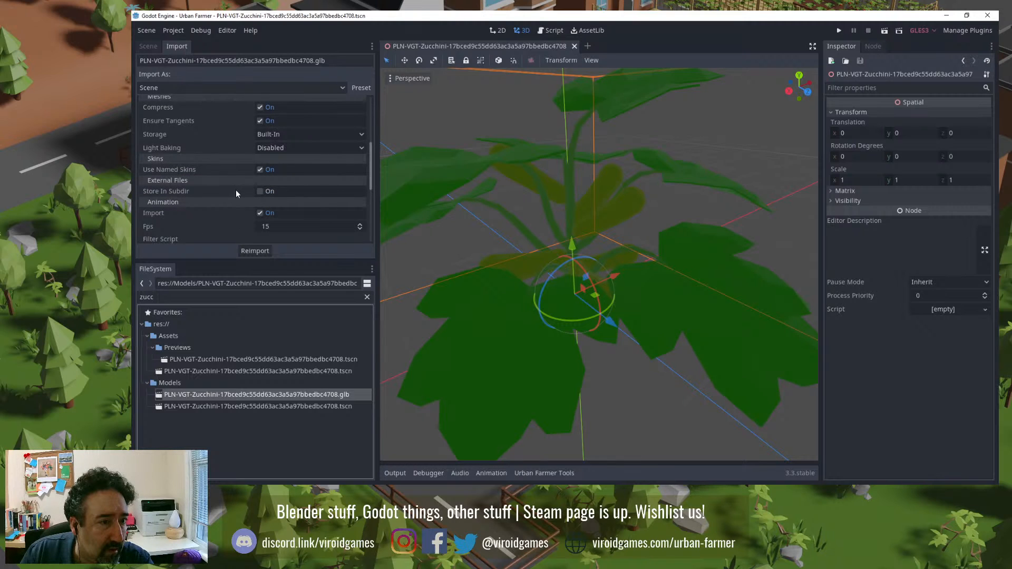
pyautogui.scroll(-5, 238, 200)
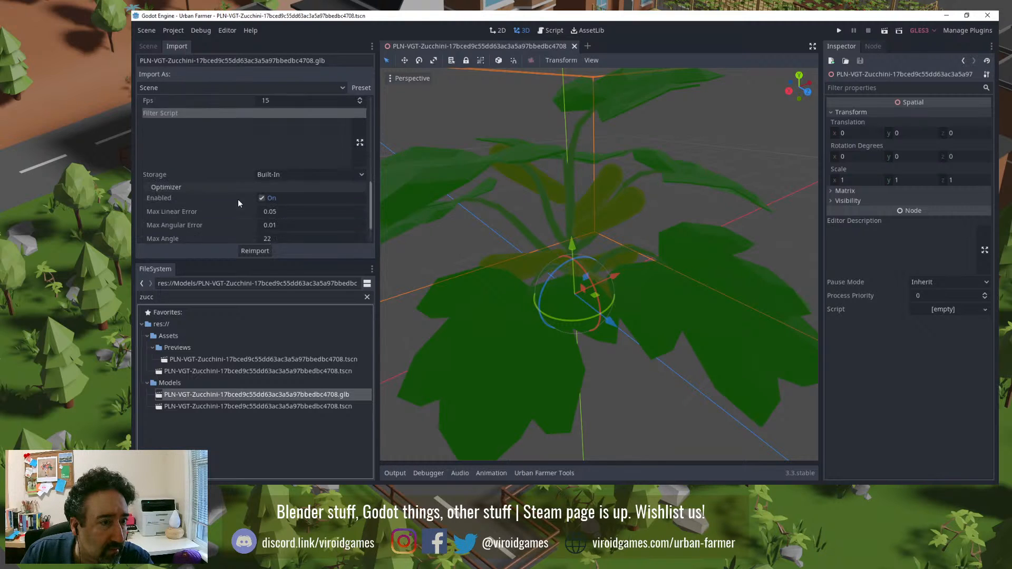
pyautogui.scroll(-2, 238, 203)
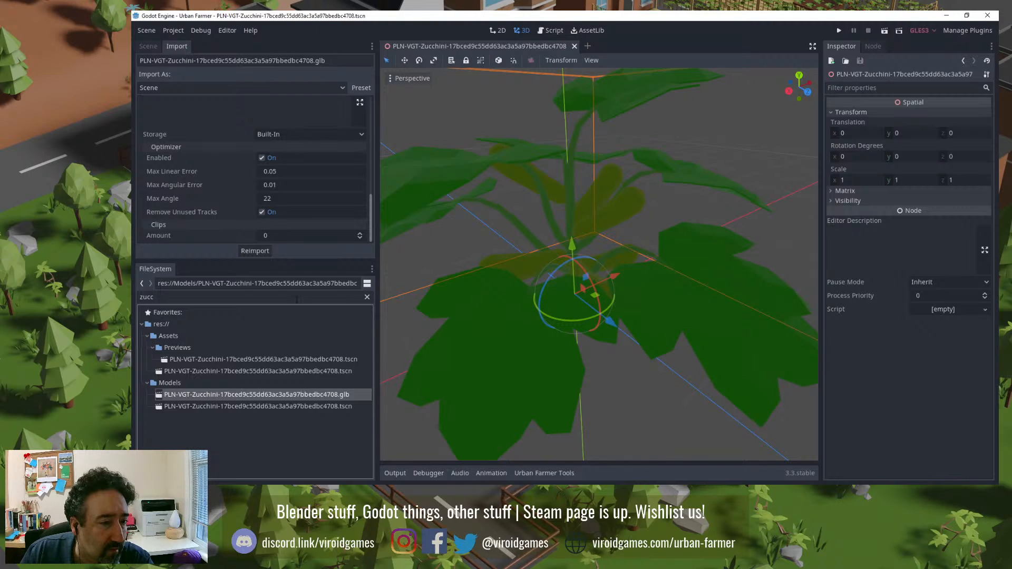
# Step: Return to the zucchini asset's scene tree and close the asset scene
pyautogui.click(217, 372)
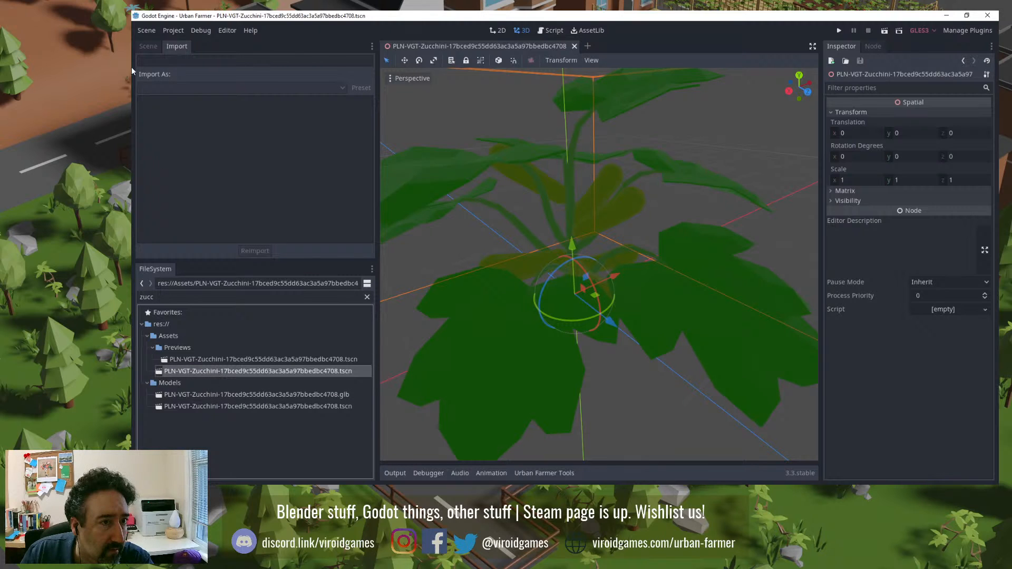
pyautogui.click(147, 47)
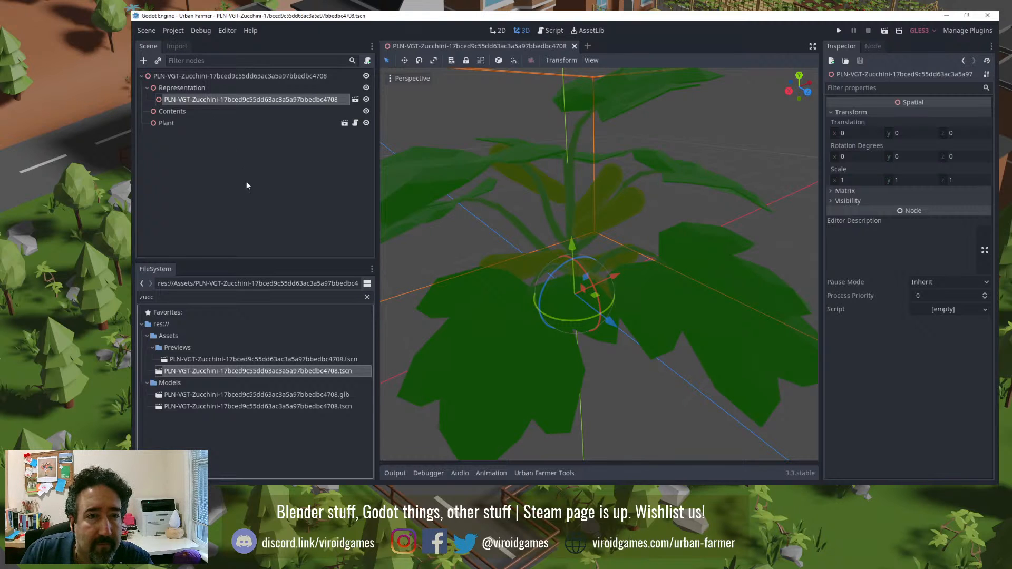
pyautogui.click(574, 46)
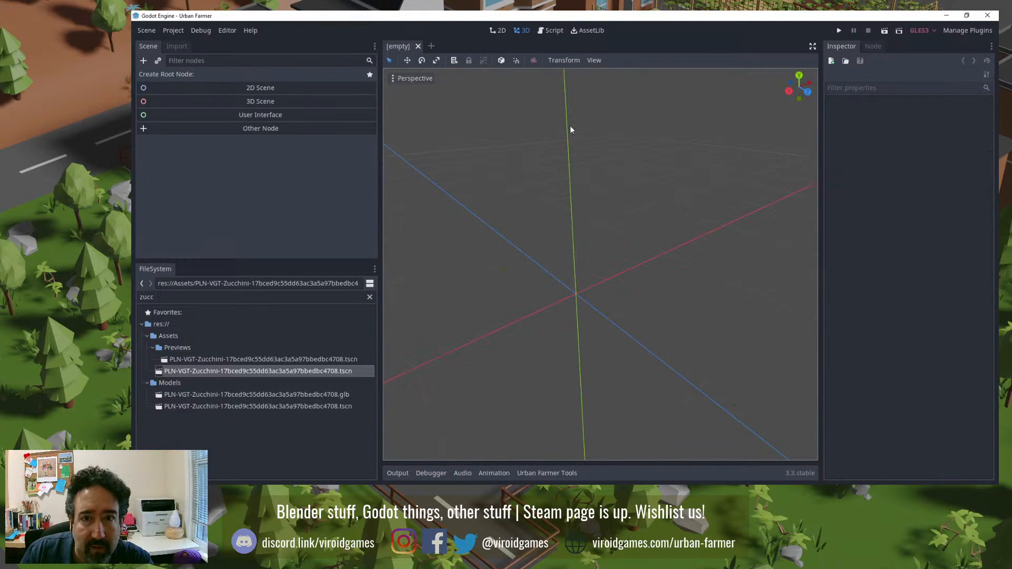
# Step: Set up the Asset Factory in Urban Farmer Tools with category Planting, group Vegetable and model Zucchini
pyautogui.click(555, 472)
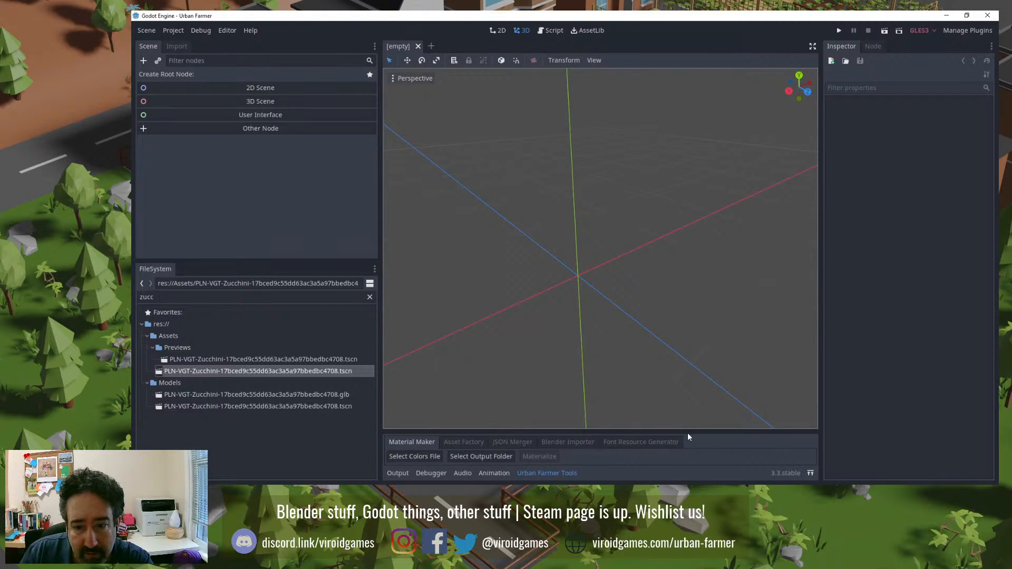
pyautogui.moveTo(688, 433); pyautogui.dragTo(518, 305)
pyautogui.click(459, 316)
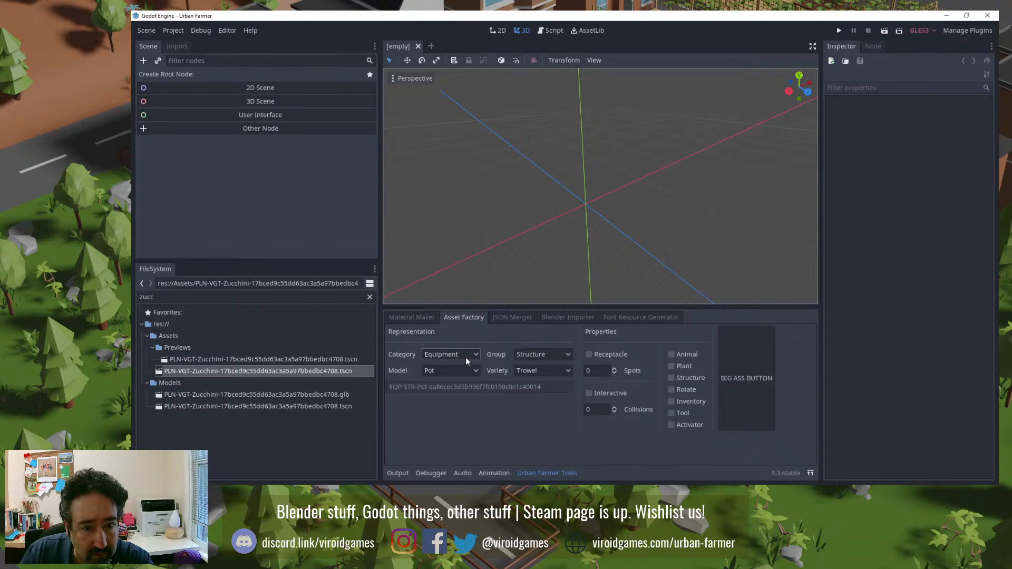
pyautogui.click(466, 355)
pyautogui.click(459, 375)
pyautogui.click(553, 355)
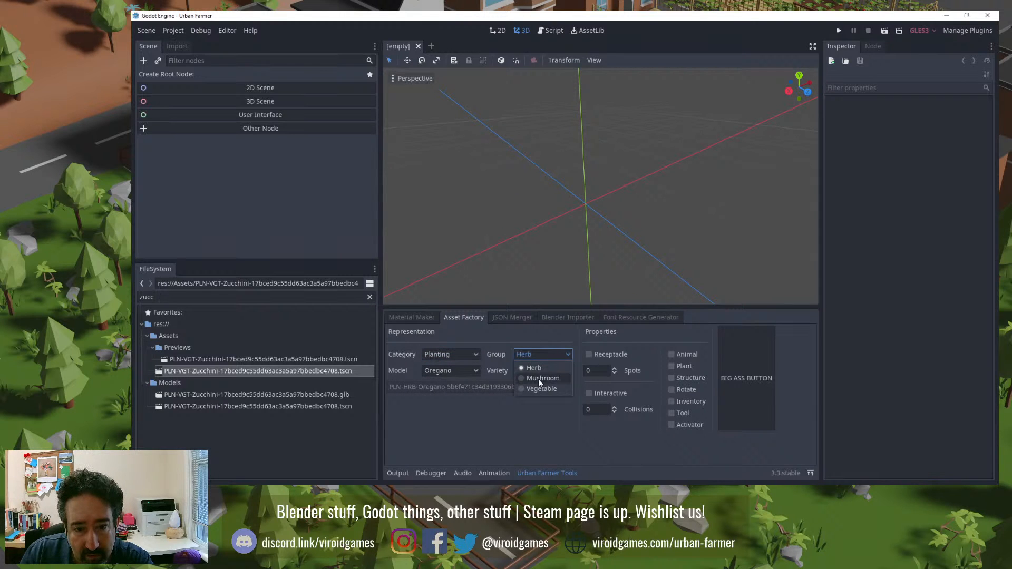
pyautogui.click(536, 388)
pyautogui.click(457, 373)
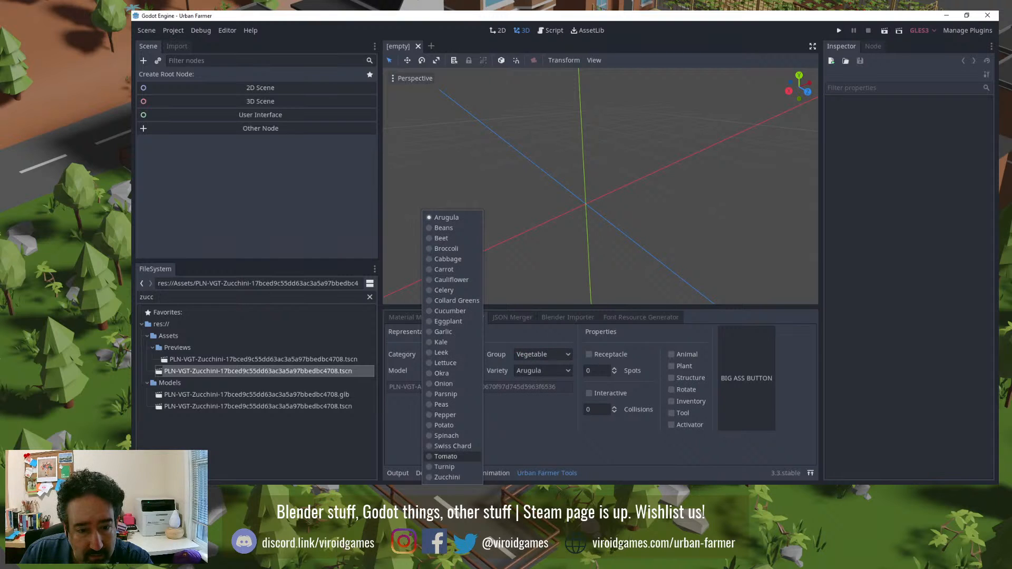
pyautogui.click(447, 477)
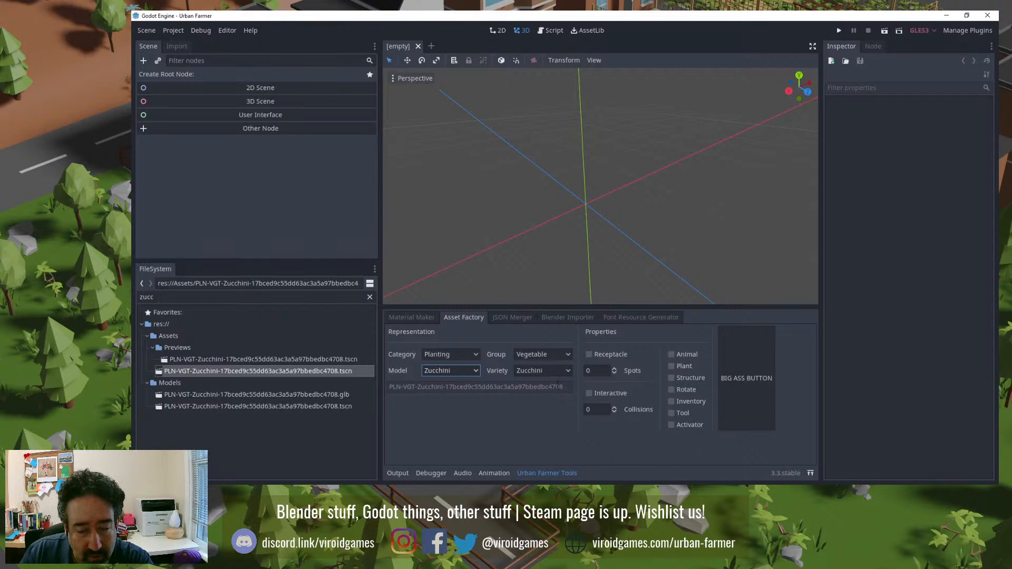
# Step: Mark the zucchini as a Plant in the Asset Factory properties and generate its asset scene
pyautogui.click(672, 367)
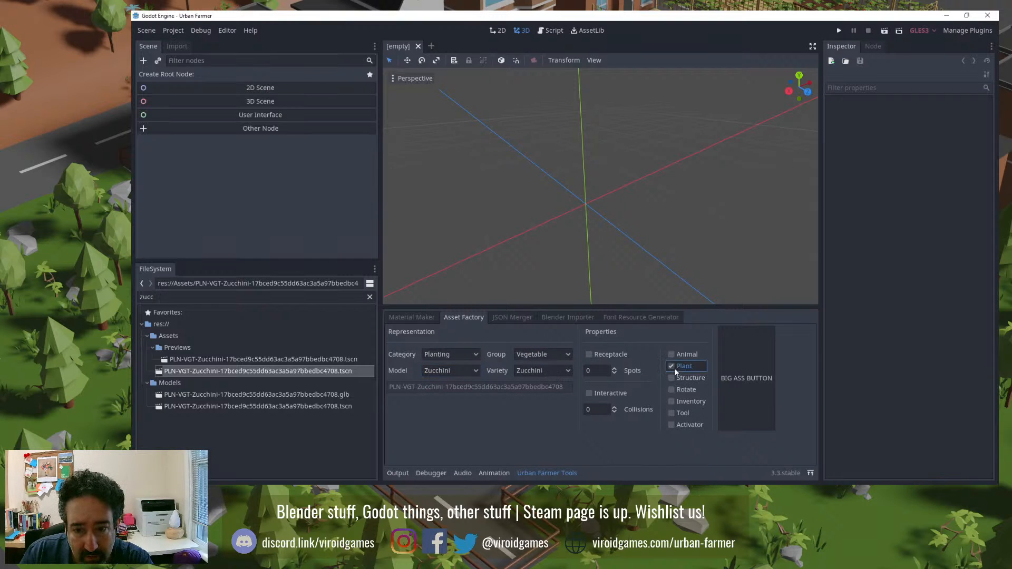
pyautogui.click(735, 363)
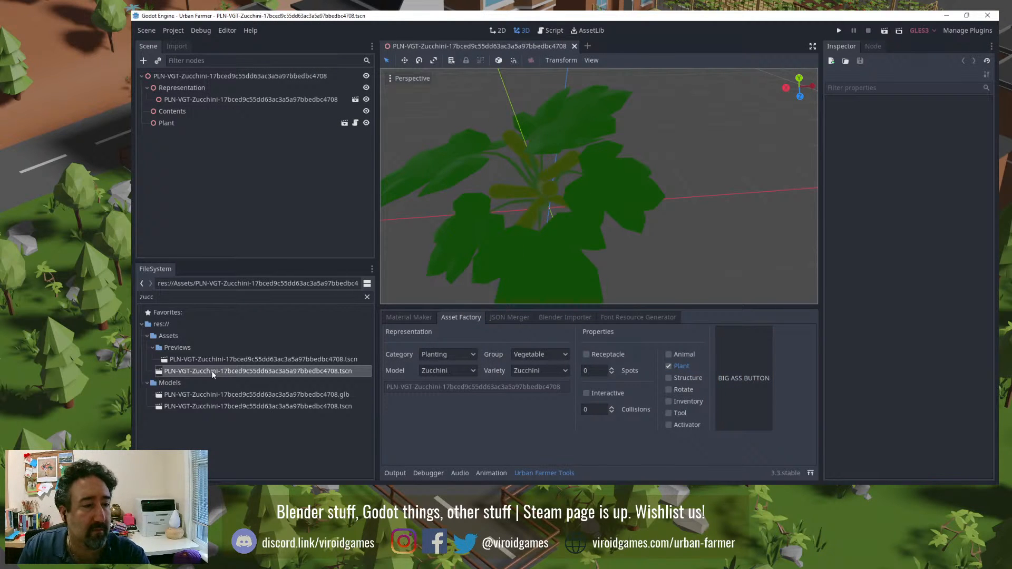
# Step: Delete the zucchini .tscn file directly under Assets and close its open scene without saving
pyautogui.press('Delete')
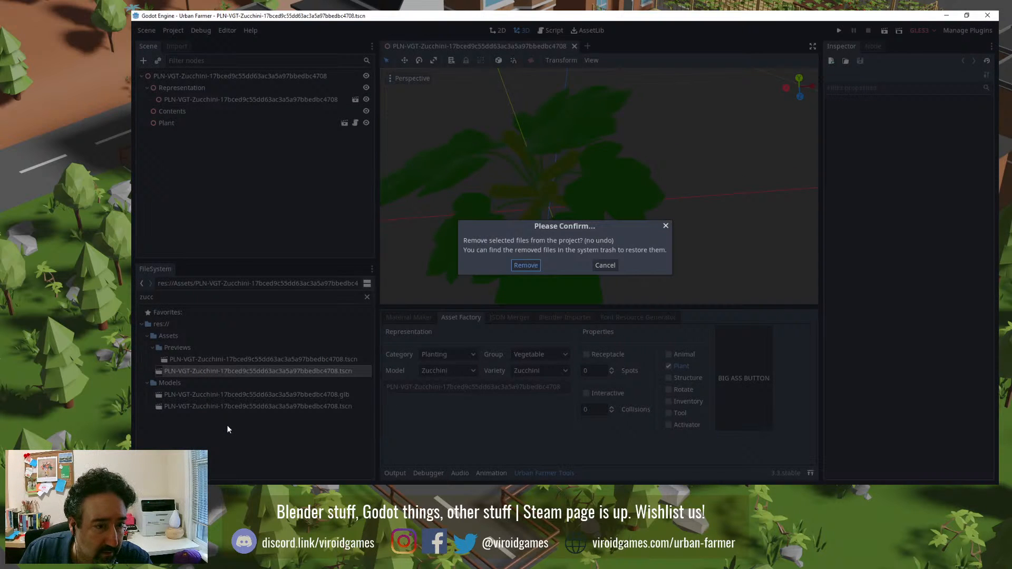
pyautogui.press('Return')
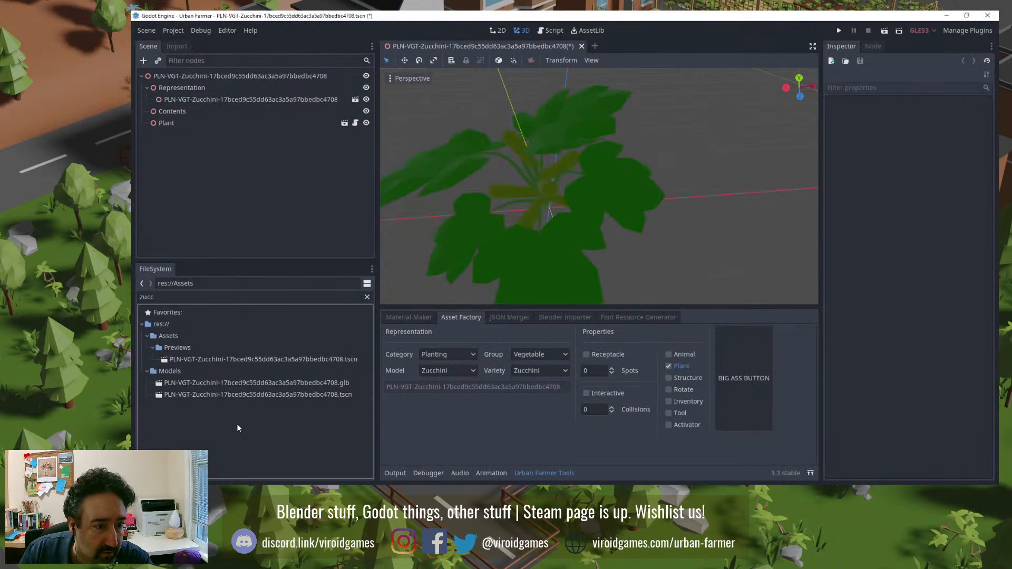
pyautogui.click(582, 46)
pyautogui.click(657, 261)
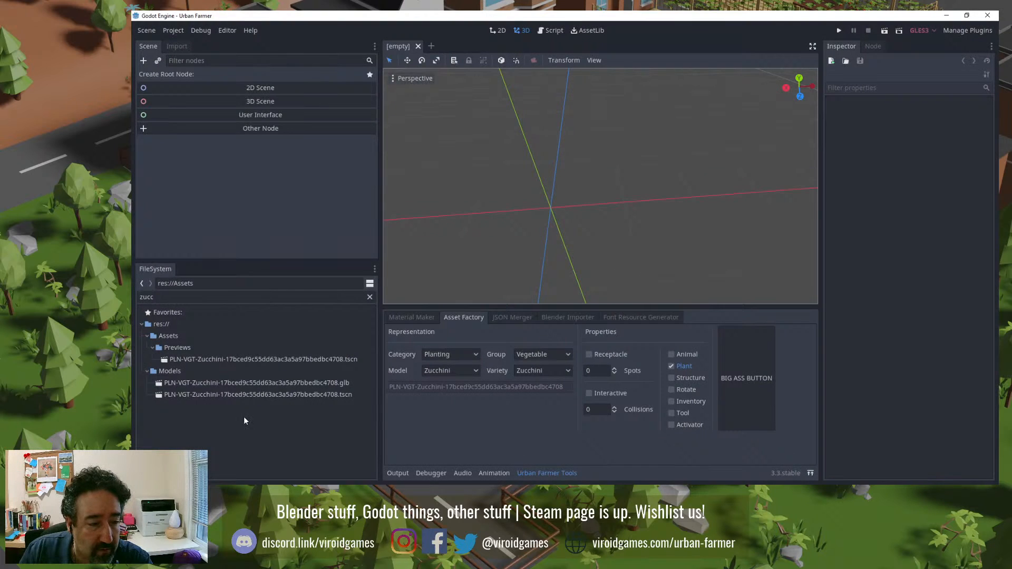
# Step: Open the zucchini model scene from Models, check seedling_stem on its own, restore grown_stem as the only visible stage and save
pyautogui.doubleClick(262, 394)
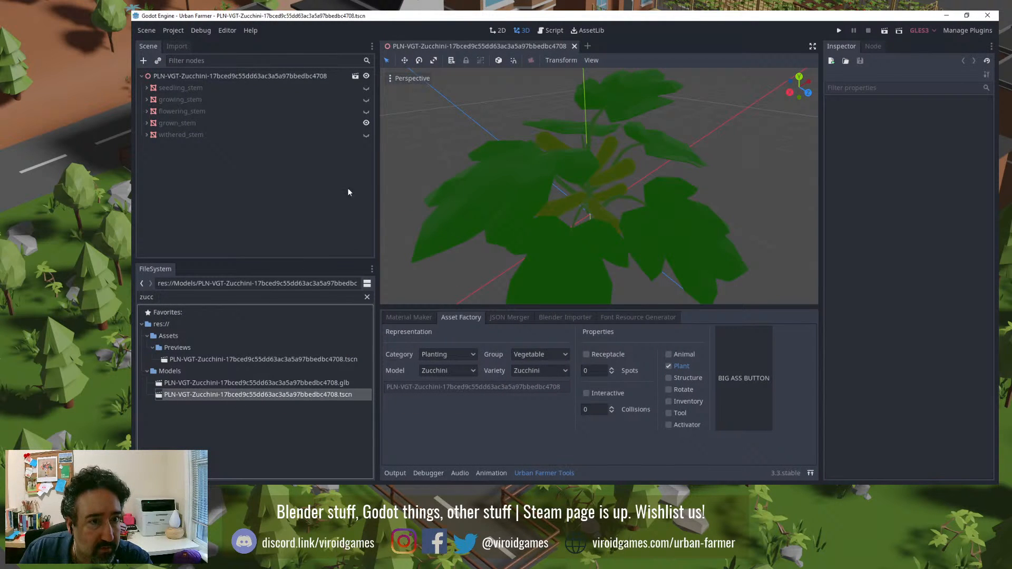
pyautogui.click(366, 123)
pyautogui.click(367, 87)
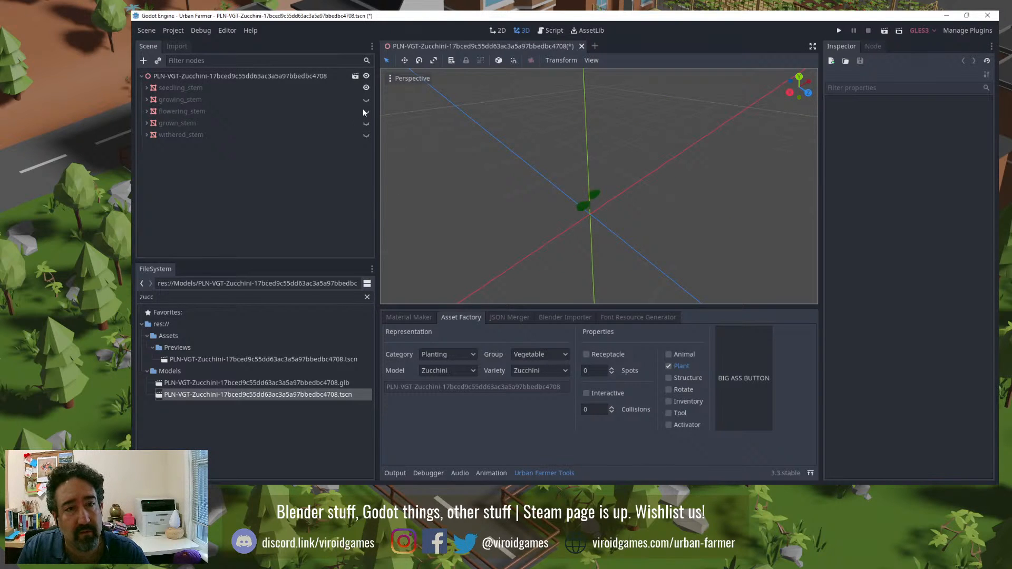
pyautogui.click(366, 88)
pyautogui.click(367, 123)
pyautogui.hotkey('ctrl', 's')
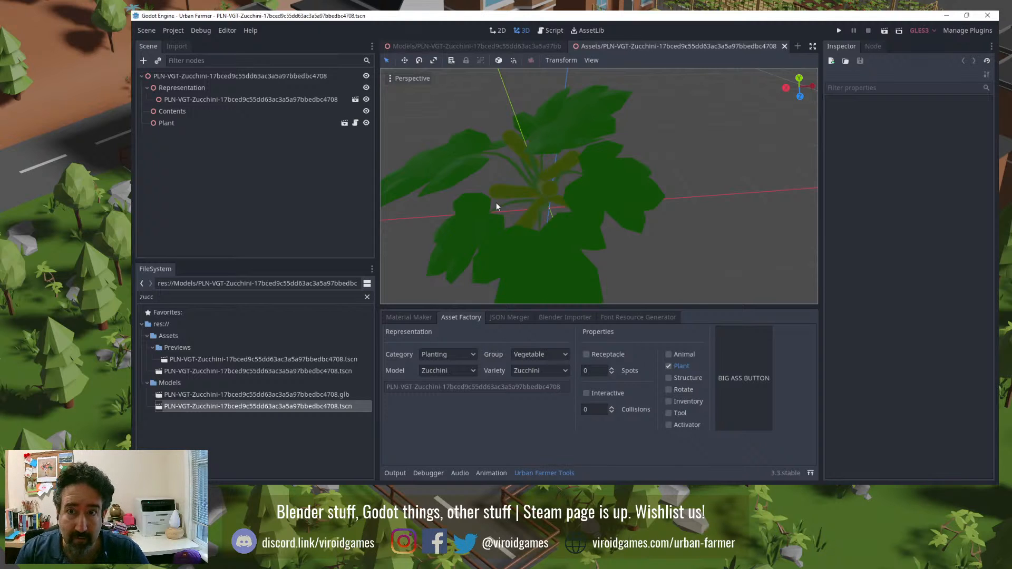
# Step: Test the regenerated asset by running the project, placing a Zucchini from the inventory filtered by "cc" on a trellis planter, and closing the game
pyautogui.press('F5')
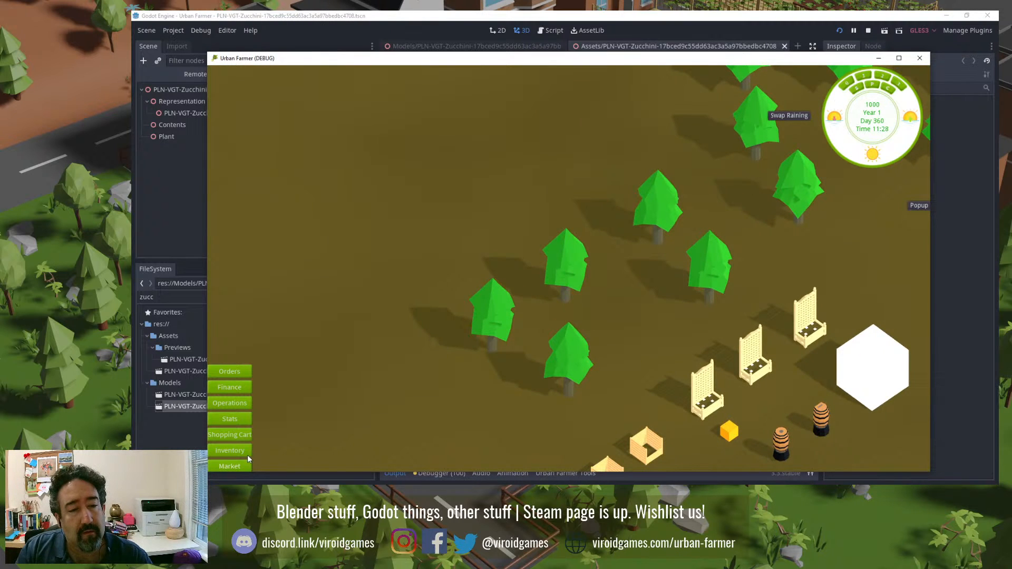
pyautogui.click(246, 451)
pyautogui.click(315, 439)
pyautogui.write('cc')
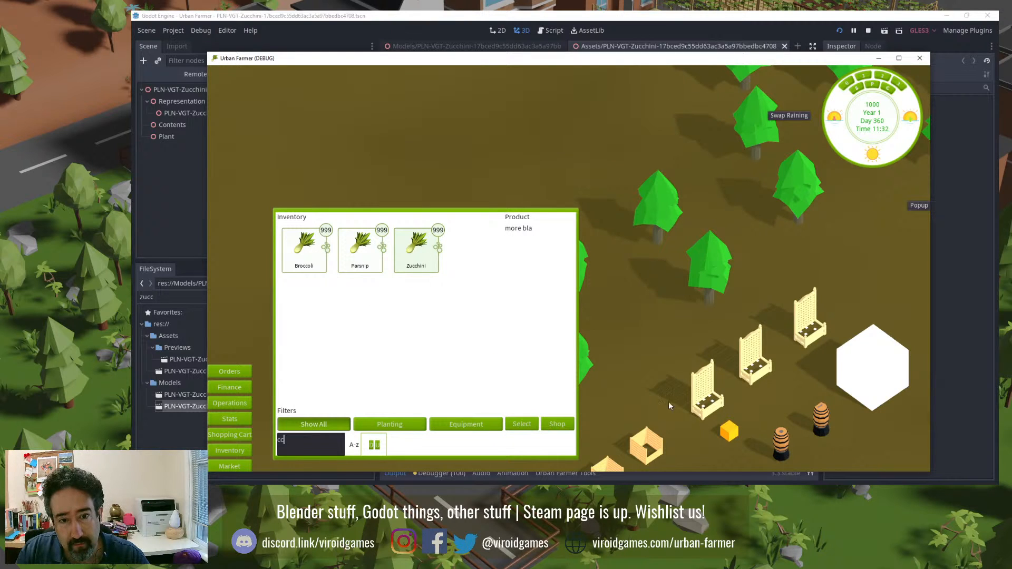
pyautogui.click(522, 424)
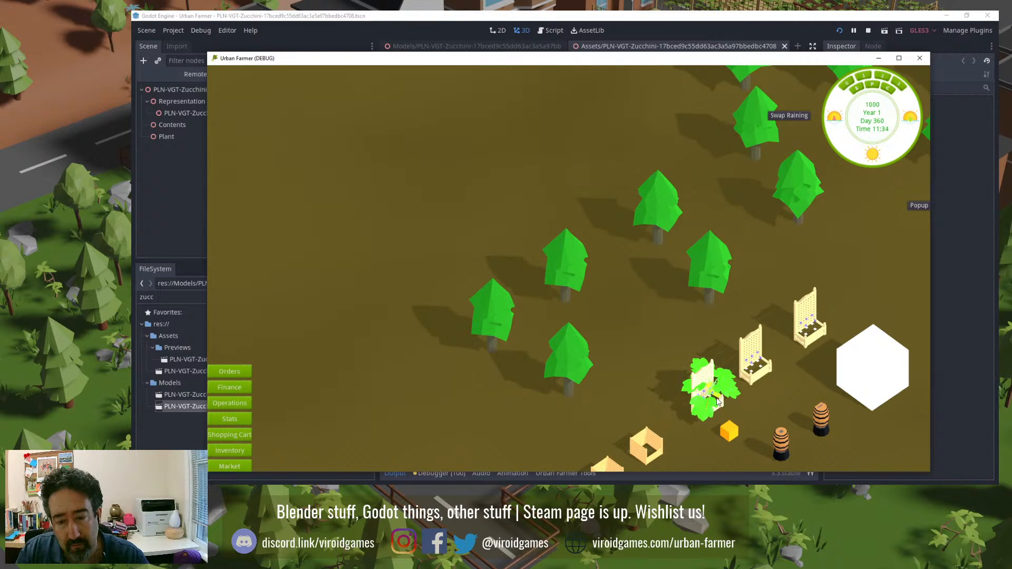
pyautogui.click(718, 401)
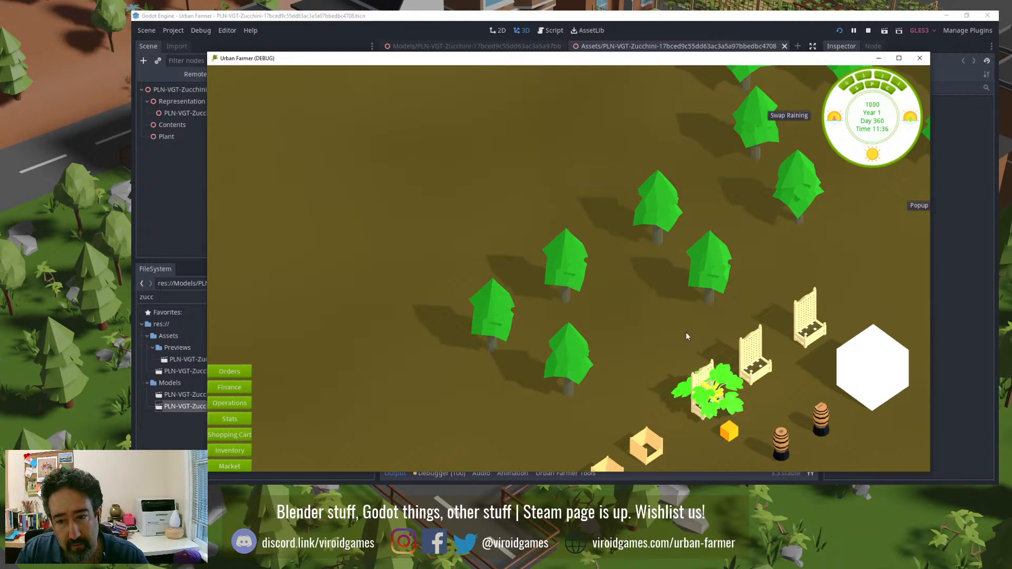
pyautogui.click(920, 58)
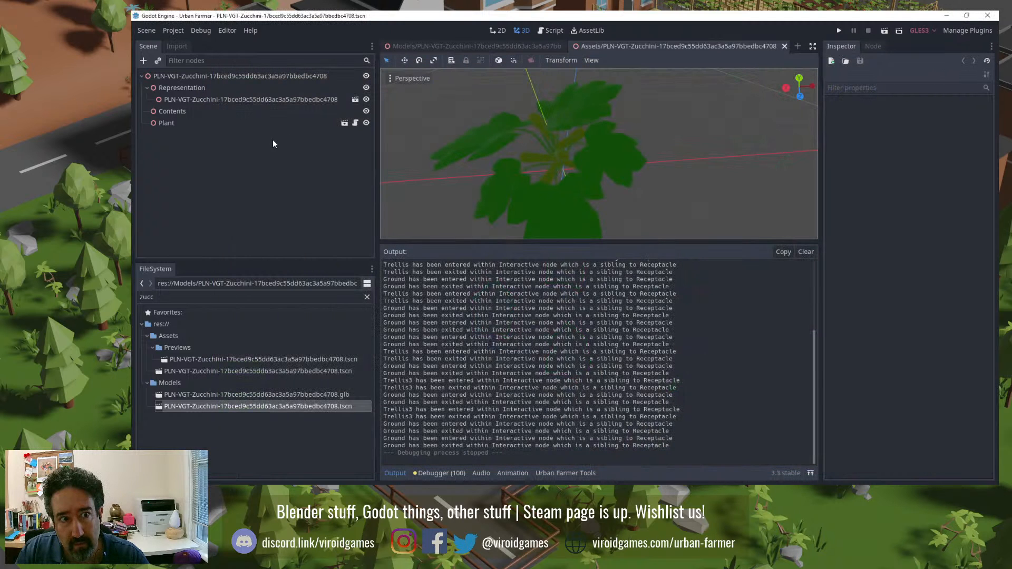
# Step: In the zucchini model scene, show seedling_stem, hide grown_stem and save the scene
pyautogui.click(354, 100)
pyautogui.click(366, 87)
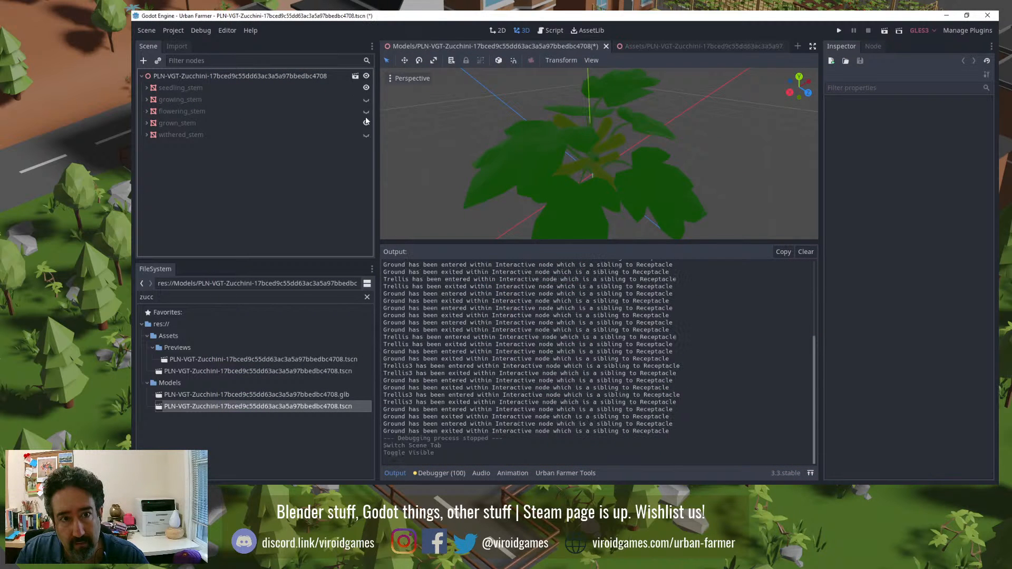
pyautogui.click(366, 123)
pyautogui.hotkey('ctrl', 's')
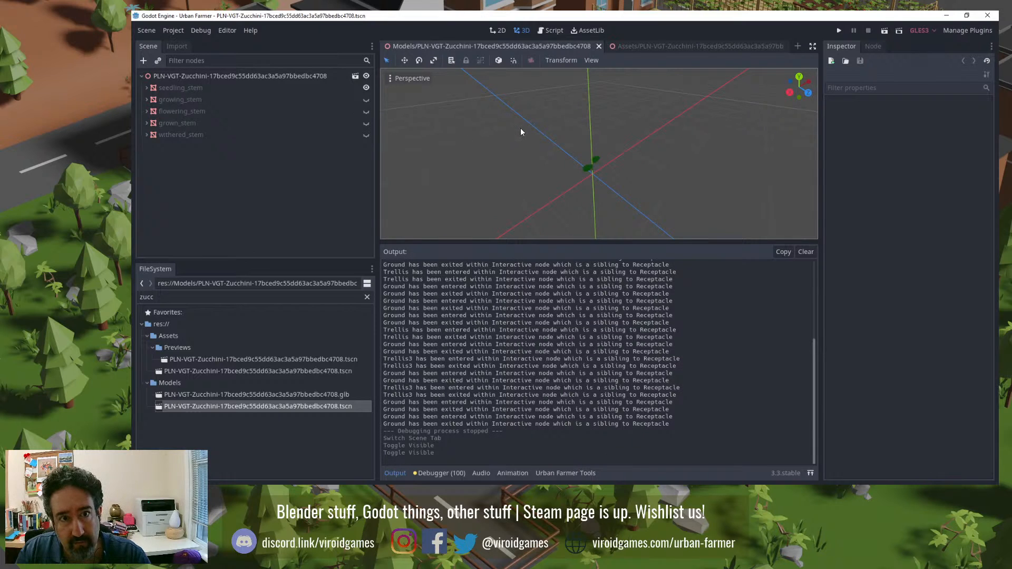
# Step: Run the project again, plant a Zucchini in a trellis planter to check its seedling stage, and close the game
pyautogui.press('F6')
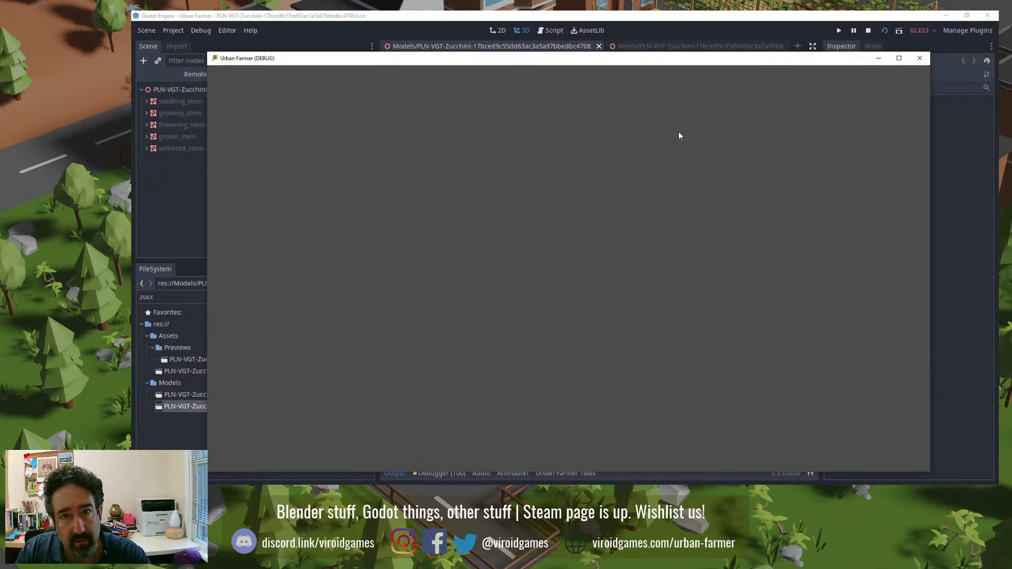
pyautogui.press('F5')
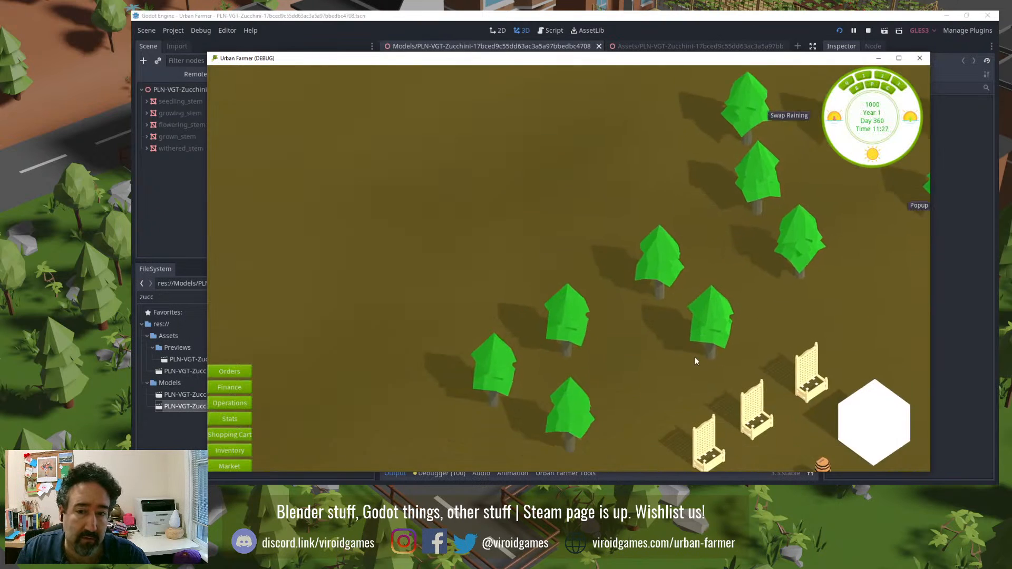
pyautogui.press('s')
pyautogui.click(702, 387)
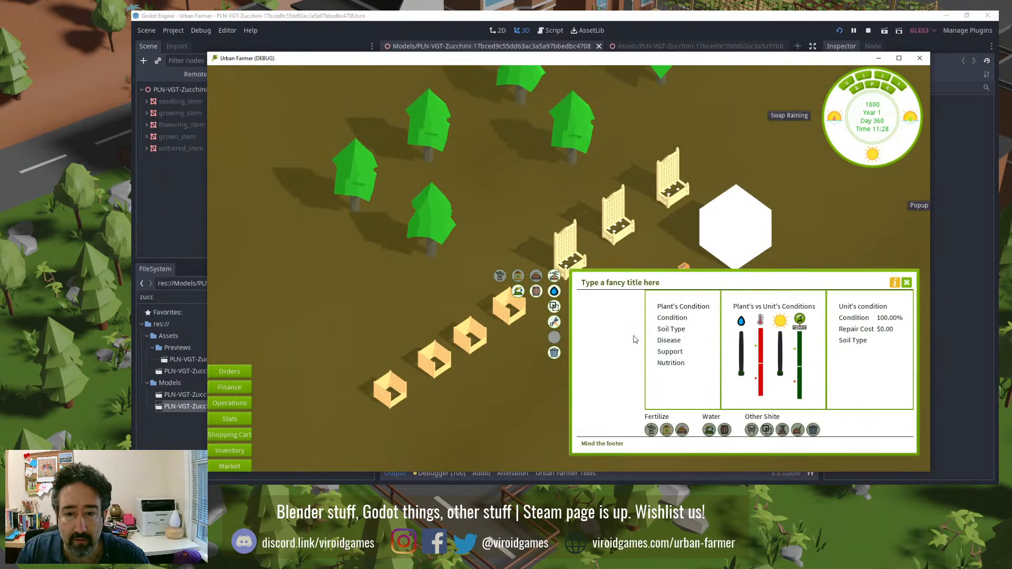
pyautogui.click(556, 348)
pyautogui.click(564, 276)
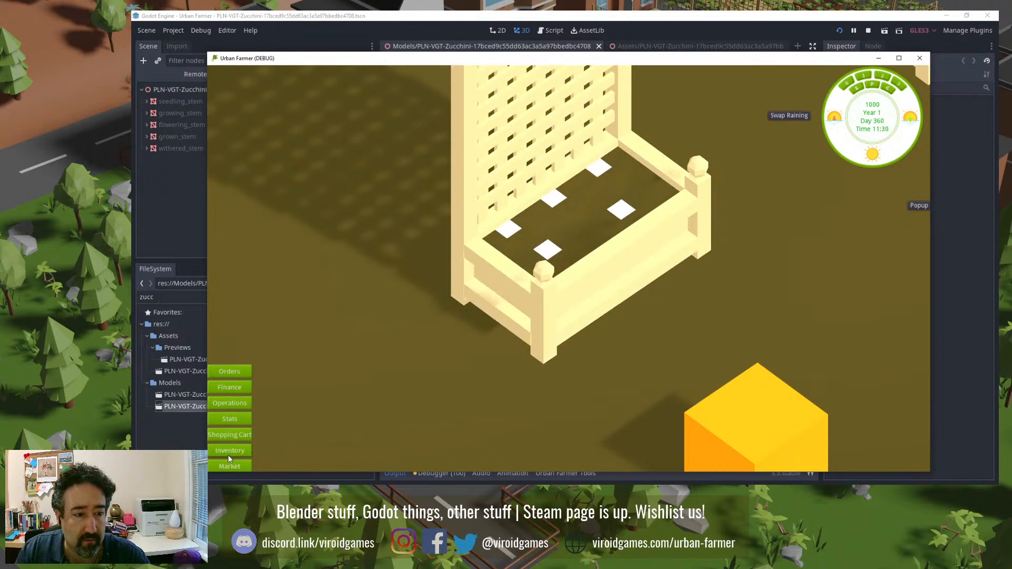
pyautogui.click(226, 452)
pyautogui.click(294, 437)
pyautogui.write('cc')
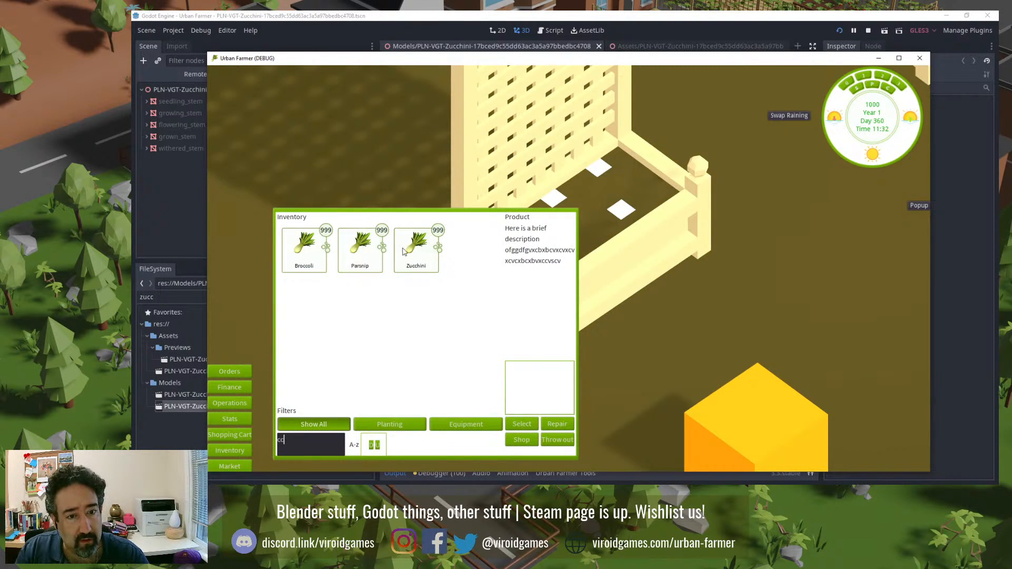
pyautogui.click(532, 425)
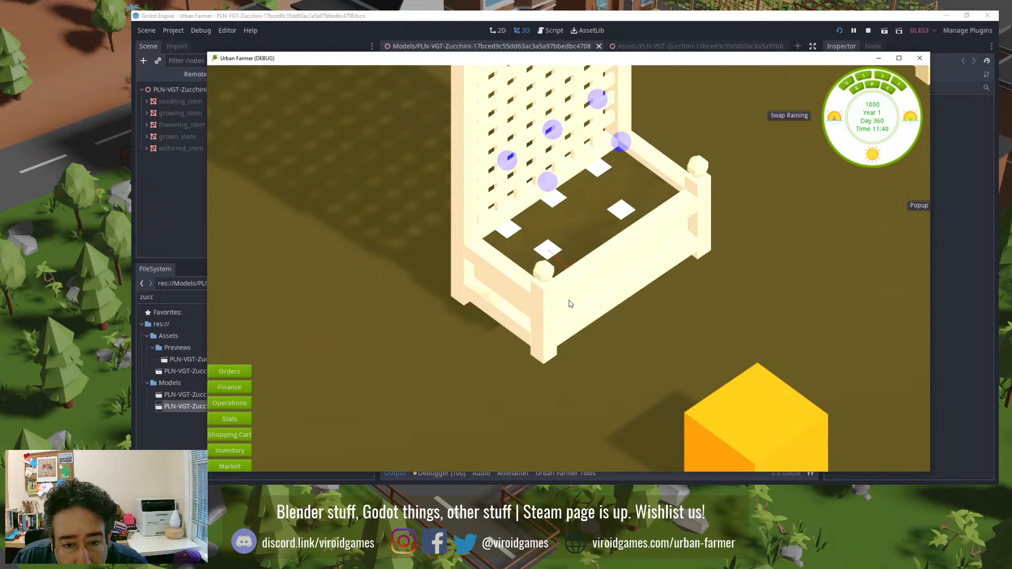
pyautogui.click(634, 231)
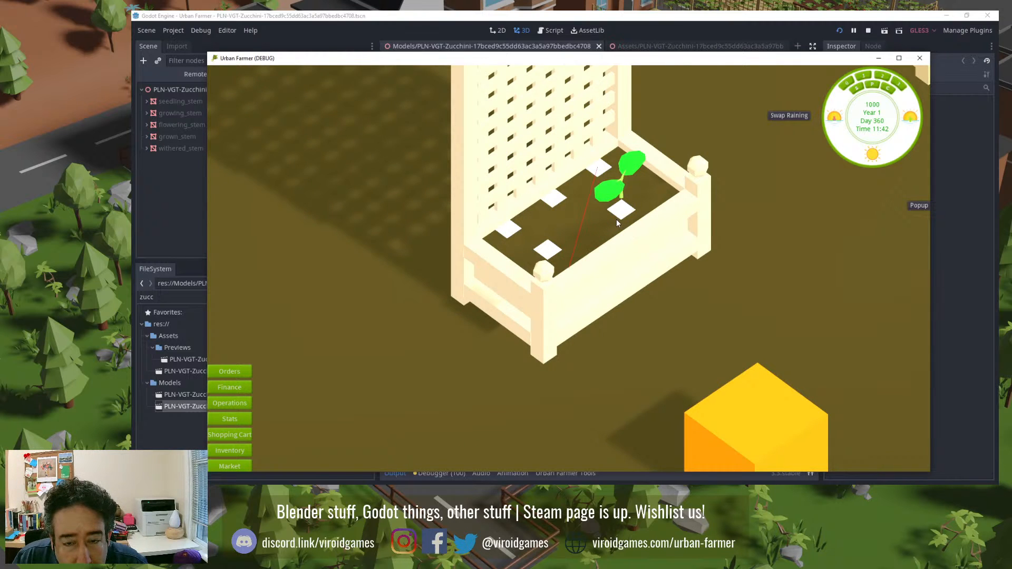
pyautogui.click(919, 58)
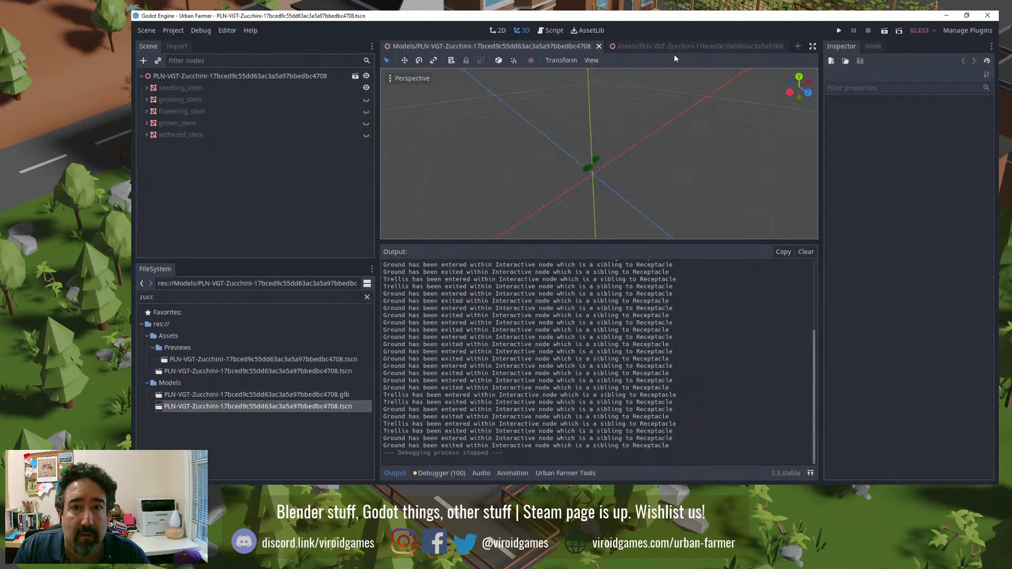
# Step: Open the zucchini scene in Assets/Previews, collapse its stem branches, make grown_stem visible and save
pyautogui.doubleClick(217, 360)
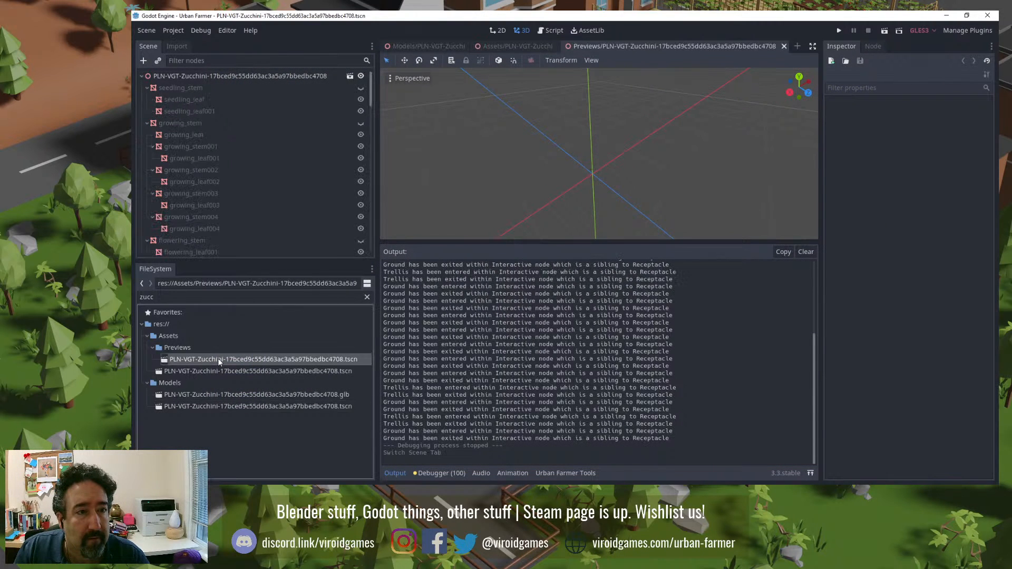
pyautogui.click(147, 87)
pyautogui.click(147, 99)
pyautogui.click(147, 112)
pyautogui.click(147, 123)
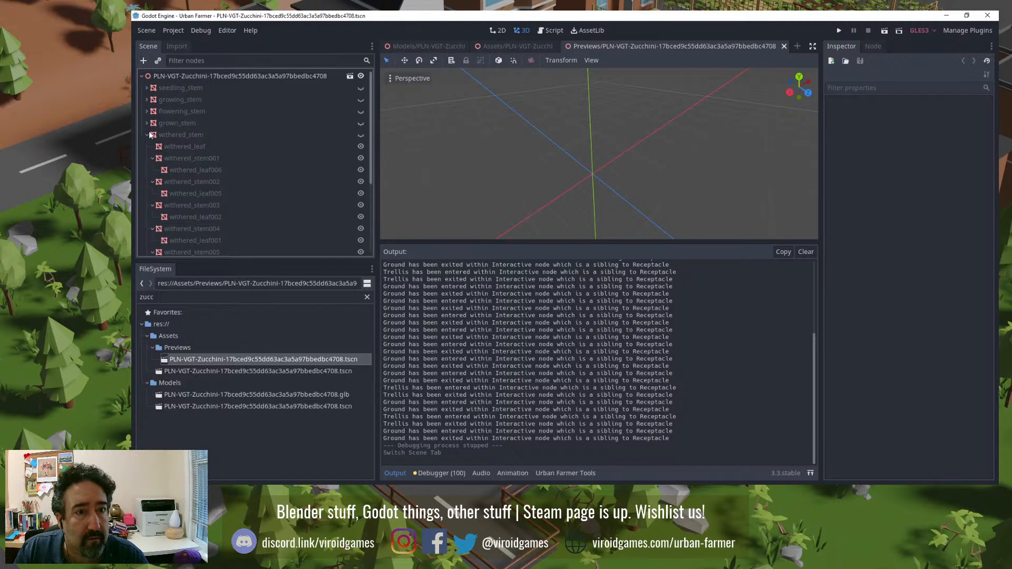
pyautogui.click(147, 135)
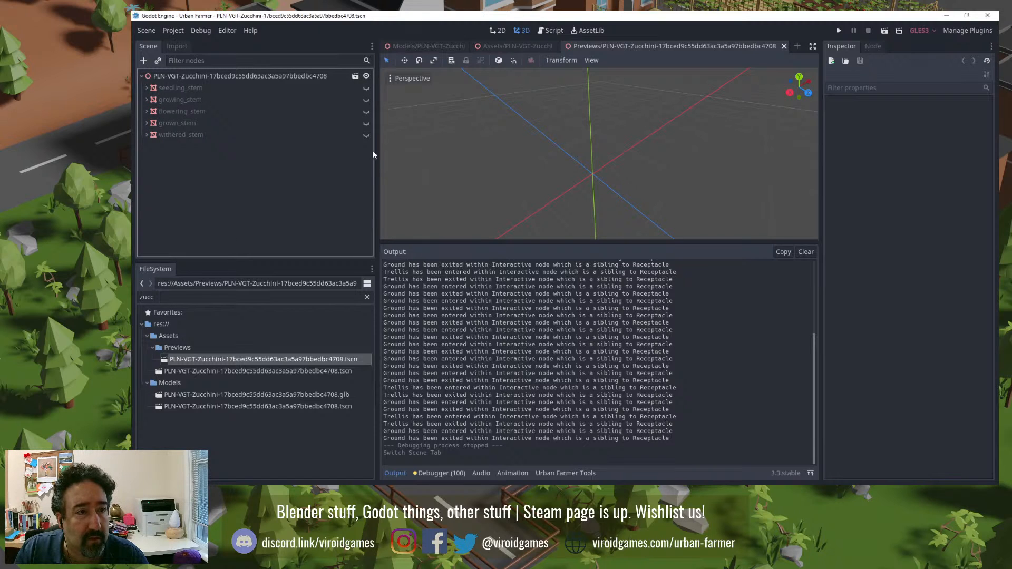
pyautogui.click(366, 123)
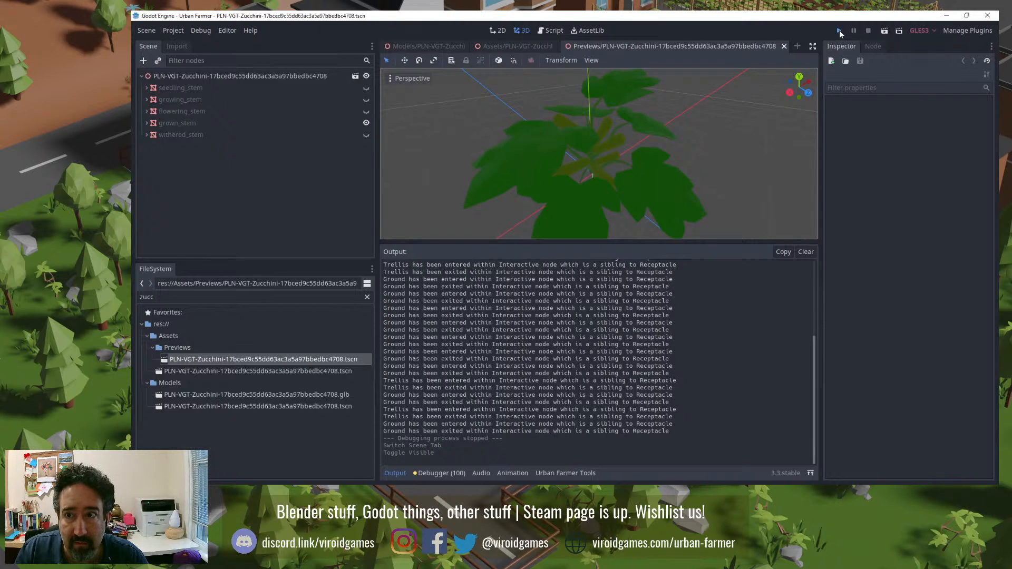
# Step: Run the project, try to select a product from the inventory filtered by "z", and inspect the InventoryPanel.gd stack frame
pyautogui.click(839, 30)
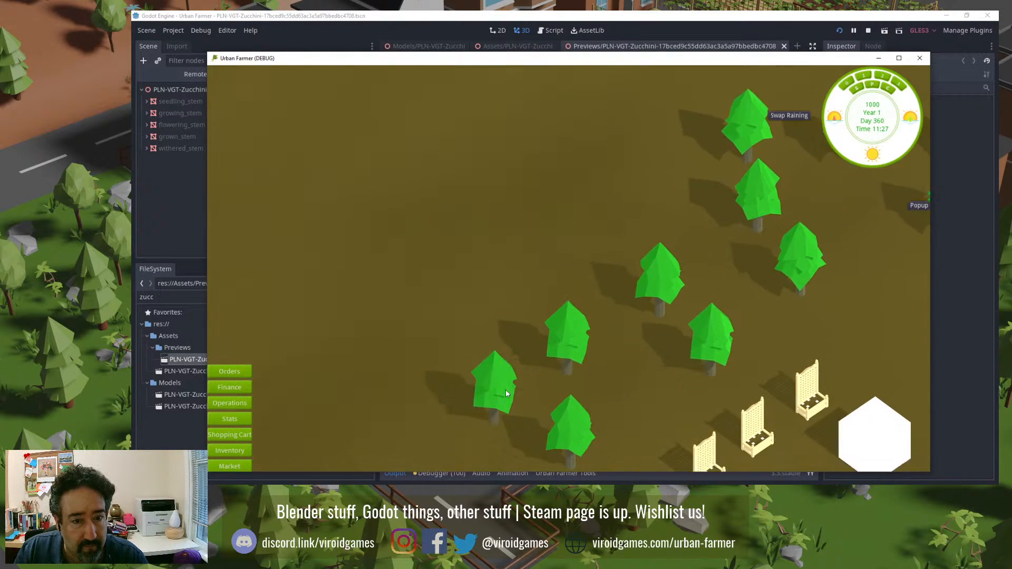
pyautogui.click(230, 451)
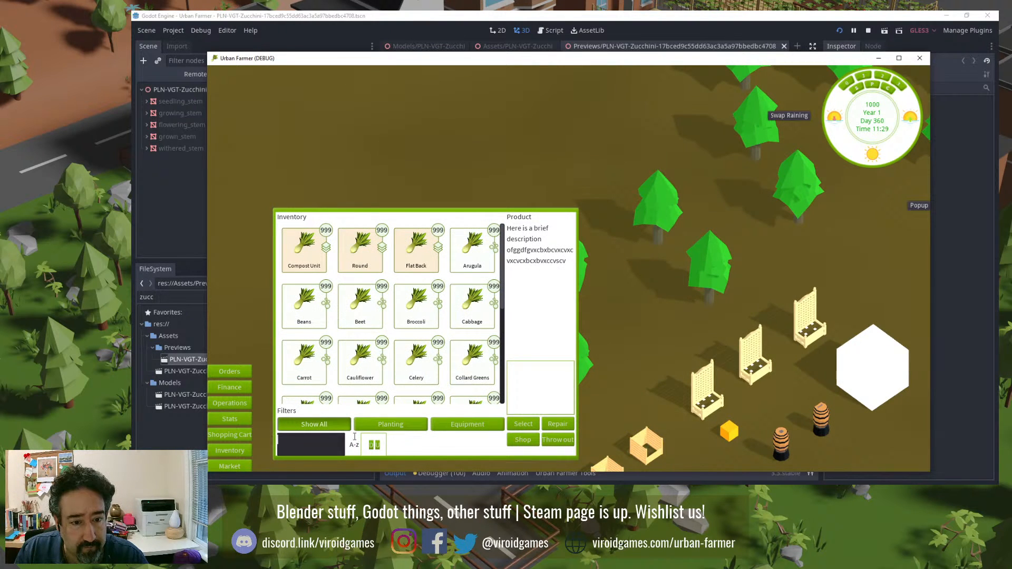
pyautogui.write('z')
pyautogui.click(518, 421)
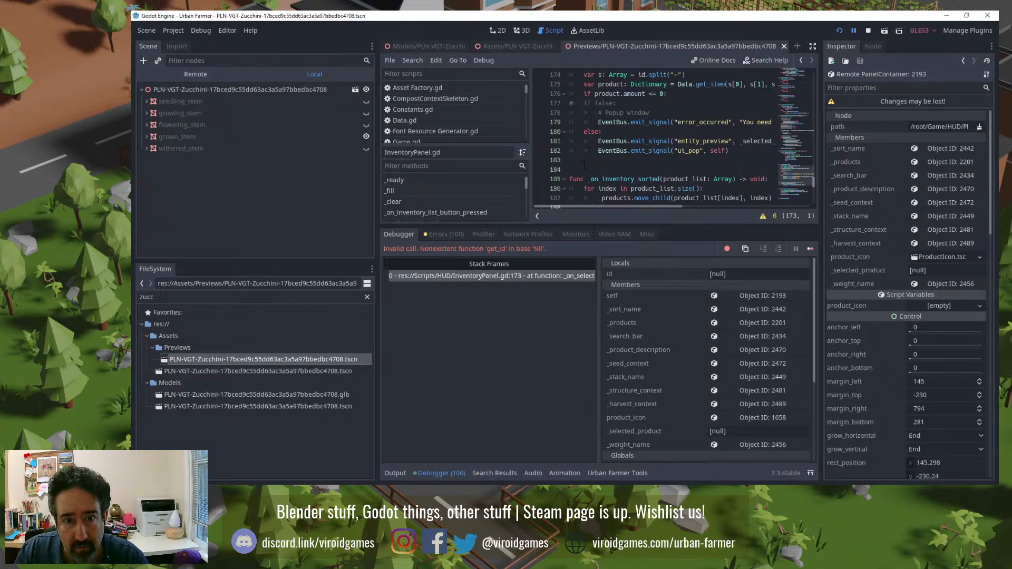
pyautogui.click(497, 275)
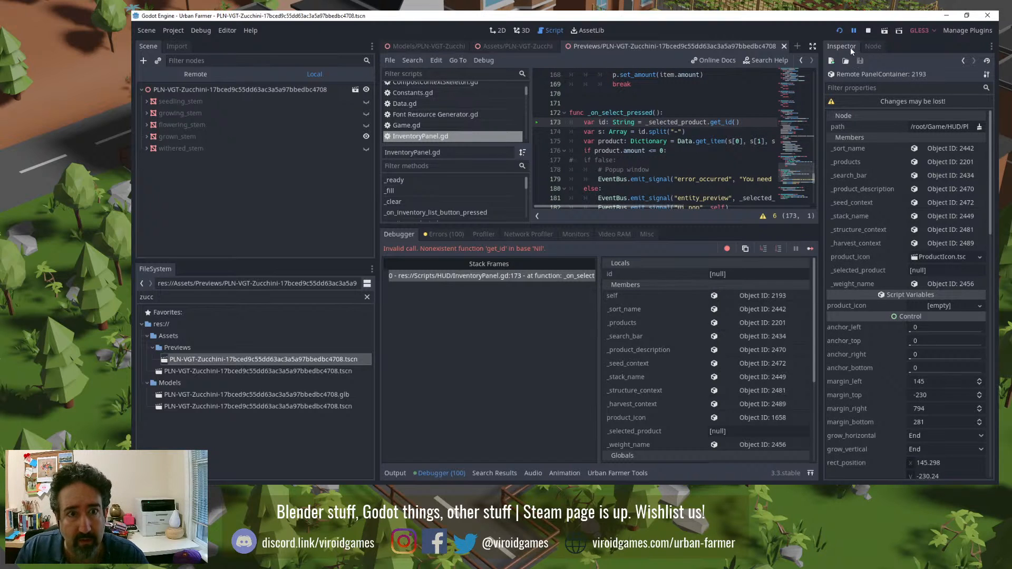
# Step: Run the project and bring the trellis planters into close view
pyautogui.click(839, 31)
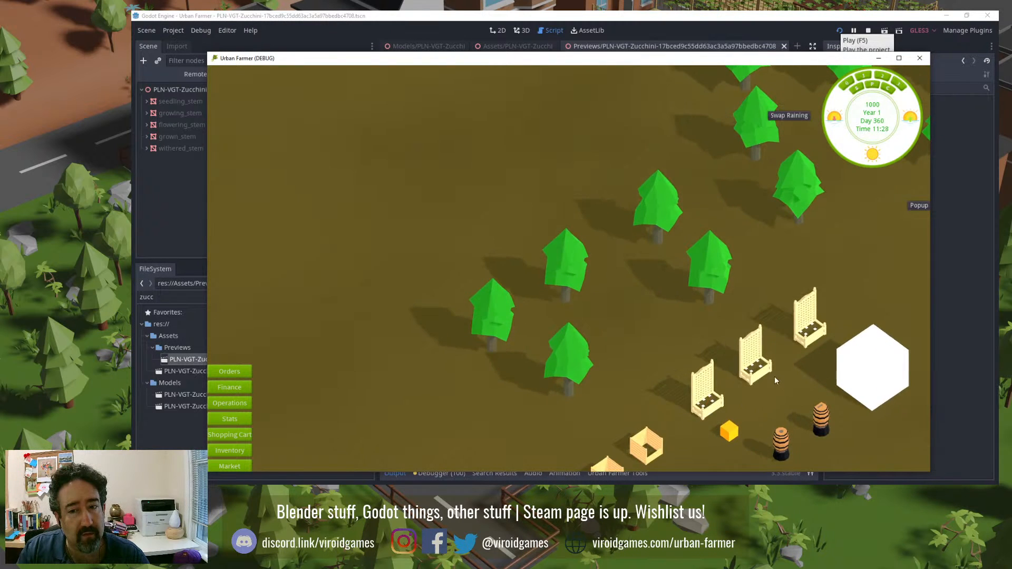
pyautogui.click(707, 401)
pyautogui.click(599, 179)
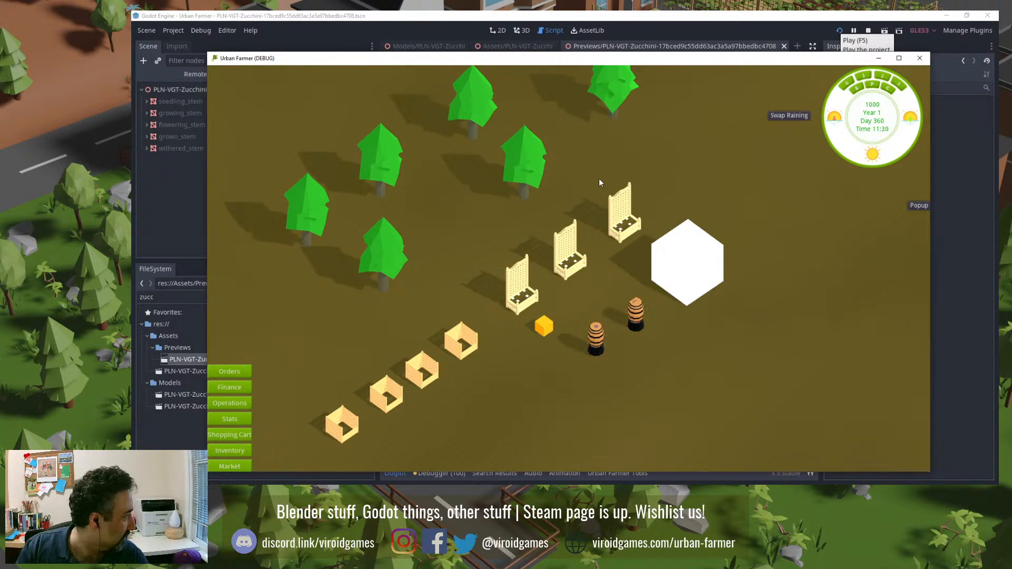
pyautogui.scroll(5, 590, 201)
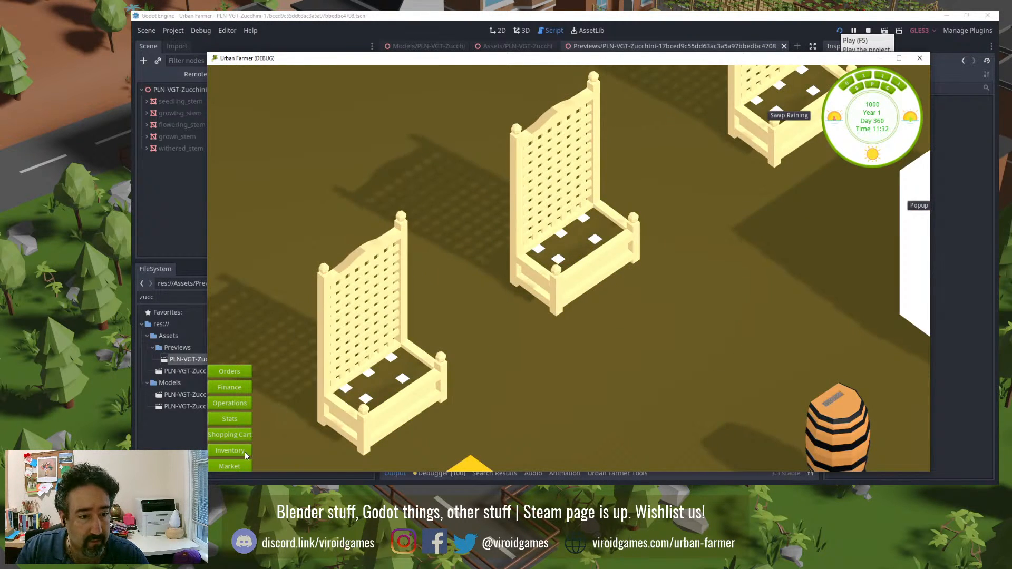
# Step: Plant a Zucchini from the inventory filtered by "cc" in the middle trellis planter, check its seedling, and close the game
pyautogui.click(229, 450)
pyautogui.click(311, 442)
pyautogui.write('cc')
pyautogui.click(411, 265)
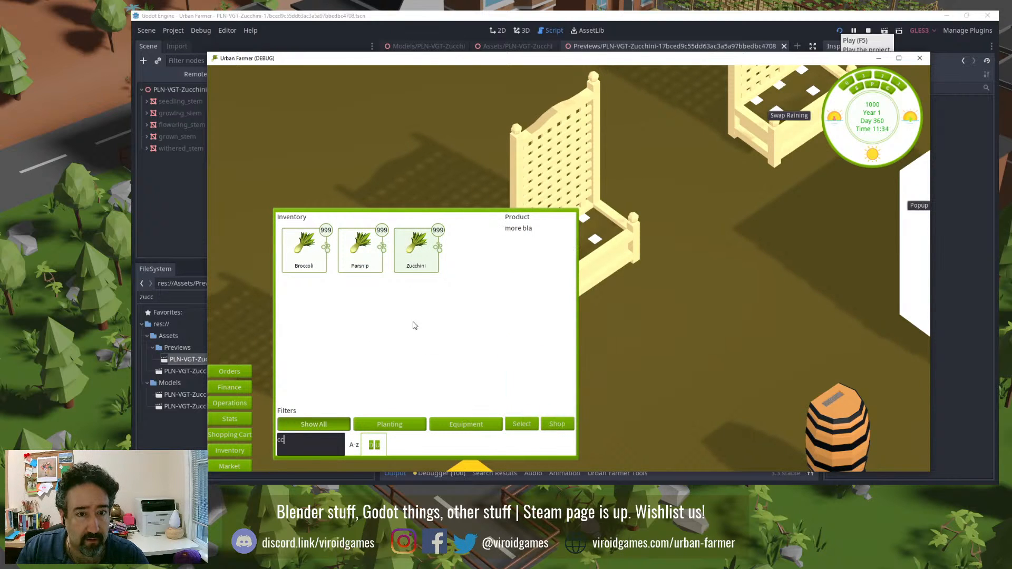
pyautogui.click(522, 424)
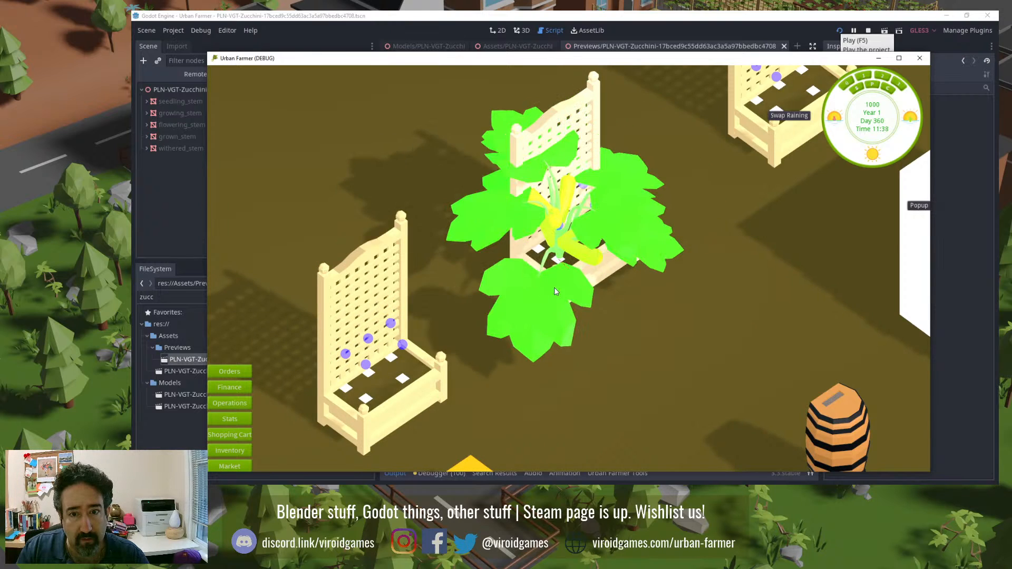
pyautogui.click(596, 255)
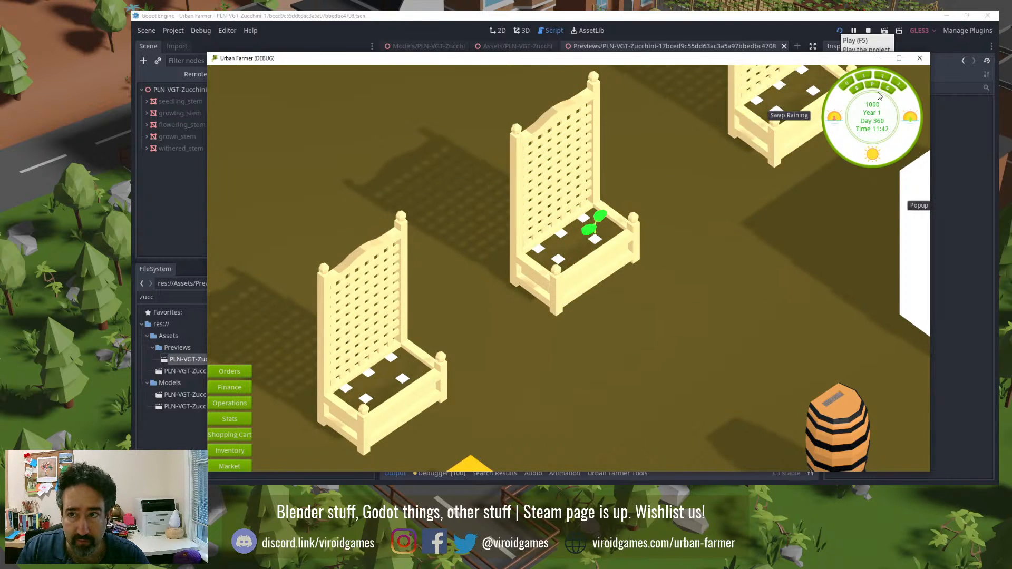
pyautogui.click(920, 59)
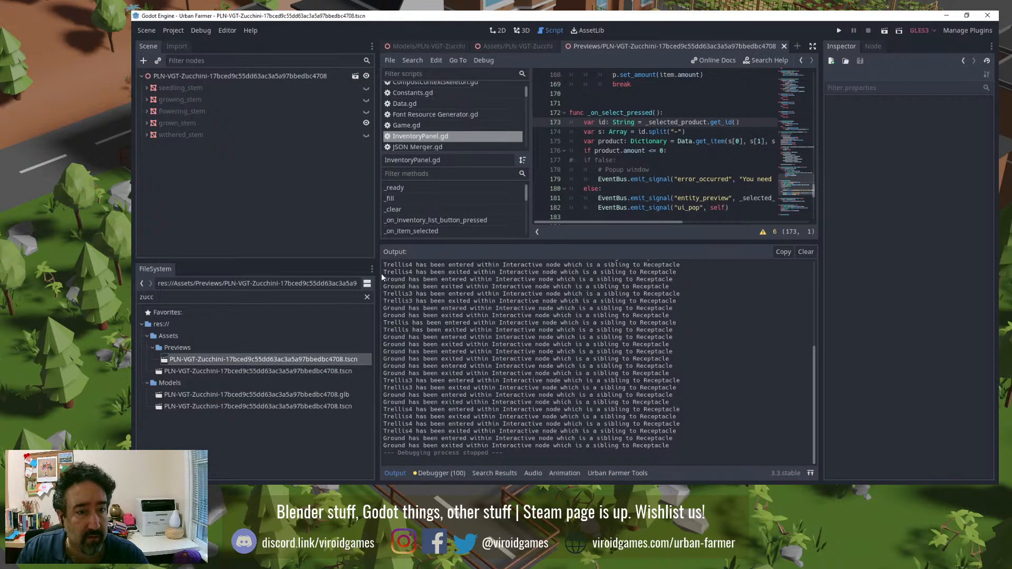
# Step: Narrow the Scene and FileSystem docks and the Inspector to widen the central editor area
pyautogui.moveTo(377, 275); pyautogui.dragTo(263, 274)
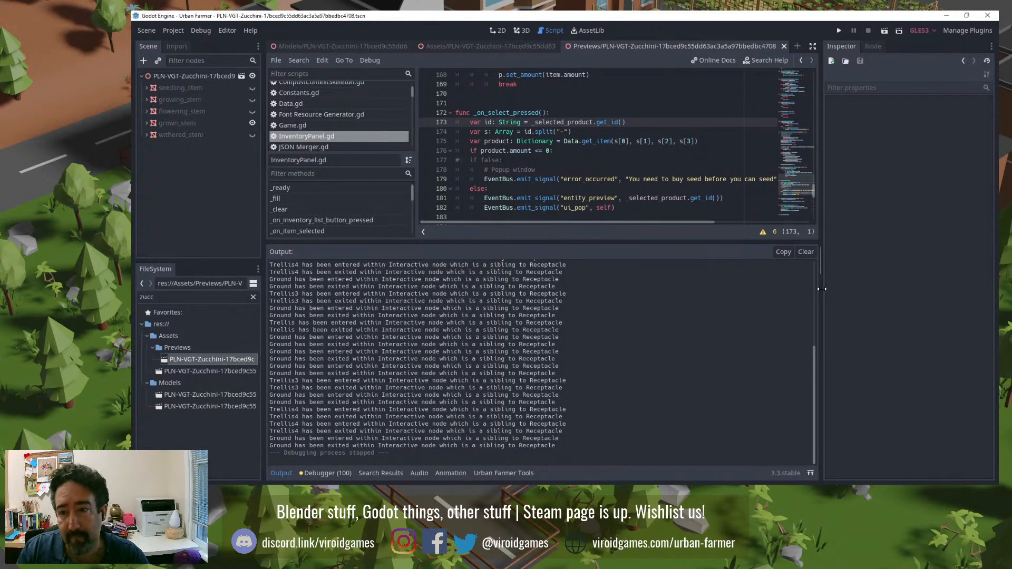
pyautogui.moveTo(820, 279); pyautogui.dragTo(879, 294)
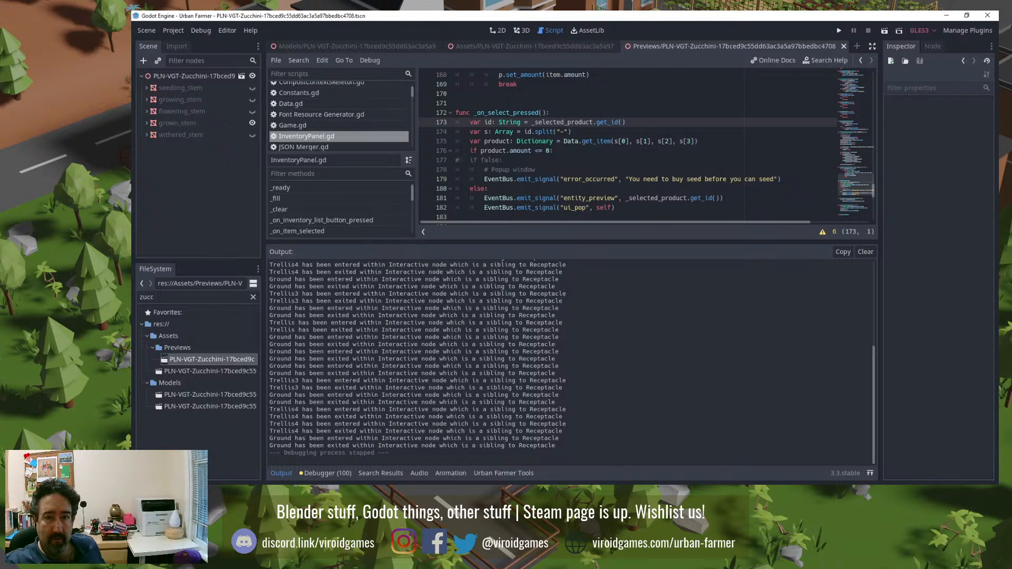
pyautogui.hotkey('alt', 'Tab')
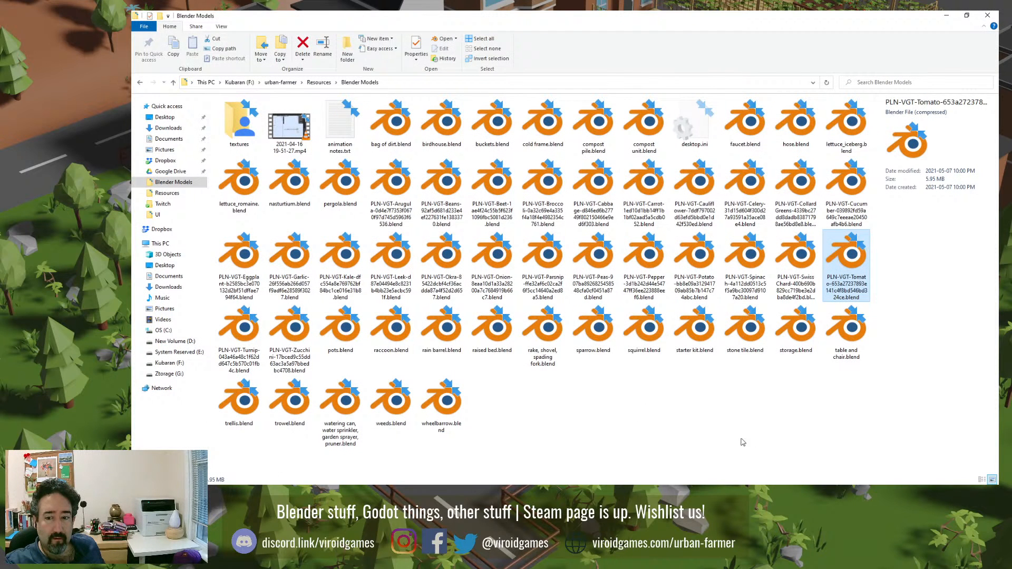
pyautogui.hotkey('alt', 'Tab')
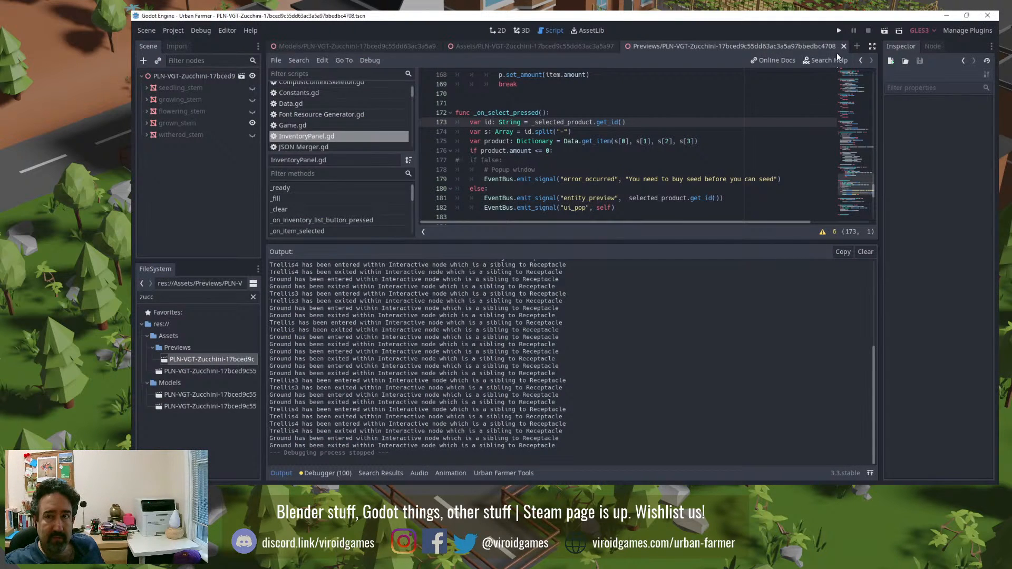
# Step: Run the project and plant a Mountain Merit from the inventory filtered by "to" in the trellis planter nearest the yellow cube
pyautogui.click(838, 31)
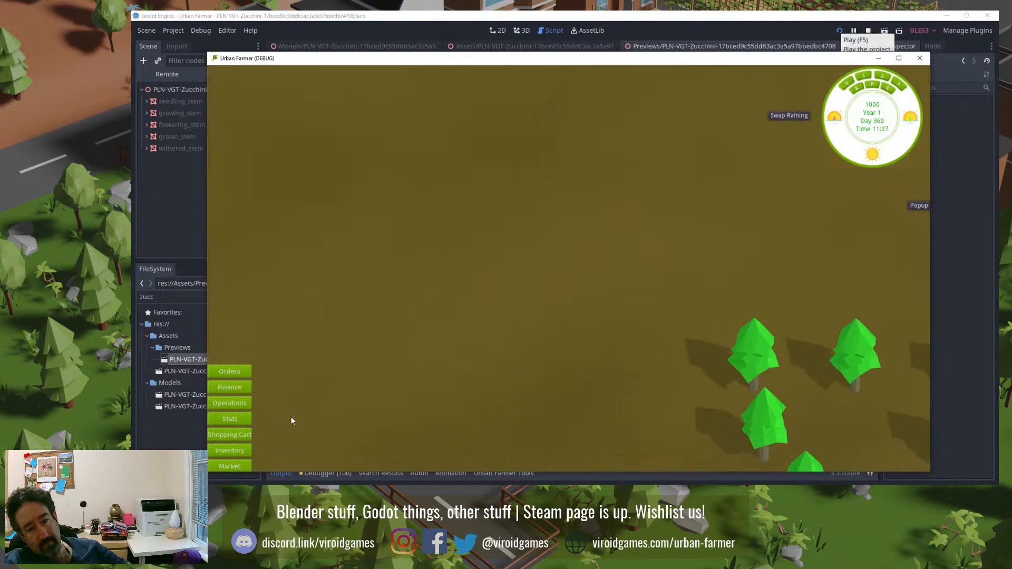
pyautogui.click(240, 450)
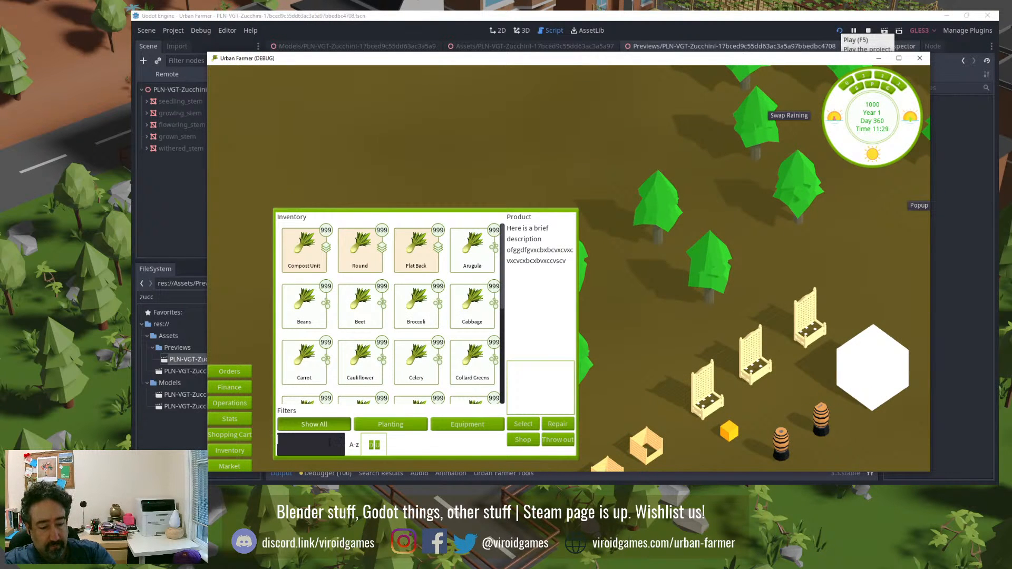
pyautogui.write('to')
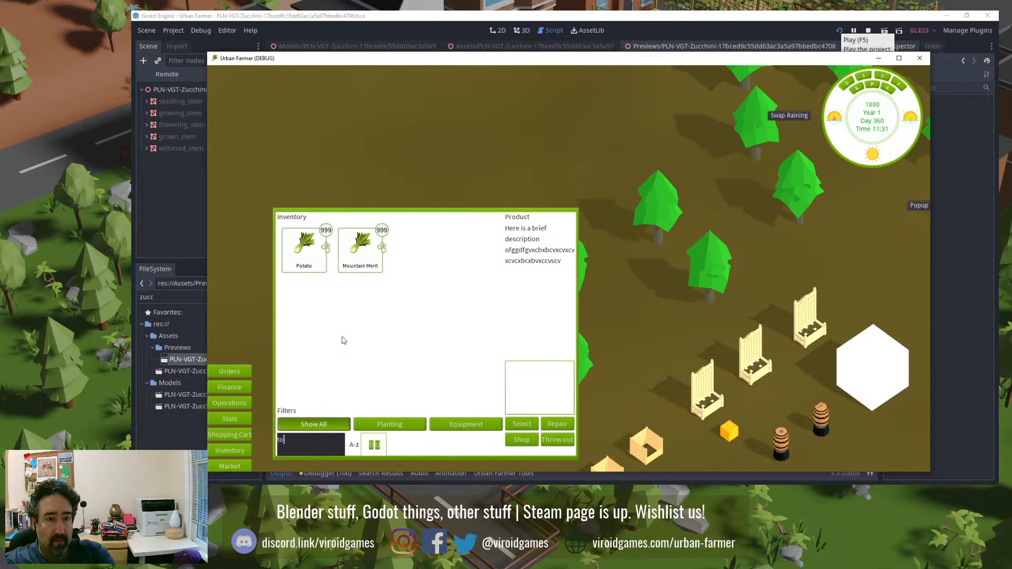
pyautogui.click(356, 262)
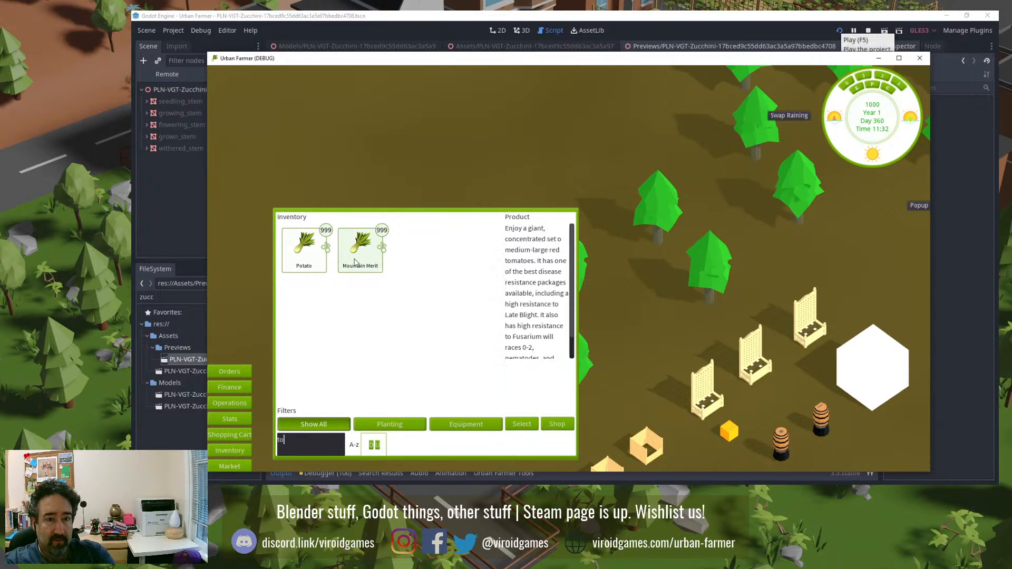
pyautogui.click(522, 425)
pyautogui.click(711, 398)
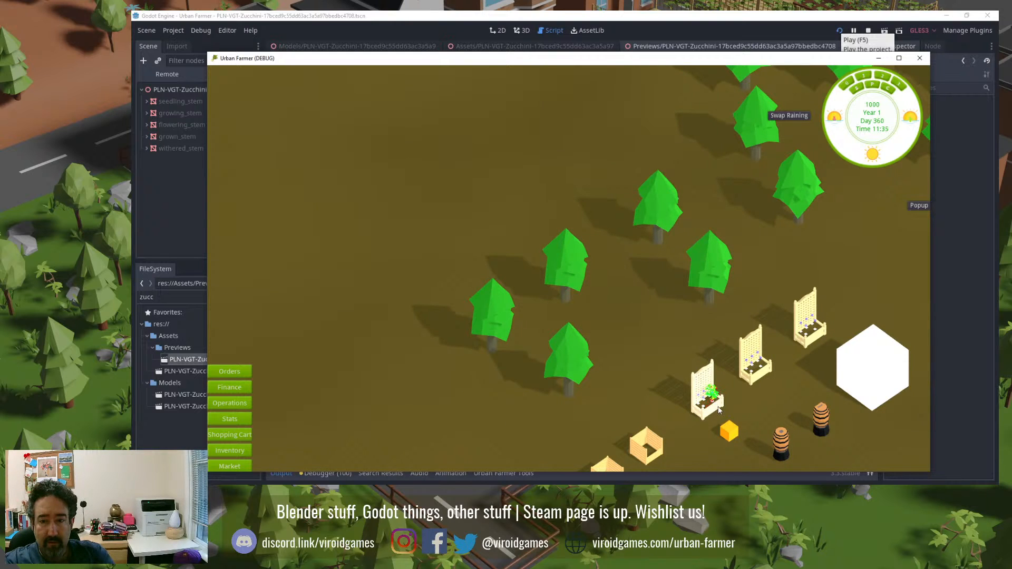
pyautogui.click(720, 403)
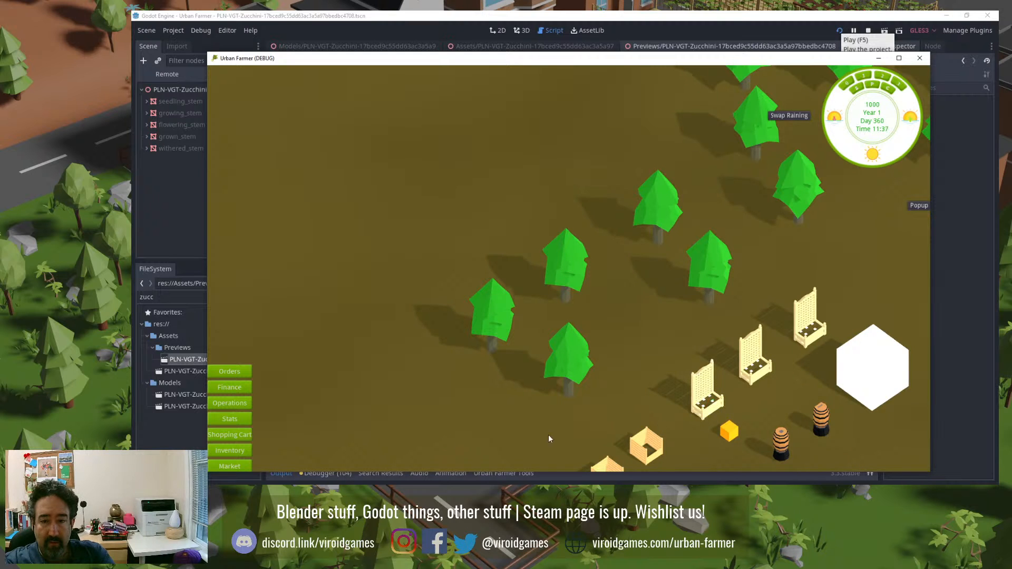
# Step: Open the PLN-VGT-Tomato model from the Blender Models folder in Blender and select its unripe_stem to check the dimensions
pyautogui.click(224, 491)
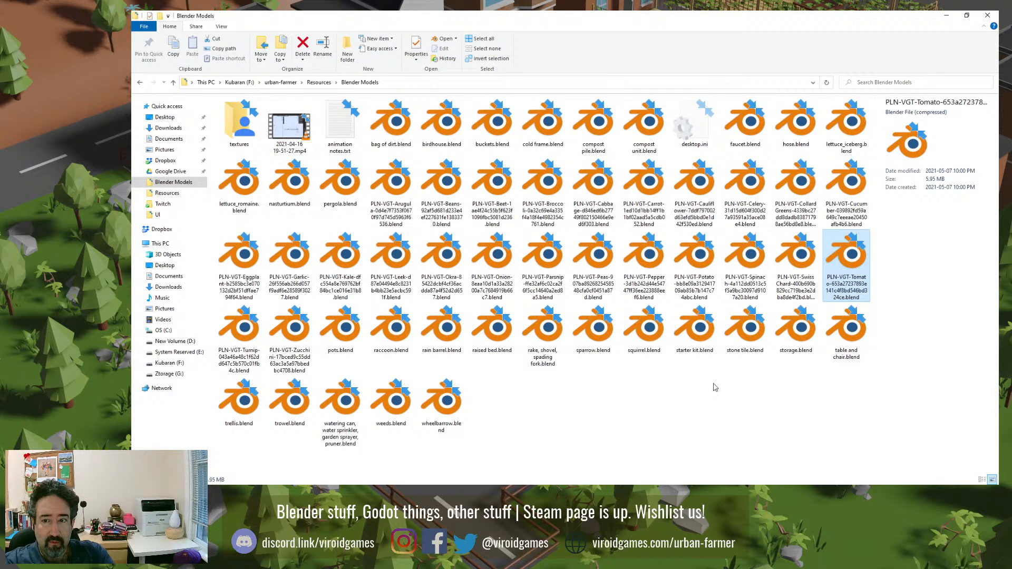
pyautogui.doubleClick(846, 272)
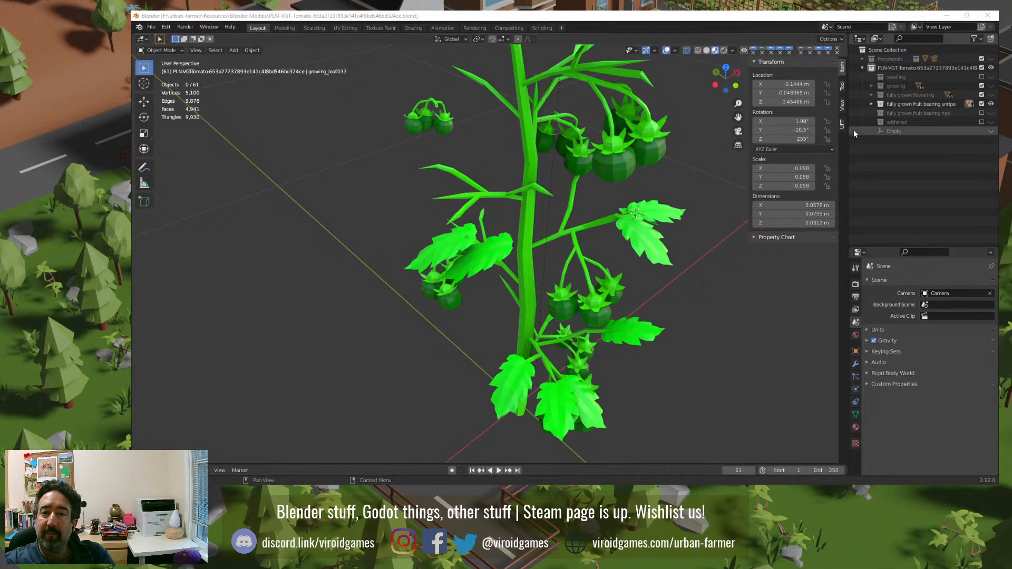
pyautogui.click(529, 130)
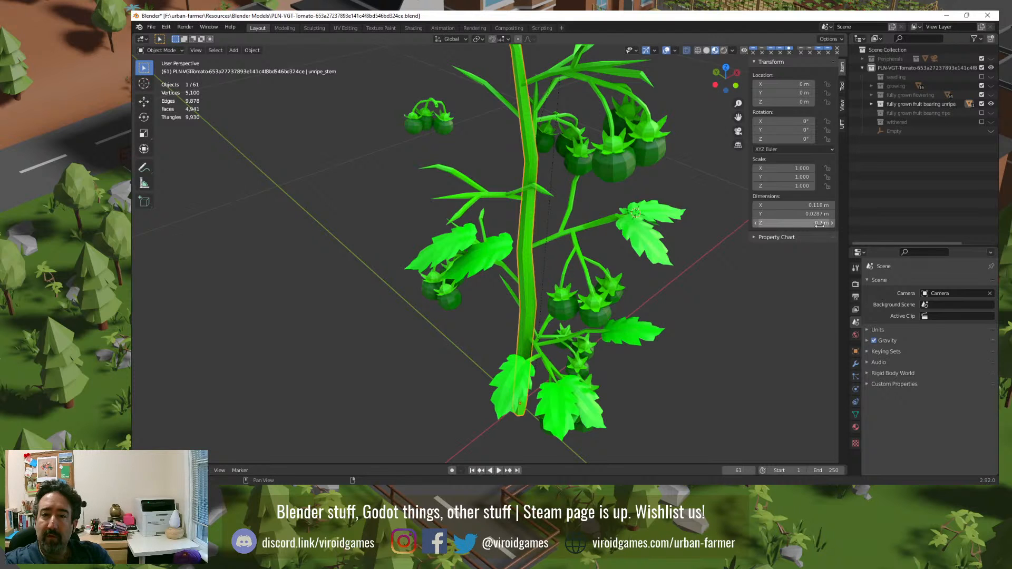
pyautogui.scroll(-3, 600, 211)
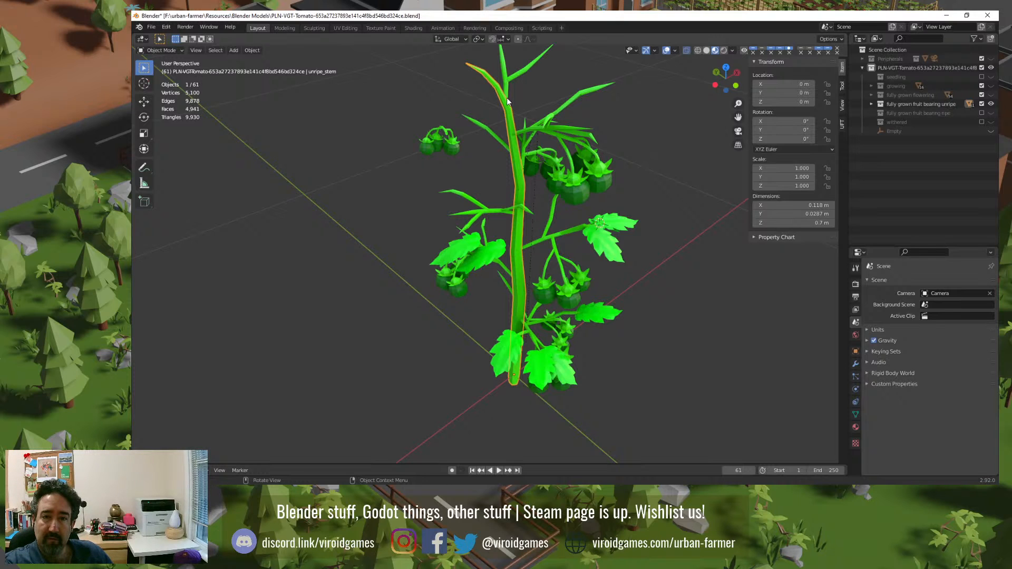
pyautogui.scroll(-2, 507, 101)
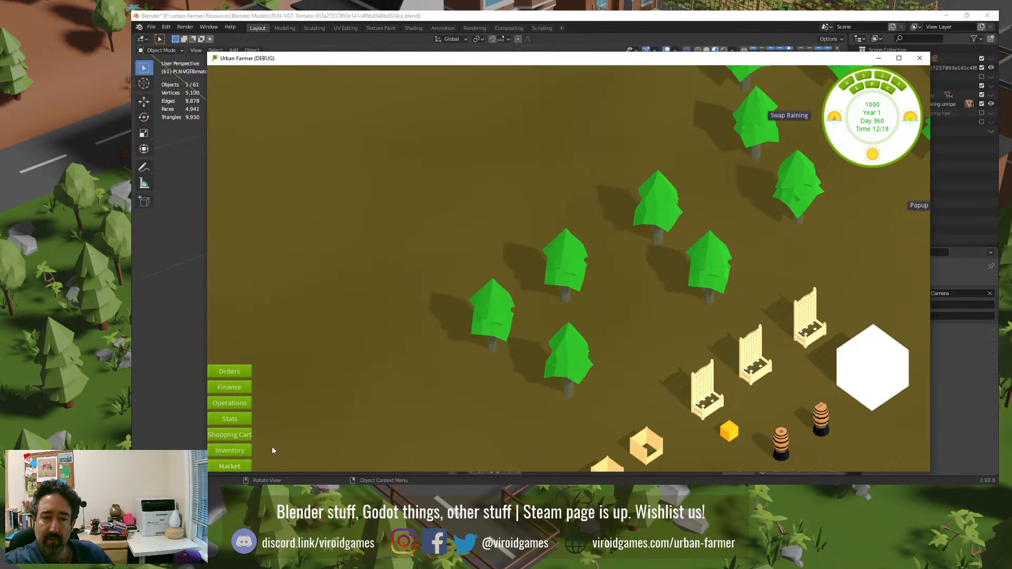
# Step: Return to the running game, preview a Zucchini from the inventory filtered by "cc" on the middle trellis planter, and cancel the placement
pyautogui.click(217, 449)
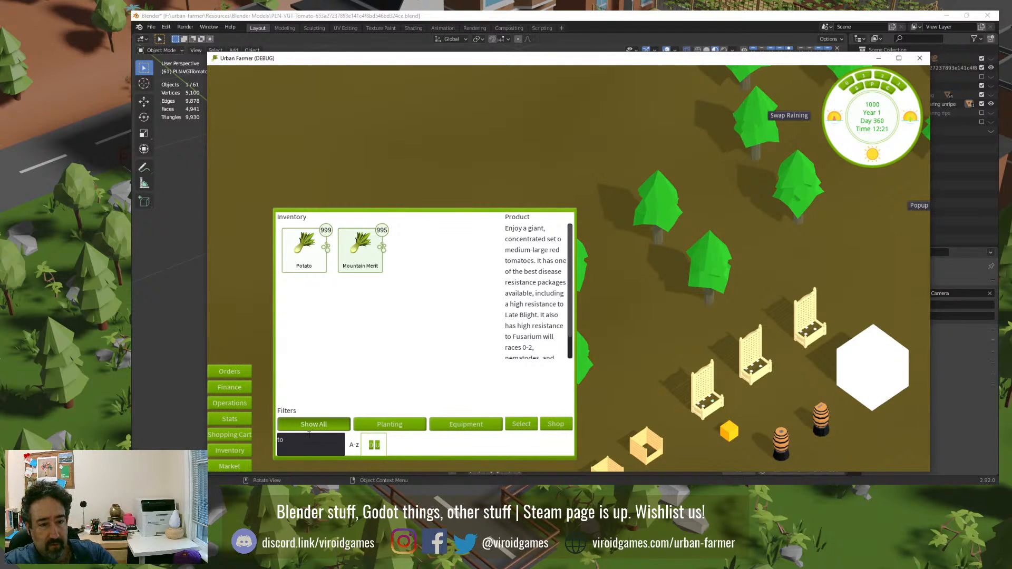
pyautogui.doubleClick(281, 441)
pyautogui.write('cc')
pyautogui.click(416, 248)
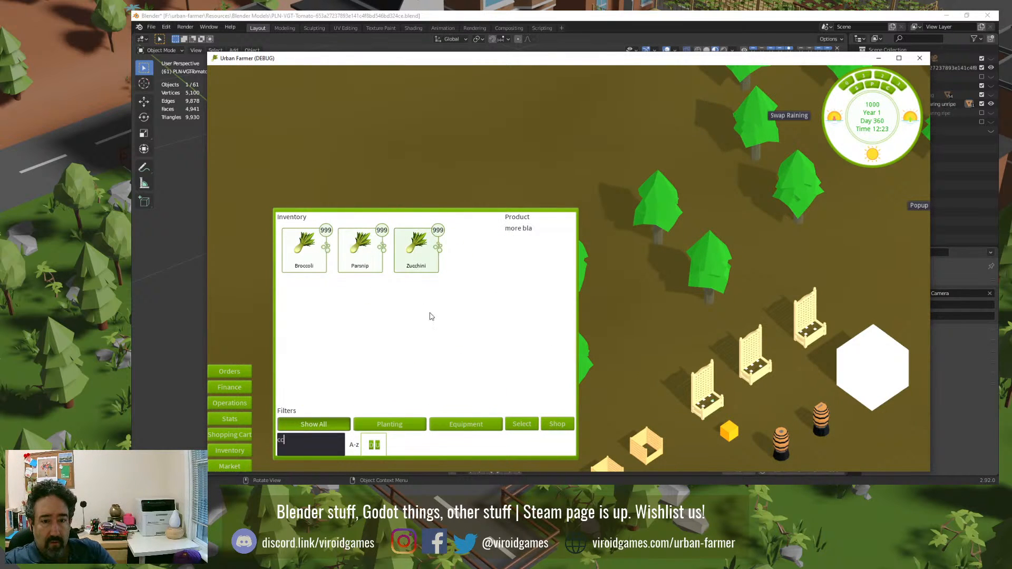
pyautogui.click(522, 424)
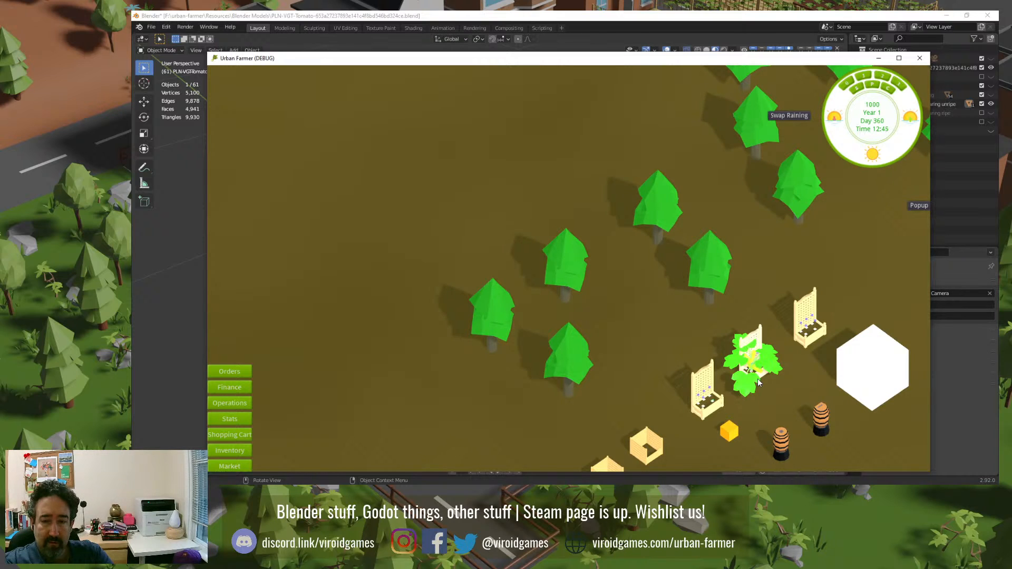
pyautogui.rightClick(757, 379)
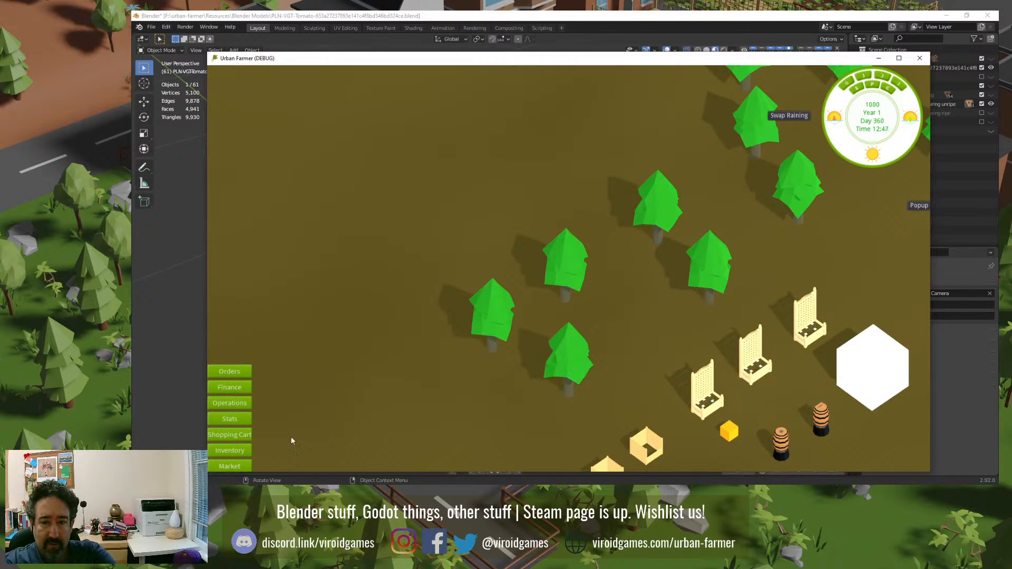
# Step: Select Mountain Merit from the inventory filtered by "tom" and examine its grown preview up close on a trellis planter
pyautogui.click(229, 450)
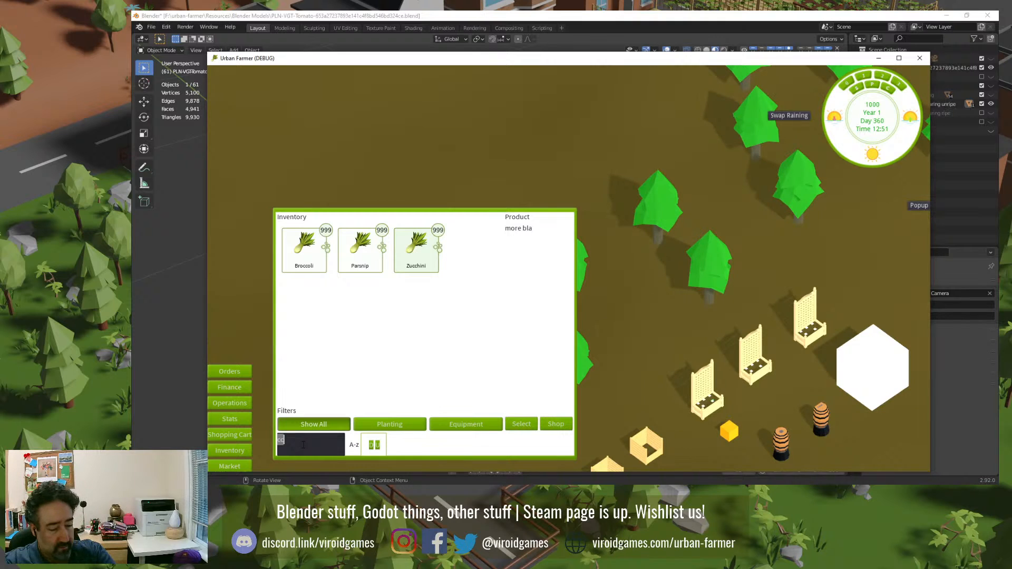
pyautogui.write('tom')
pyautogui.click(318, 275)
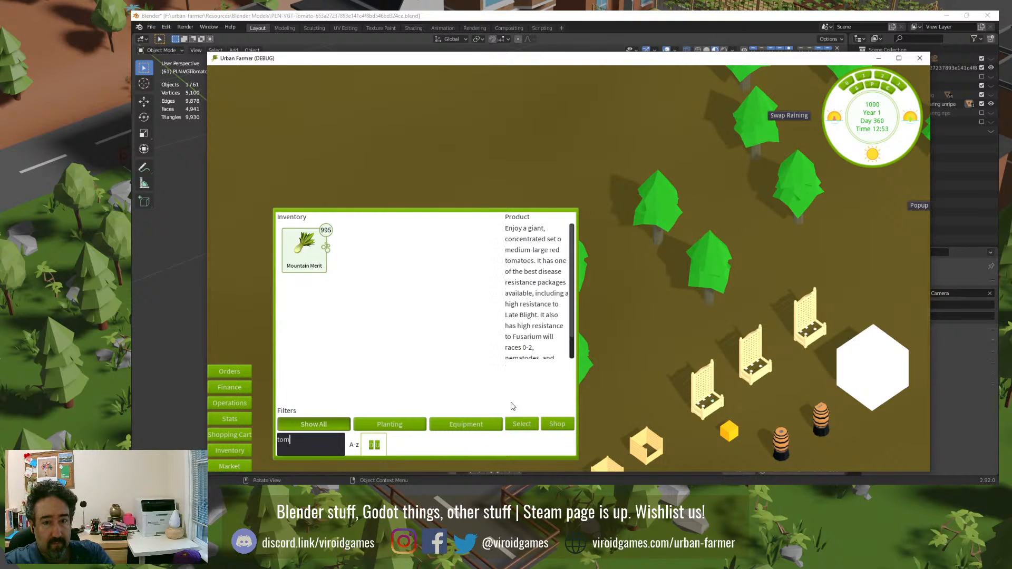
pyautogui.click(522, 424)
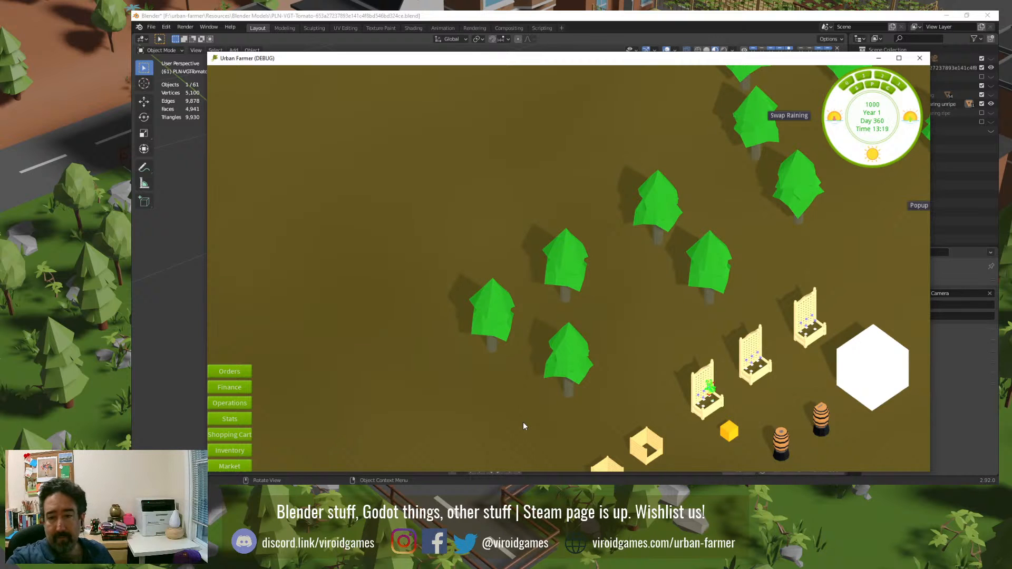
pyautogui.scroll(5, 752, 391)
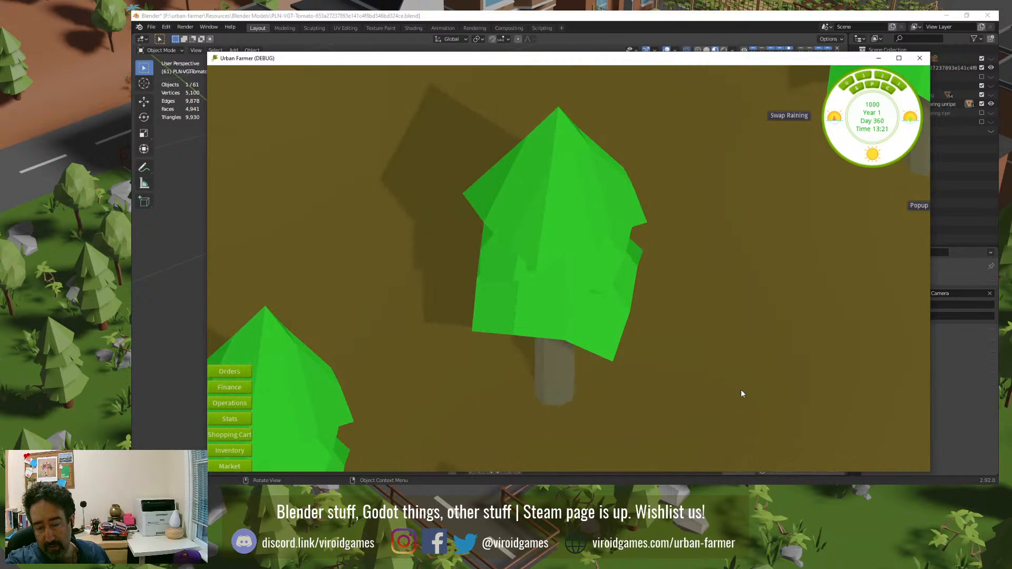
pyautogui.scroll(-5, 740, 390)
pyautogui.press('s')
pyautogui.press('d')
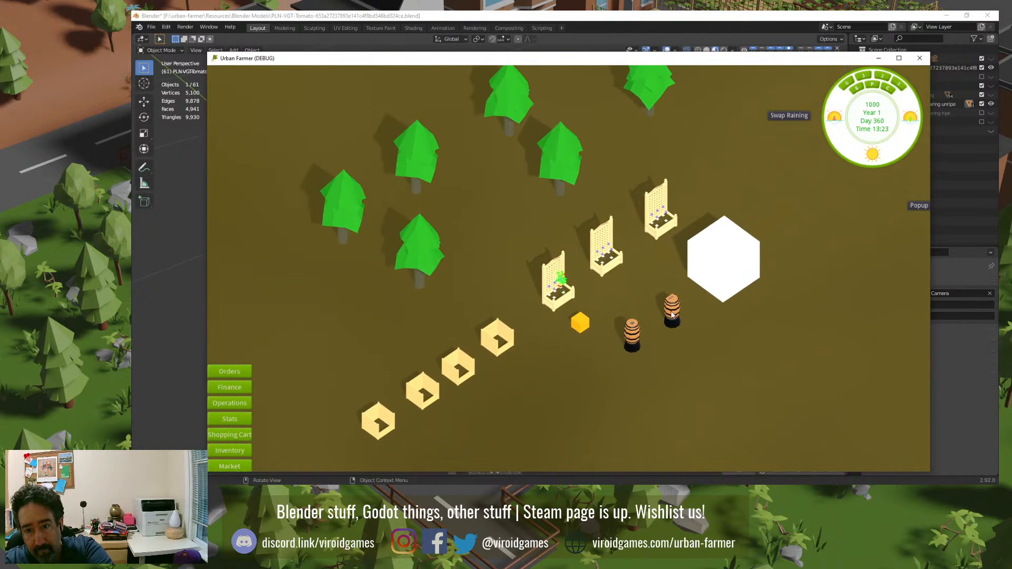
pyautogui.scroll(5, 632, 295)
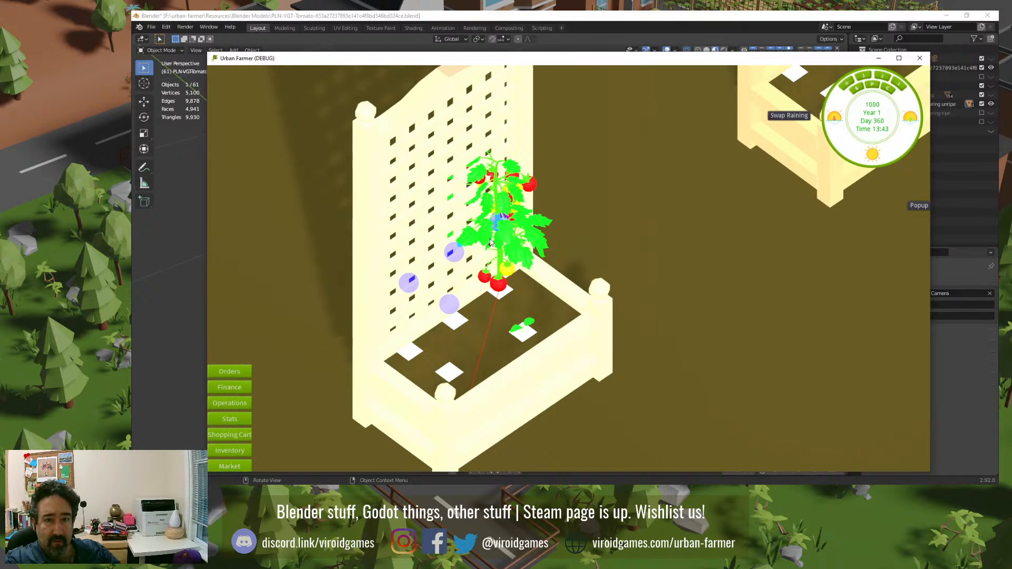
# Step: Select Zucchini from the inventory filtered by "cc" and preview it on the same trellis planter to compare its size with the tomato
pyautogui.click(229, 451)
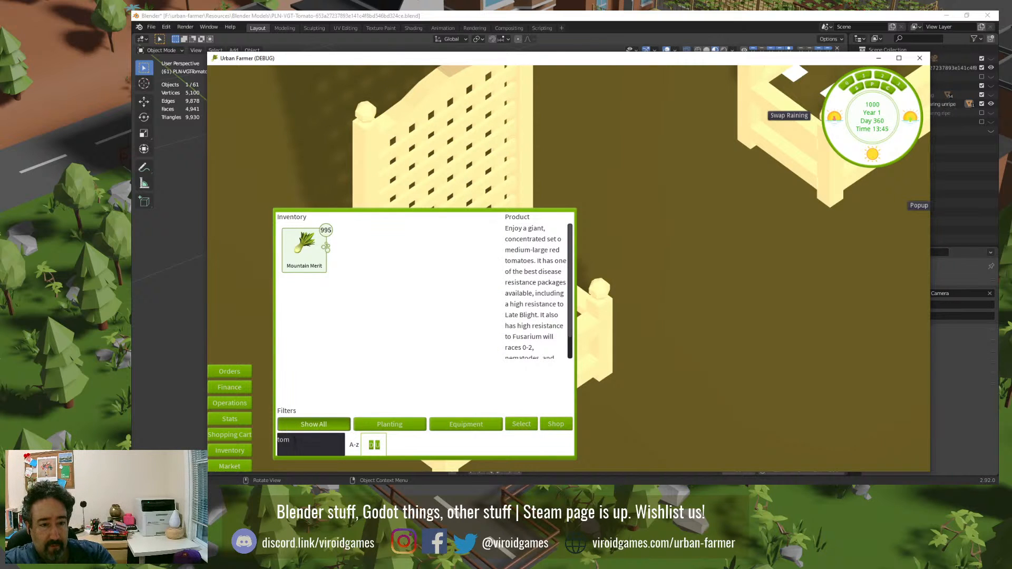
pyautogui.click(422, 253)
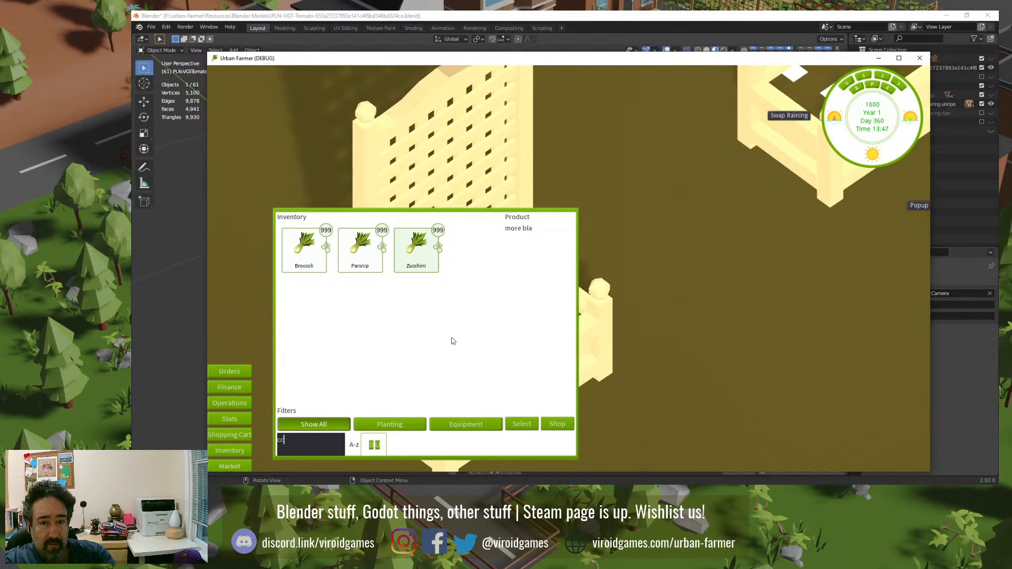
pyautogui.click(522, 425)
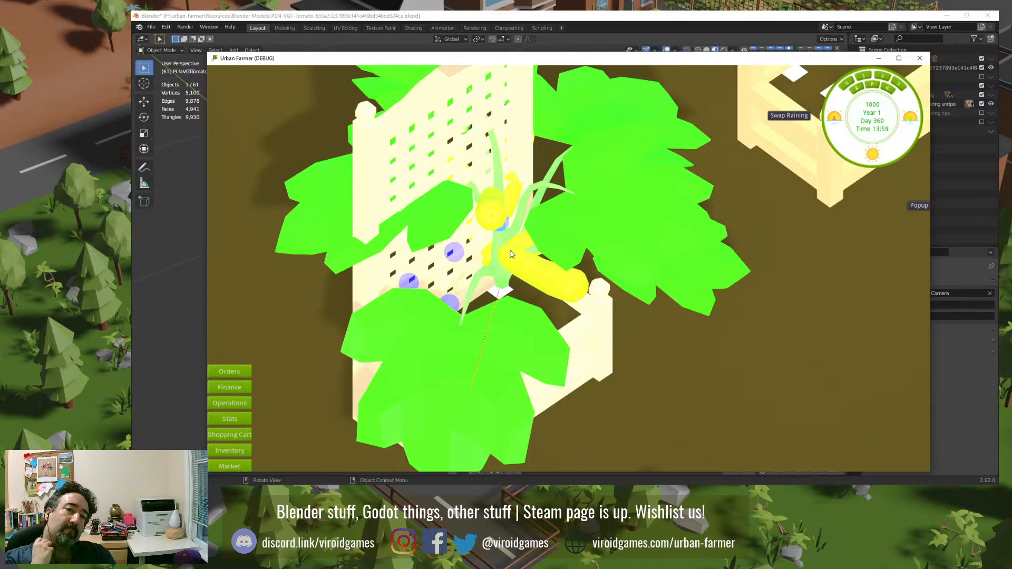
# Step: Switch from the game to the Blender window with the PLN-VGT-Zucchini model and view the grown plant
pyautogui.scroll(-3, 510, 254)
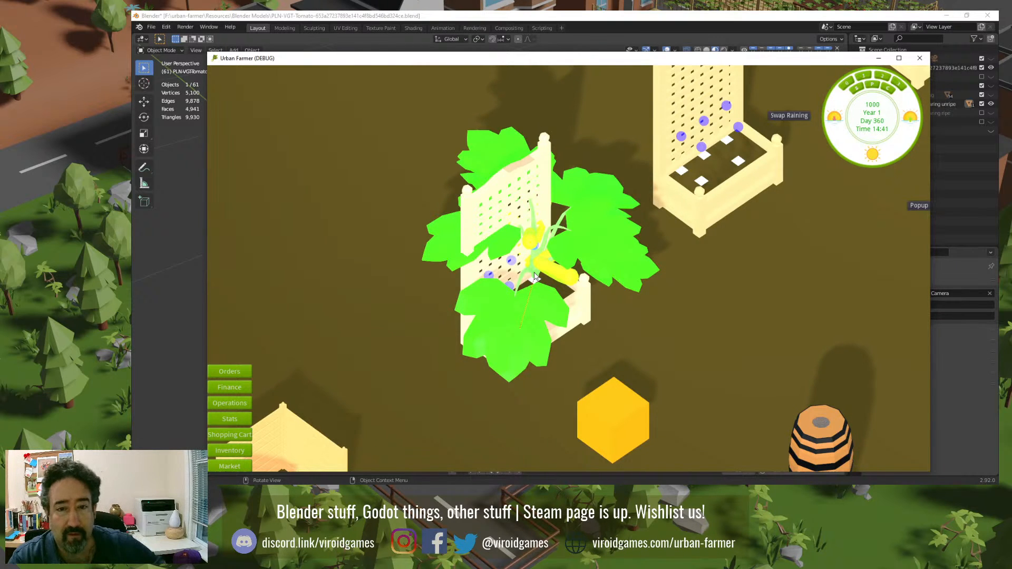
pyautogui.click(554, 250)
pyautogui.hotkey('alt', 'Tab')
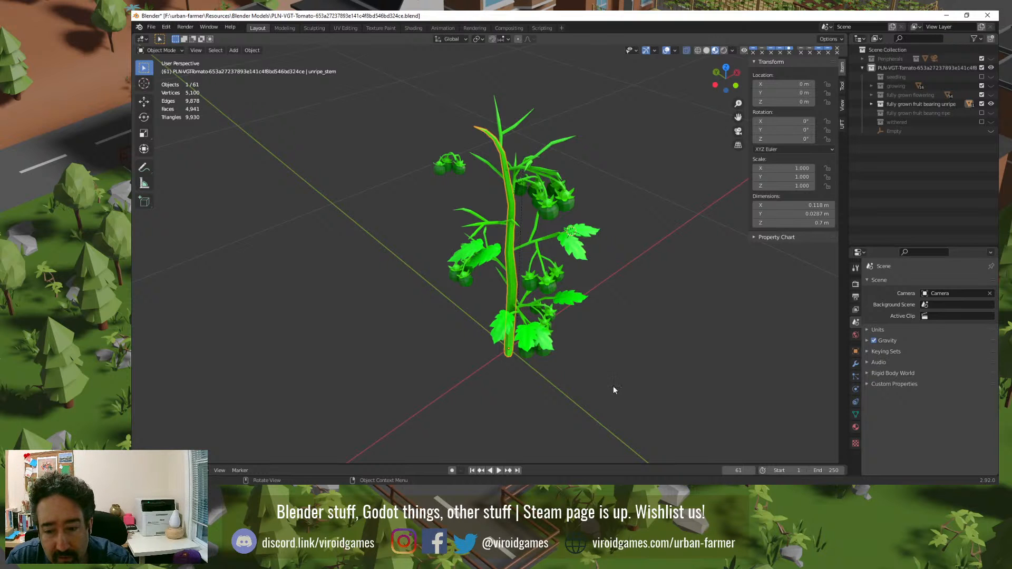
pyautogui.hotkey('alt', 'Tab')
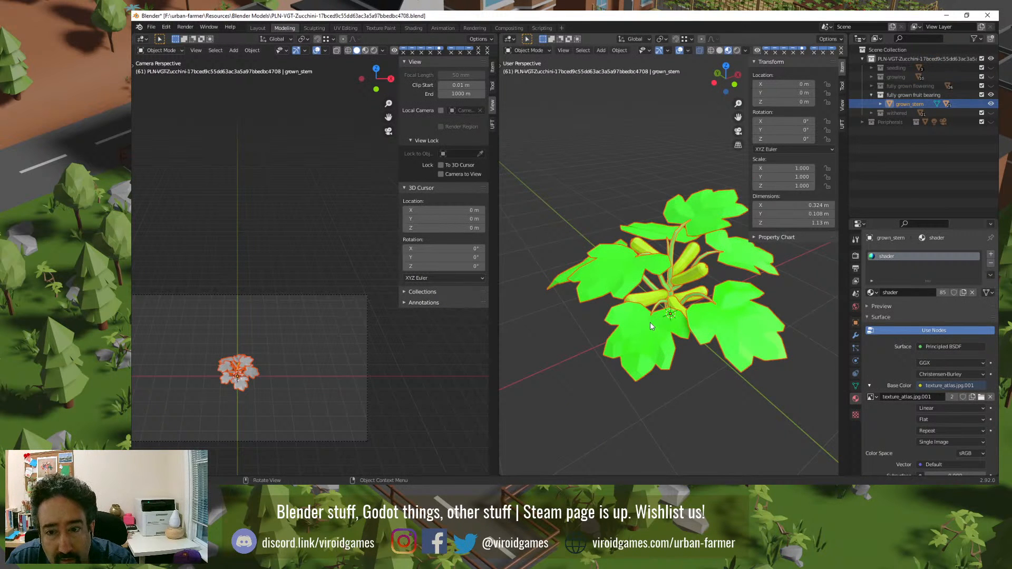
pyautogui.moveTo(650, 326); pyautogui.dragTo(709, 258, button='middle')
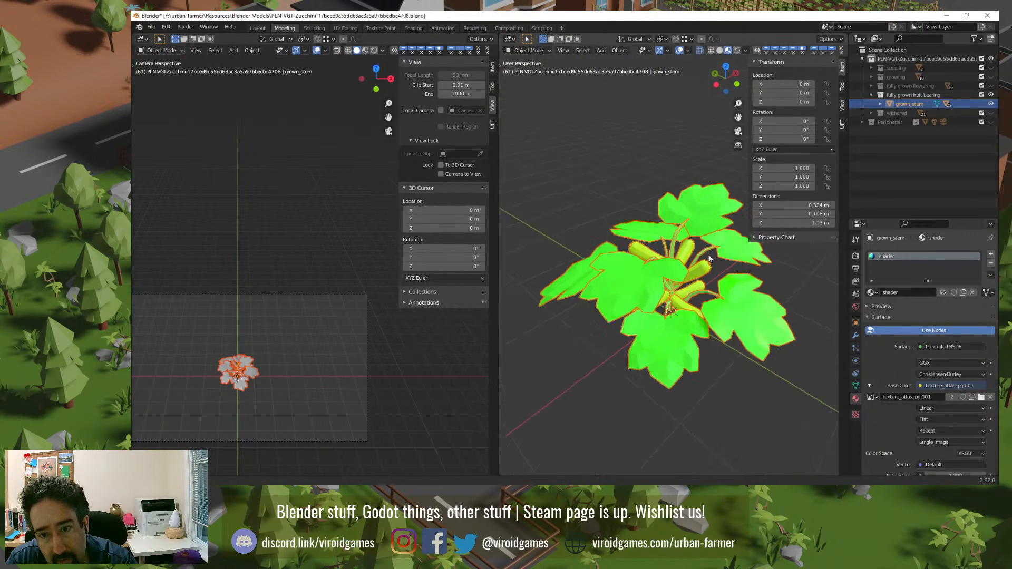
# Step: Show the zucchini model in the Layout workspace with material preview shading and deselect the grown plant
pyautogui.click(256, 28)
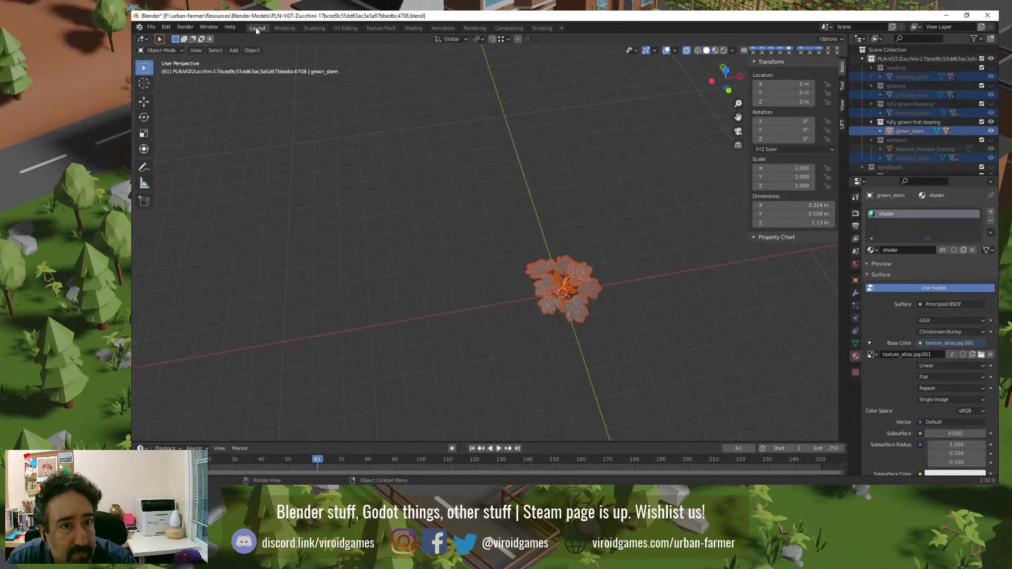
pyautogui.click(715, 50)
pyautogui.click(656, 231)
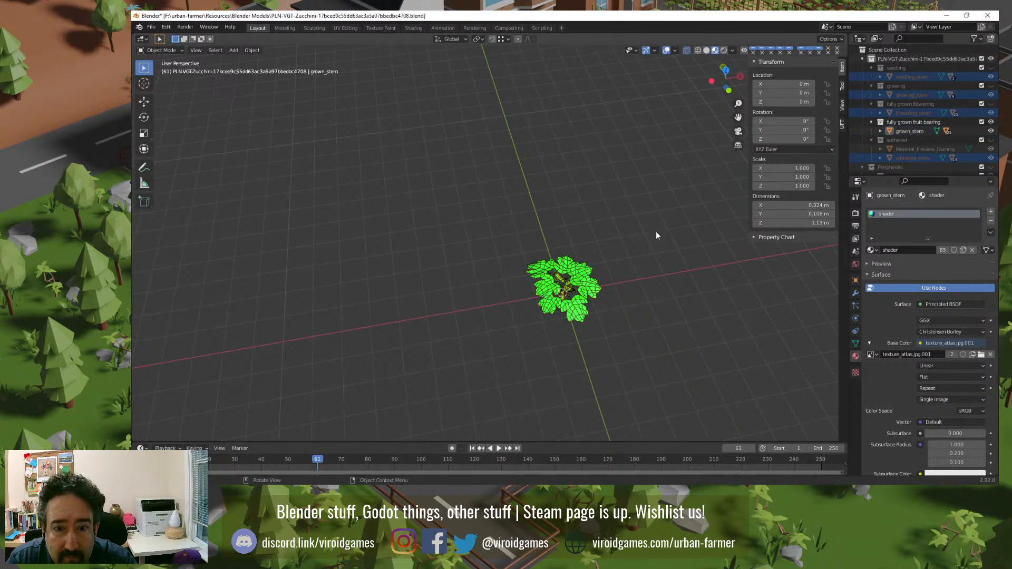
pyautogui.moveTo(656, 231); pyautogui.dragTo(641, 314, button='middle')
pyautogui.scroll(2, 641, 316)
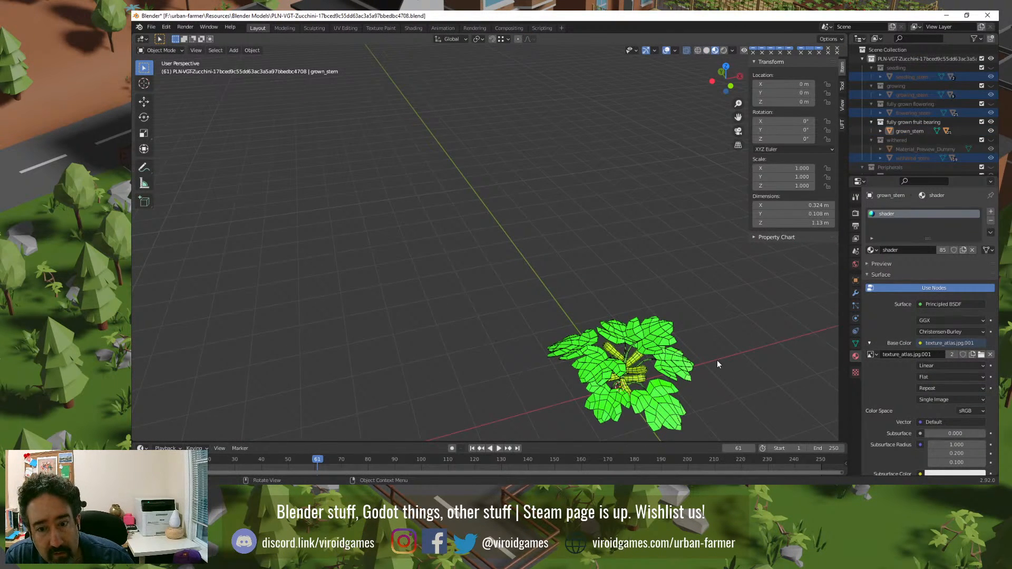
pyautogui.keyDown('shift'); pyautogui.moveTo(717, 359); pyautogui.dragTo(583, 172, button='middle'); pyautogui.keyUp('shift')
pyautogui.scroll(3, 597, 236)
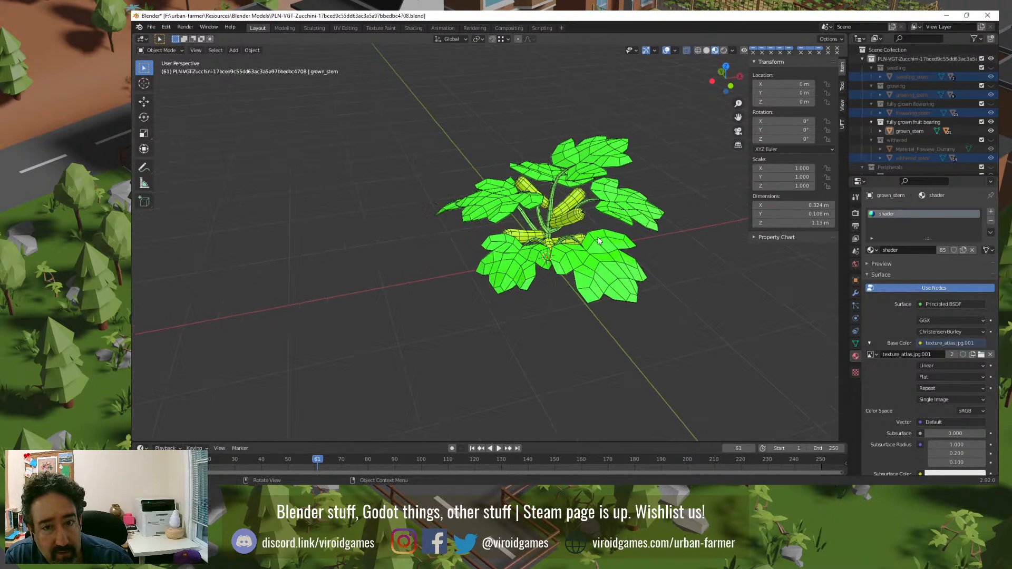
pyautogui.click(151, 27)
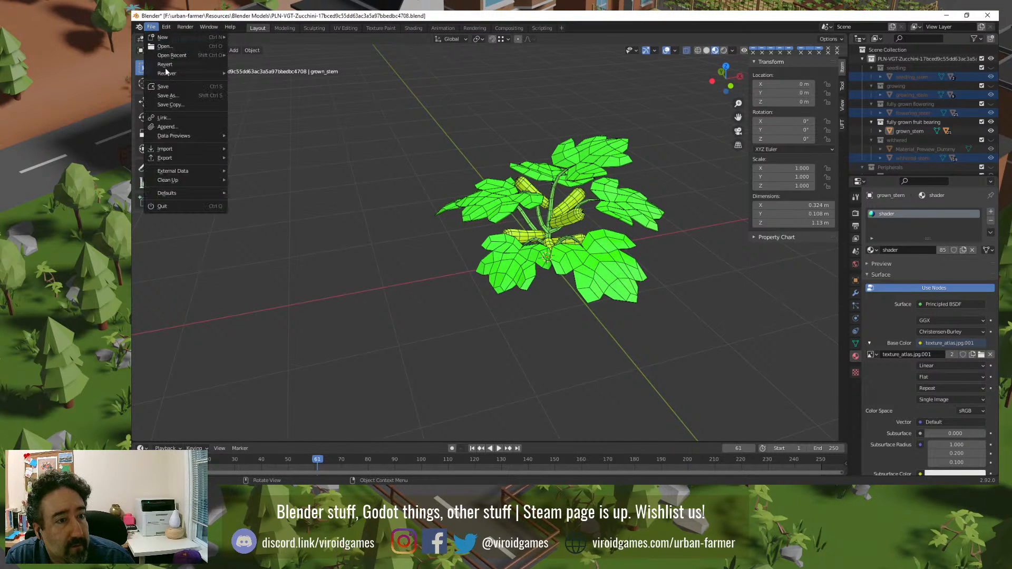
pyautogui.moveTo(199, 153)
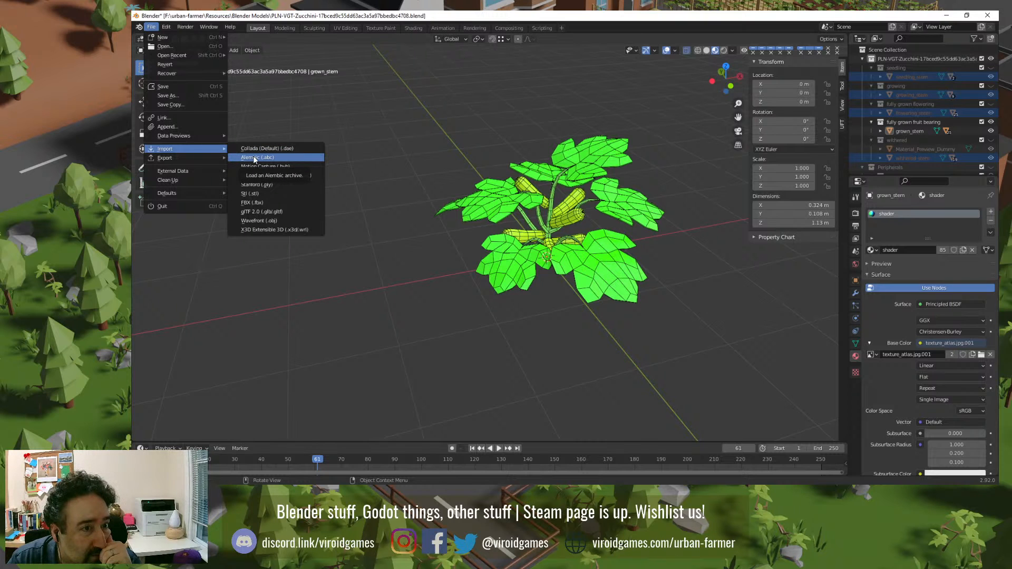
pyautogui.click(198, 127)
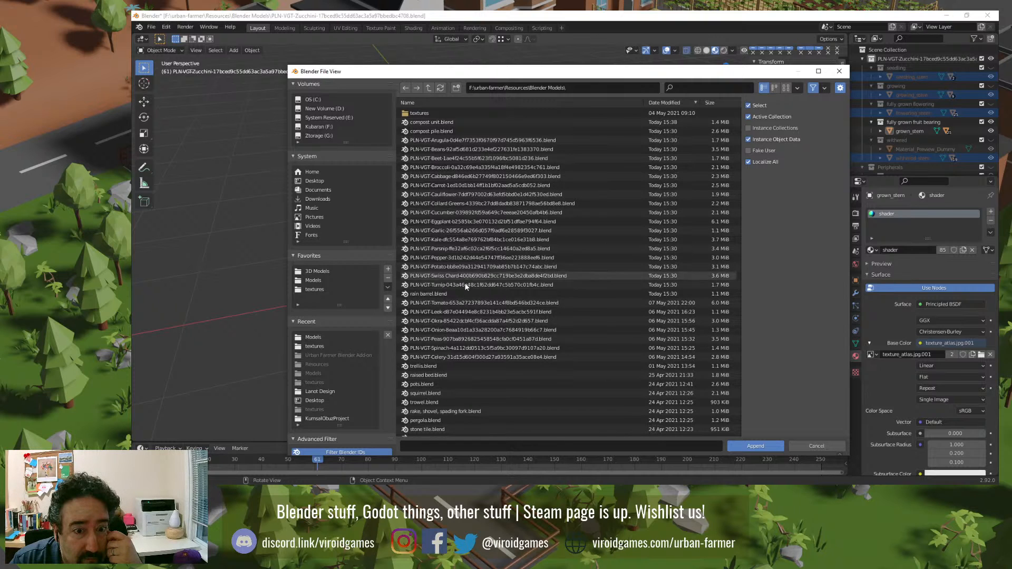
pyautogui.click(461, 304)
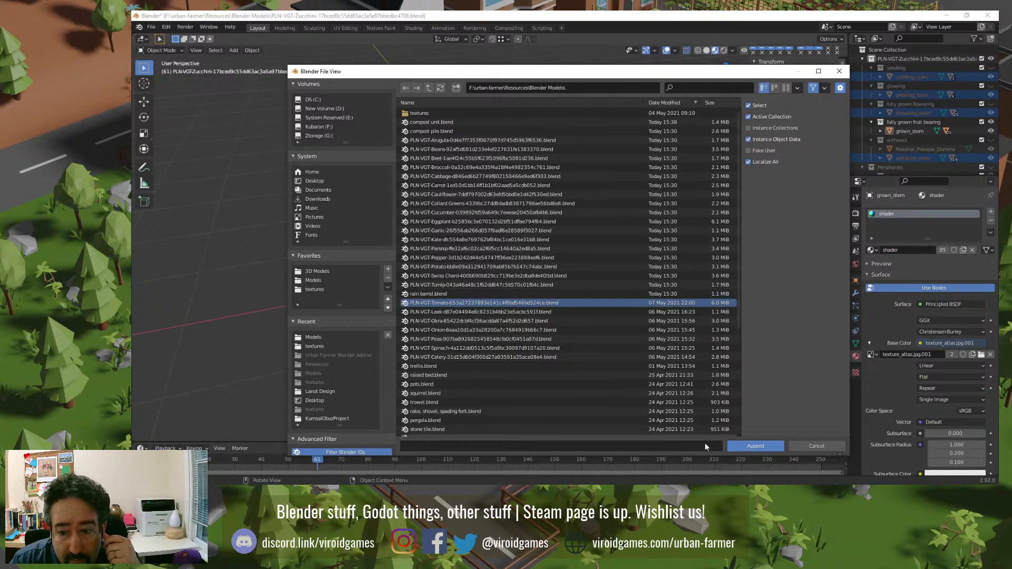
pyautogui.click(738, 446)
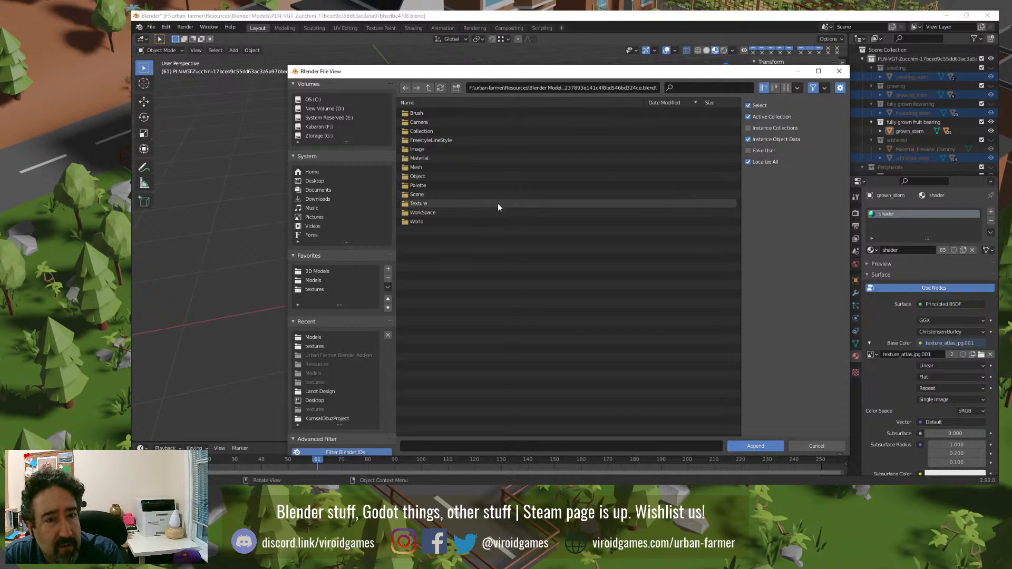
pyautogui.click(413, 167)
pyautogui.click(414, 167)
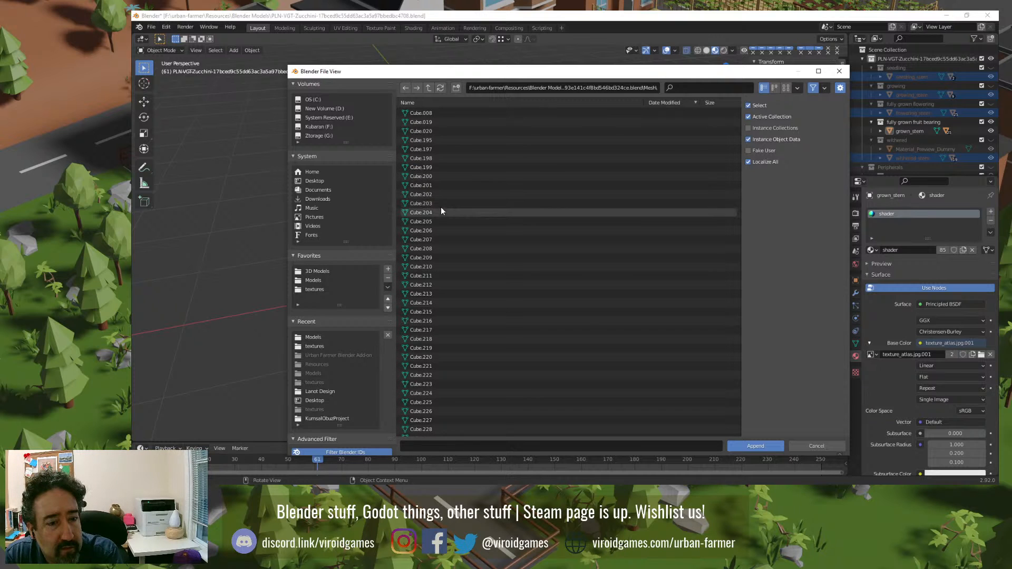
pyautogui.click(810, 444)
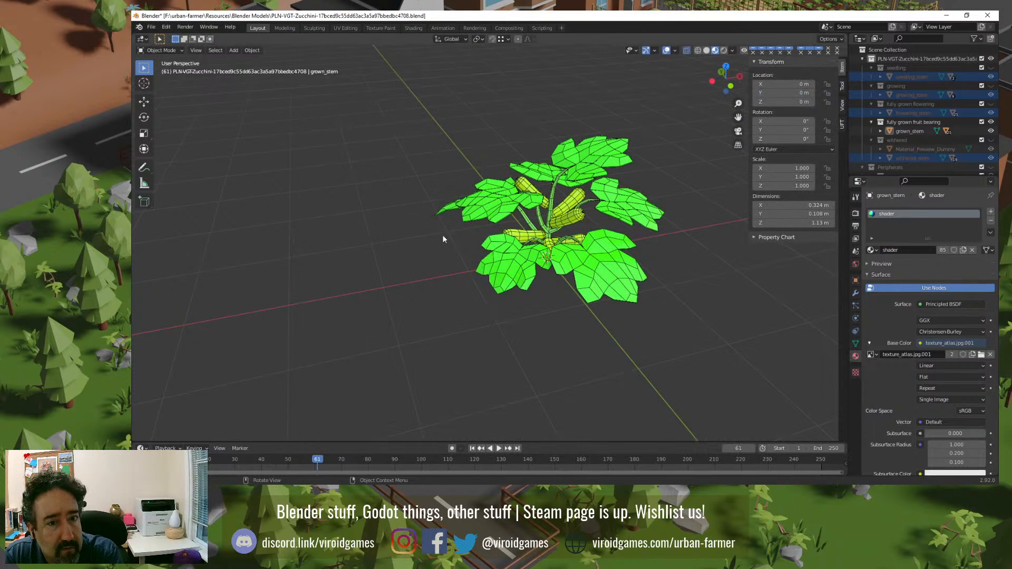
# Step: Try to link all data categories of the PLN-VGT-Tomato blend file into the zucchini scene at once
pyautogui.click(151, 27)
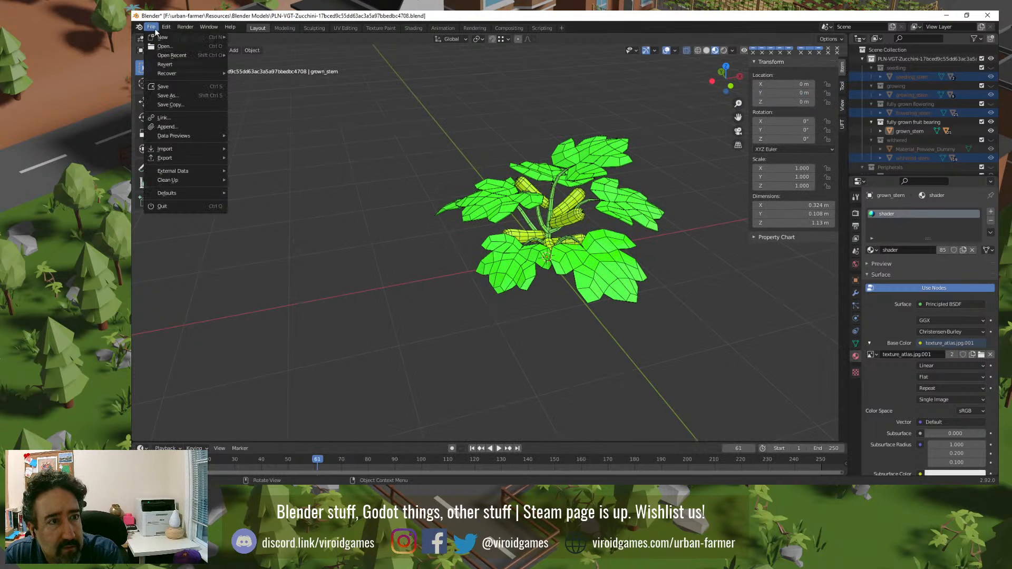
pyautogui.click(187, 119)
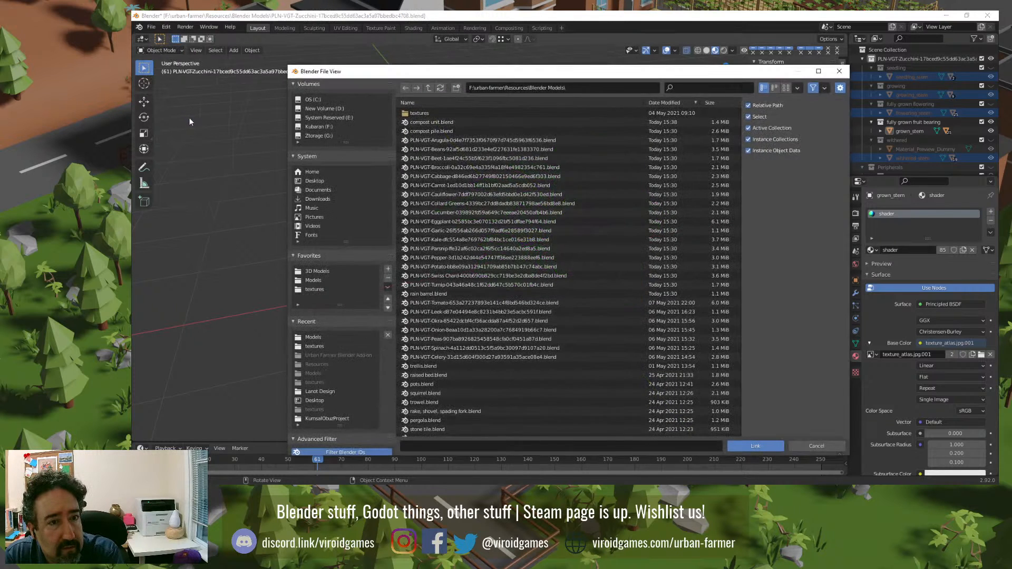
pyautogui.click(464, 302)
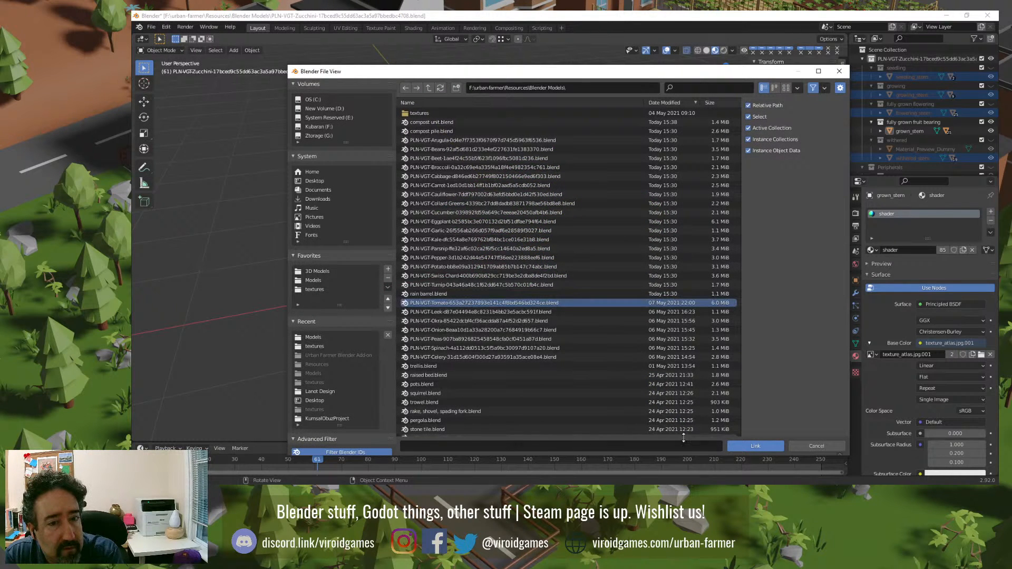
pyautogui.click(752, 444)
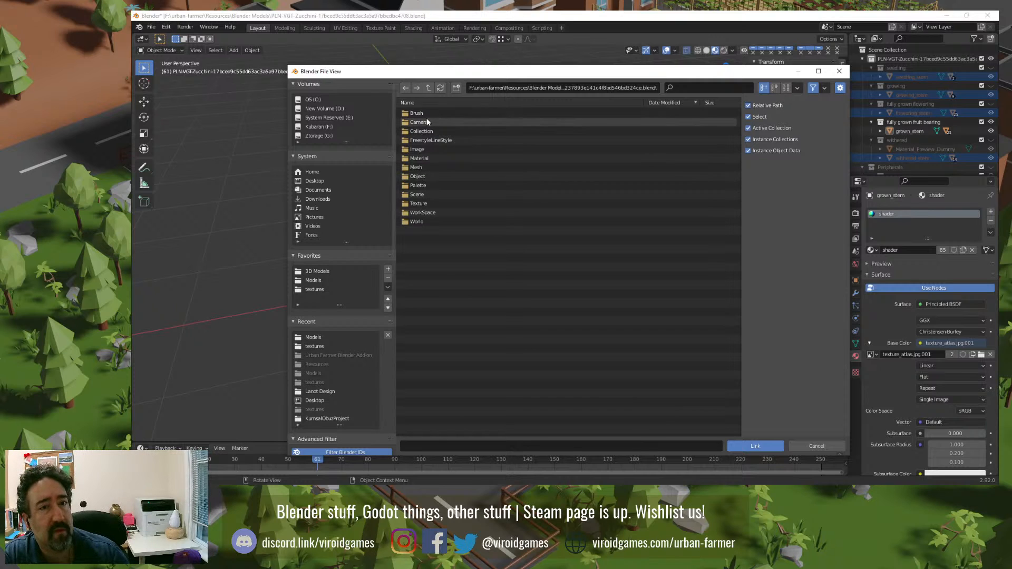
pyautogui.moveTo(425, 115); pyautogui.dragTo(427, 159)
pyautogui.moveTo(426, 194)
pyautogui.mouseDown()
pyautogui.moveTo(422, 219)
pyautogui.moveTo(480, 267)
pyautogui.mouseUp()
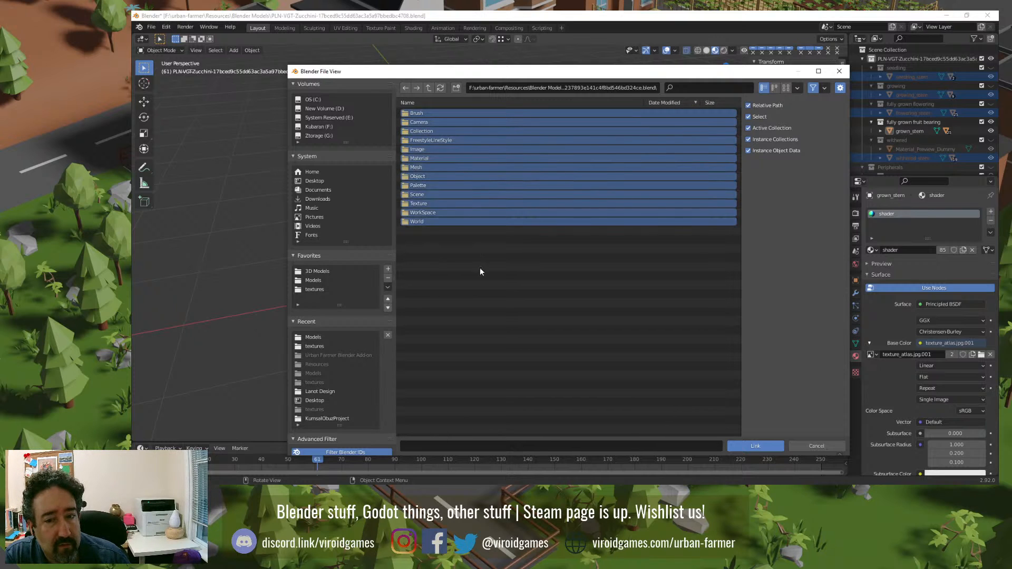
pyautogui.click(751, 445)
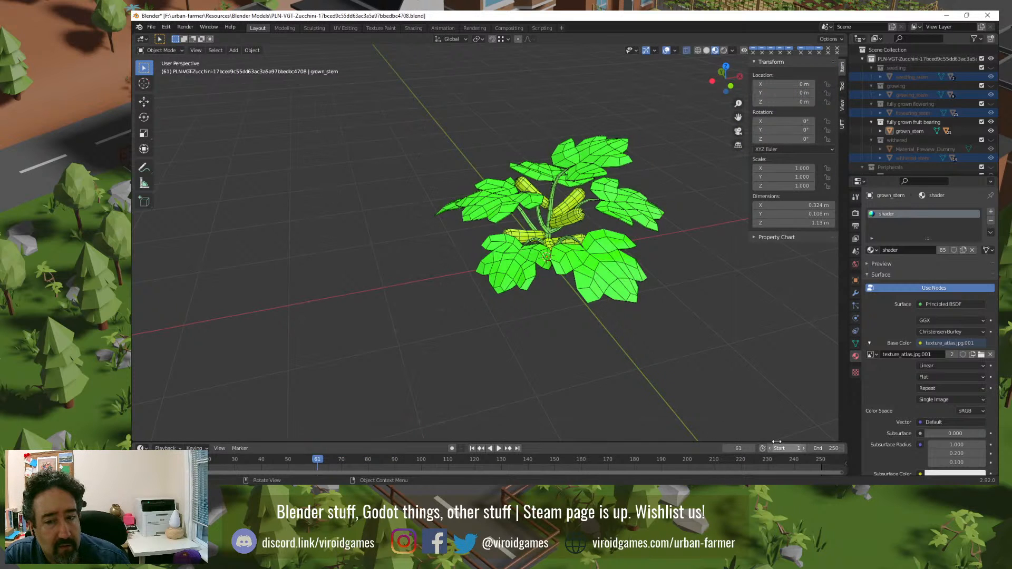
# Step: Search Google in a new Chrome tab for "blender import blend file"
pyautogui.hotkey('alt', 'Tab')
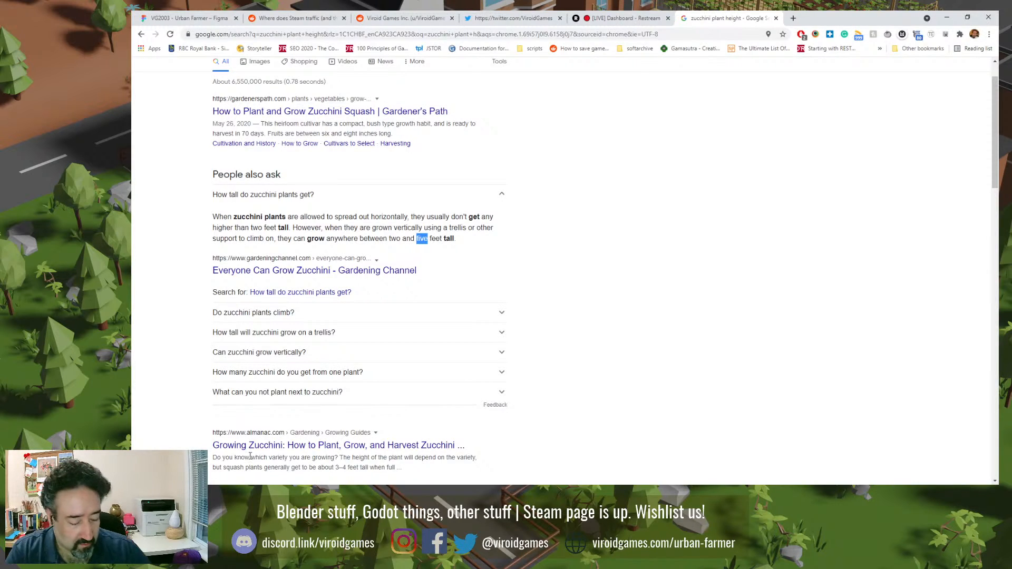
pyautogui.hotkey('ctrl', 't')
pyautogui.write('blender i')
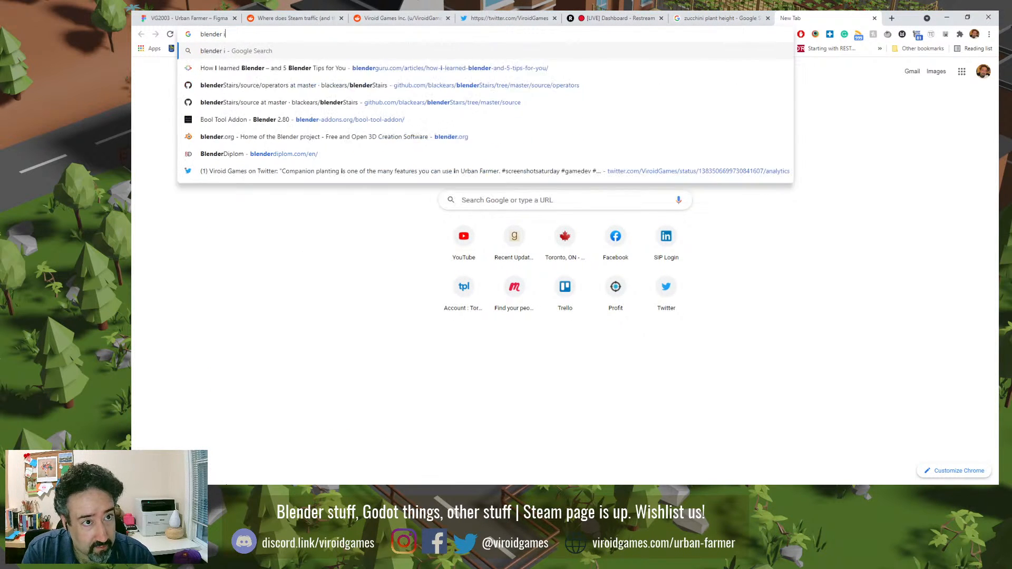
pyautogui.write('mport ')
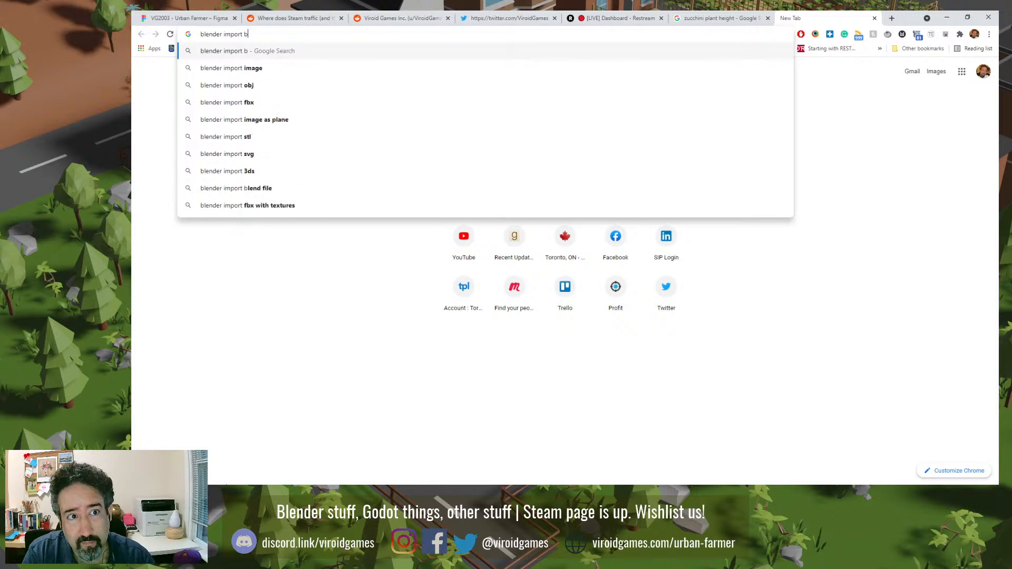
pyautogui.write('be')
pyautogui.press('BackSpace')
pyautogui.write('l')
pyautogui.press('Return')
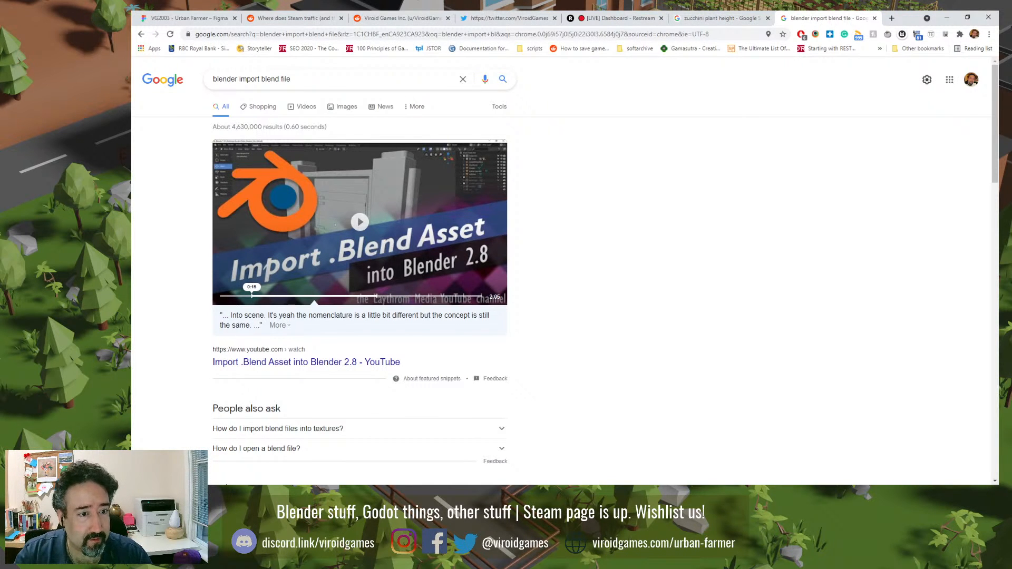
# Step: Watch part of the "Import .Blend Asset into Blender 2.8" video and close its tab
pyautogui.click(329, 237)
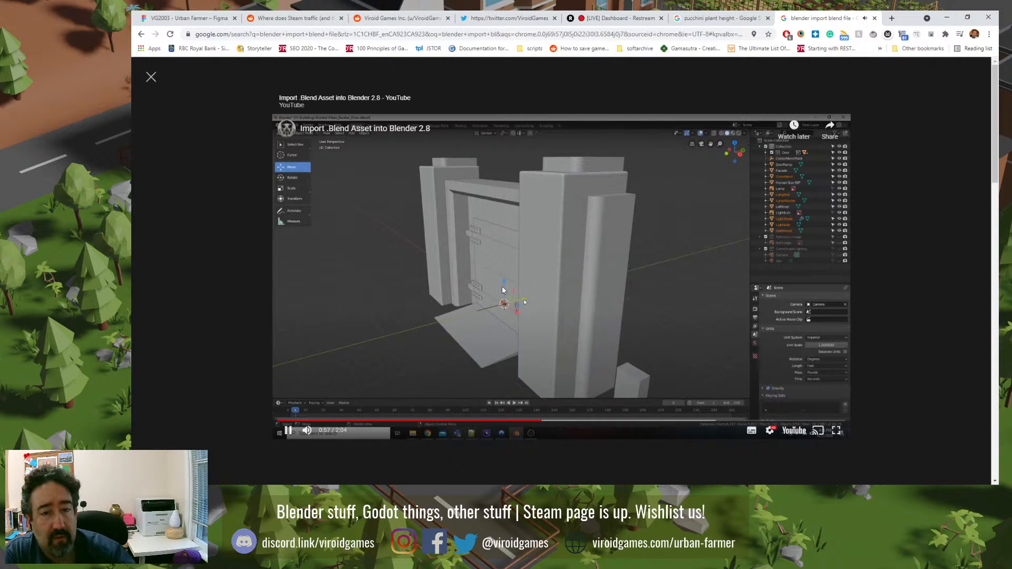
pyautogui.click(492, 252)
pyautogui.hotkey('ctrl', 'w')
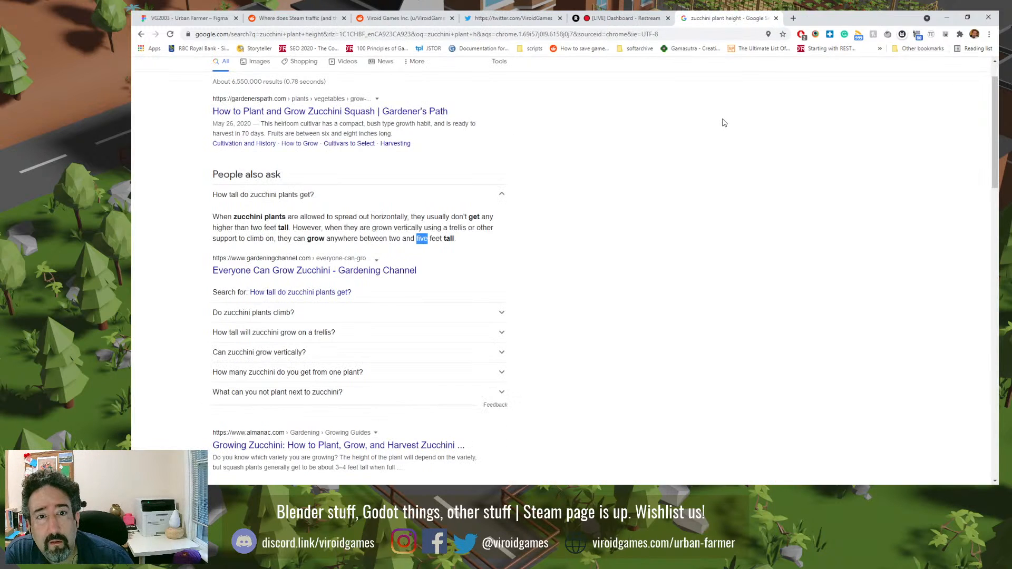
# Step: Return to Blender and open the Object category of the PLN-VGT-Tomato blend file for linking
pyautogui.hotkey('alt', 'Tab')
pyautogui.click(150, 27)
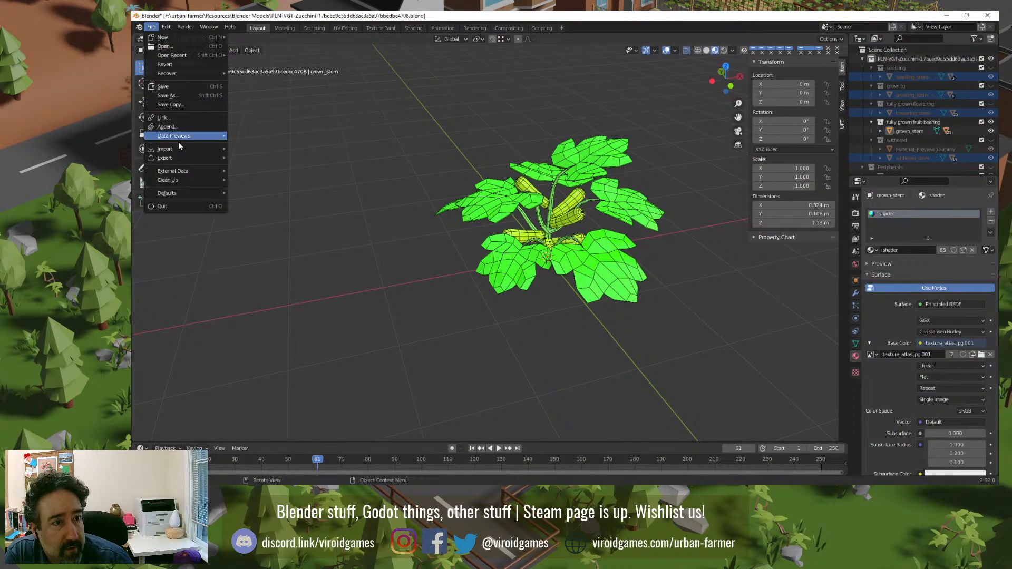
pyautogui.click(196, 120)
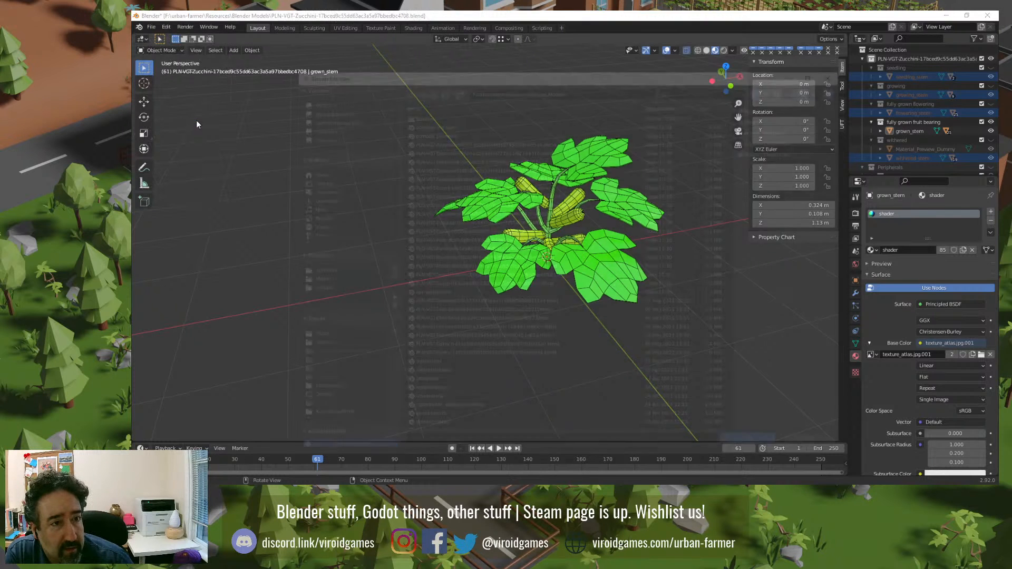
pyautogui.doubleClick(470, 301)
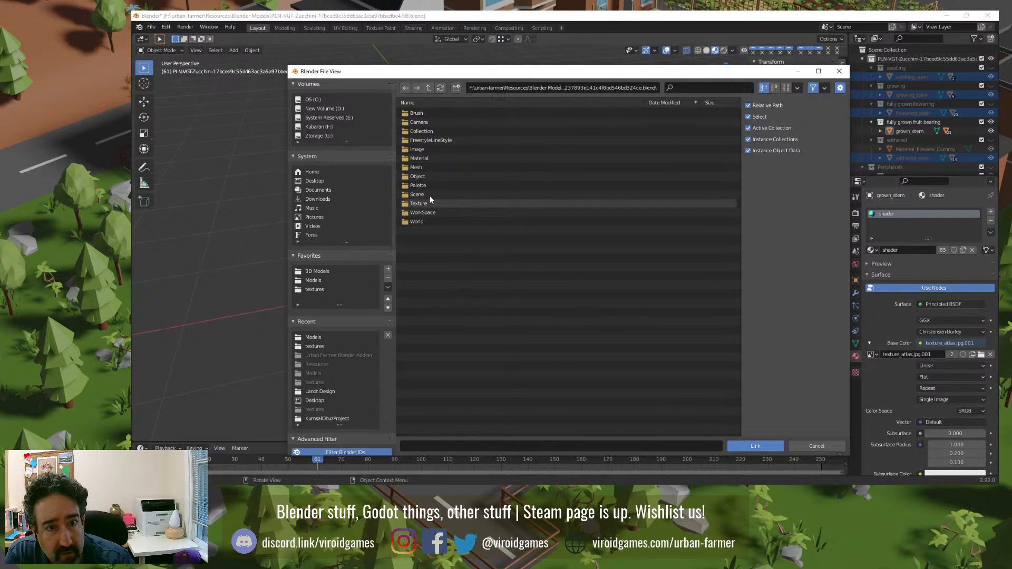
pyautogui.click(424, 179)
pyautogui.doubleClick(423, 181)
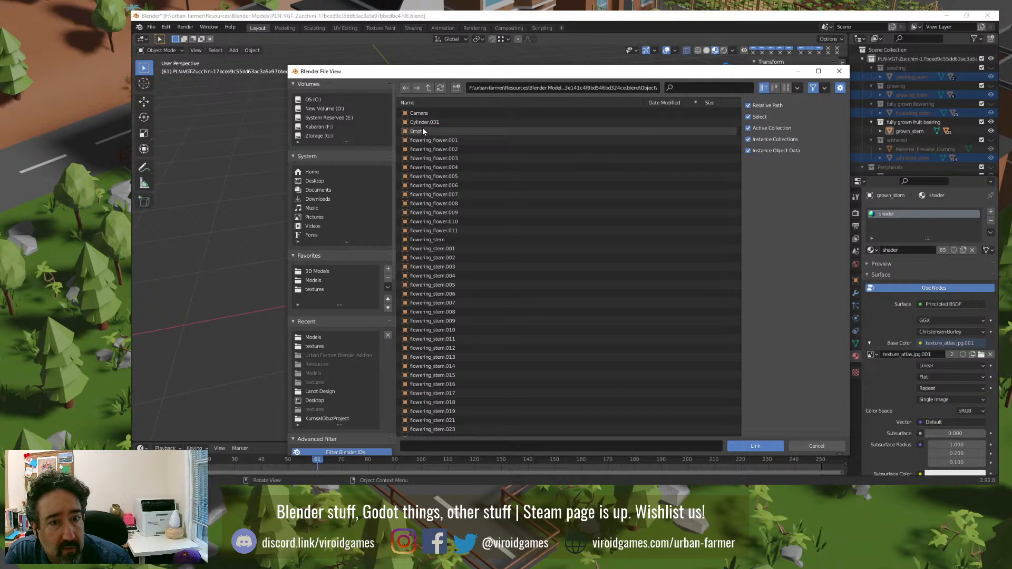
# Step: Try linking all objects of the tomato file, from Camera to the last withered tomato, and undo the link
pyautogui.click(424, 115)
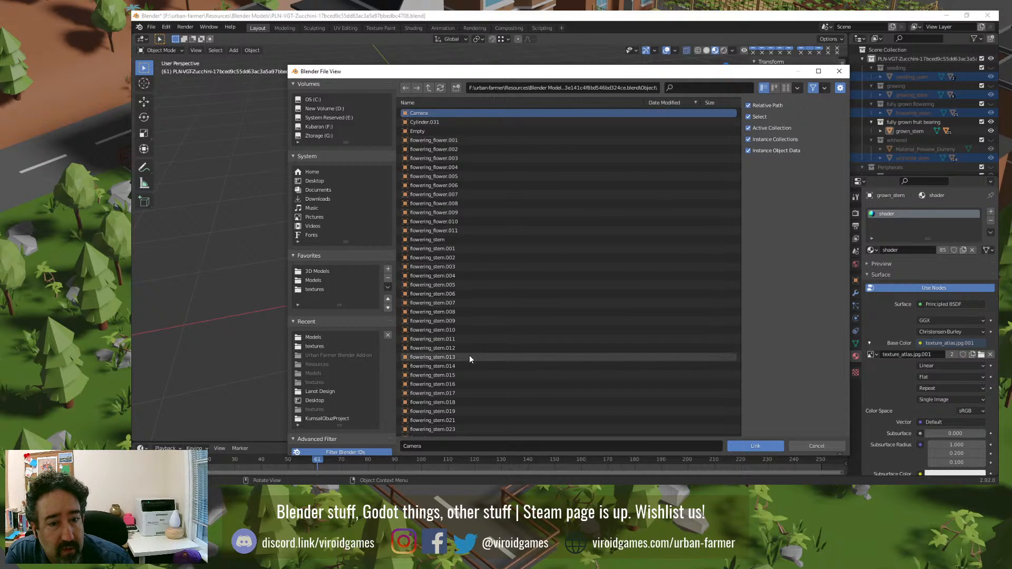
pyautogui.scroll(-10, 457, 375)
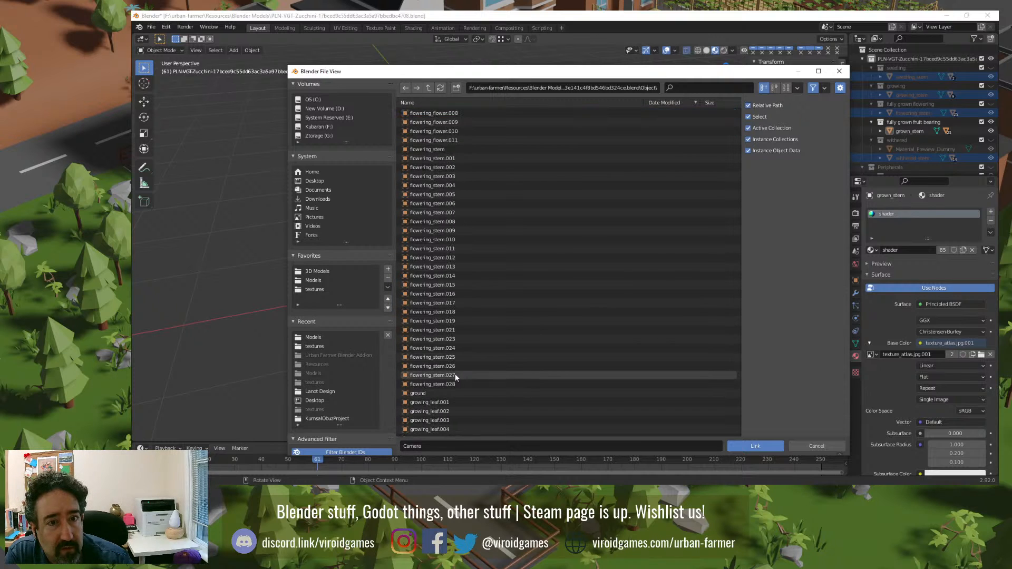
pyautogui.click(460, 339)
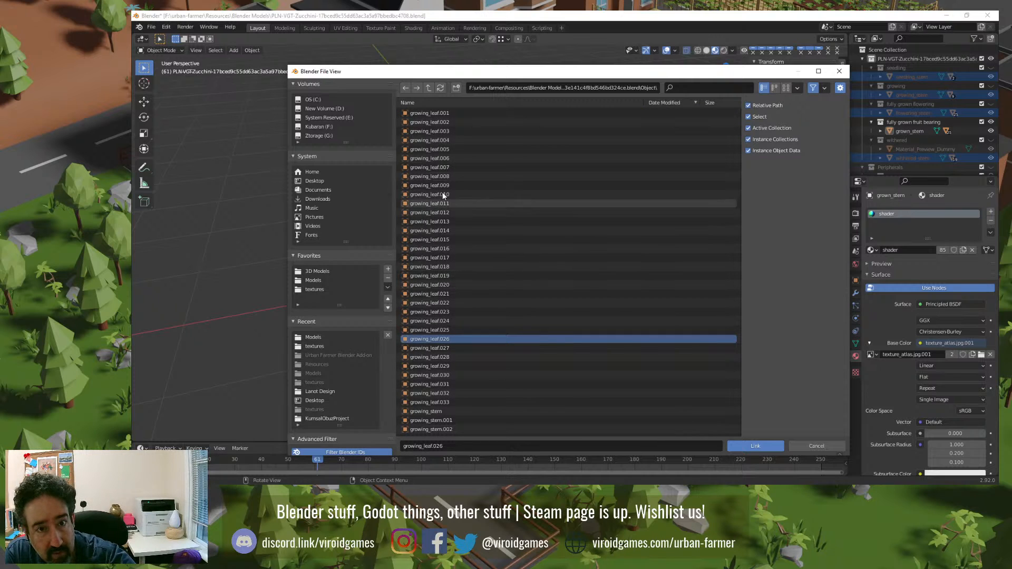
pyautogui.click(444, 166)
pyautogui.scroll(15, 454, 200)
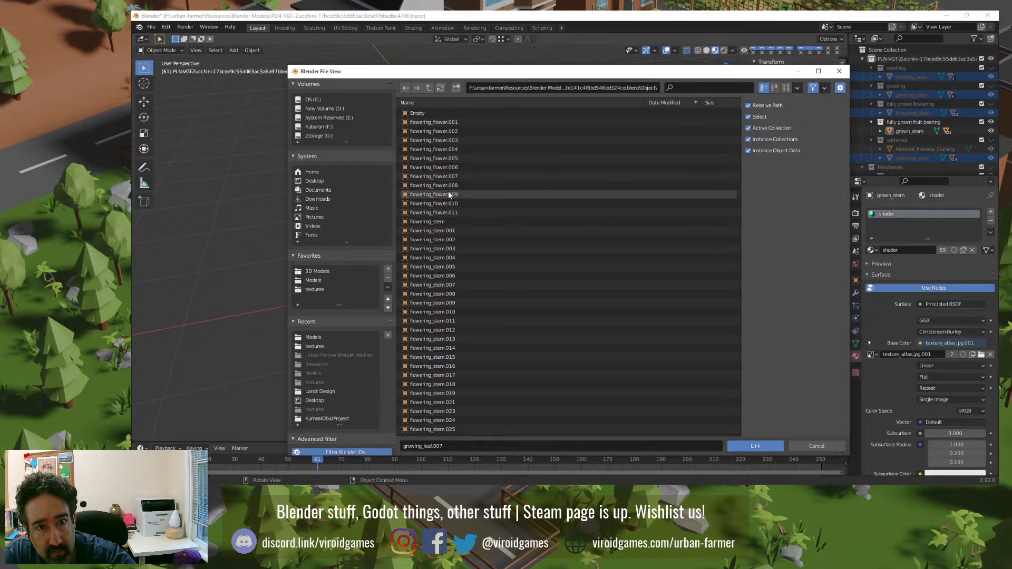
pyautogui.scroll(2, 448, 194)
pyautogui.click(424, 113)
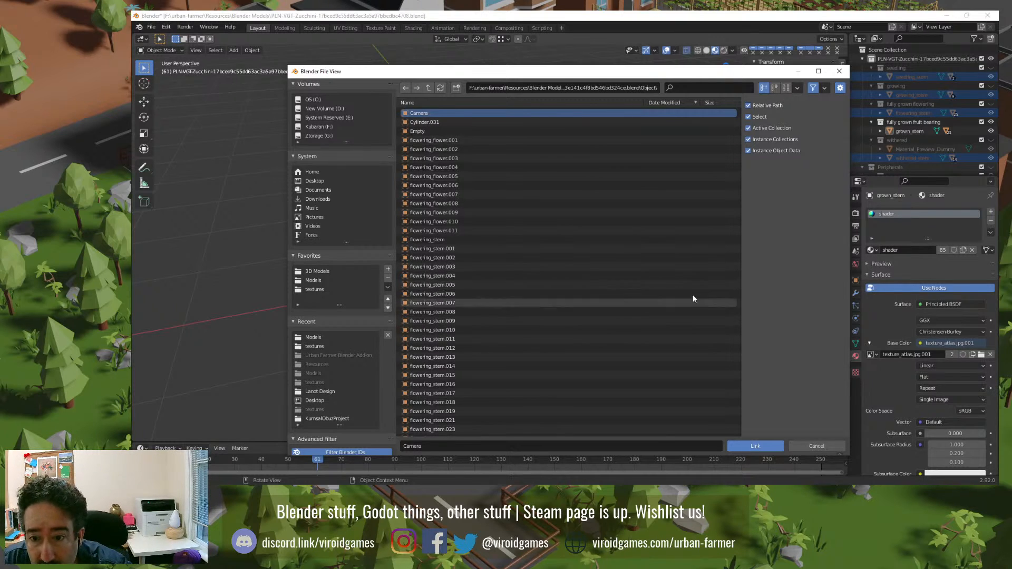
pyautogui.moveTo(739, 139); pyautogui.dragTo(719, 451)
pyautogui.keyDown('shift'); pyautogui.click(450, 431); pyautogui.keyUp('shift')
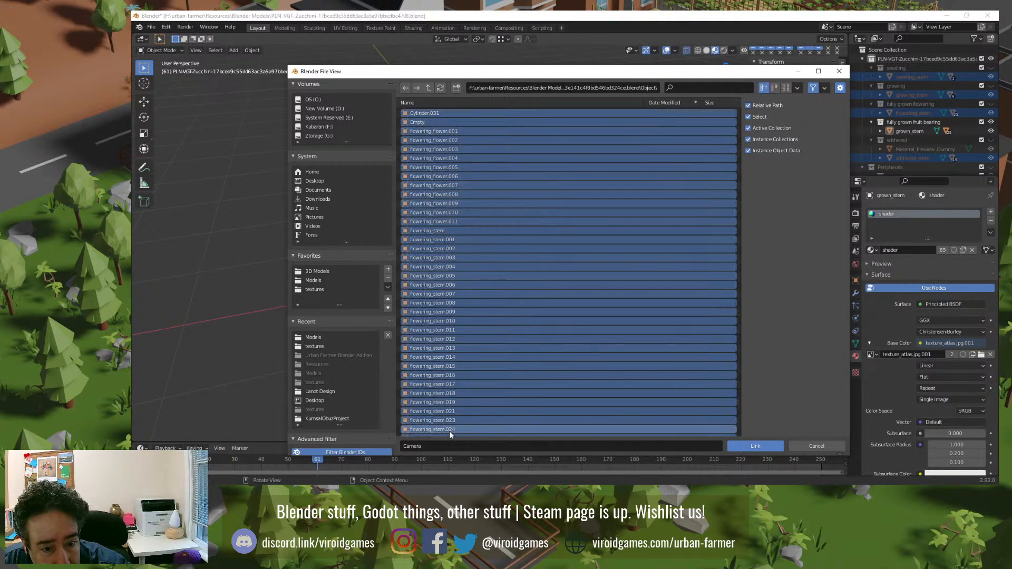
pyautogui.click(754, 446)
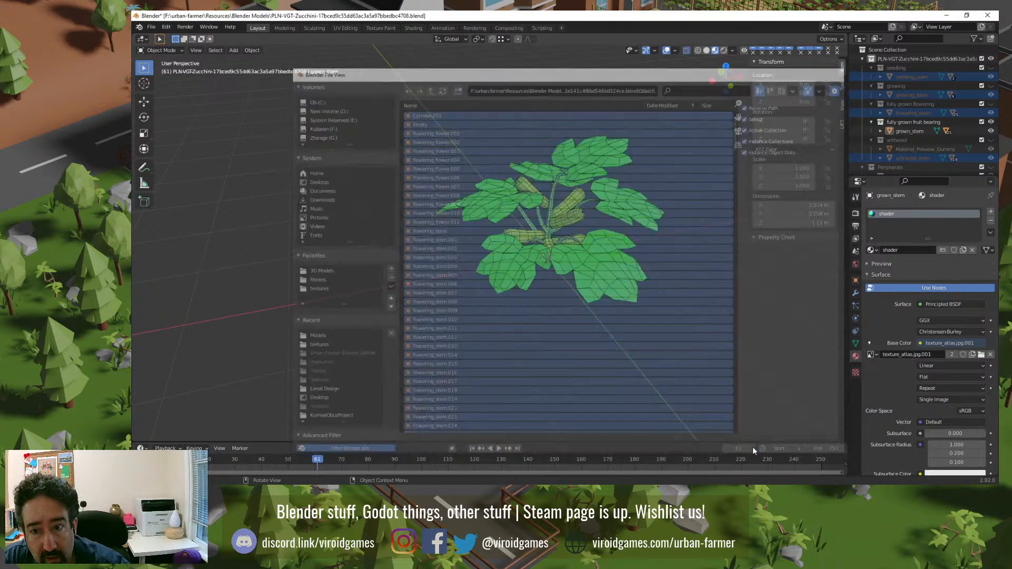
pyautogui.scroll(-4, 539, 310)
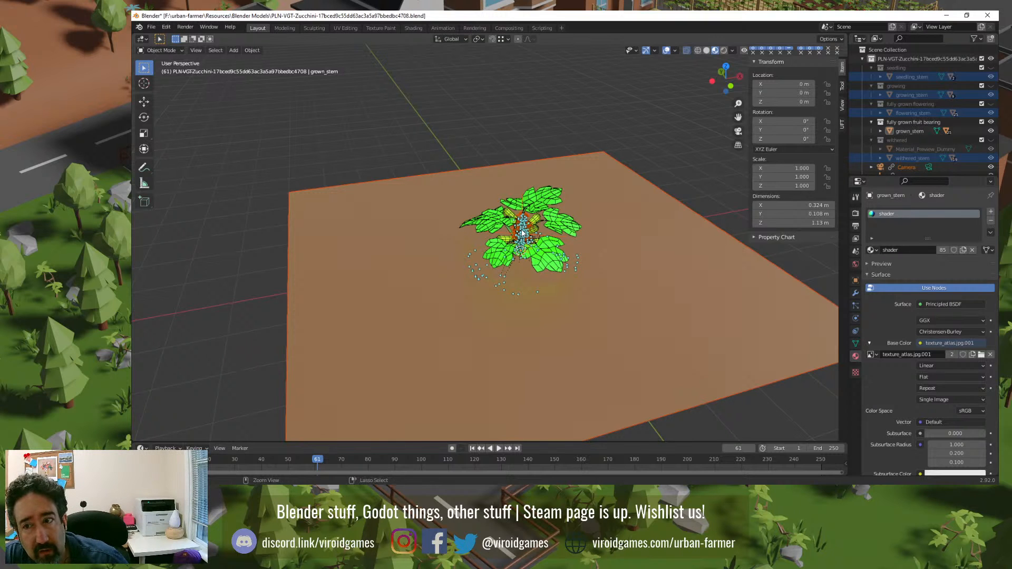
pyautogui.press('h')
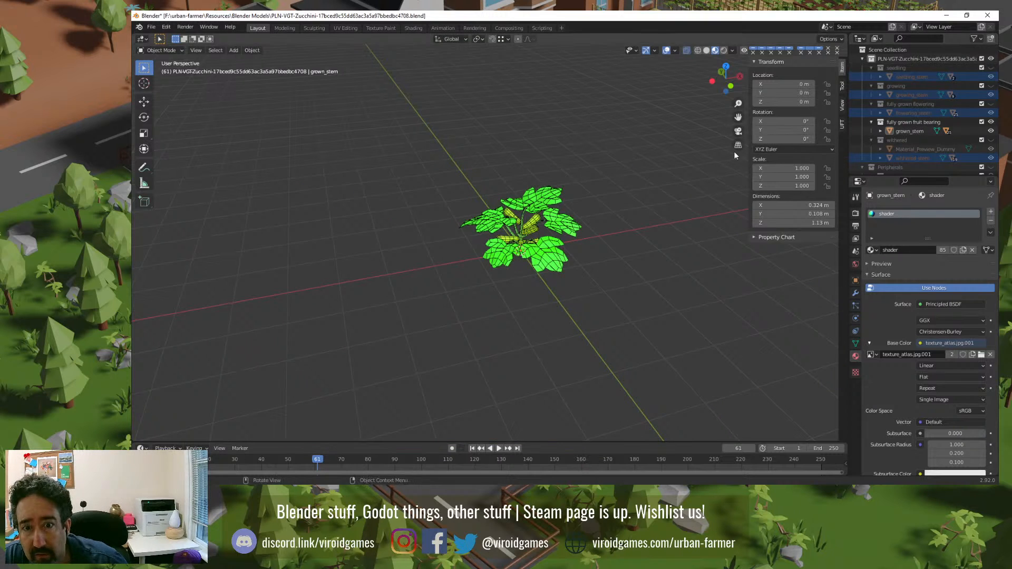
# Step: Collapse the existing collections, add a new collection to the scene and name it Domat
pyautogui.click(863, 58)
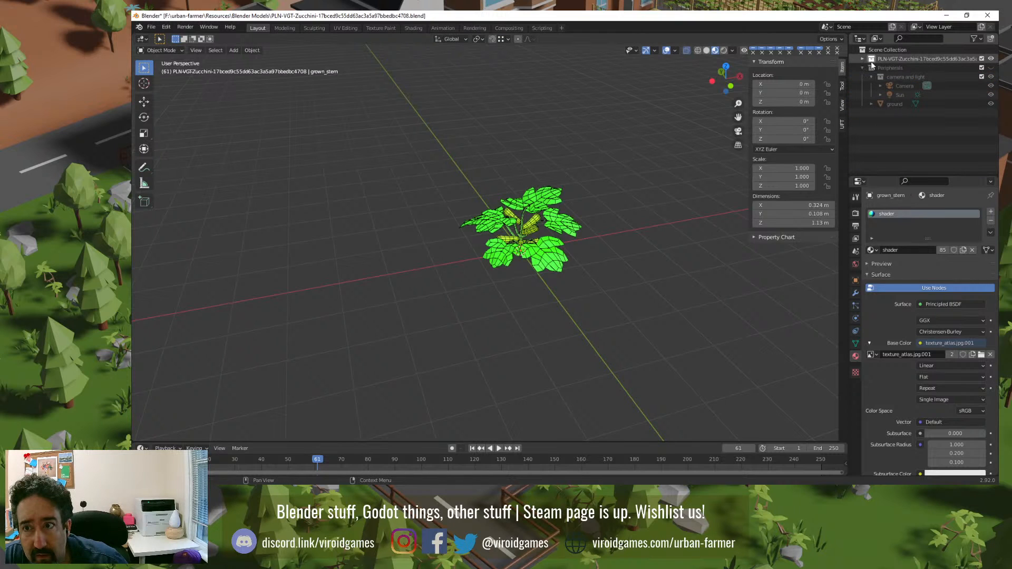
pyautogui.click(862, 66)
pyautogui.rightClick(877, 110)
pyautogui.click(881, 111)
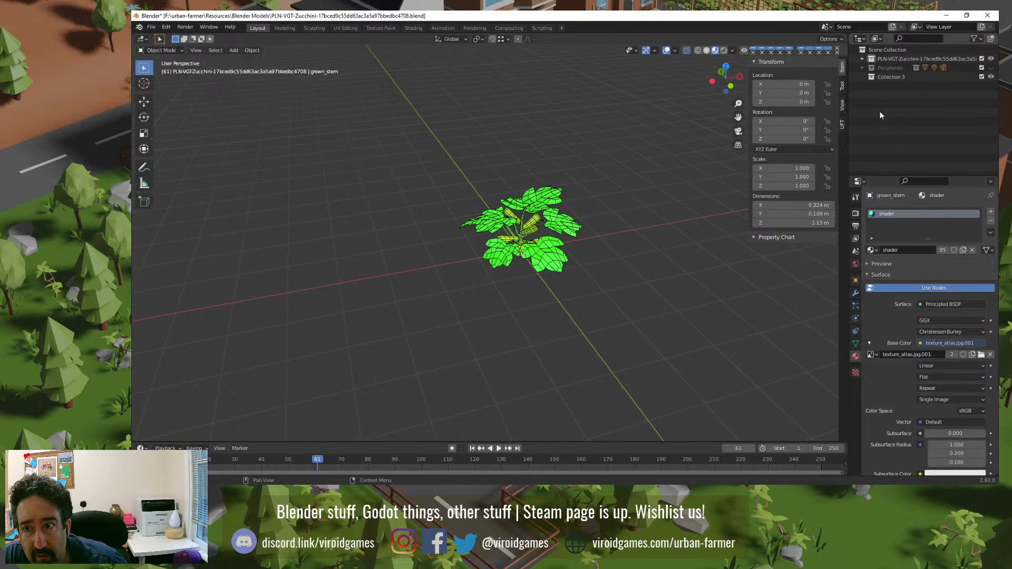
pyautogui.click(886, 78)
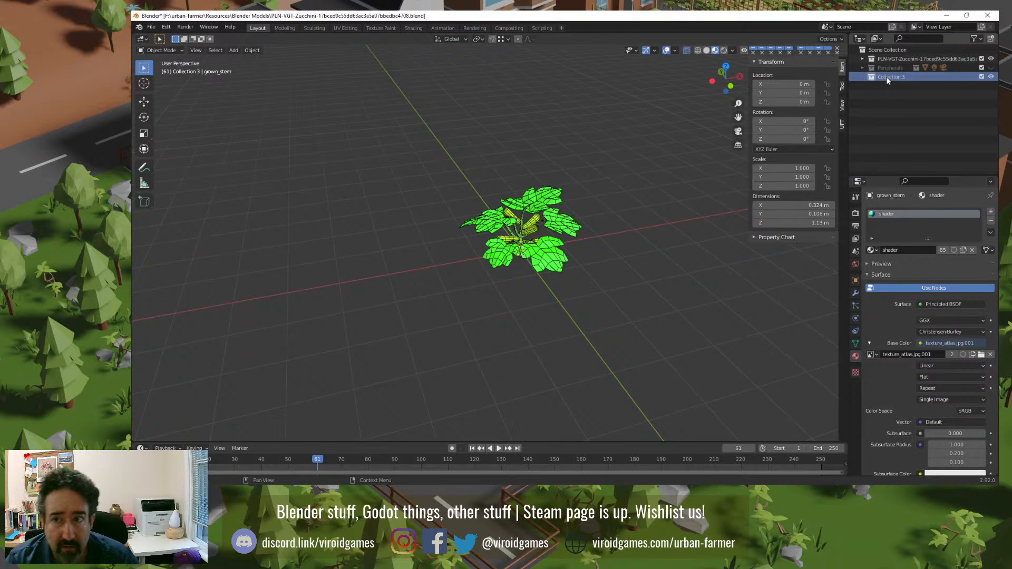
pyautogui.doubleClick(886, 77)
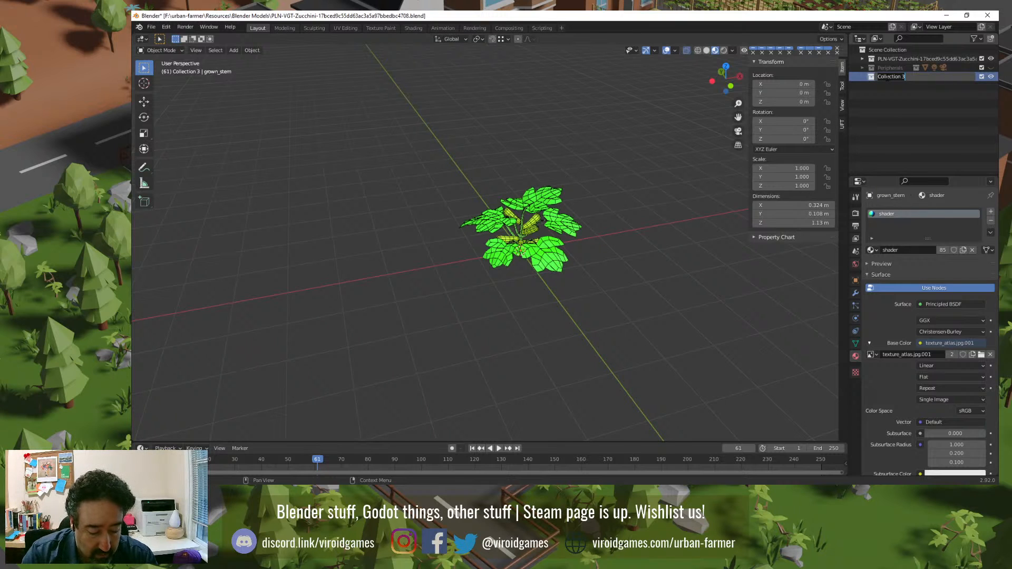
pyautogui.write('D')
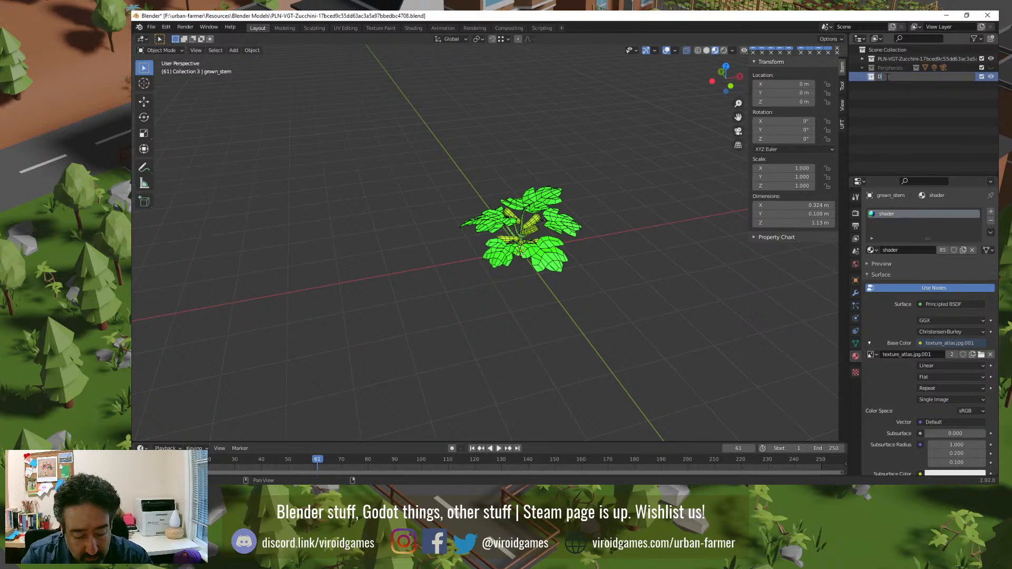
pyautogui.write('omat')
pyautogui.press('Return')
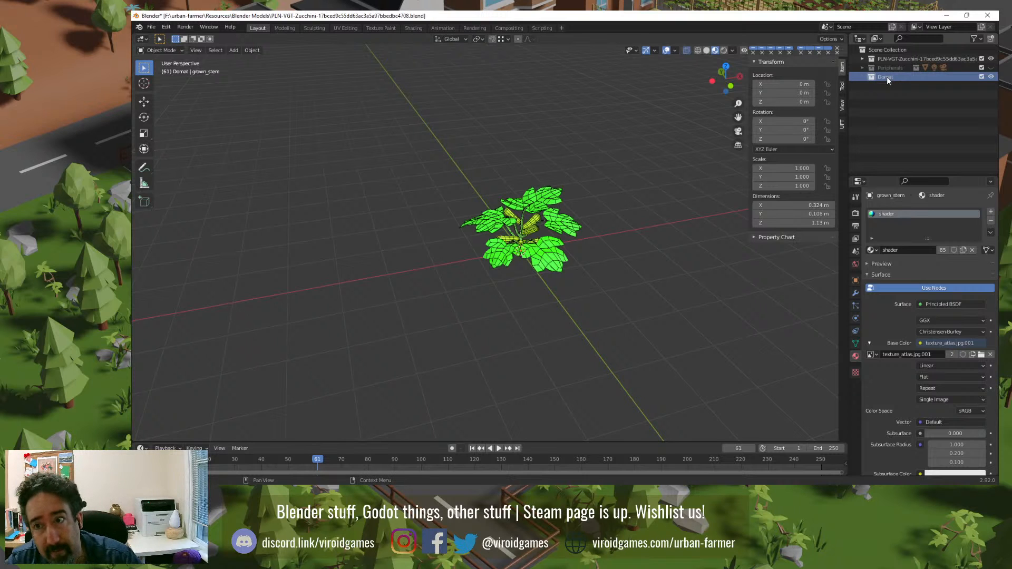
# Step: Append all objects of the tomato file, from Camera to the last withered tomato, into the Domat collection
pyautogui.click(151, 27)
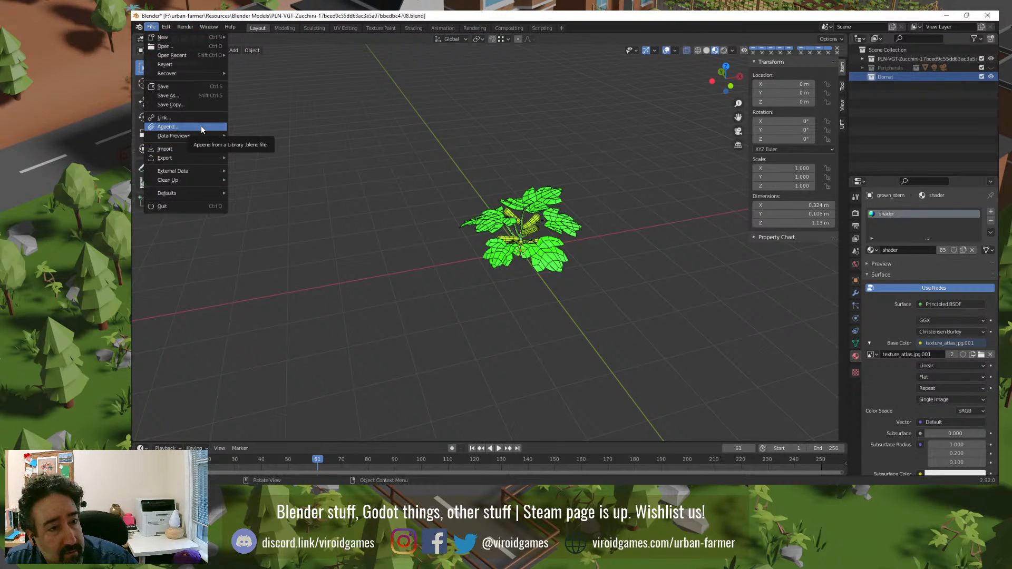
pyautogui.click(201, 127)
pyautogui.click(432, 113)
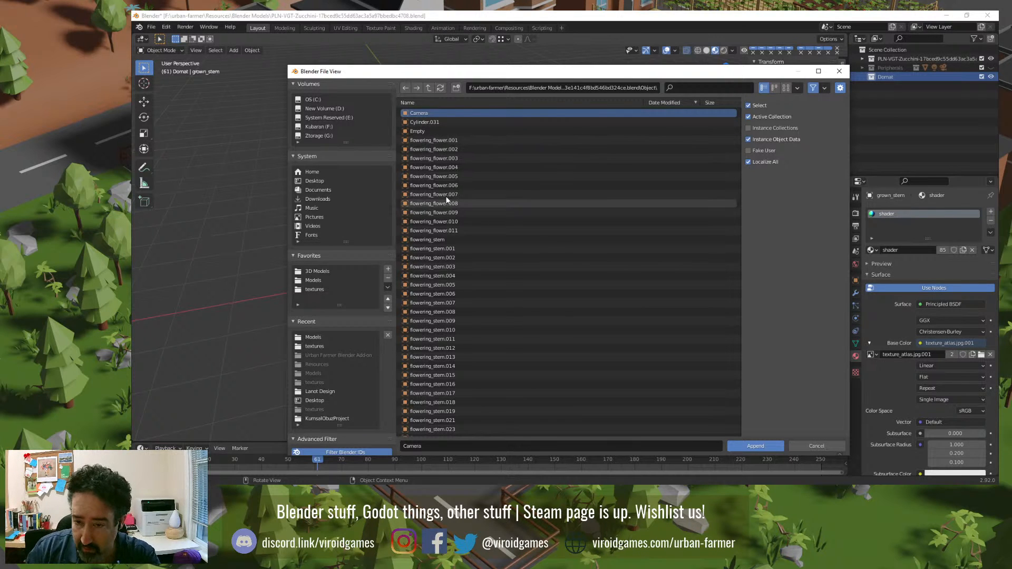
pyautogui.moveTo(739, 126); pyautogui.dragTo(748, 438)
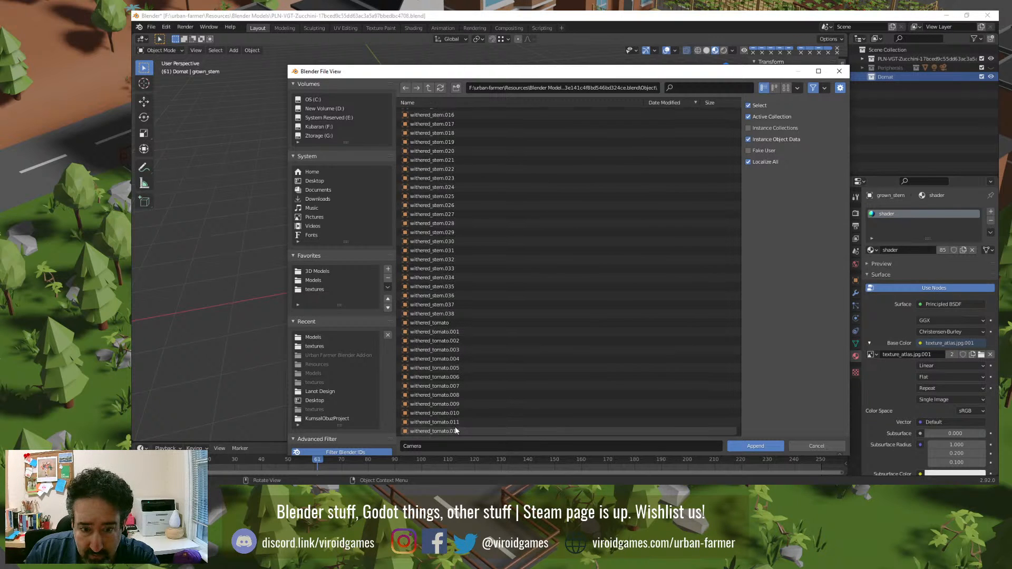
pyautogui.keyDown('shift'); pyautogui.click(450, 429); pyautogui.keyUp('shift')
pyautogui.click(747, 443)
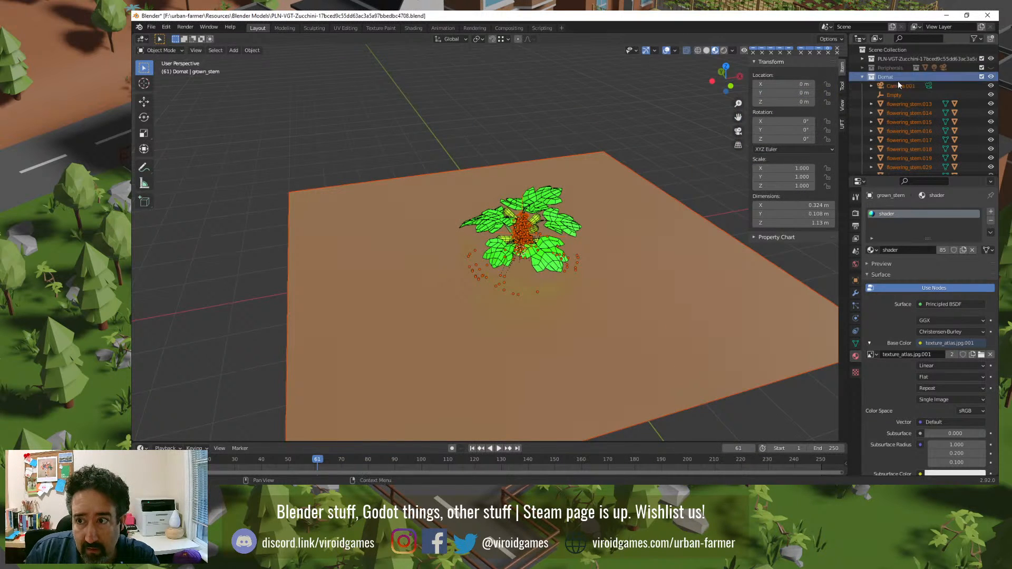
# Step: Collapse the Domat collection, toggle its visibility off and on, and delete the appended brown ground plane
pyautogui.click(862, 77)
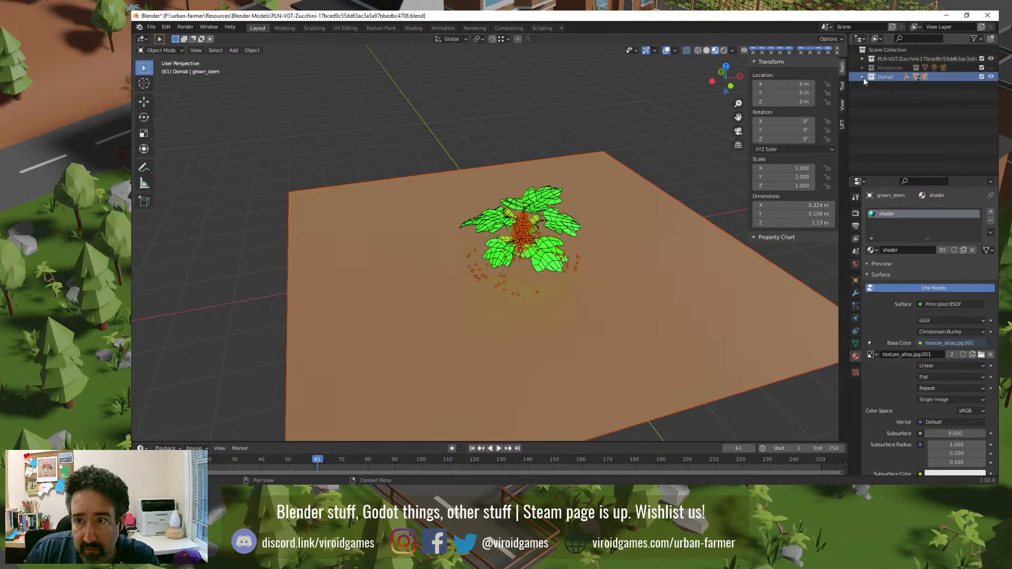
pyautogui.click(991, 77)
pyautogui.click(991, 77)
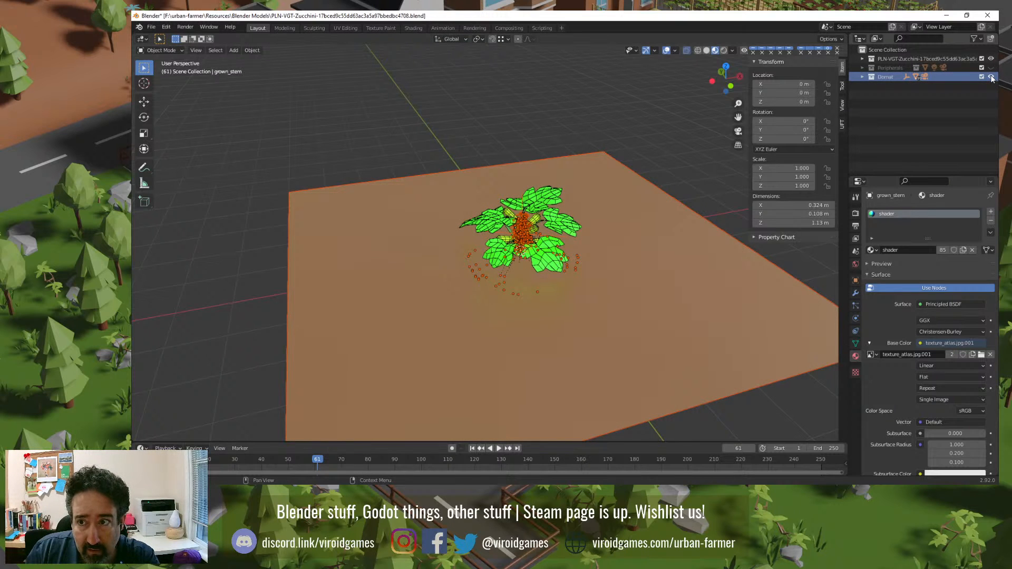
pyautogui.click(698, 147)
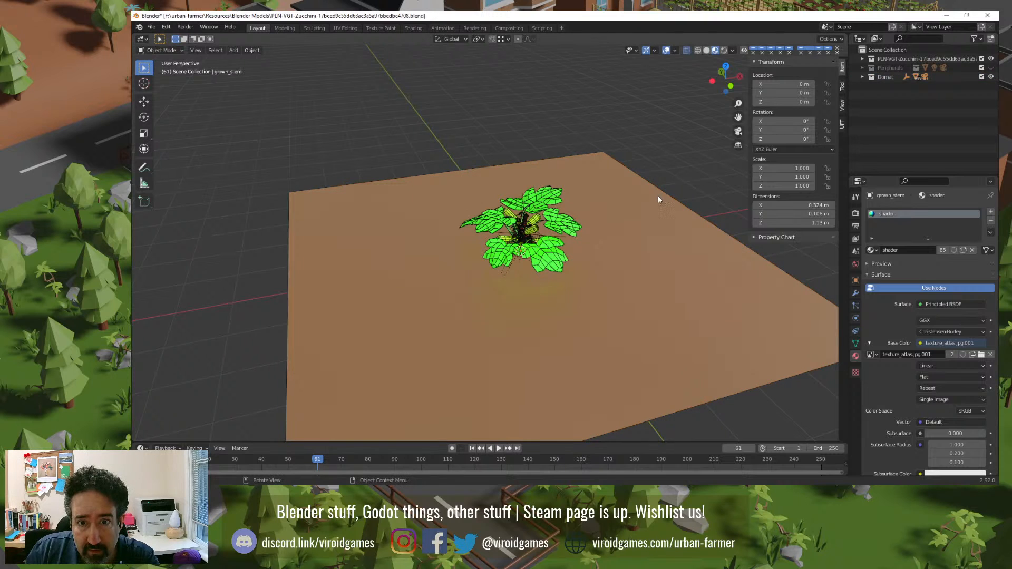
pyautogui.click(658, 199)
pyautogui.press('Delete')
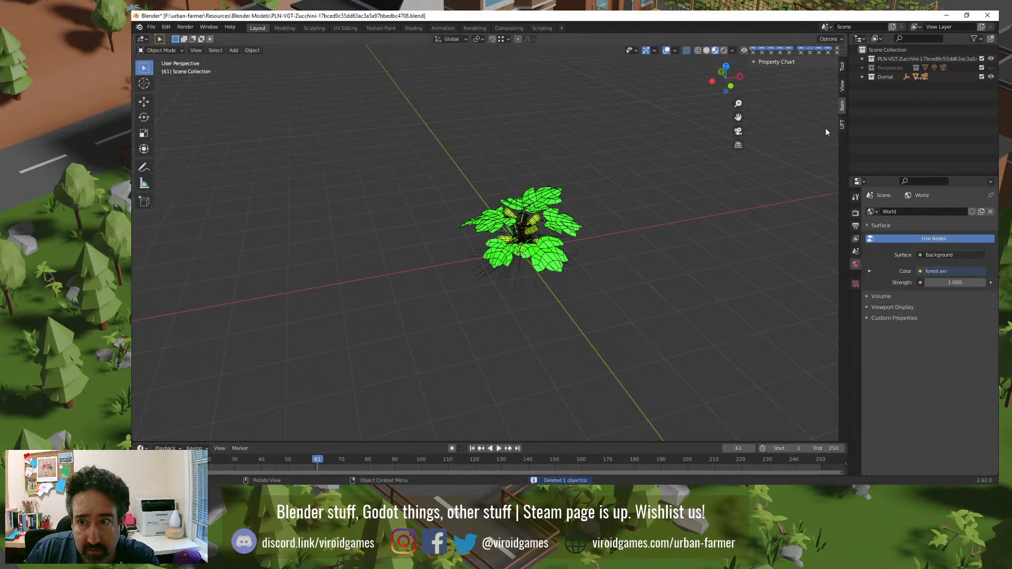
# Step: Select all objects of the Domat collection and move them about 2.32 m along X, beside the zucchini
pyautogui.click(885, 76)
pyautogui.rightClick(886, 77)
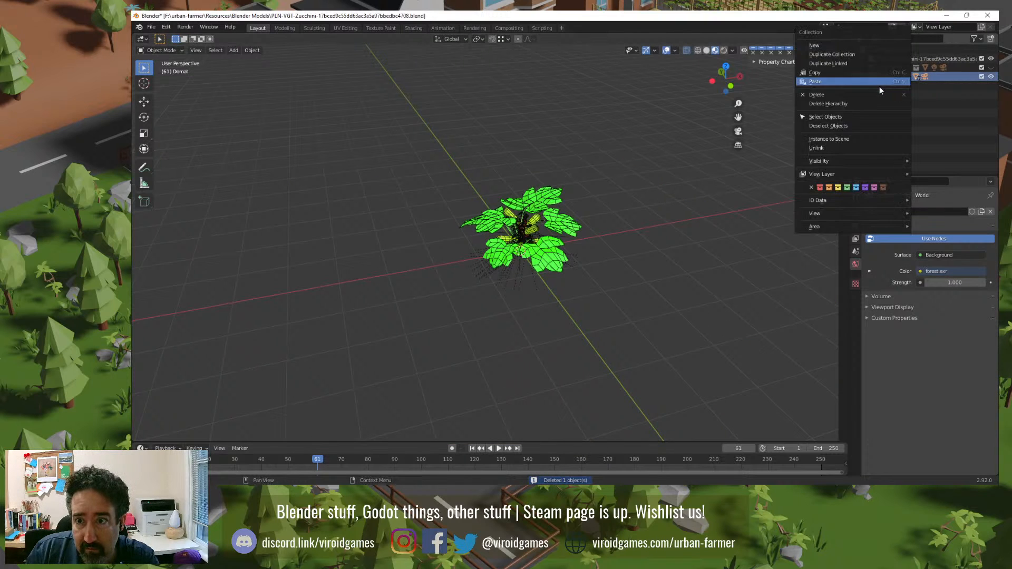
pyautogui.click(835, 117)
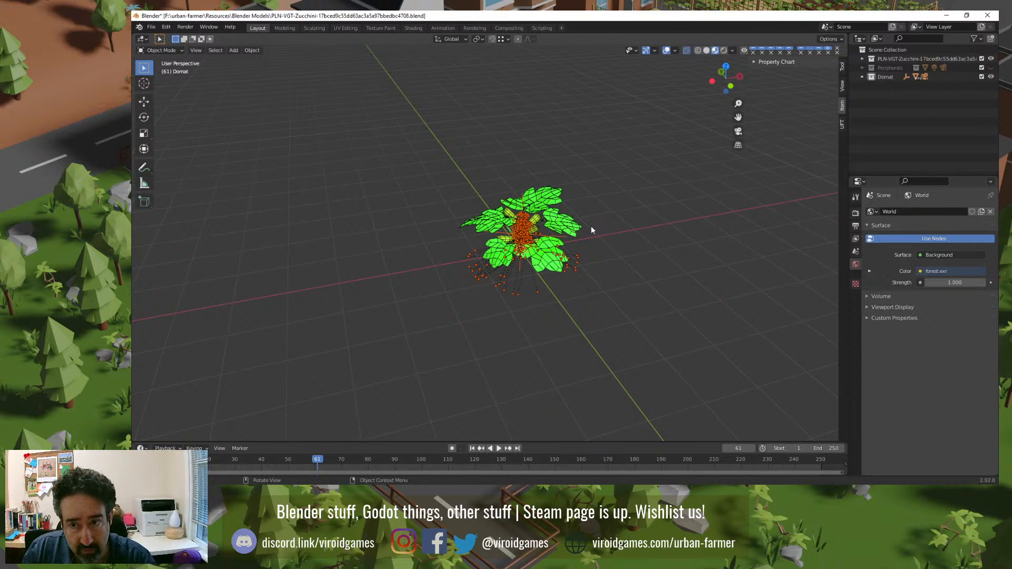
pyautogui.press('g')
pyautogui.press('x')
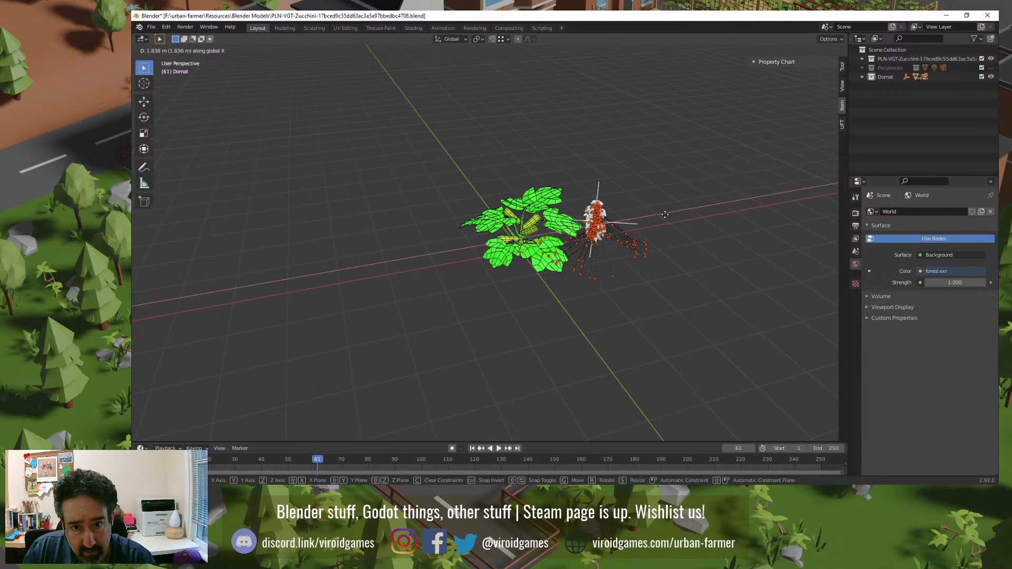
pyautogui.click(682, 211)
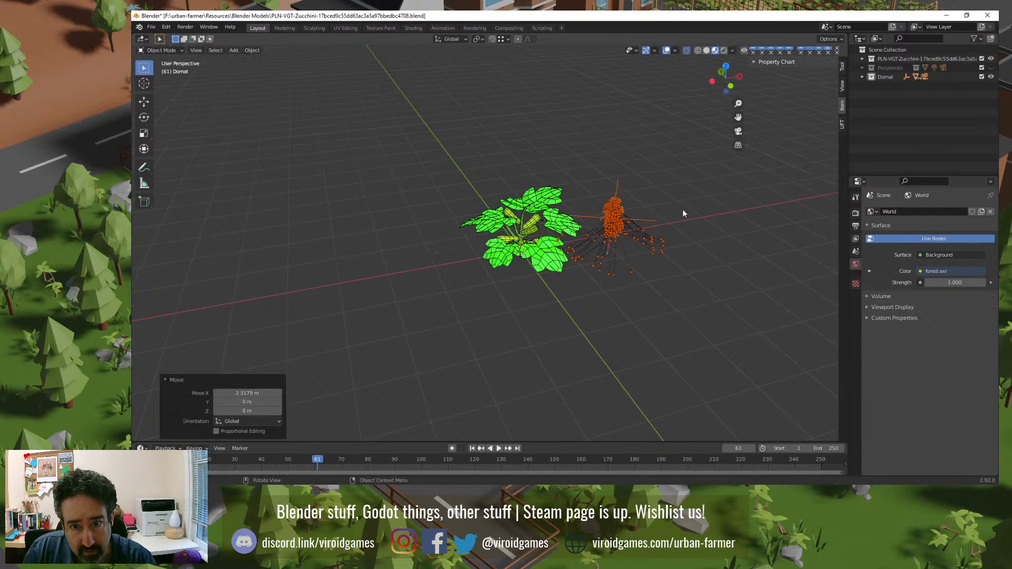
pyautogui.click(686, 230)
# Step: Compare the zucchini and tomato plants up close, from a low angle and in front orthographic view
pyautogui.scroll(4, 687, 230)
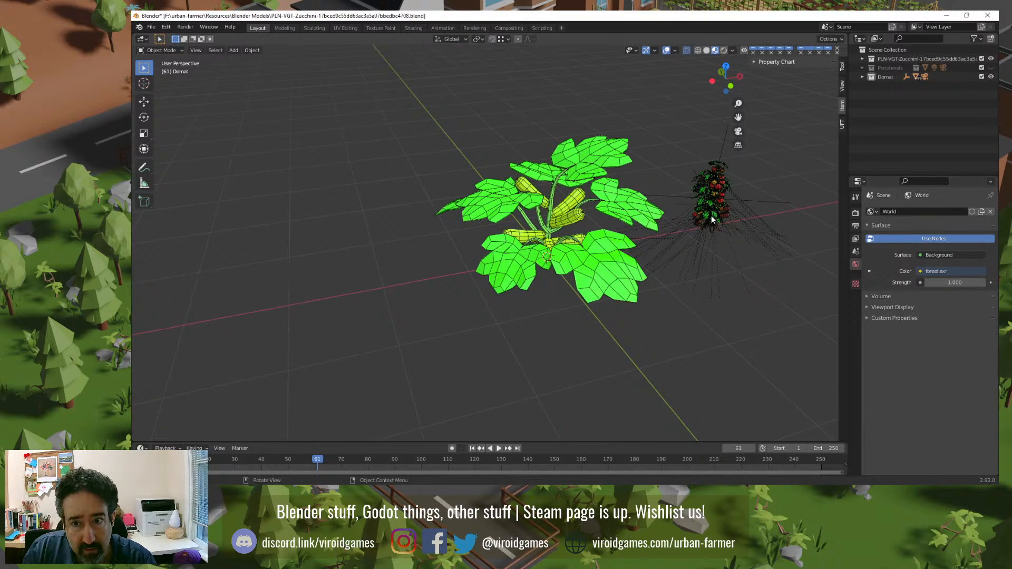
pyautogui.keyDown('shift'); pyautogui.moveTo(731, 207); pyautogui.dragTo(545, 295, button='middle'); pyautogui.keyUp('shift')
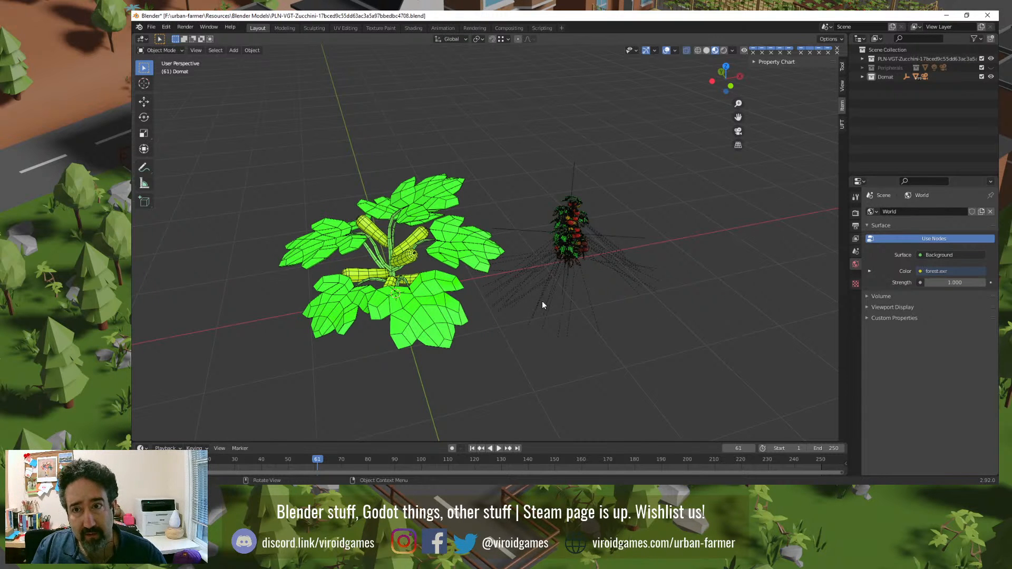
pyautogui.moveTo(542, 300); pyautogui.dragTo(515, 292, button='middle')
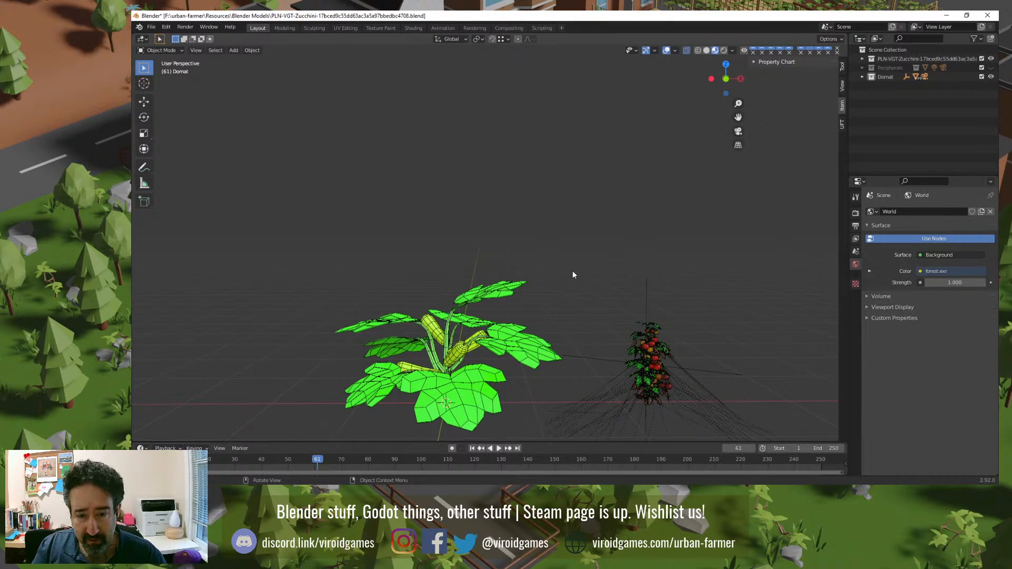
pyautogui.press('KP_7')
pyautogui.press('KP_1')
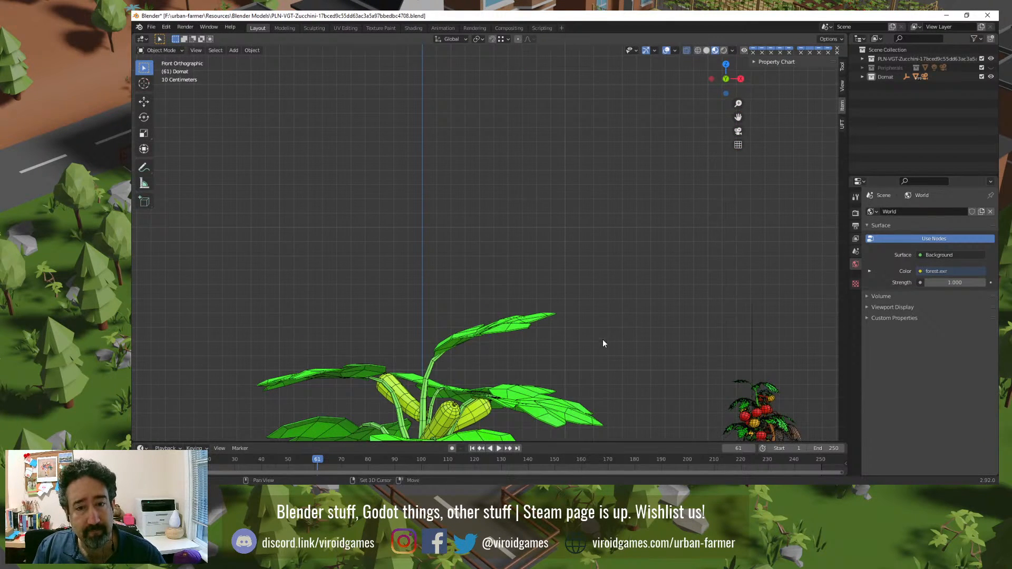
# Step: Check the dimensions of the tomato's ripe stem and the zucchini's grown stem
pyautogui.keyDown('shift'); pyautogui.moveTo(603, 339); pyautogui.dragTo(541, 167, button='middle'); pyautogui.keyUp('shift')
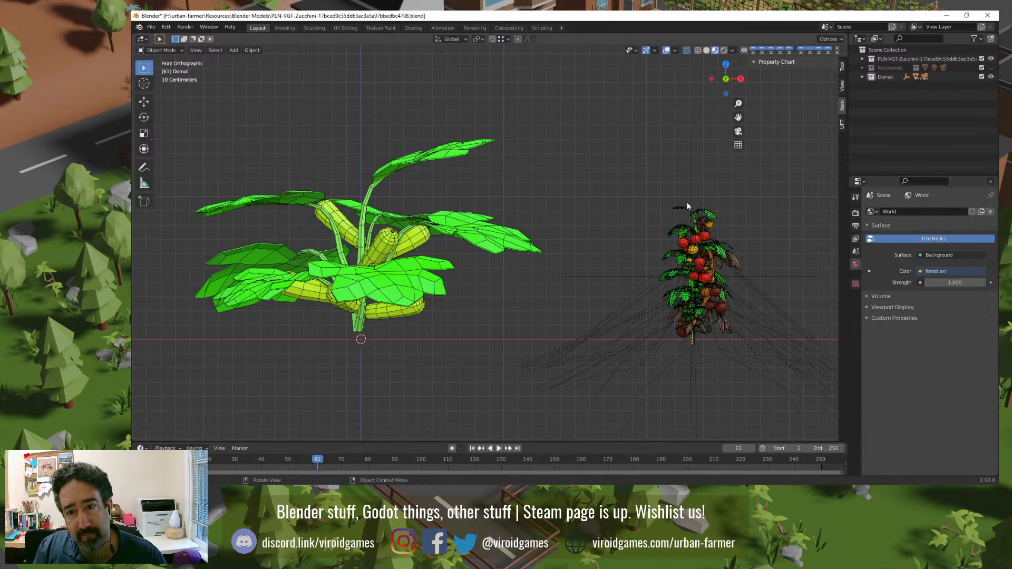
pyautogui.click(694, 218)
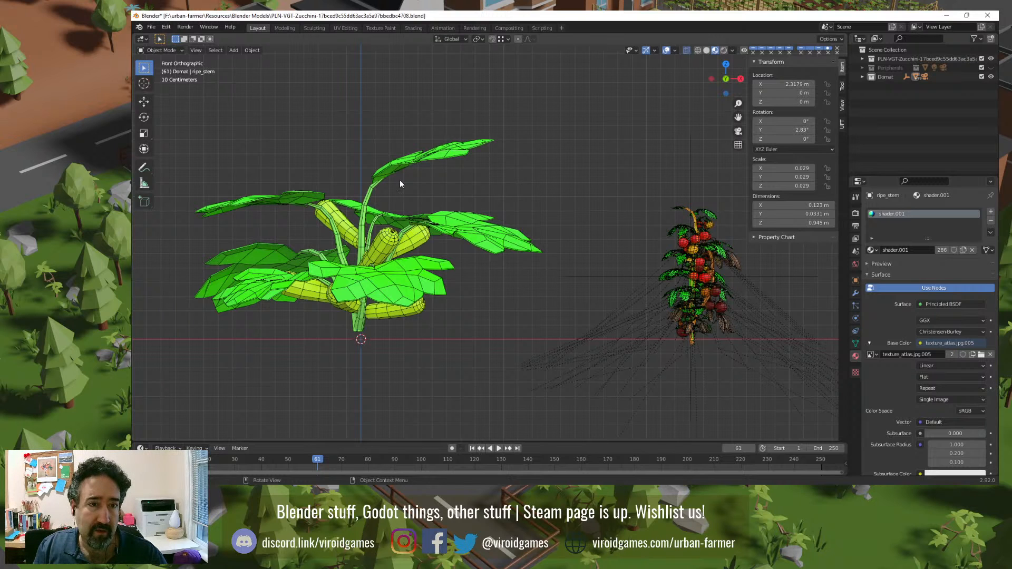
pyautogui.click(378, 187)
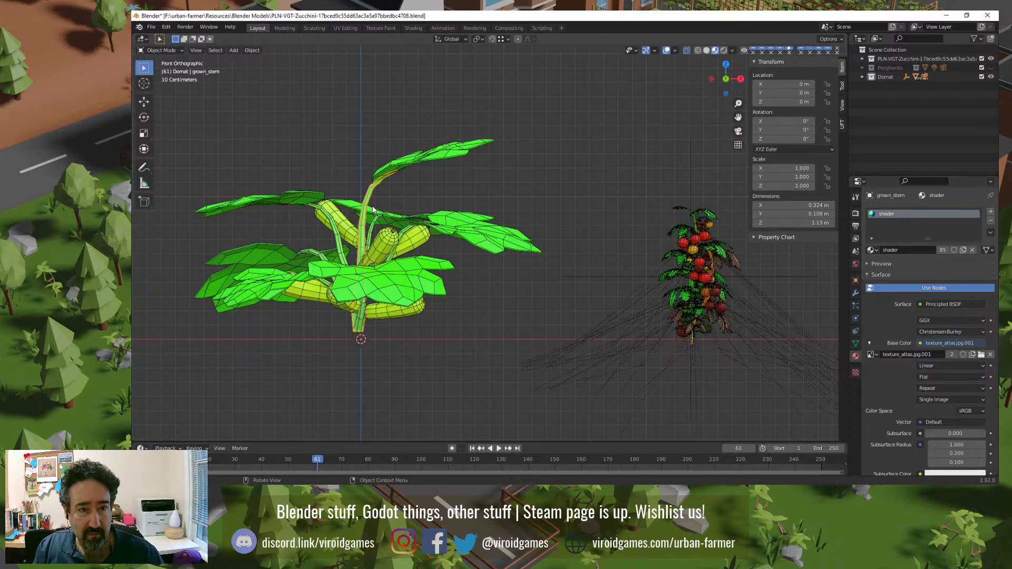
pyautogui.moveTo(343, 191); pyautogui.dragTo(519, 301, button='middle')
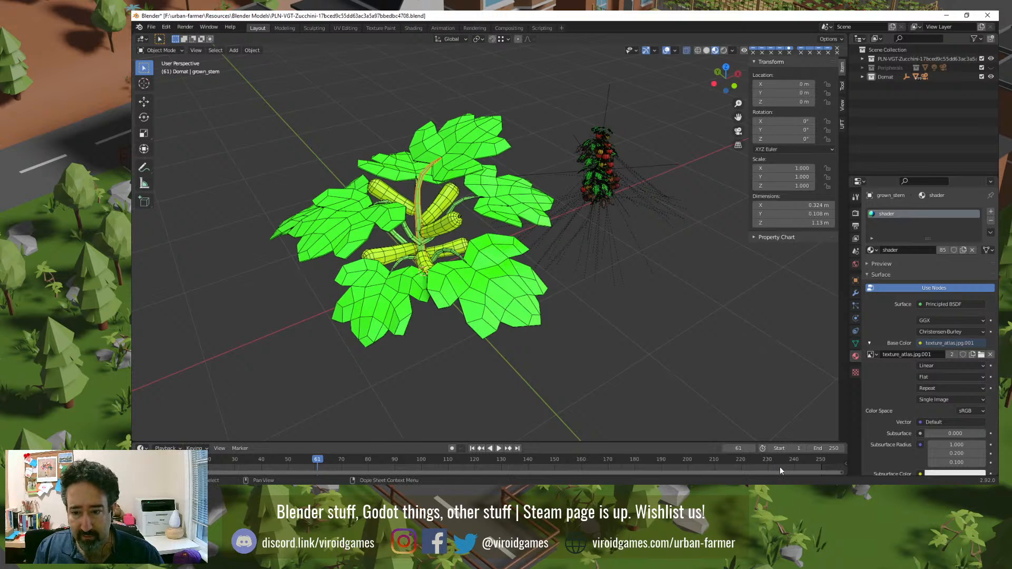
# Step: Look at the planters in the Urban Farmer game window, return to Blender and examine the zucchini plant from several angles
pyautogui.click(788, 491)
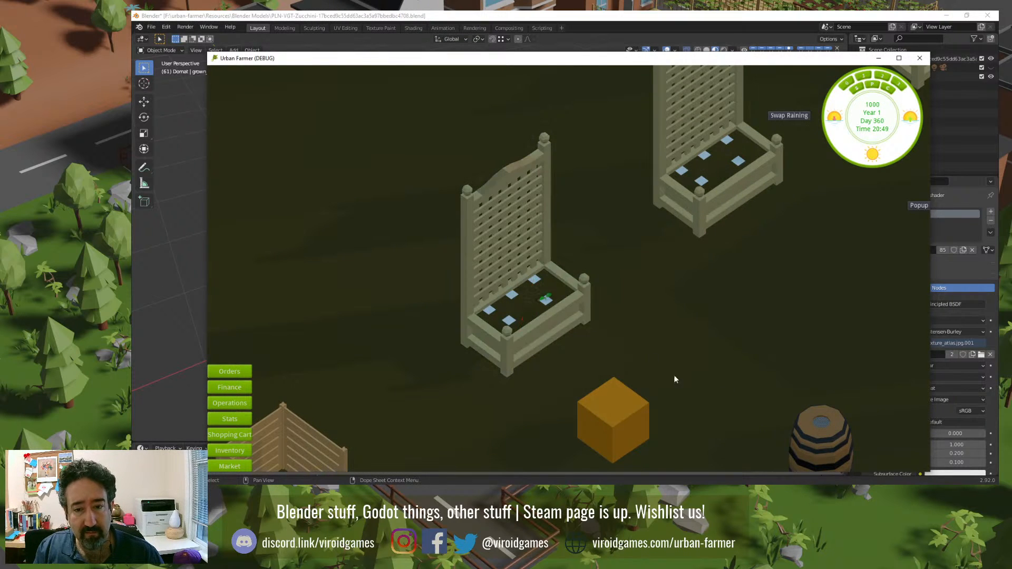
pyautogui.click(801, 491)
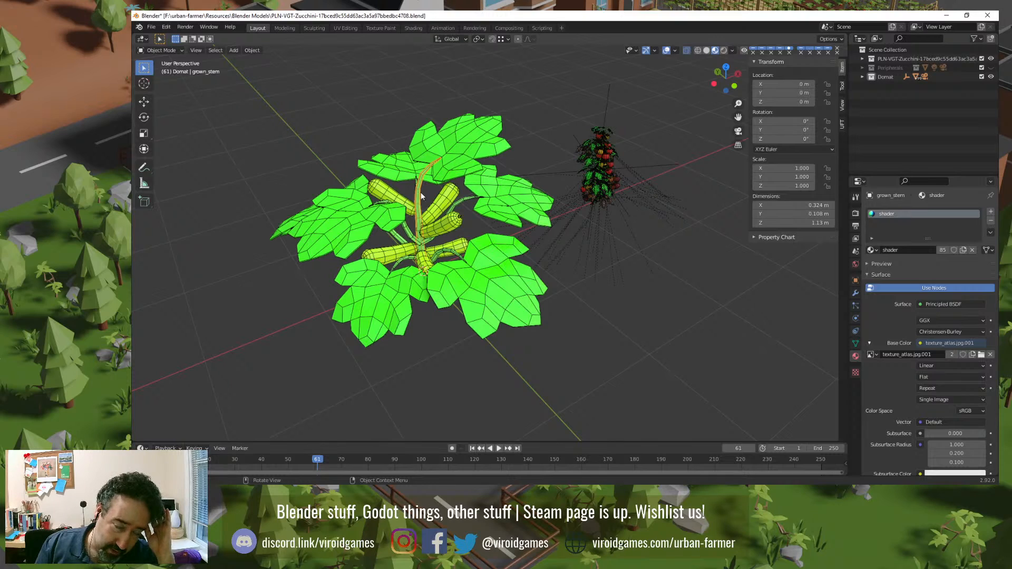
pyautogui.moveTo(445, 209); pyautogui.dragTo(475, 220, button='middle')
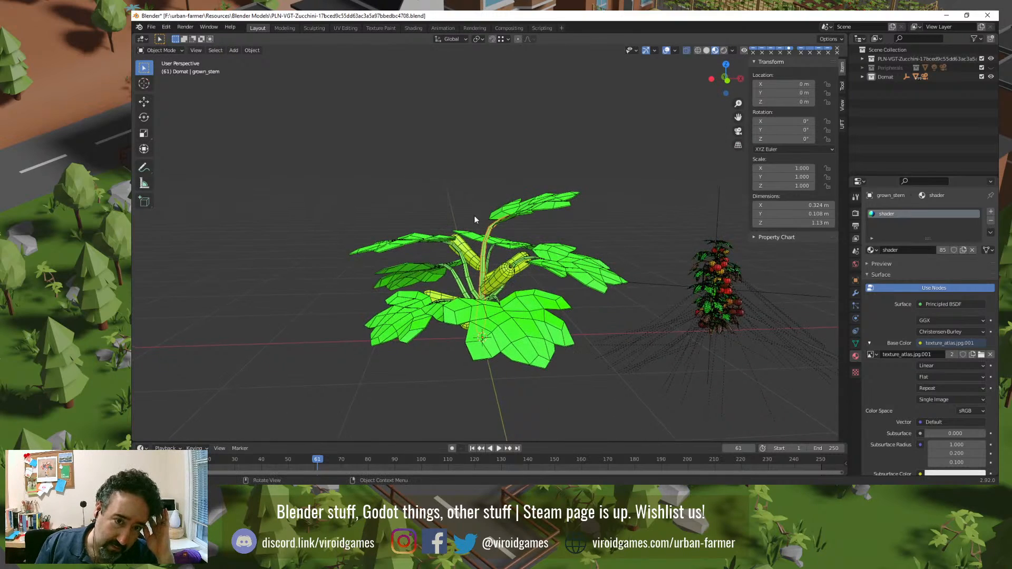
pyautogui.moveTo(474, 280); pyautogui.dragTo(505, 291, button='middle')
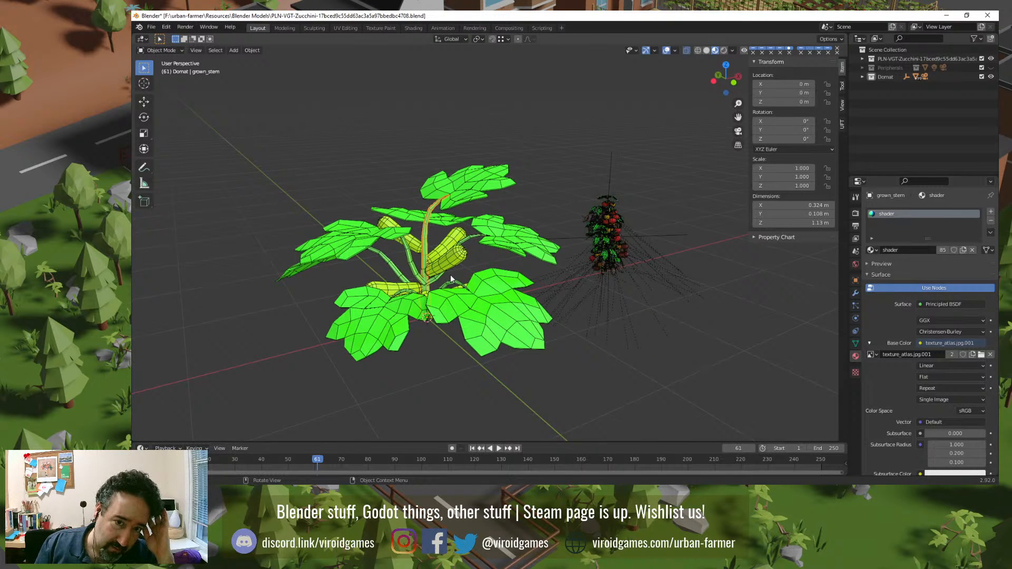
pyautogui.moveTo(456, 282); pyautogui.dragTo(431, 251, button='middle')
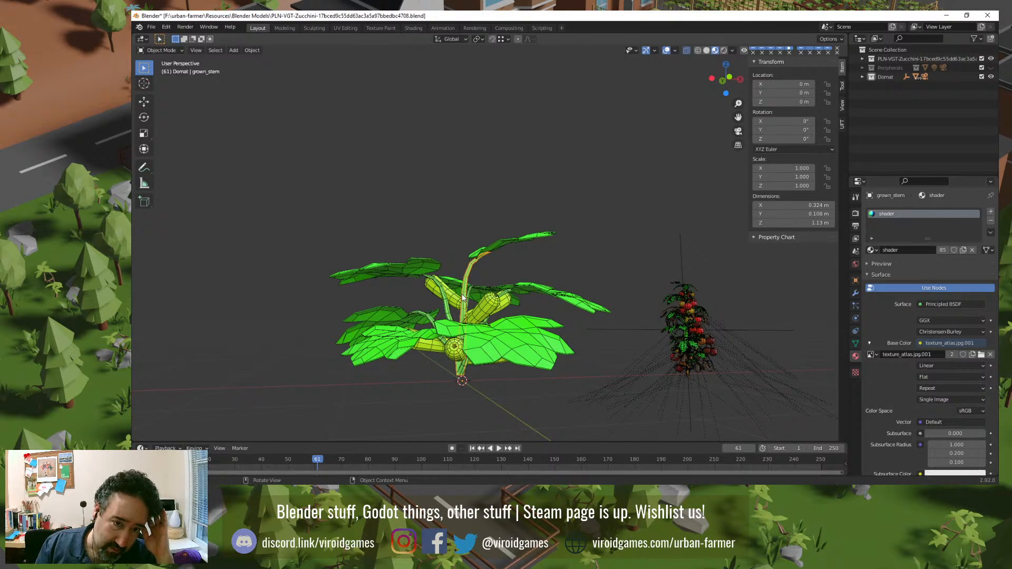
pyautogui.moveTo(463, 298); pyautogui.dragTo(475, 358, button='middle')
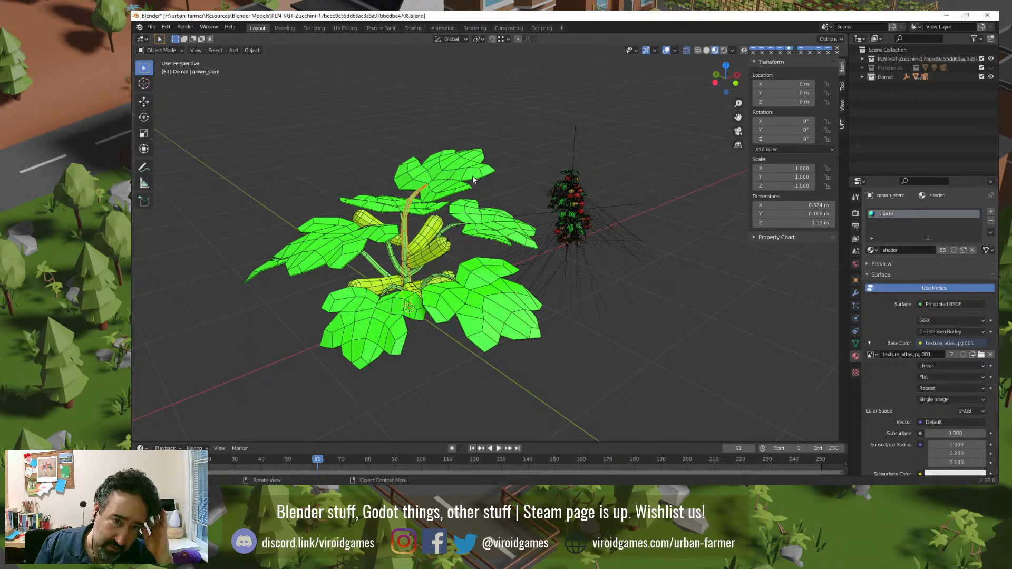
pyautogui.moveTo(469, 248); pyautogui.dragTo(356, 163, button='middle')
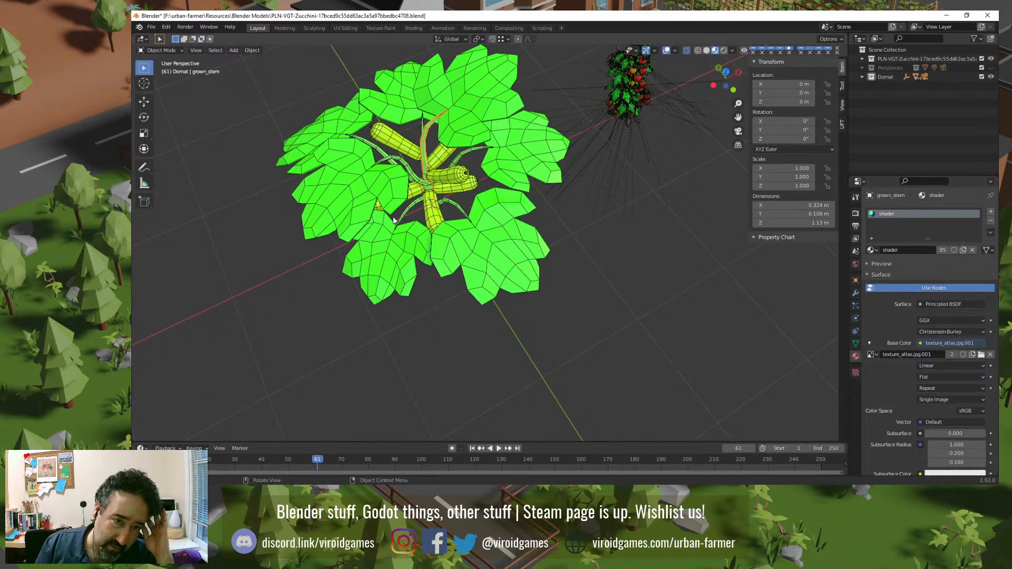
pyautogui.moveTo(455, 192); pyautogui.dragTo(452, 215, button='middle')
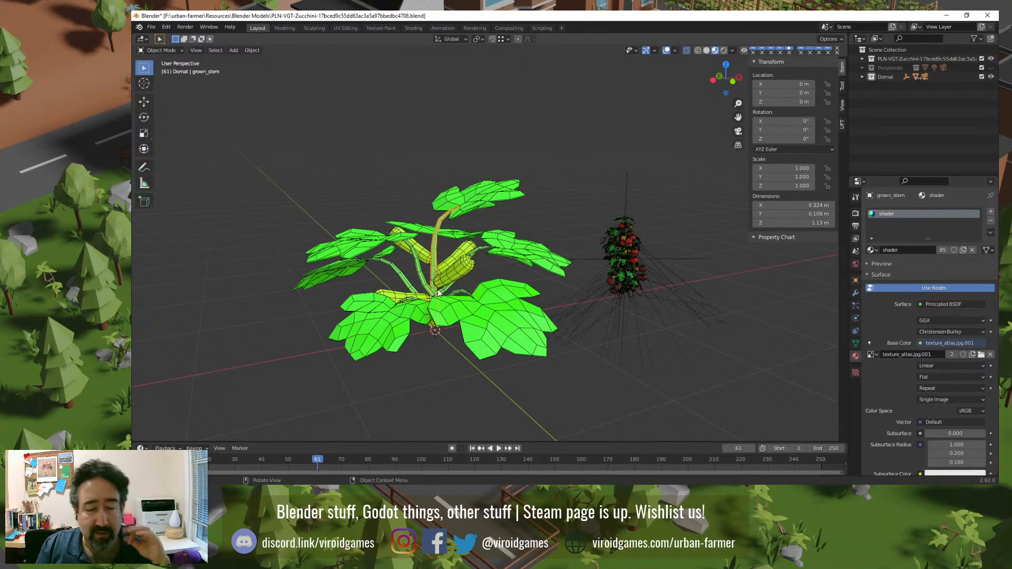
# Step: Examine the tomato plant up close and compare it with the zucchini plant from above
pyautogui.click(692, 223)
pyautogui.moveTo(691, 224); pyautogui.dragTo(437, 257, button='middle')
pyautogui.scroll(2, 422, 251)
pyautogui.scroll(3, 422, 250)
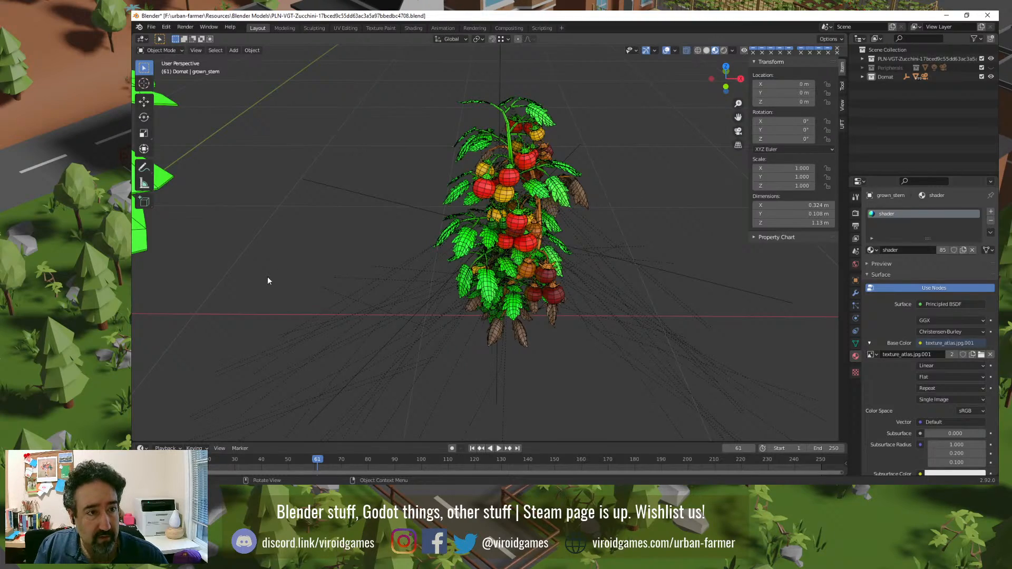
pyautogui.moveTo(267, 281); pyautogui.dragTo(403, 259, button='middle')
pyautogui.scroll(3, 403, 254)
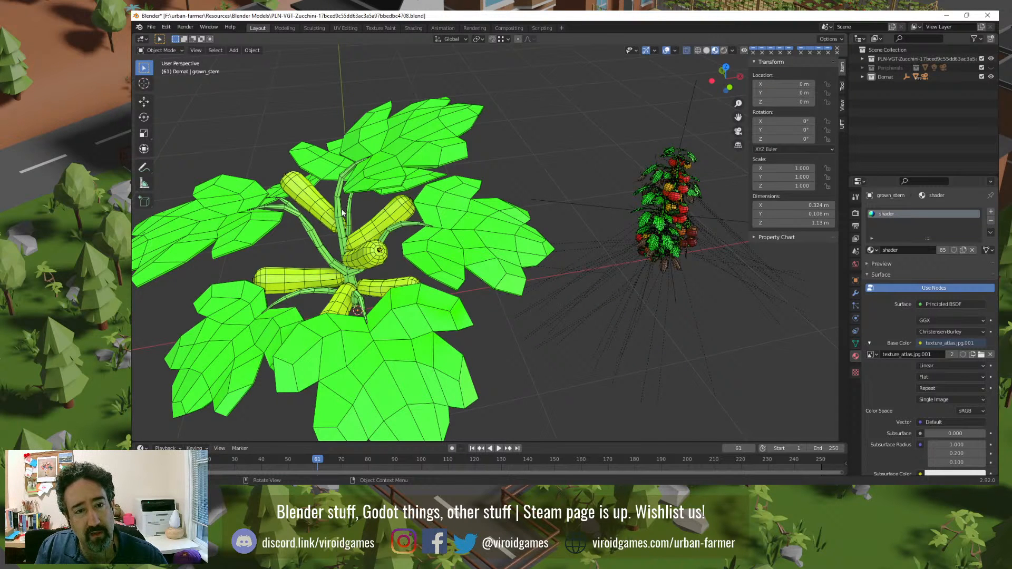
# Step: Check the dimensions of two grown zucchini fruits on the plant, grown_zucchini.002 and grown_zucchini.003
pyautogui.click(377, 229)
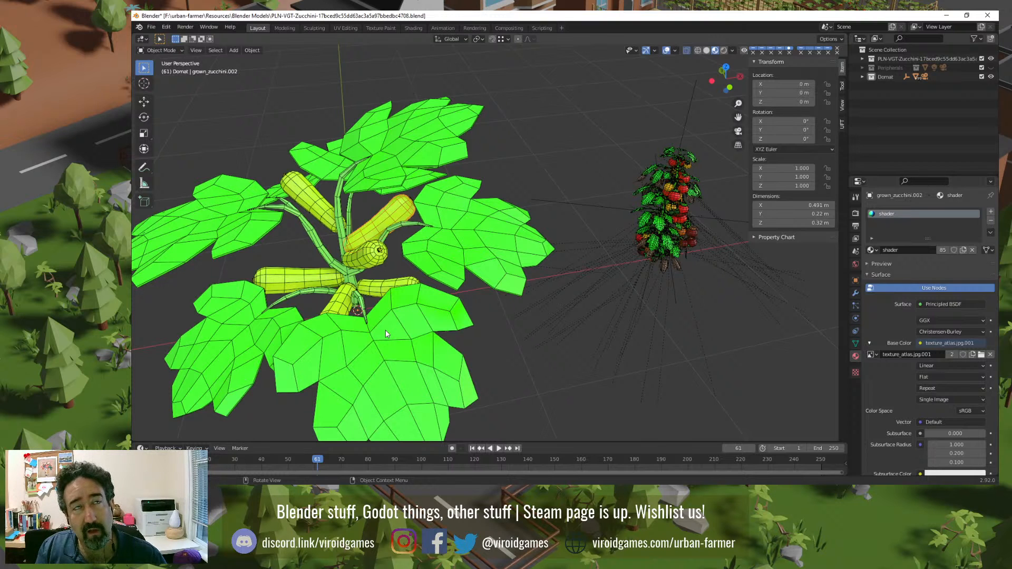
pyautogui.moveTo(374, 290); pyautogui.dragTo(511, 284, button='middle')
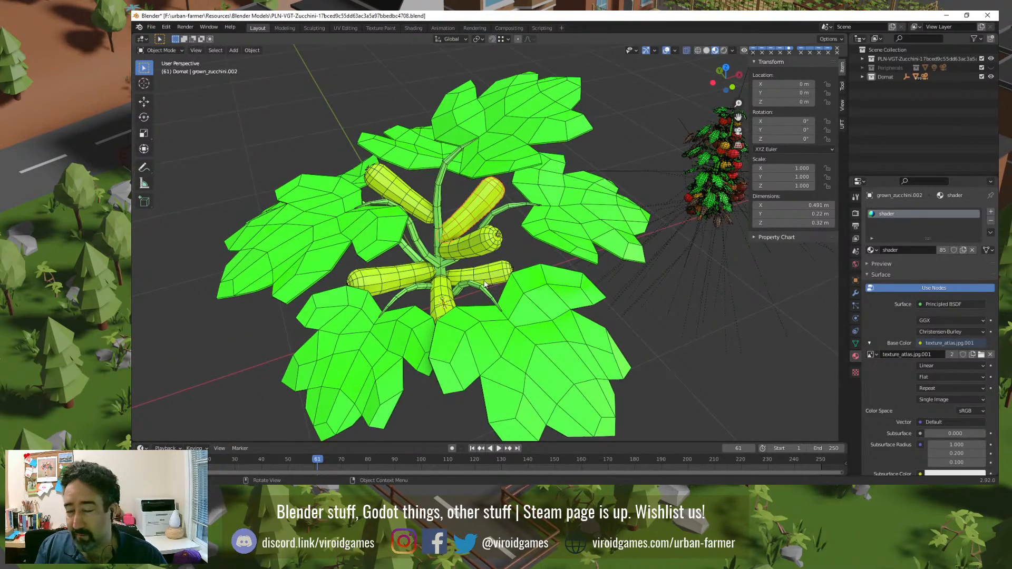
pyautogui.scroll(4, 454, 282)
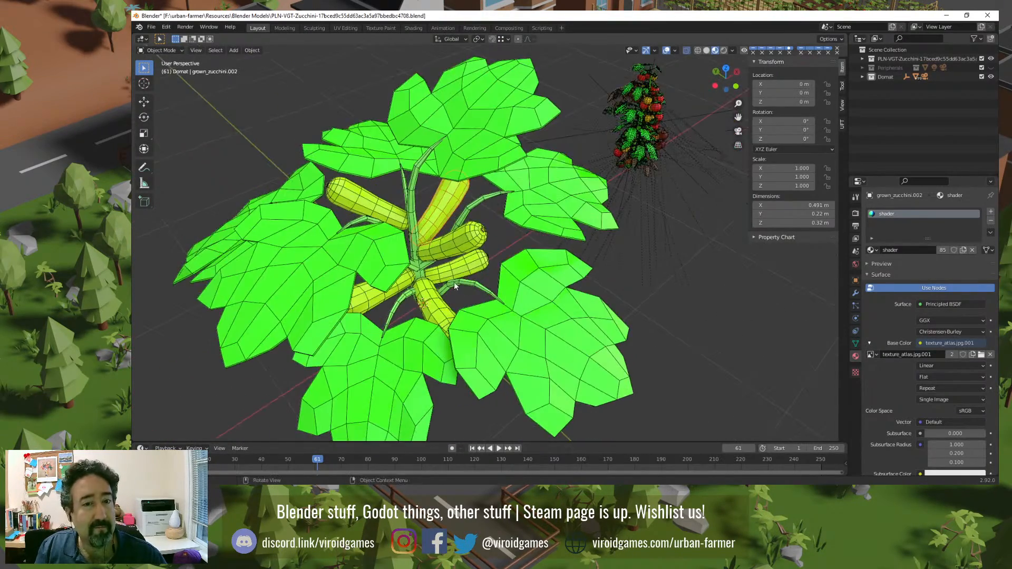
pyautogui.scroll(2, 447, 283)
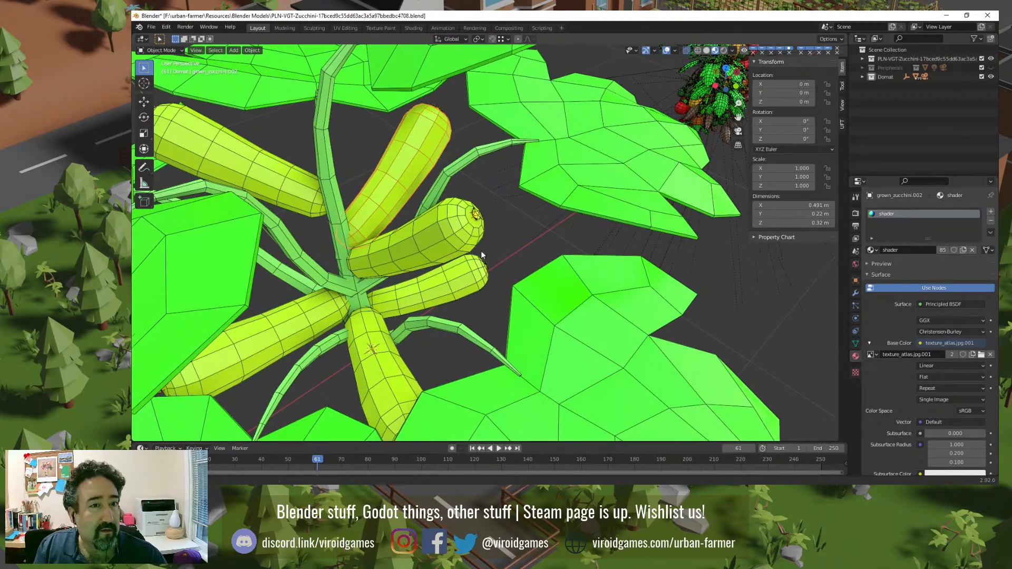
pyautogui.moveTo(481, 251); pyautogui.dragTo(441, 246, button='middle')
pyautogui.click(415, 284)
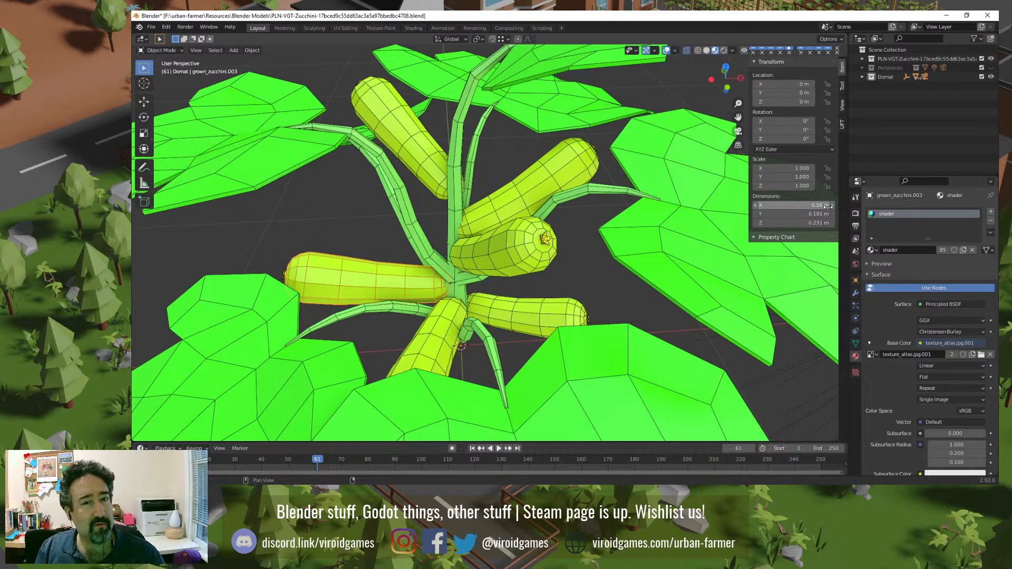
# Step: Select all objects of the zucchini collection and scale them uniformly by 0.3
pyautogui.scroll(-5, 613, 217)
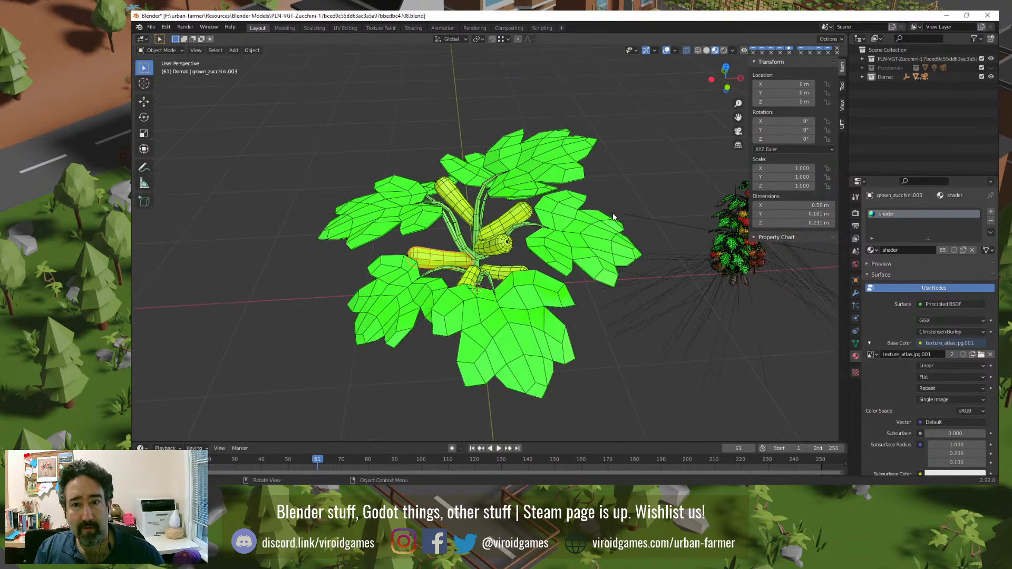
pyautogui.scroll(-2, 613, 216)
pyautogui.click(884, 59)
pyautogui.rightClick(885, 59)
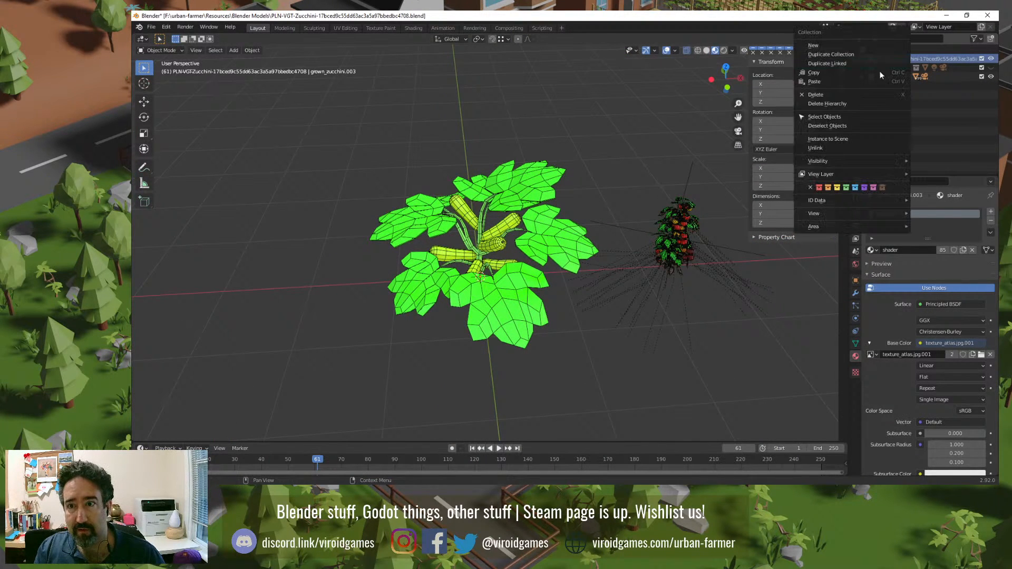
pyautogui.click(883, 117)
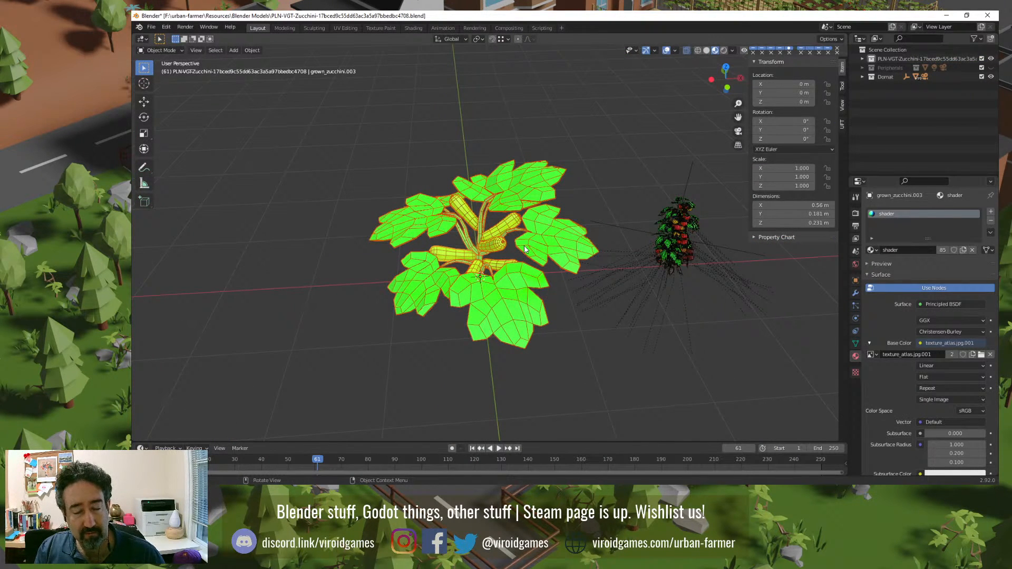
pyautogui.write('s')
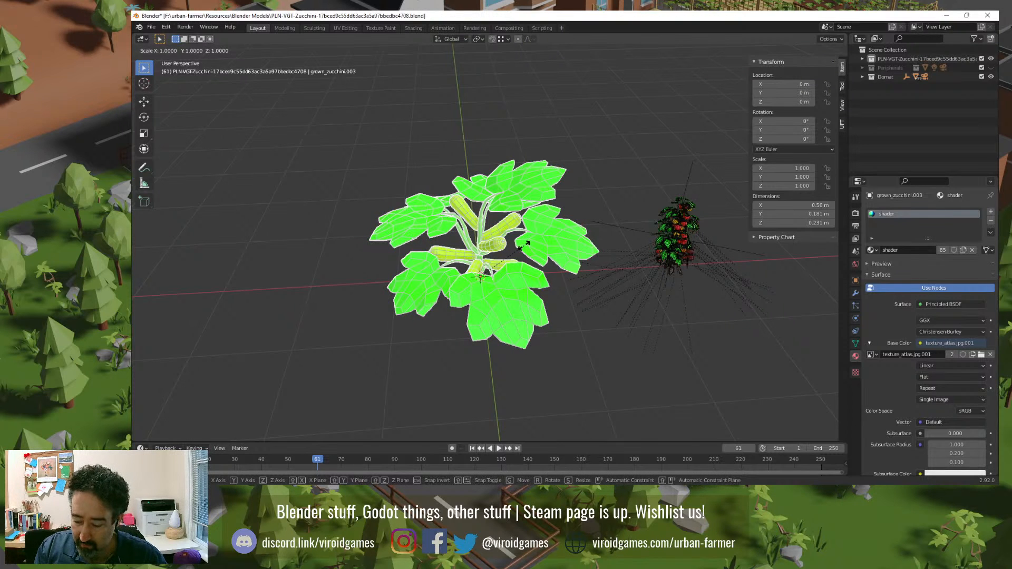
pyautogui.write('.3')
pyautogui.press('Return')
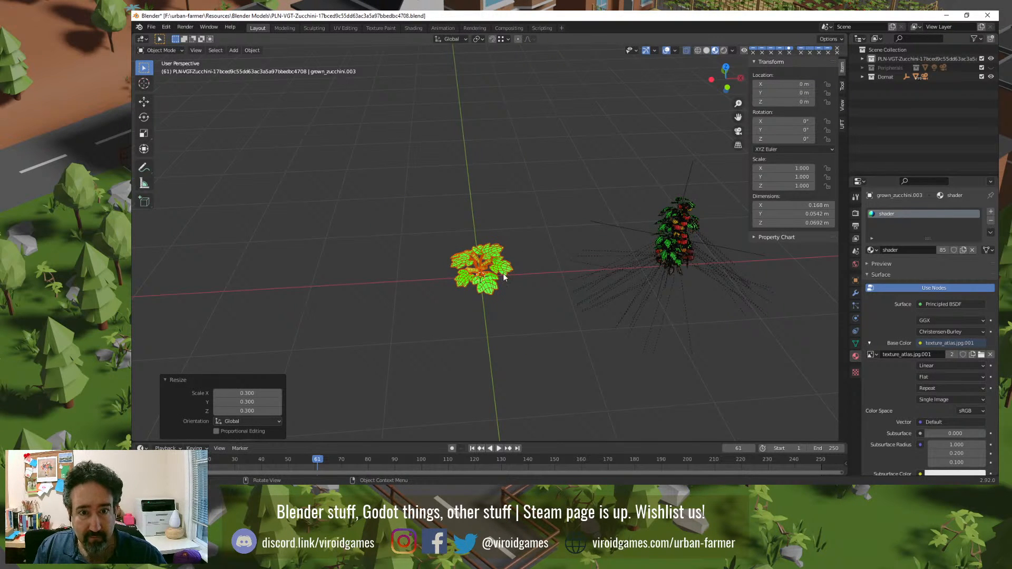
# Step: Inspect the scaled zucchini plant up close and check the dimensions of its grown_zucchini.002 fruit
pyautogui.moveTo(504, 277); pyautogui.dragTo(524, 160, button='middle')
pyautogui.scroll(3, 472, 358)
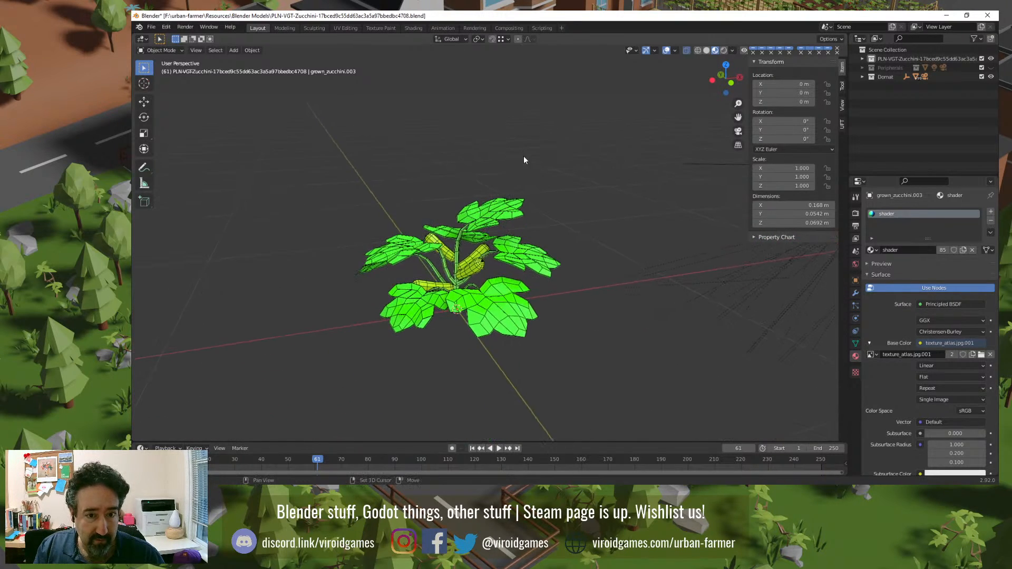
pyautogui.scroll(3, 472, 291)
pyautogui.click(472, 258)
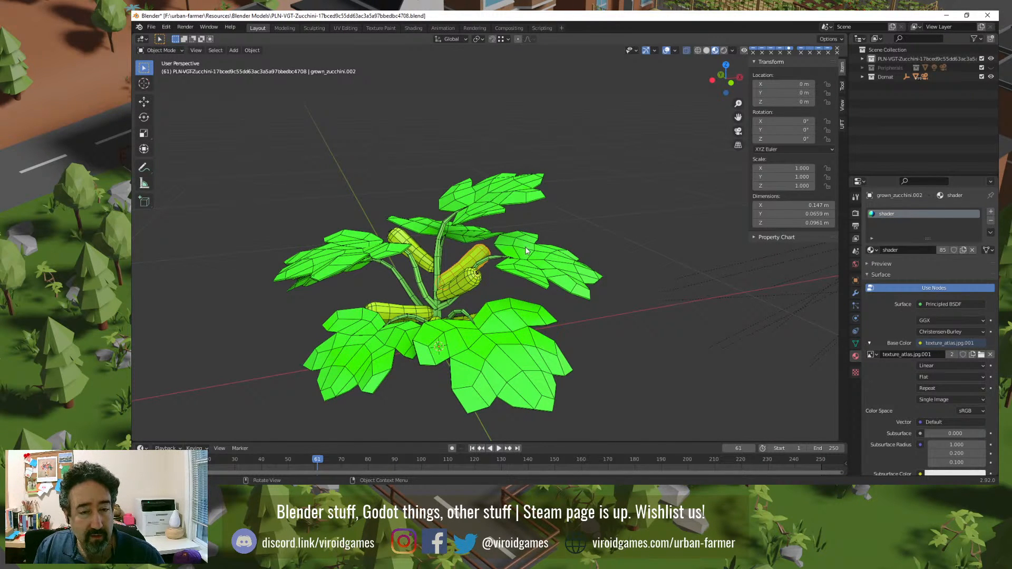
pyautogui.moveTo(507, 276); pyautogui.dragTo(542, 311, button='middle')
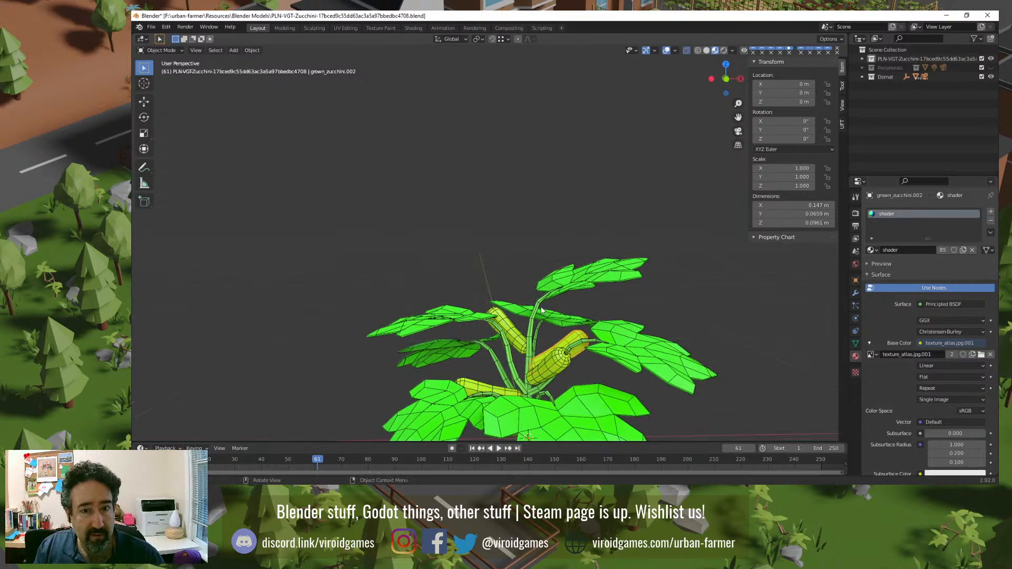
# Step: Compare the heights of the scaled zucchini and the tomato plant in front orthographic view
pyautogui.press('KP_1')
pyautogui.scroll(-8, 600, 296)
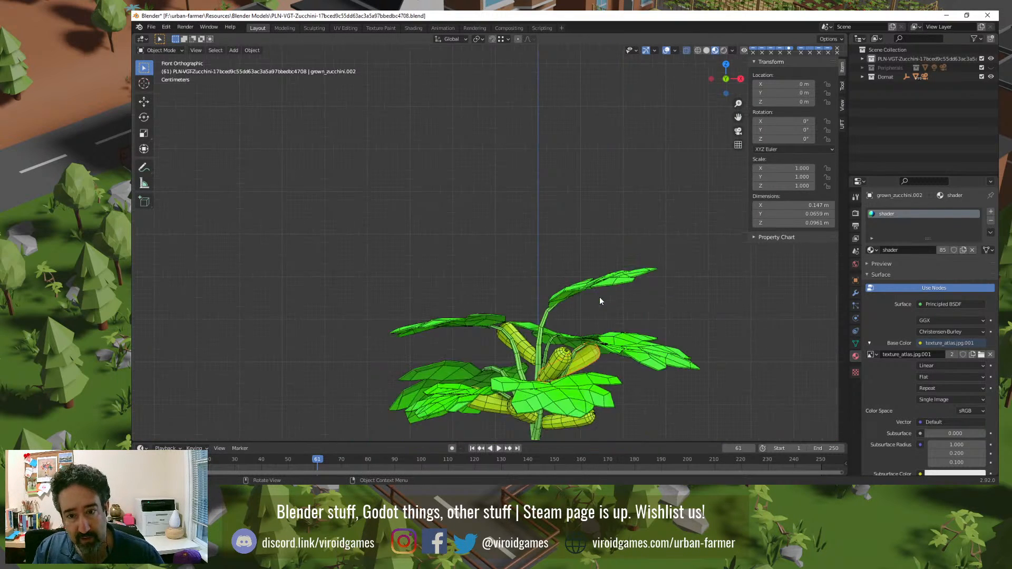
pyautogui.keyDown('shift'); pyautogui.moveTo(604, 305); pyautogui.dragTo(413, 289, button='middle'); pyautogui.keyUp('shift')
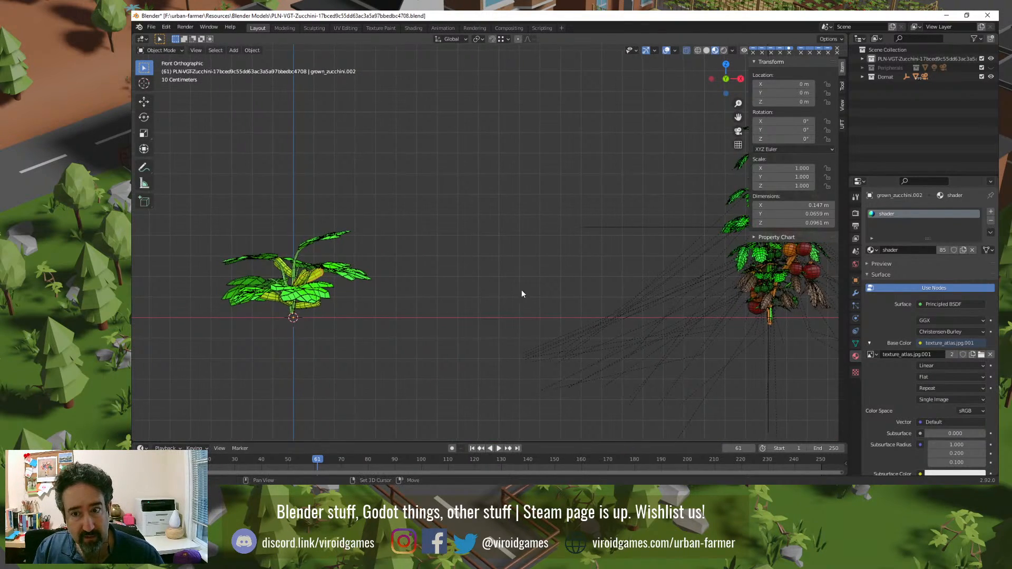
pyautogui.keyDown('shift'); pyautogui.moveTo(522, 293); pyautogui.dragTo(431, 329, button='middle'); pyautogui.keyUp('shift')
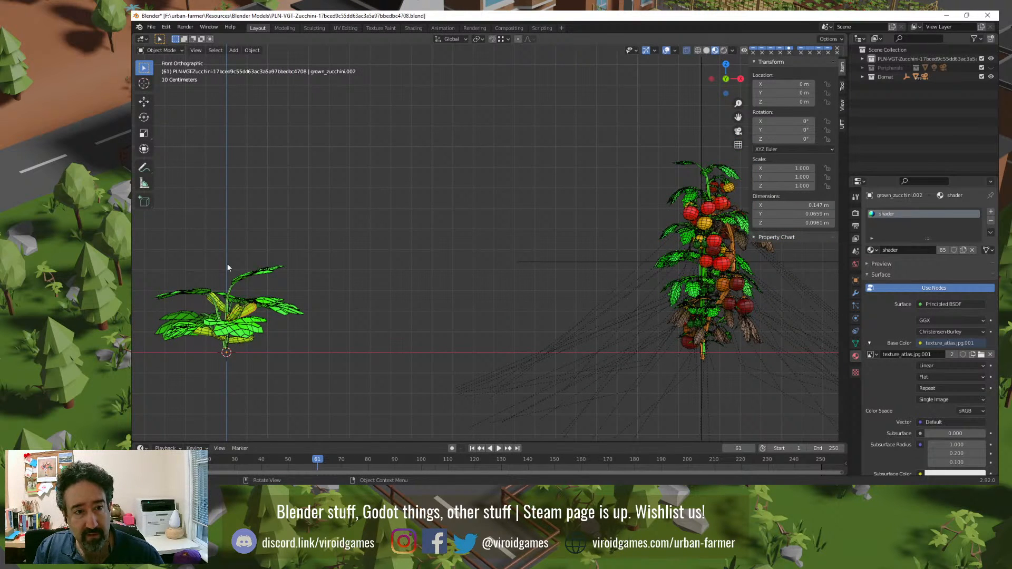